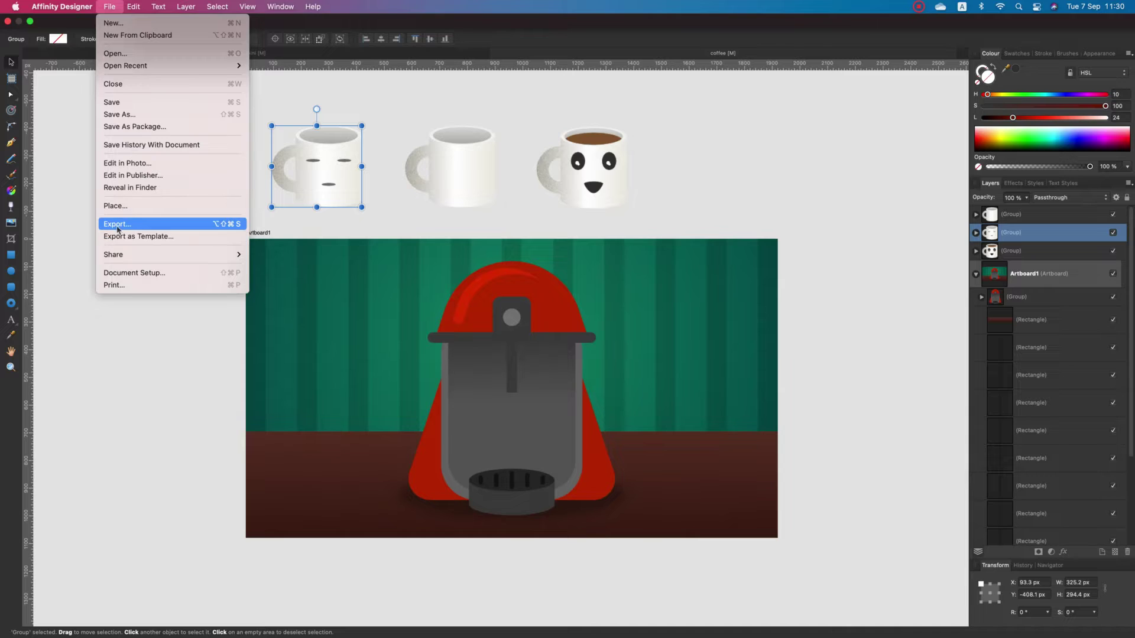
# Set up a PNG export of the selected sleepy mug with the area set to Selection Only, and preview it
pyautogui.click(124, 225)
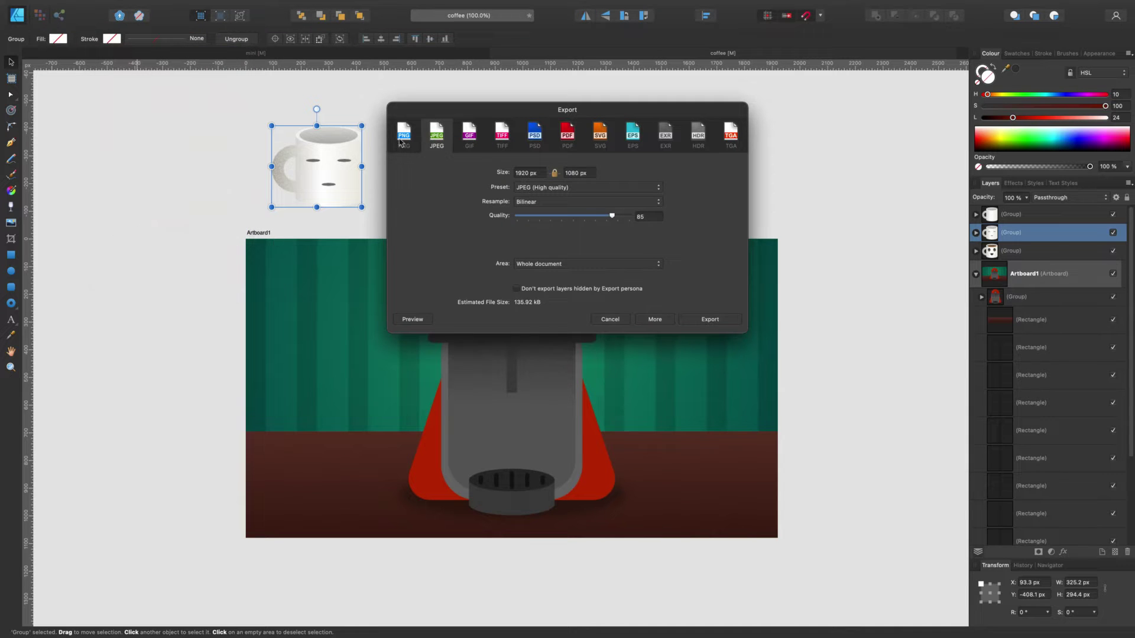
pyautogui.click(402, 141)
pyautogui.click(579, 266)
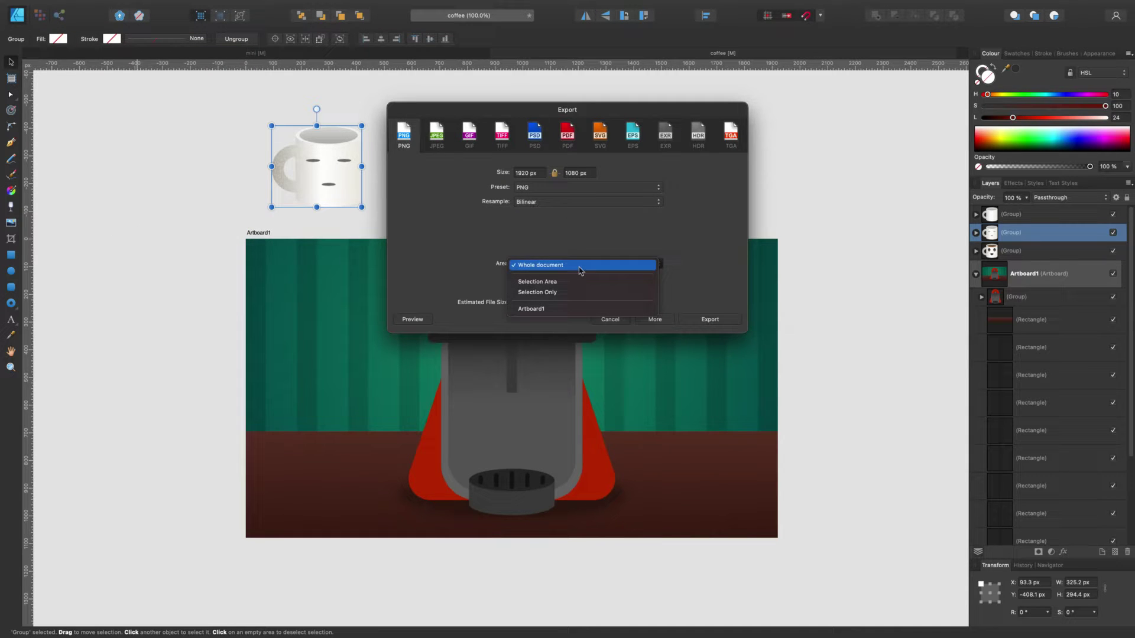
pyautogui.click(553, 293)
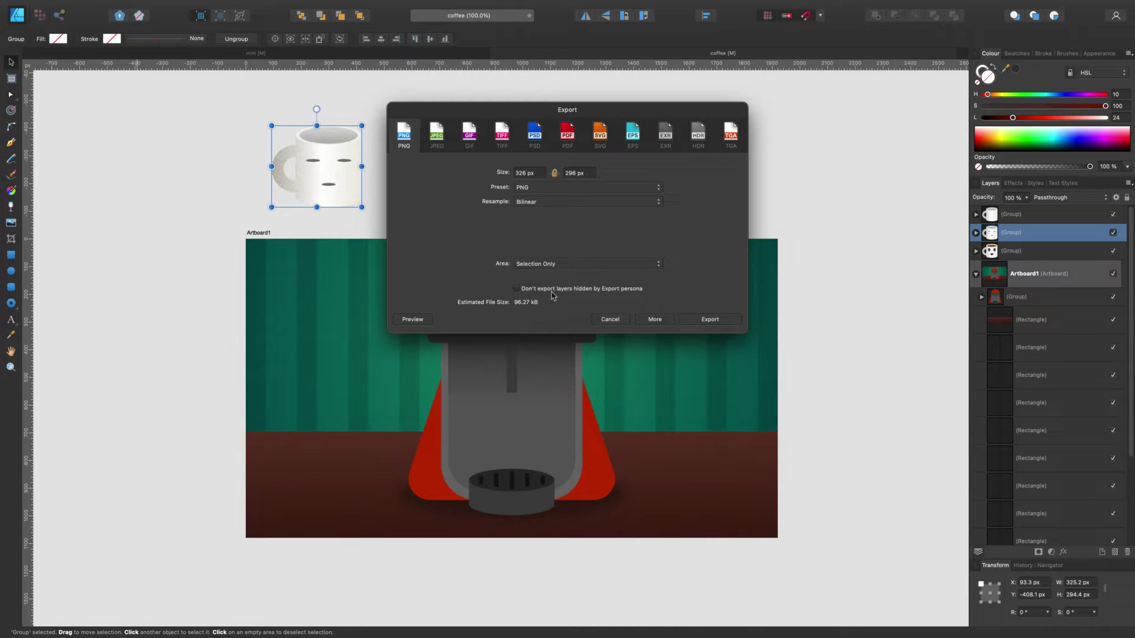
pyautogui.click(411, 321)
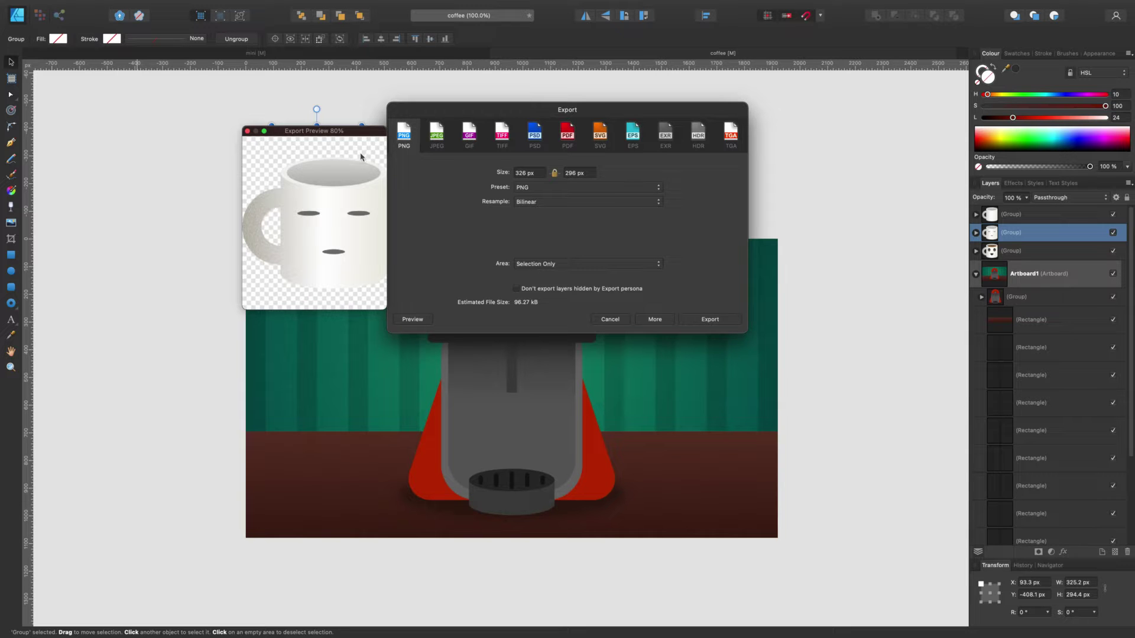
pyautogui.click(424, 322)
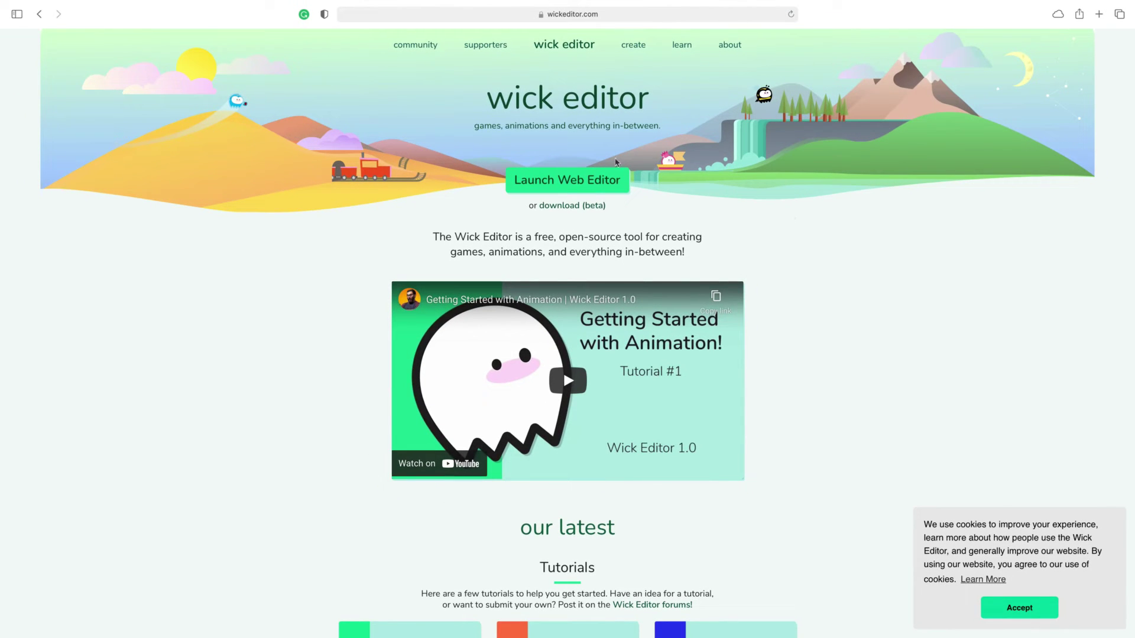
# Launch the Wick Editor web app from the wickeditor.com home page and dismiss its welcome message
pyautogui.click(592, 178)
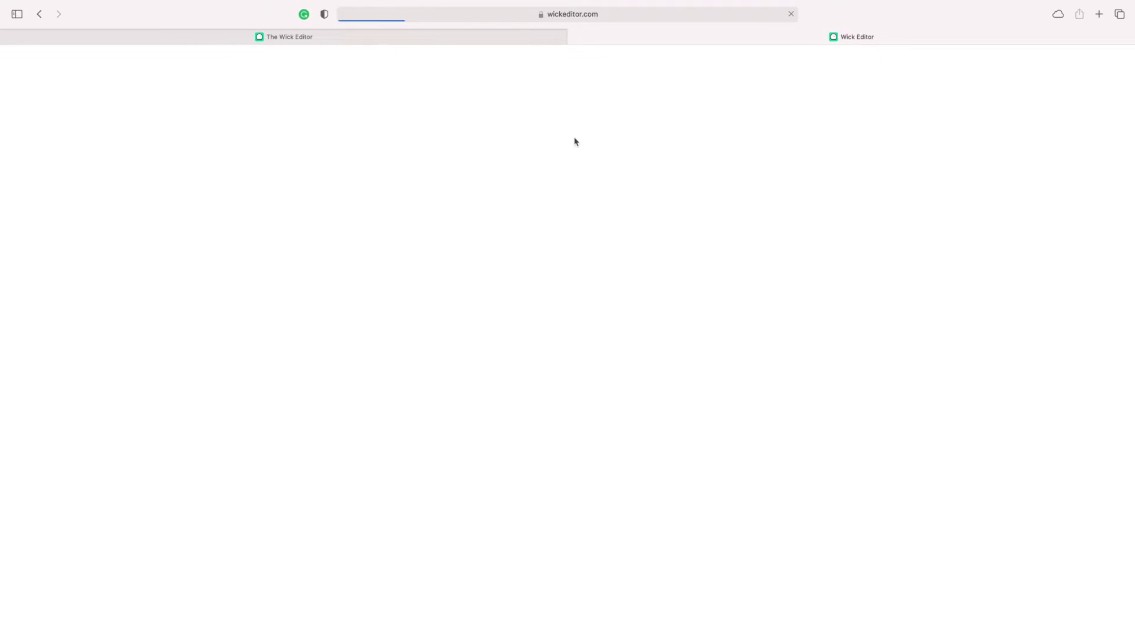
pyautogui.click(7, 38)
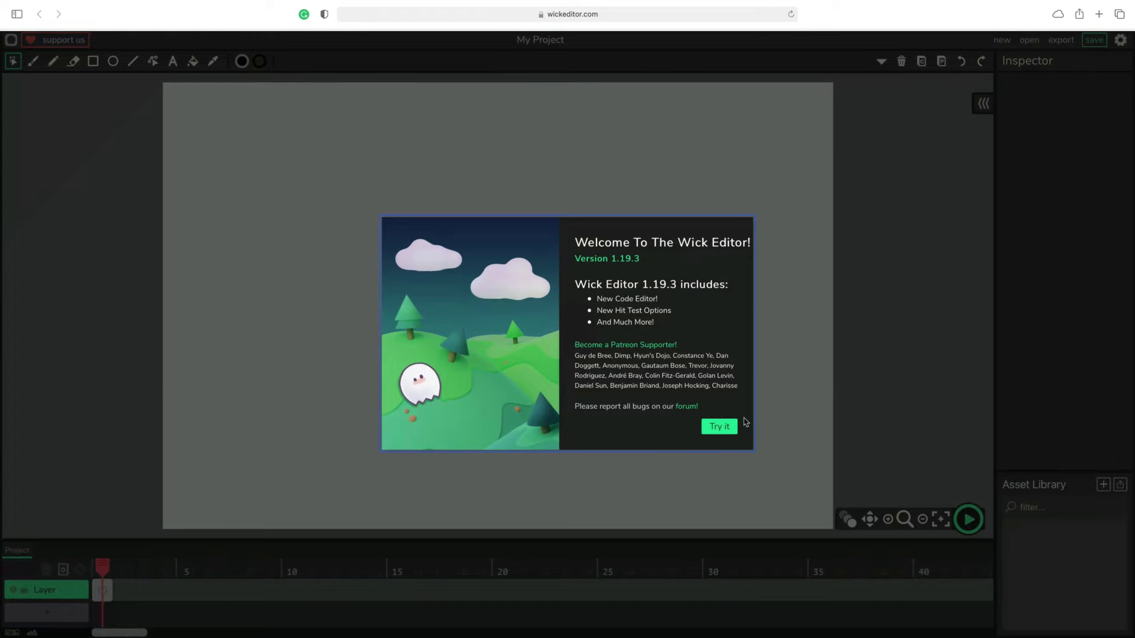
pyautogui.click(730, 428)
pyautogui.click(542, 366)
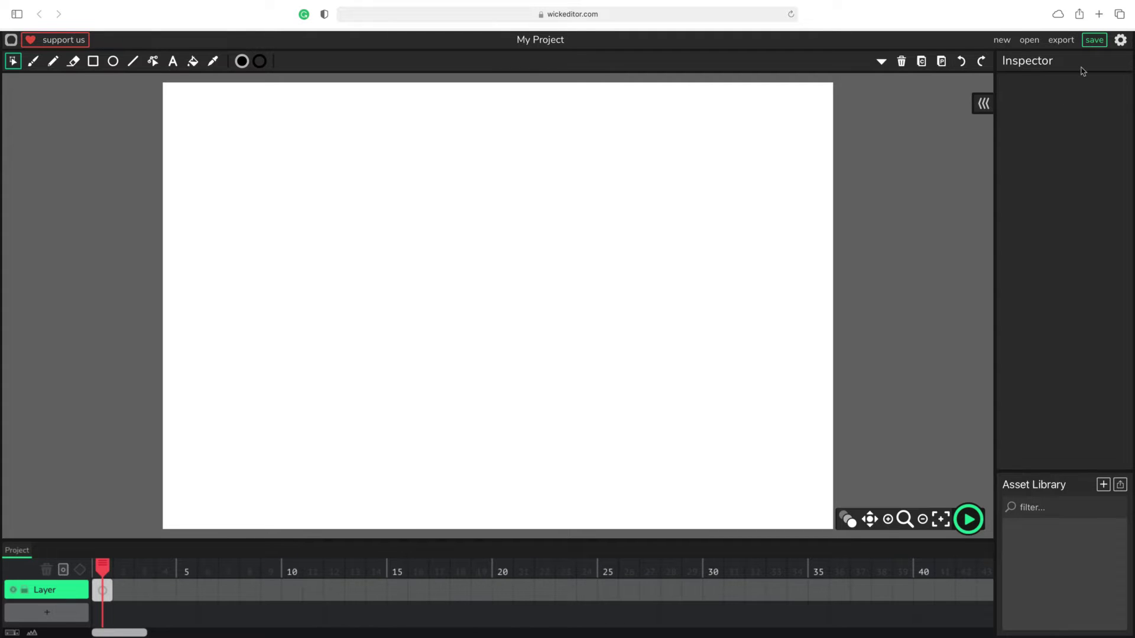
# Set the project size to the 1080p preset, 1920 x 1080 px, and fit the whole canvas in view
pyautogui.click(1120, 40)
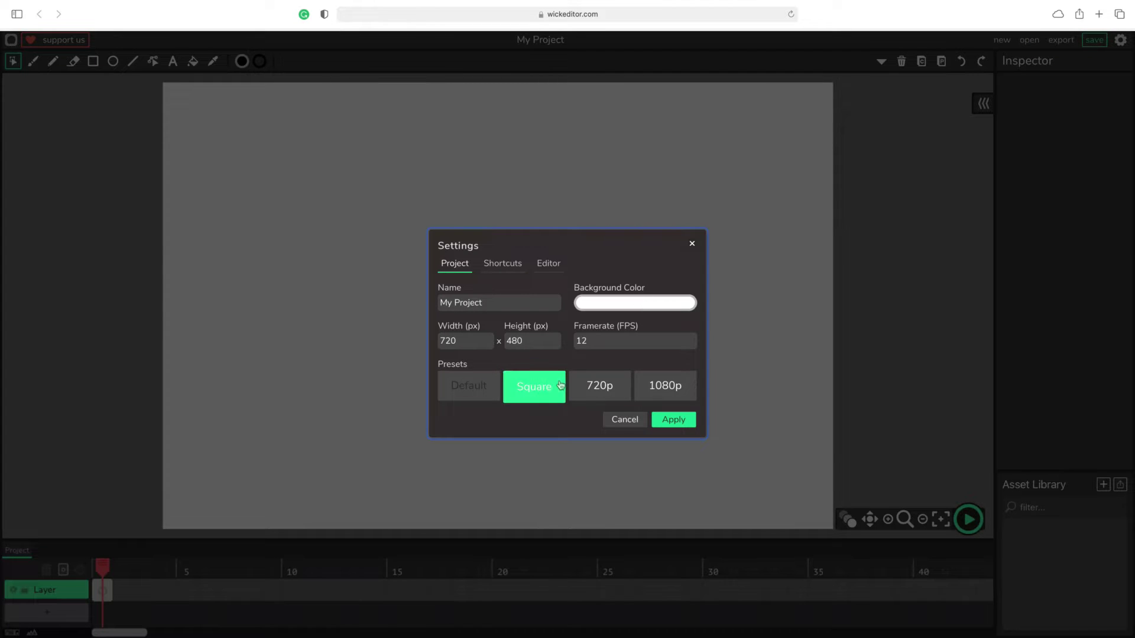
pyautogui.click(671, 394)
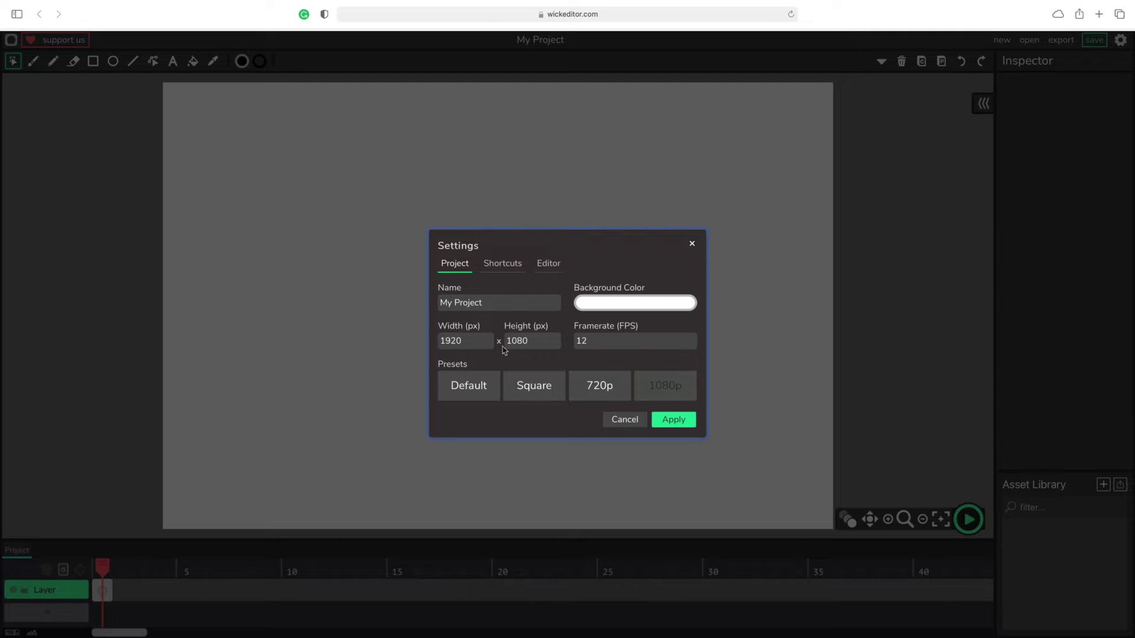
pyautogui.click(673, 420)
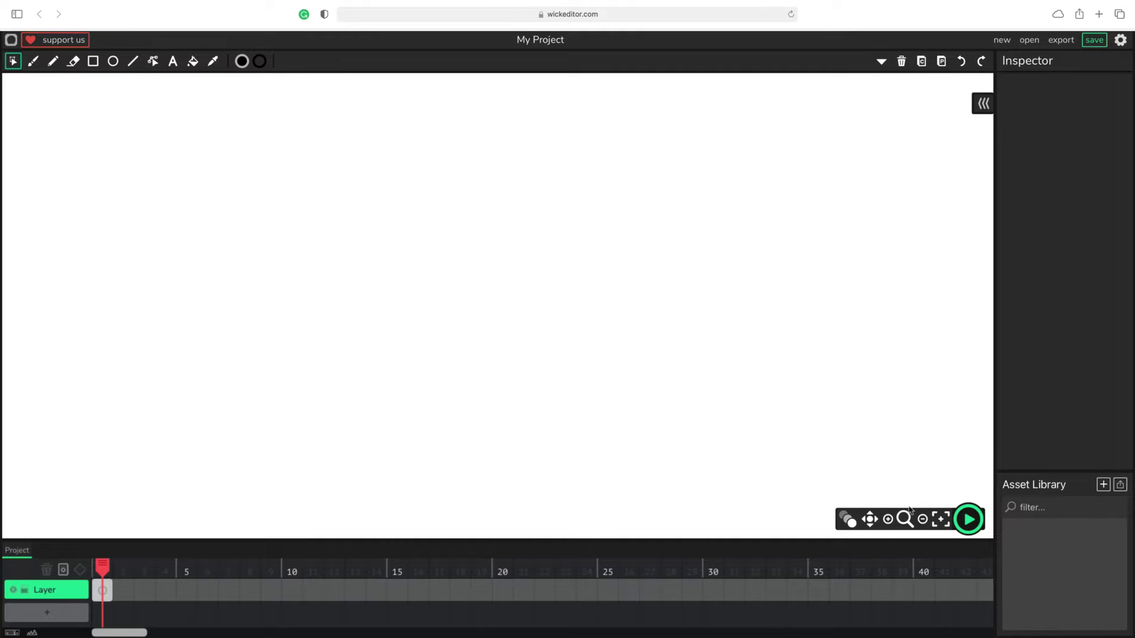
pyautogui.click(923, 519)
pyautogui.click(922, 520)
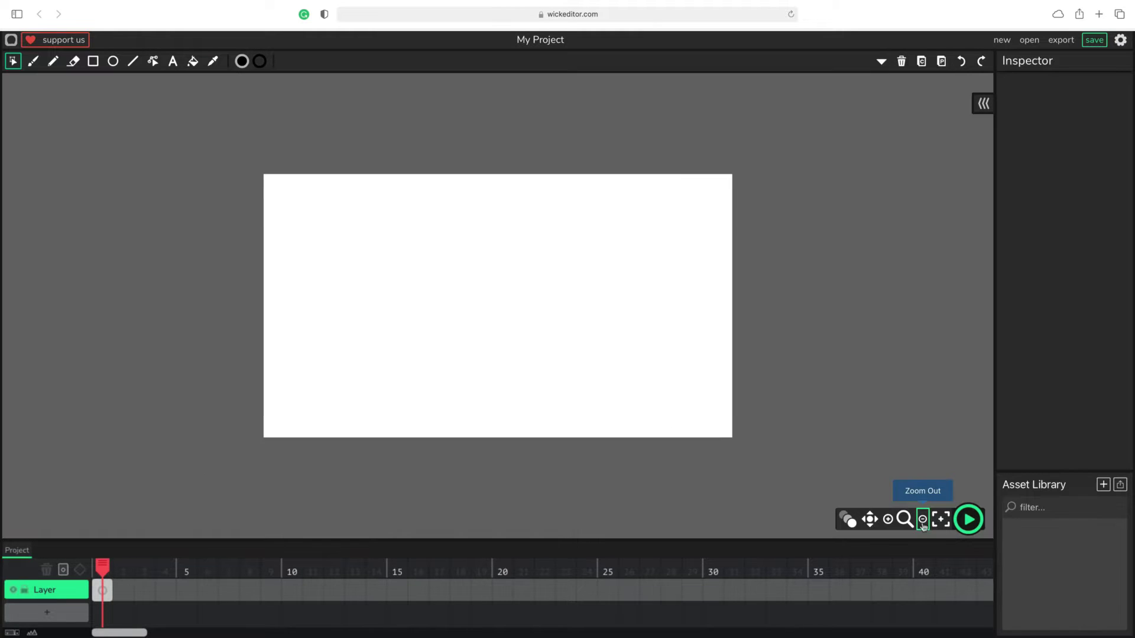
pyautogui.click(922, 519)
pyautogui.click(923, 519)
pyautogui.click(938, 521)
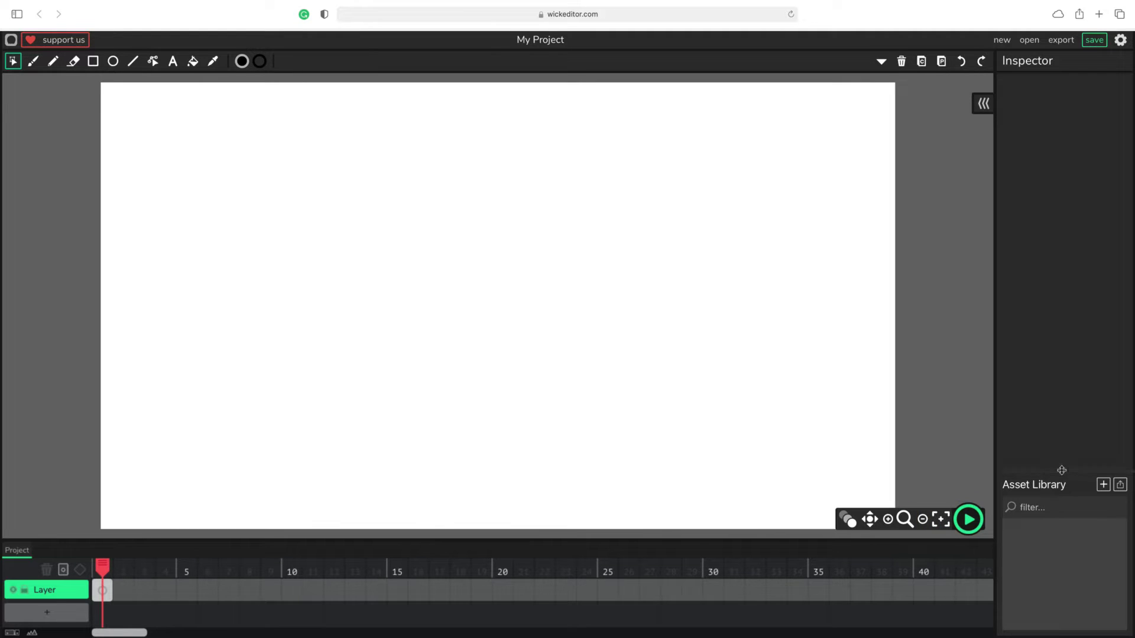
# Enlarge the Asset Library and upload background.png, coffee1.png, coffee2.png and coffee3.png from the coffee folder
pyautogui.moveTo(1063, 469); pyautogui.dragTo(1062, 250)
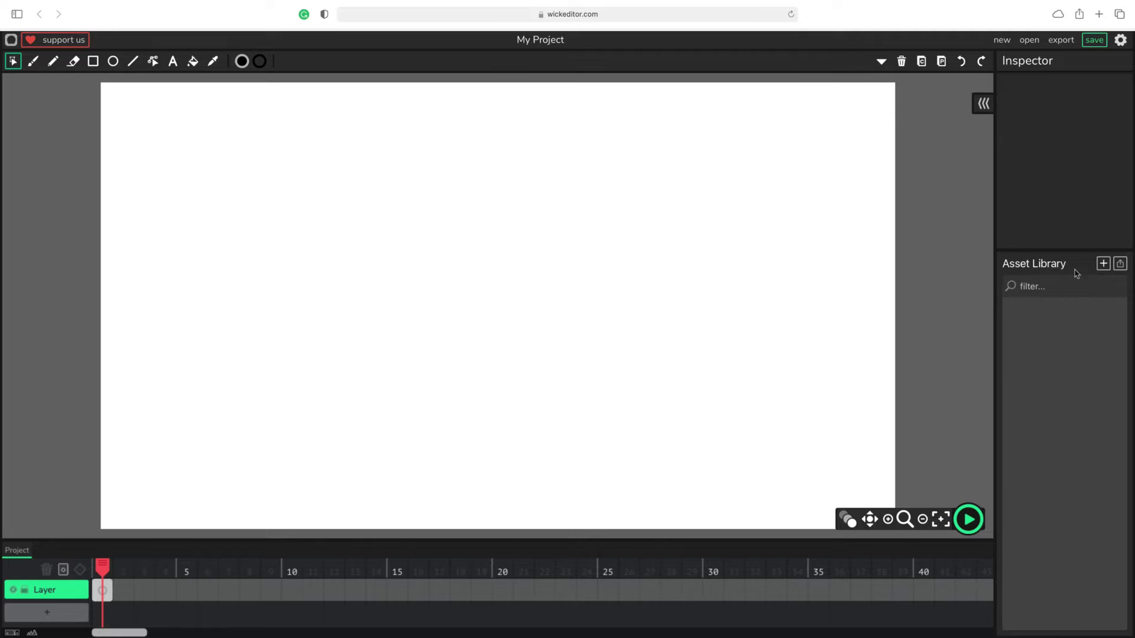
pyautogui.moveTo(999, 288); pyautogui.dragTo(947, 285)
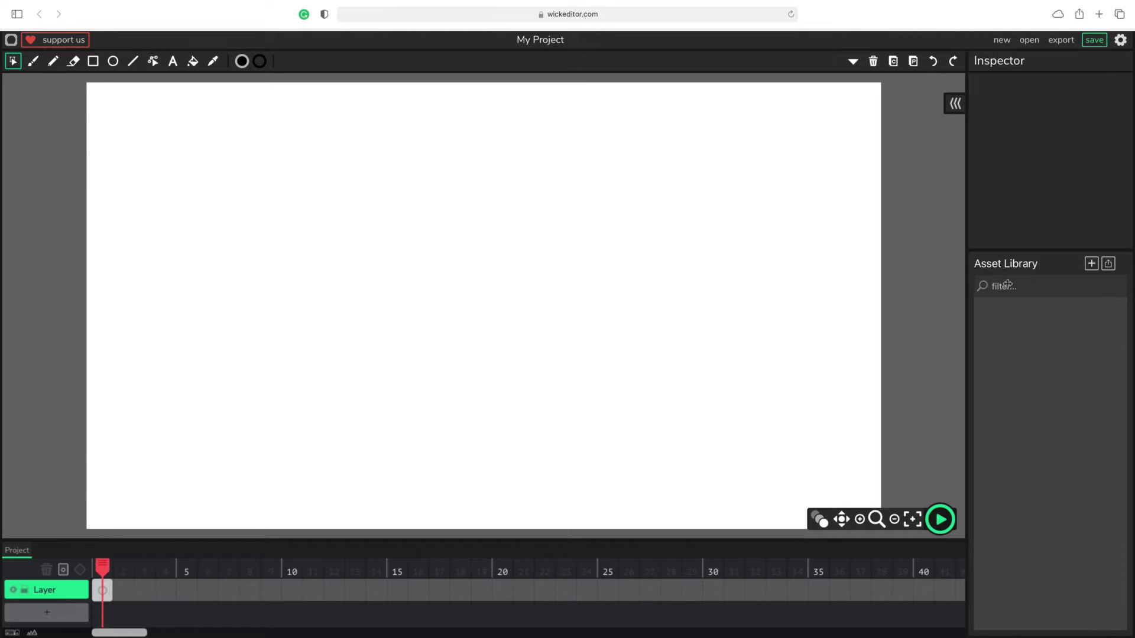
pyautogui.click(1111, 267)
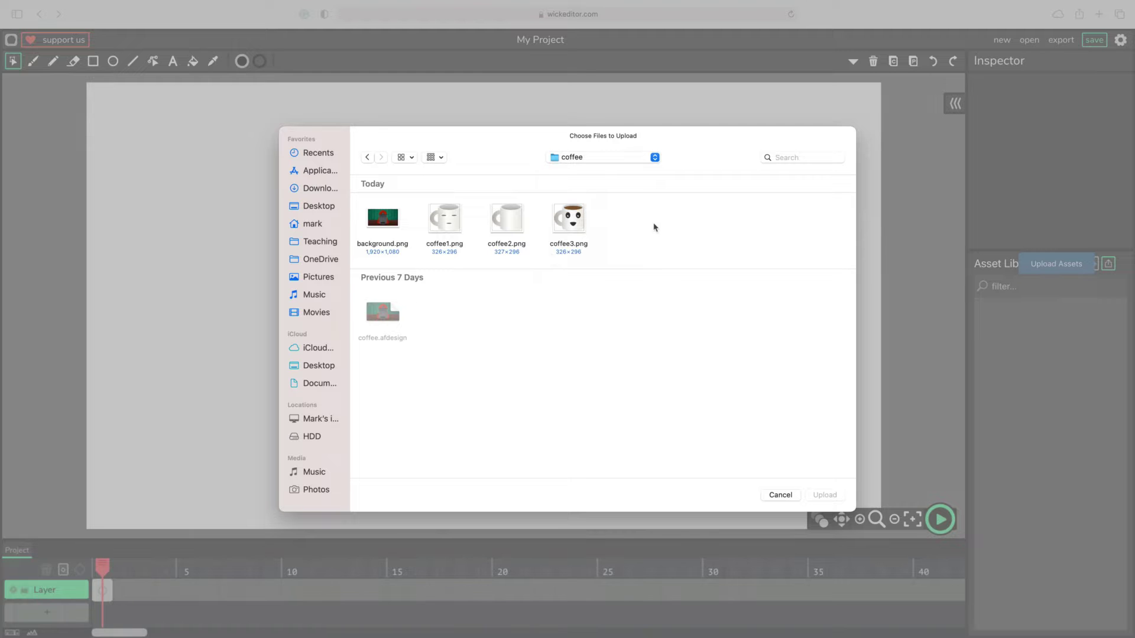
pyautogui.press('super+a')
pyautogui.click(825, 495)
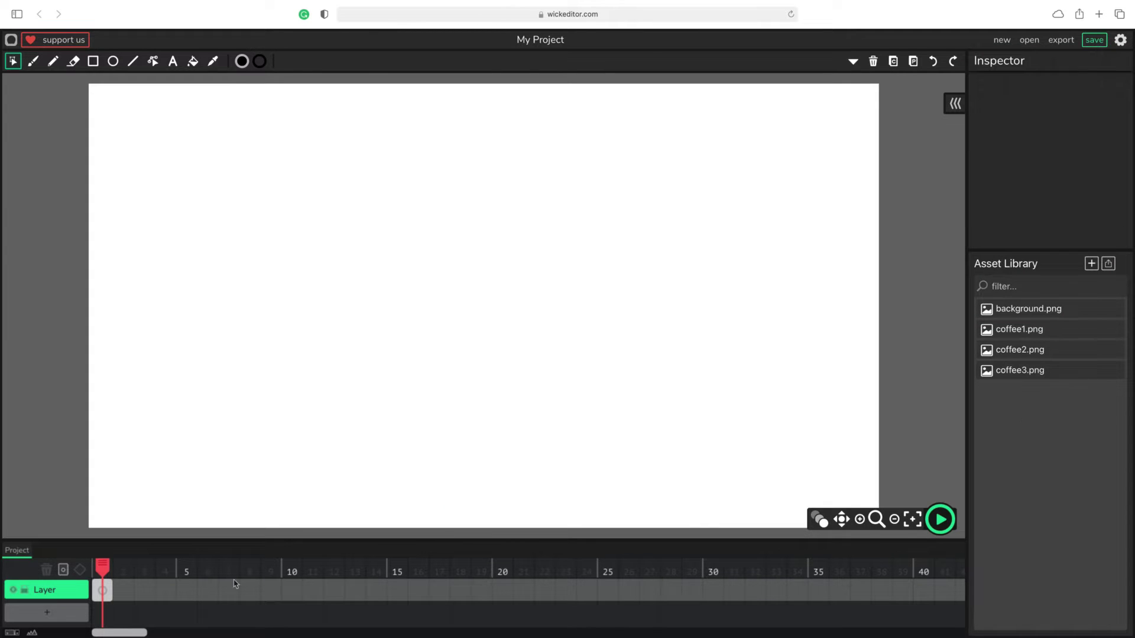
# Place background.png on the canvas in the existing layer and set its X and Y position to 0
pyautogui.click(70, 590)
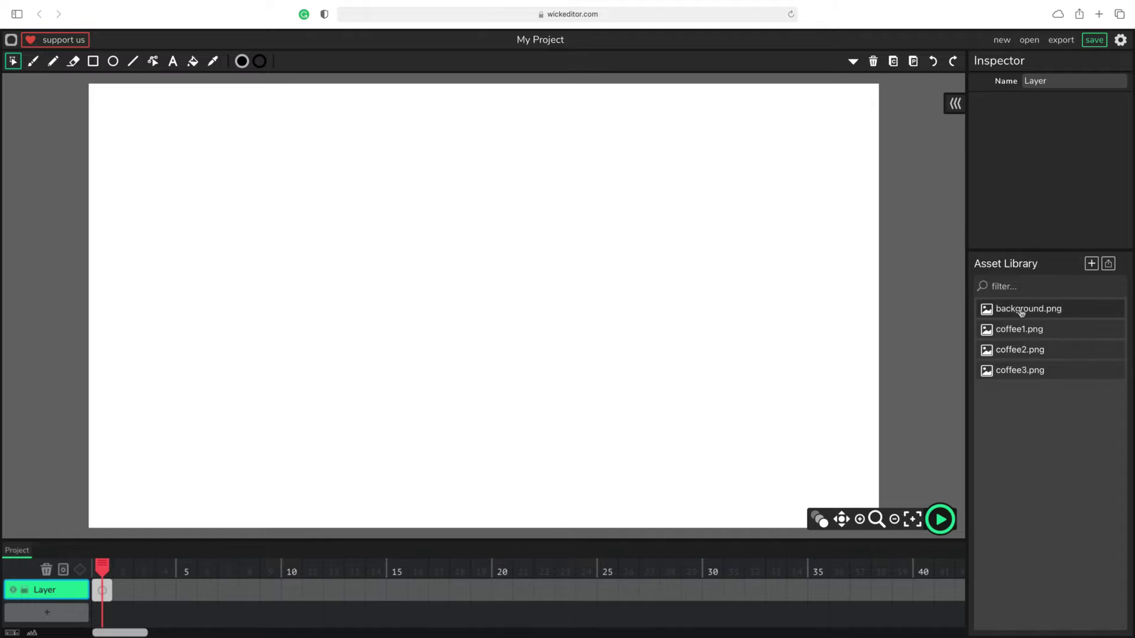
pyautogui.moveTo(1022, 313); pyautogui.dragTo(489, 261)
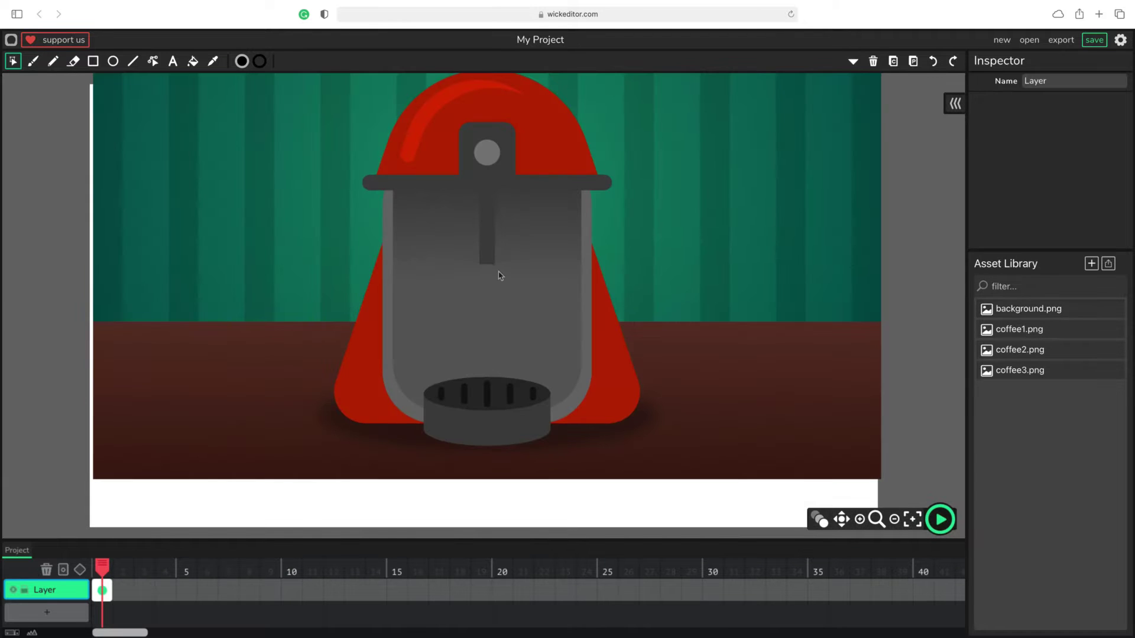
pyautogui.click(498, 275)
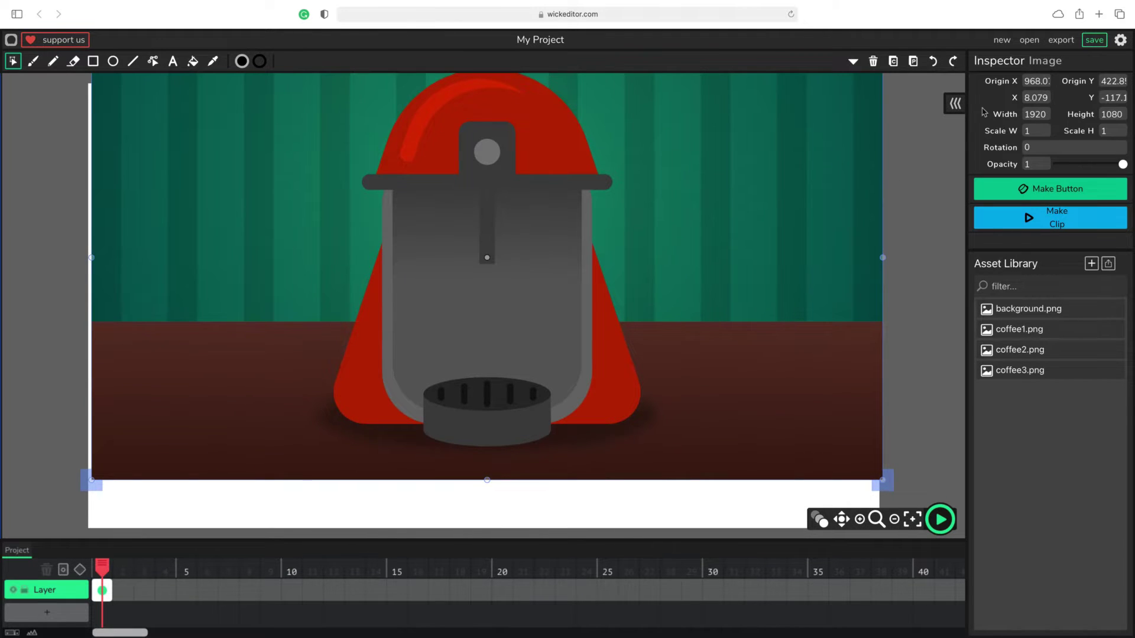
pyautogui.click(1041, 98)
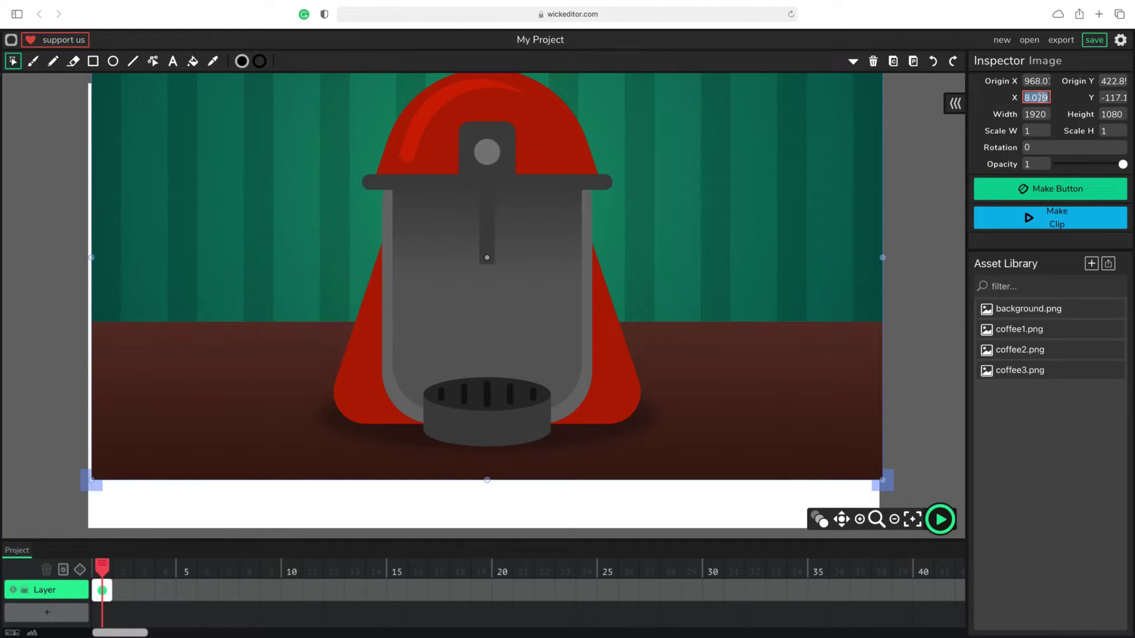
pyautogui.write('0')
pyautogui.click(1115, 98)
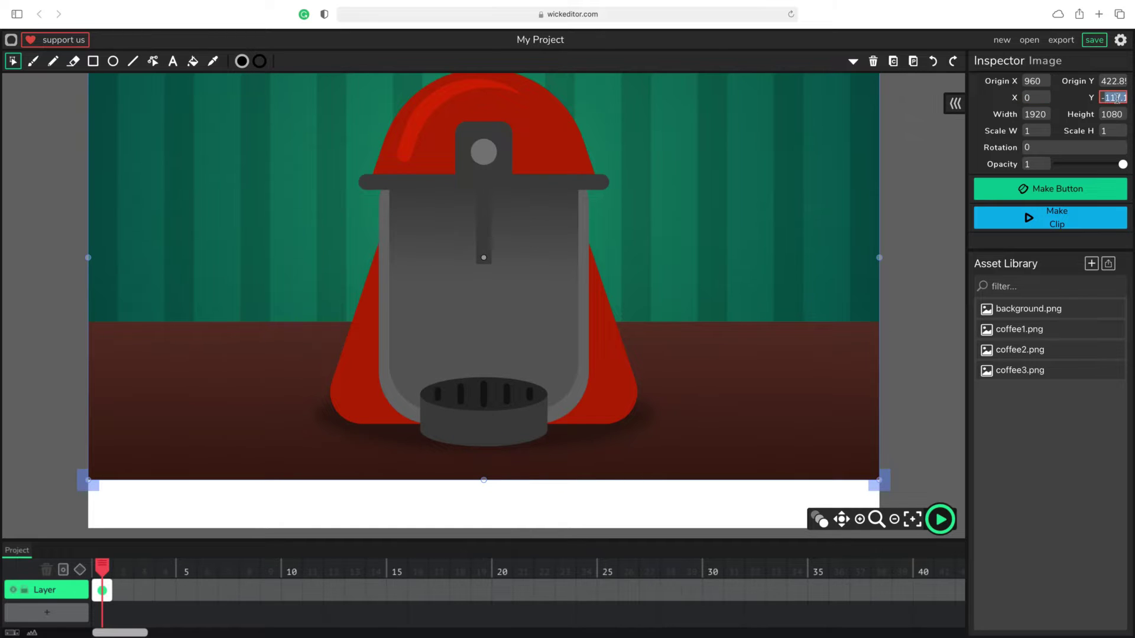
pyautogui.write('0')
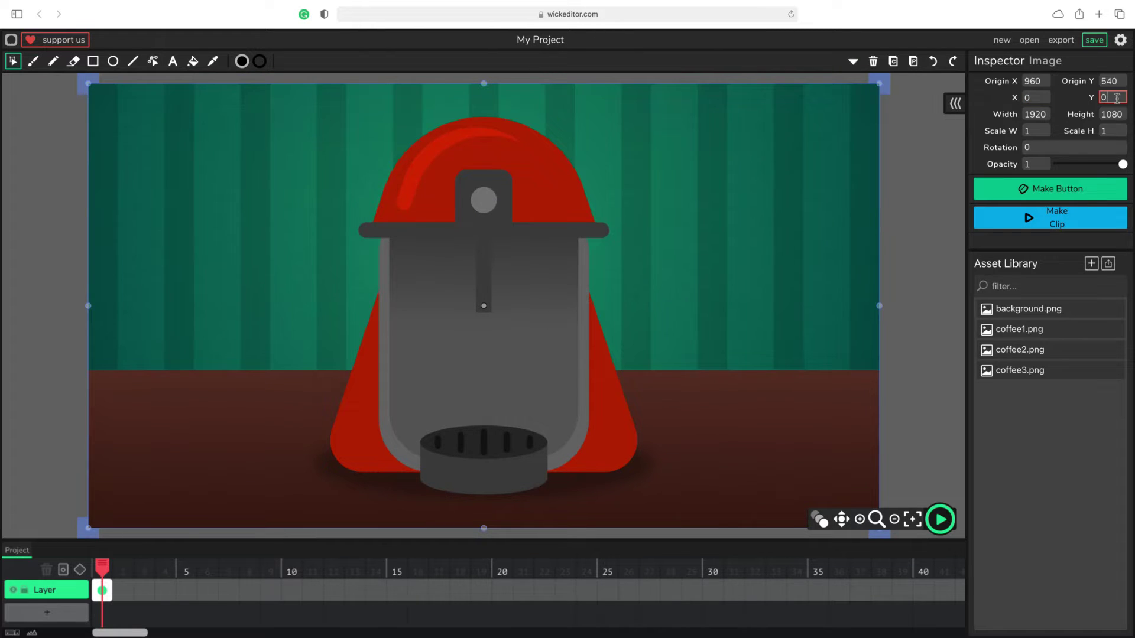
pyautogui.click(913, 519)
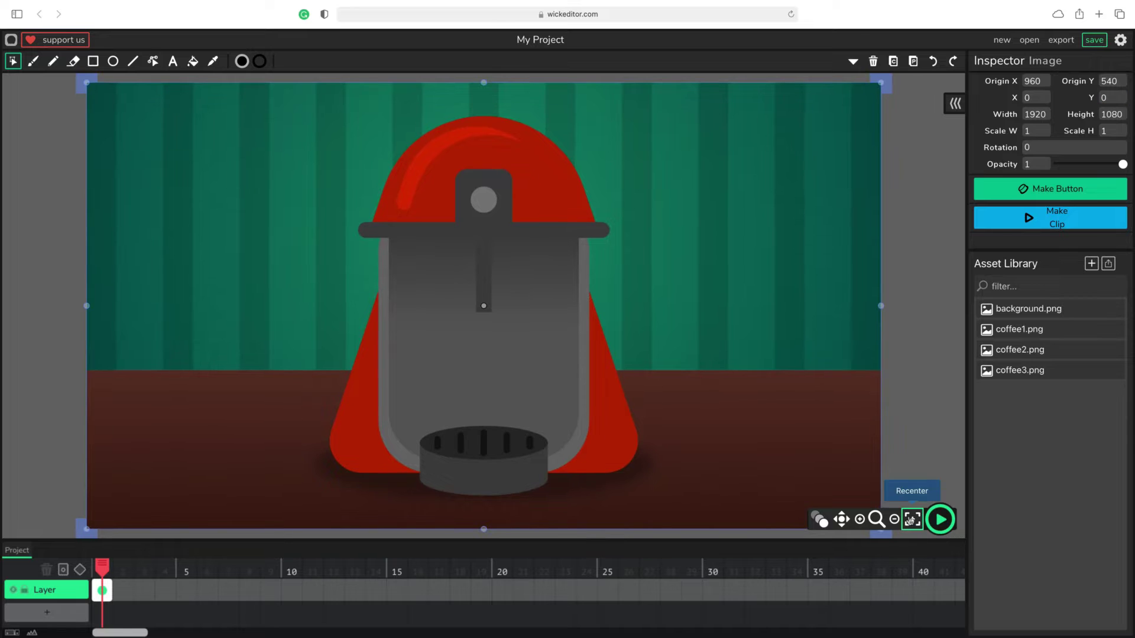
# Rename the layer holding the background image to backdrop
pyautogui.click(101, 591)
pyautogui.click(66, 593)
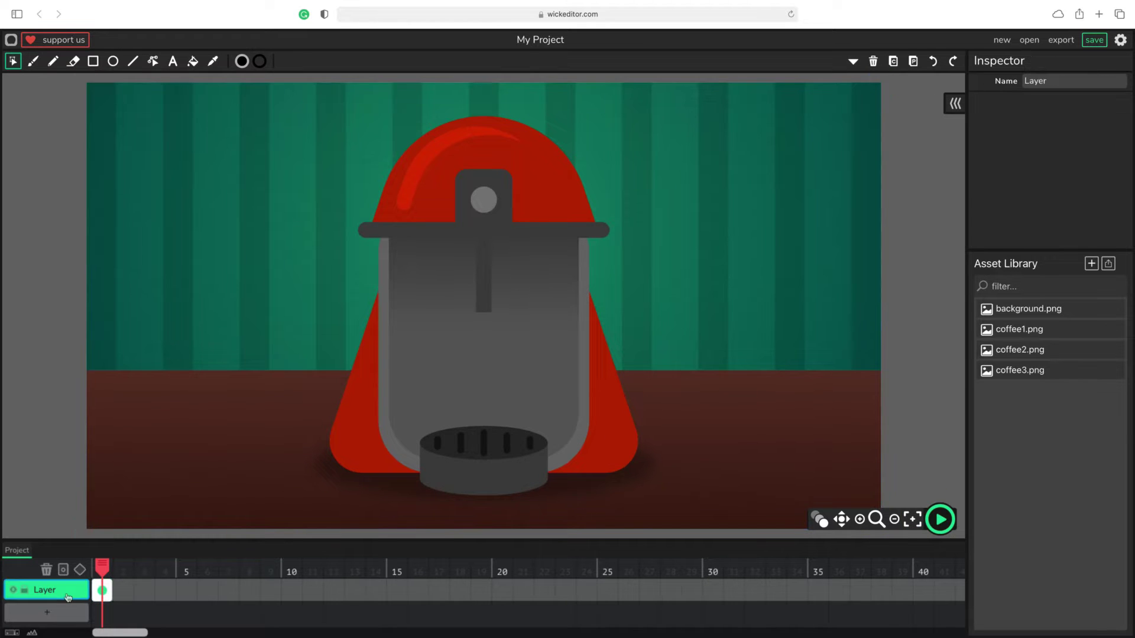
pyautogui.click(1079, 79)
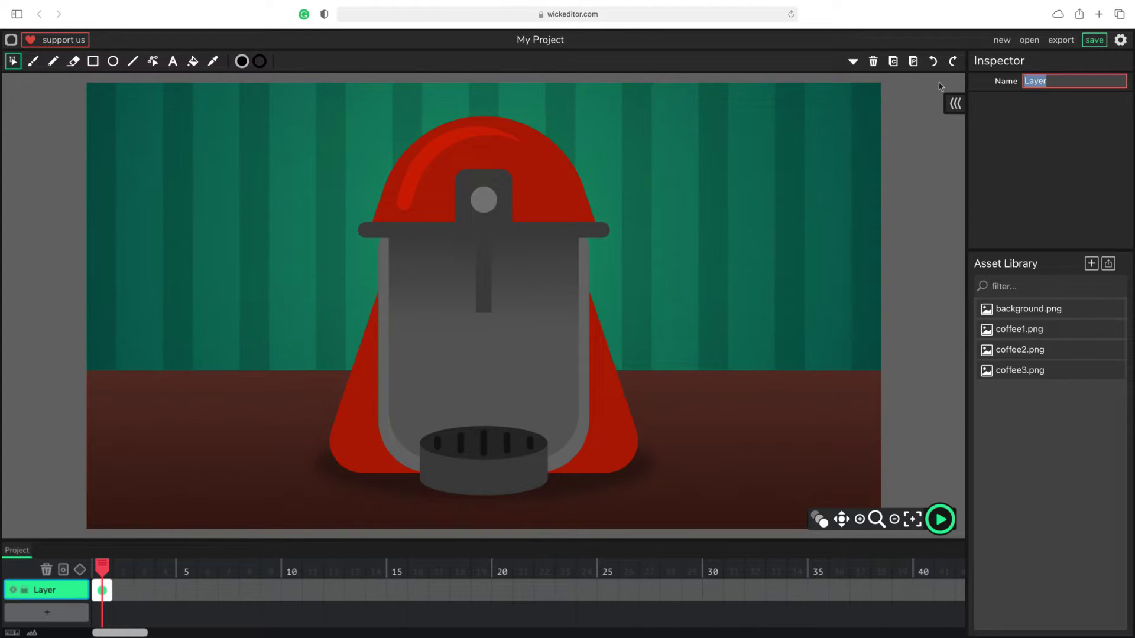
pyautogui.write('backdrop')
pyautogui.click(61, 586)
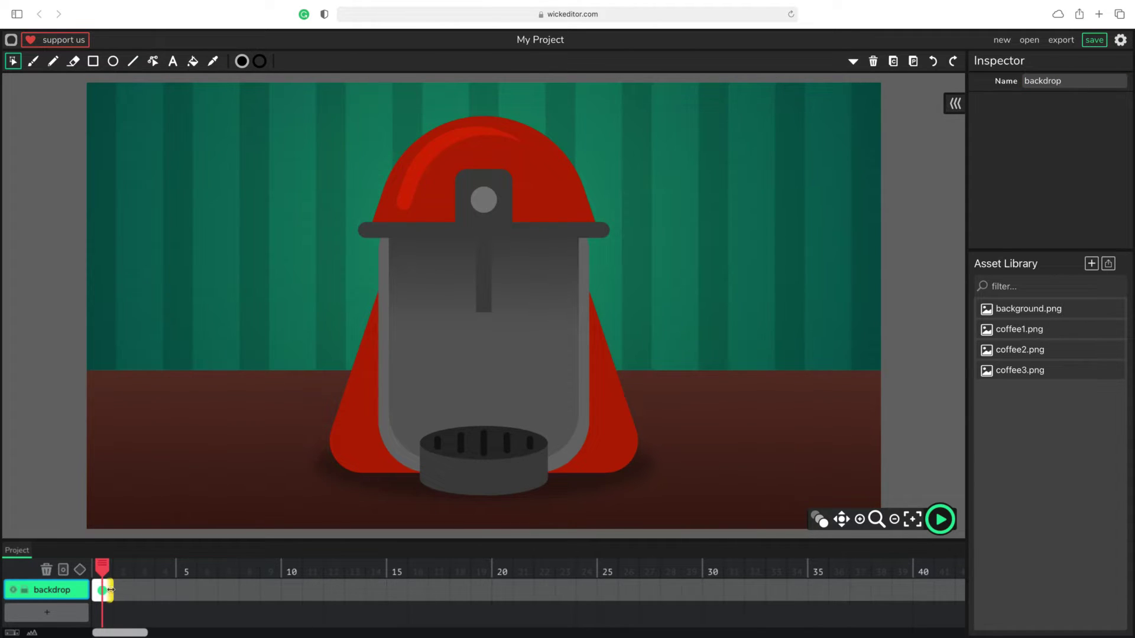
# Extend the backdrop frame to a length of 40 frames and lock the backdrop layer
pyautogui.moveTo(111, 590); pyautogui.dragTo(933, 575)
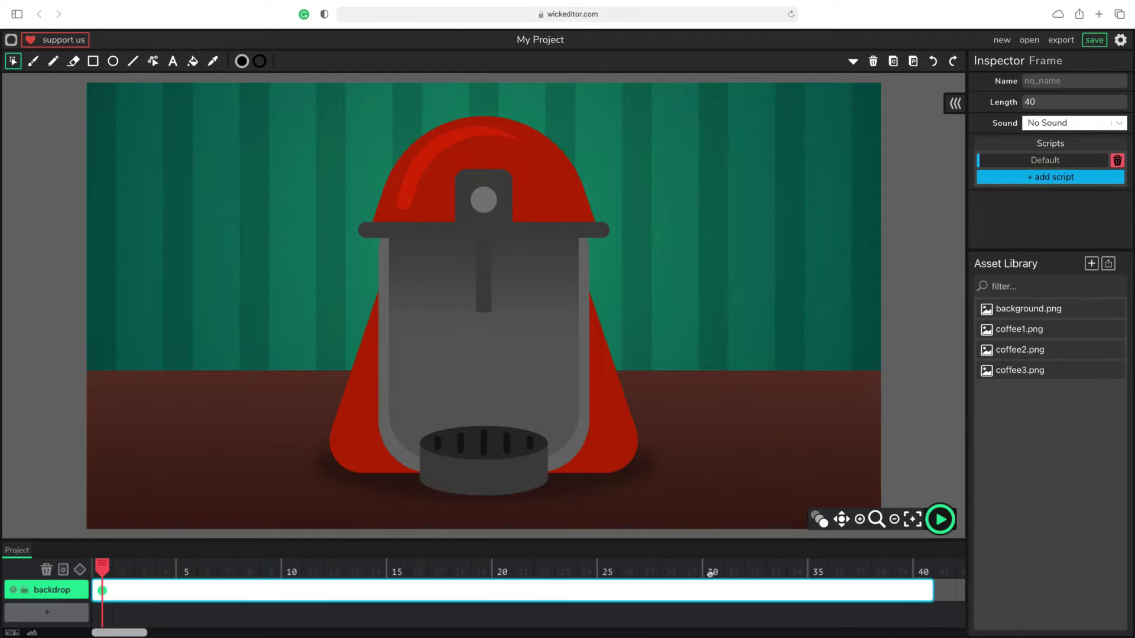
pyautogui.moveTo(104, 566)
pyautogui.mouseDown()
pyautogui.moveTo(932, 561)
pyautogui.moveTo(102, 566)
pyautogui.mouseUp()
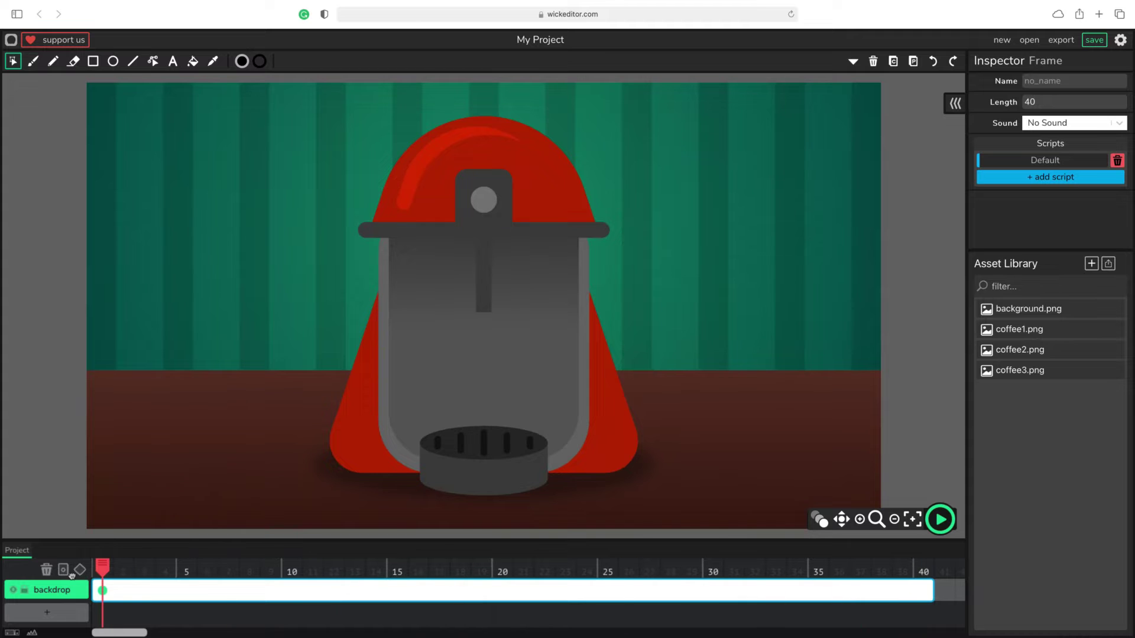
pyautogui.click(24, 593)
# Add a second layer above the backdrop layer and enlarge the timeline area to show both
pyautogui.click(47, 613)
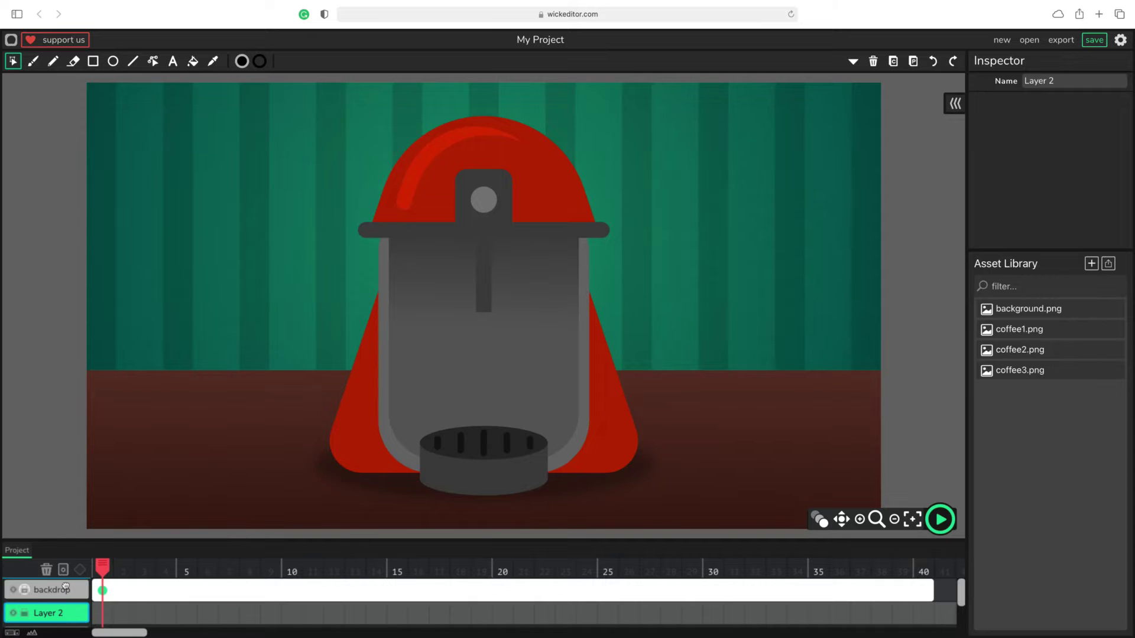
pyautogui.moveTo(66, 586); pyautogui.dragTo(67, 585)
pyautogui.moveTo(126, 540); pyautogui.dragTo(126, 503)
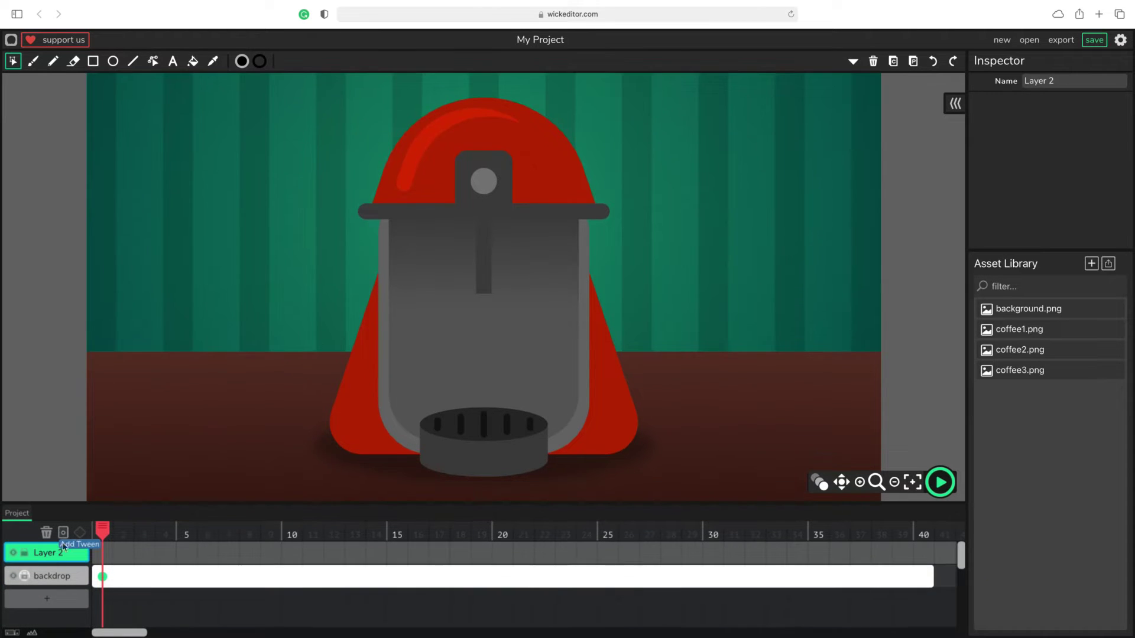
# Place coffee1.png beside the coffee machine's left side on Layer 2 and move its frame to frame 5
pyautogui.click(105, 551)
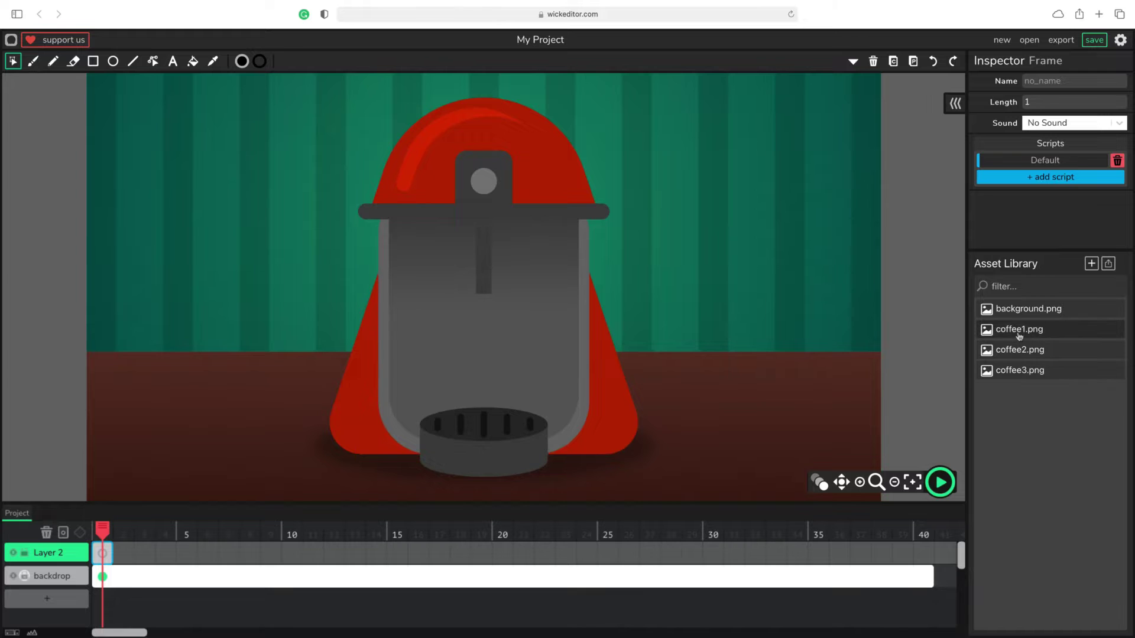
pyautogui.moveTo(1035, 333); pyautogui.dragTo(303, 372)
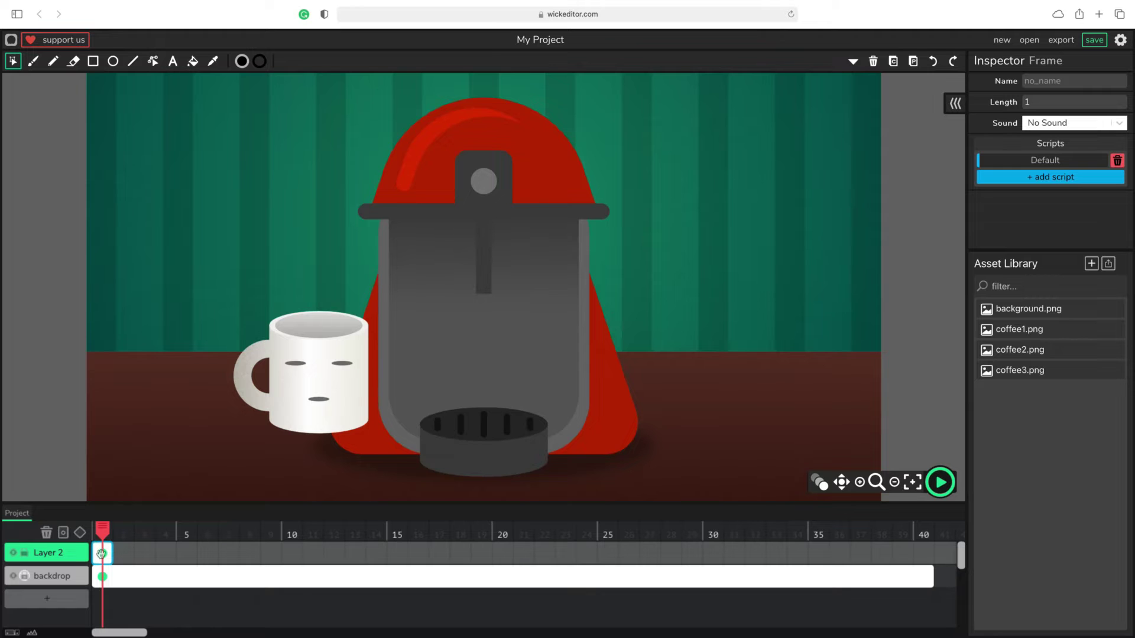
pyautogui.moveTo(101, 554); pyautogui.dragTo(190, 535)
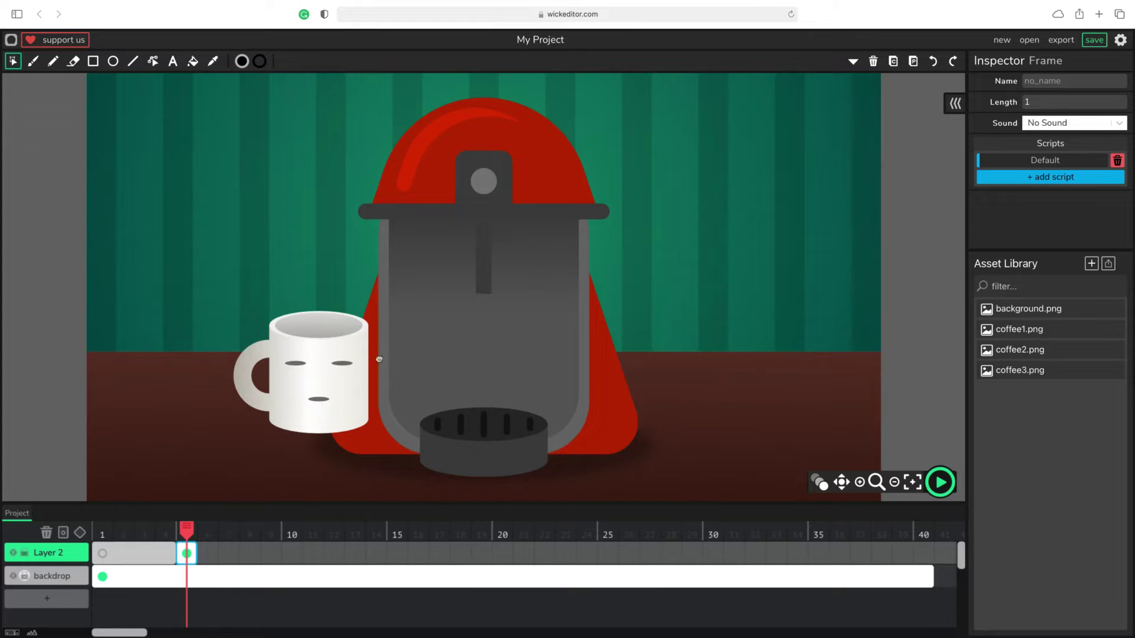
pyautogui.click(894, 482)
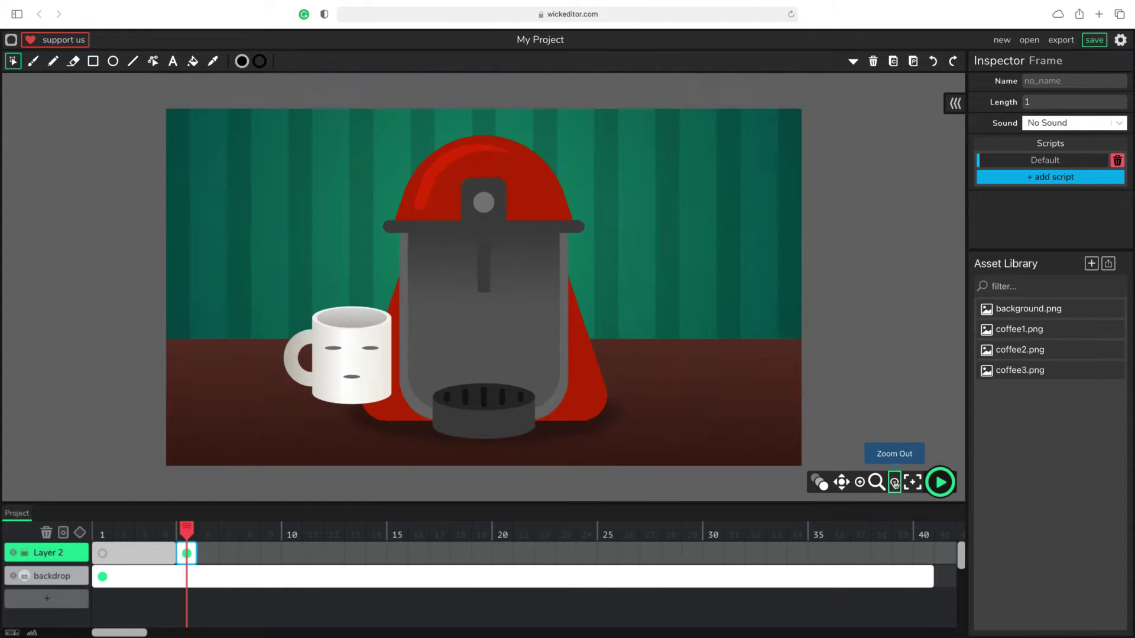
# Move the mug on frame 5 off the stage, just beyond the backdrop's left edge
pyautogui.click(397, 352)
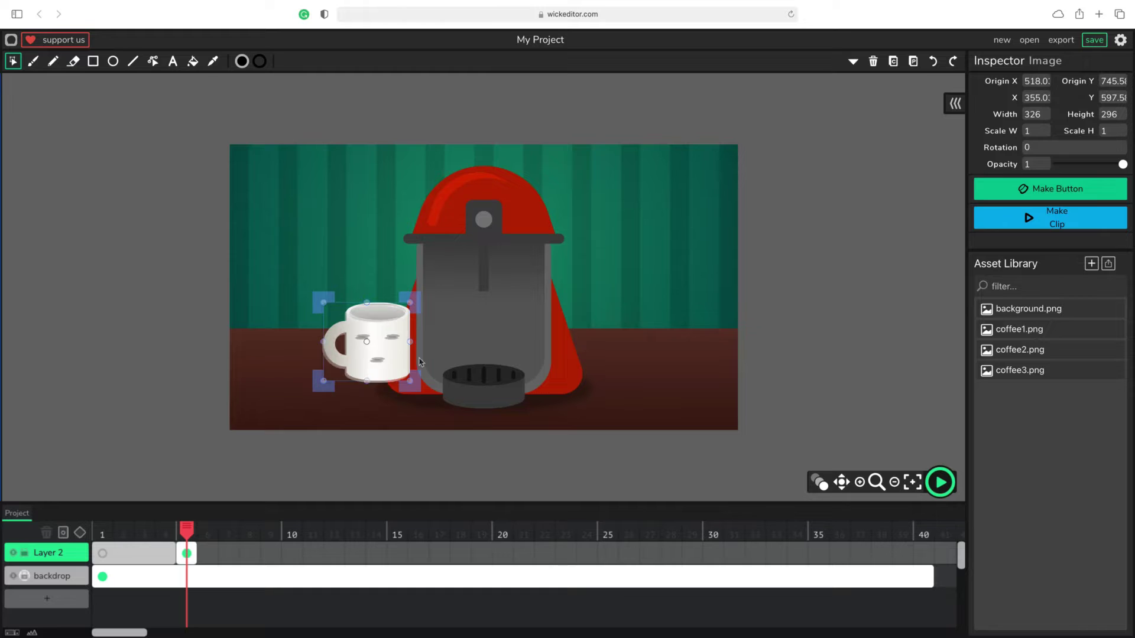
pyautogui.moveTo(398, 352); pyautogui.dragTo(500, 350)
pyautogui.moveTo(490, 354); pyautogui.dragTo(202, 362)
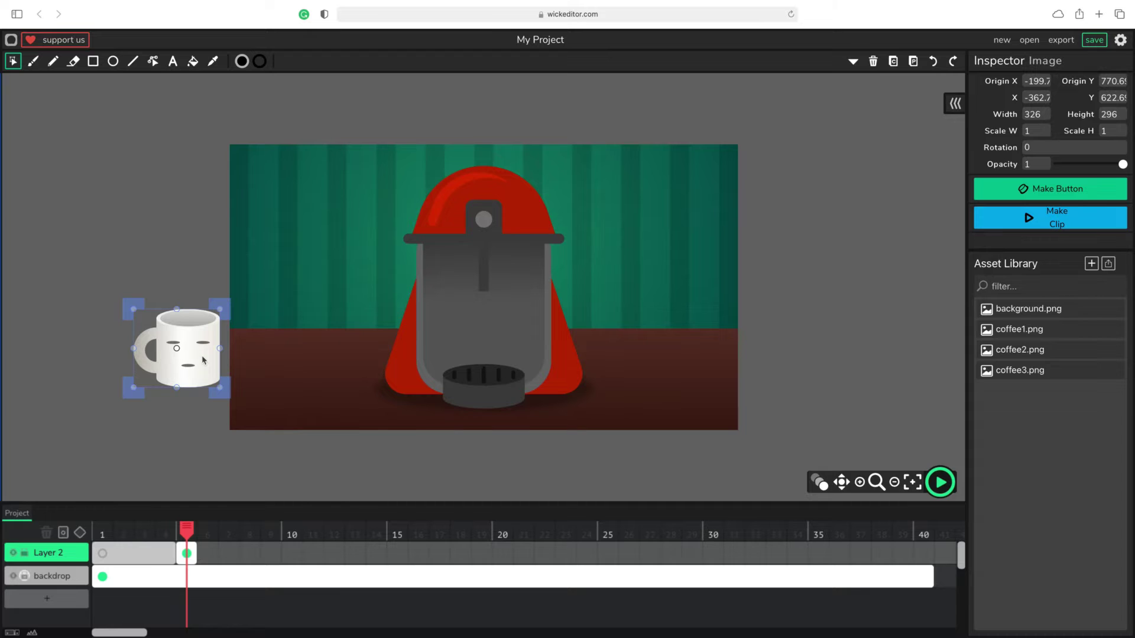
# Add a tween to the mug's frame at frame 5, extend it to a length of 10 and add another tween at frame 14
pyautogui.click(187, 553)
pyautogui.click(81, 534)
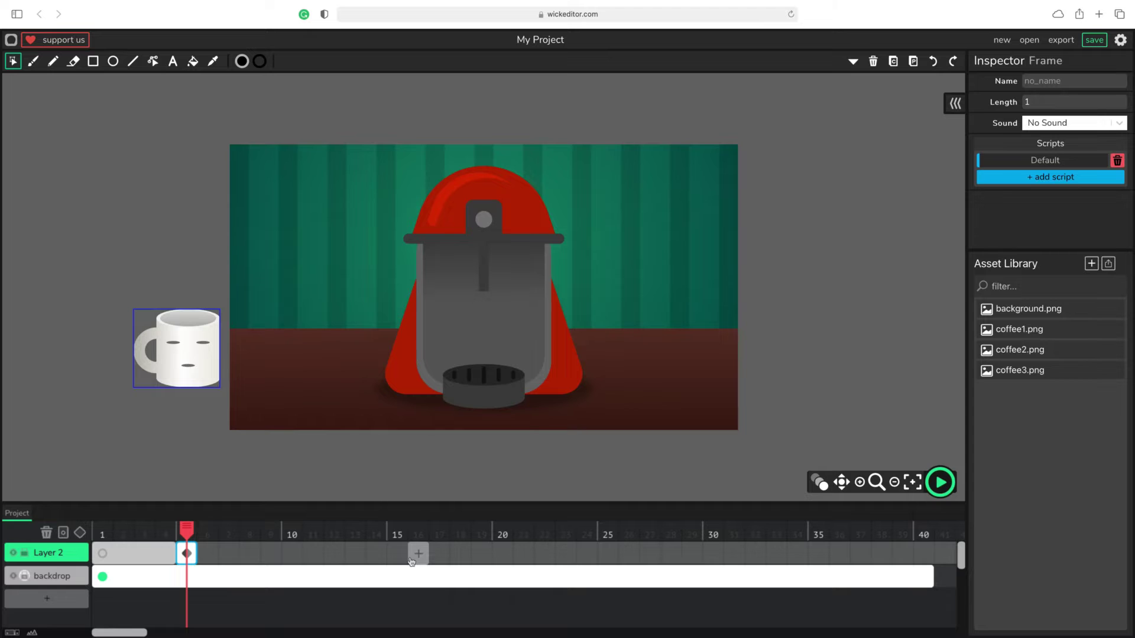
pyautogui.moveTo(196, 544); pyautogui.dragTo(386, 544)
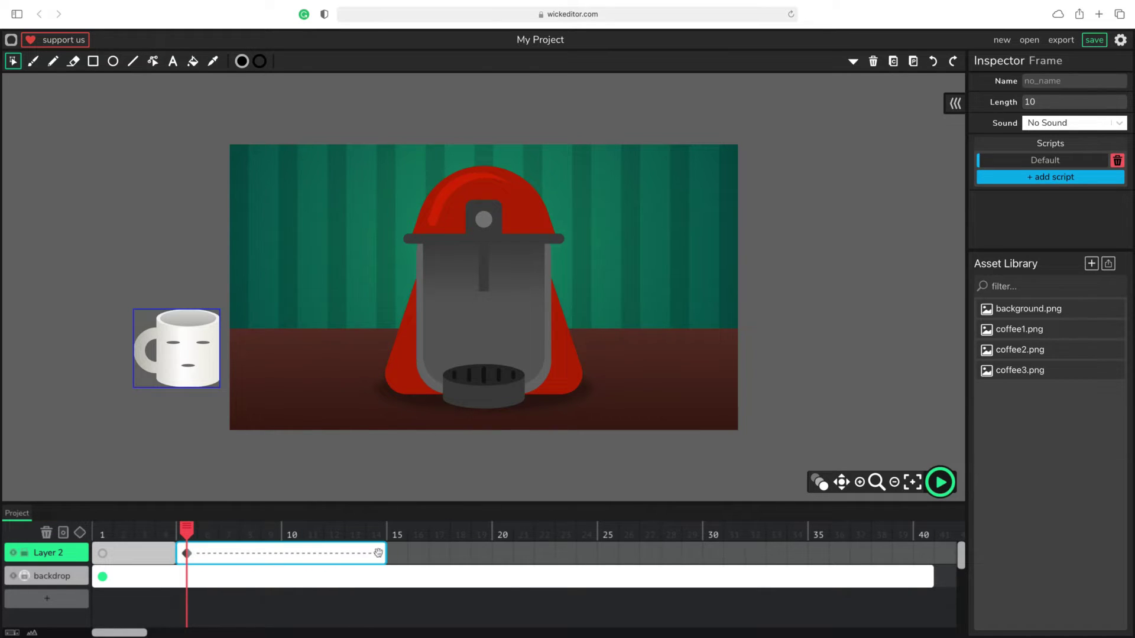
pyautogui.click(378, 554)
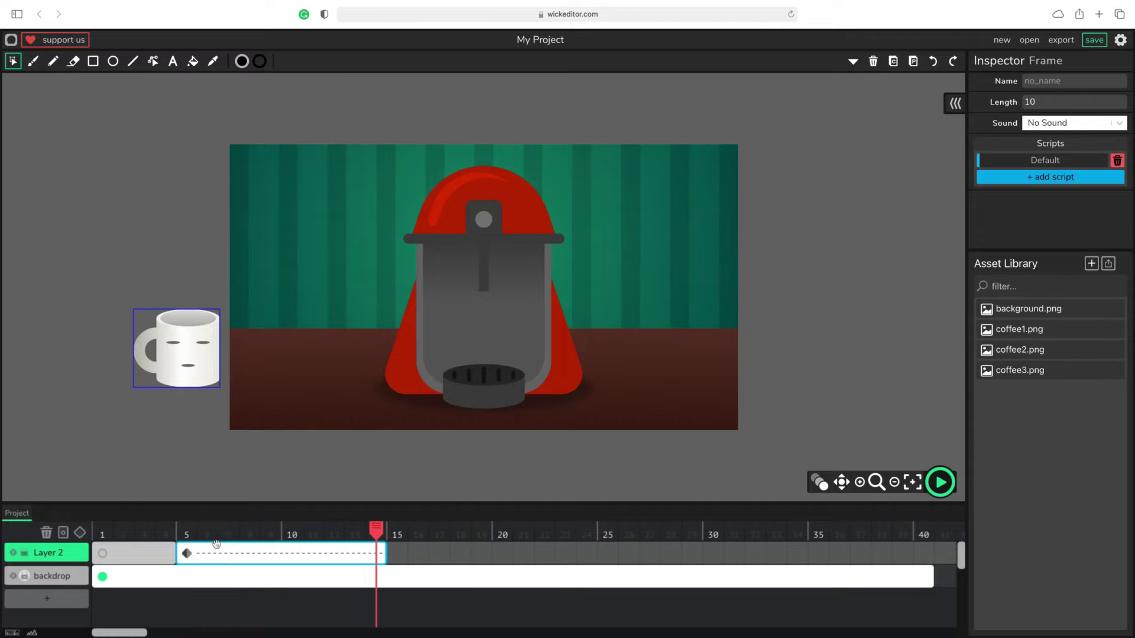
pyautogui.click(80, 532)
# Extend the mug's frame to a length of 17, with its last two tweens at frames 16 and 21
pyautogui.moveTo(383, 545); pyautogui.dragTo(527, 549)
pyautogui.click(524, 554)
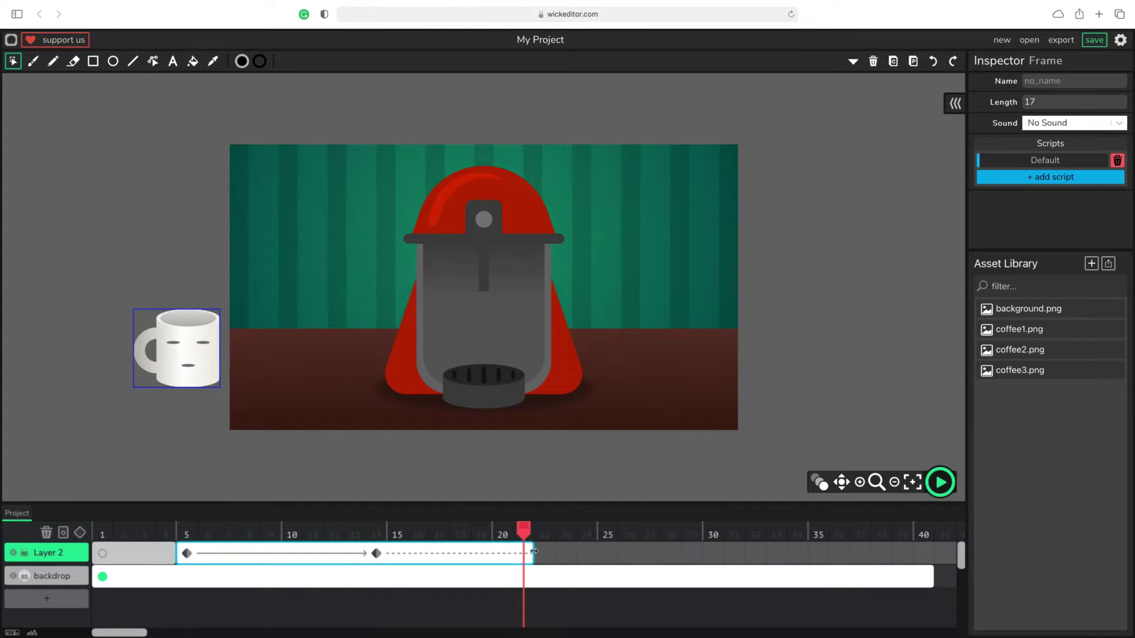
pyautogui.click(80, 533)
pyautogui.moveTo(376, 553); pyautogui.dragTo(419, 553)
# On the frame 21 tween, place the mug on the coffee machine's drip tray, centred under the spout
pyautogui.click(523, 554)
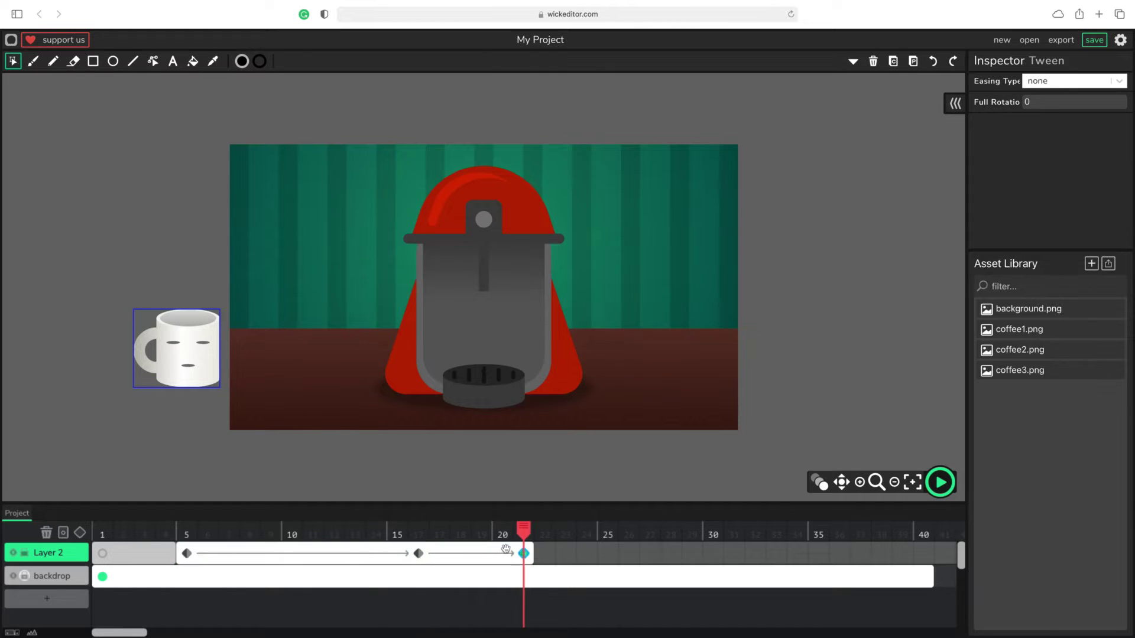
pyautogui.click(196, 379)
pyautogui.moveTo(185, 379); pyautogui.dragTo(487, 369)
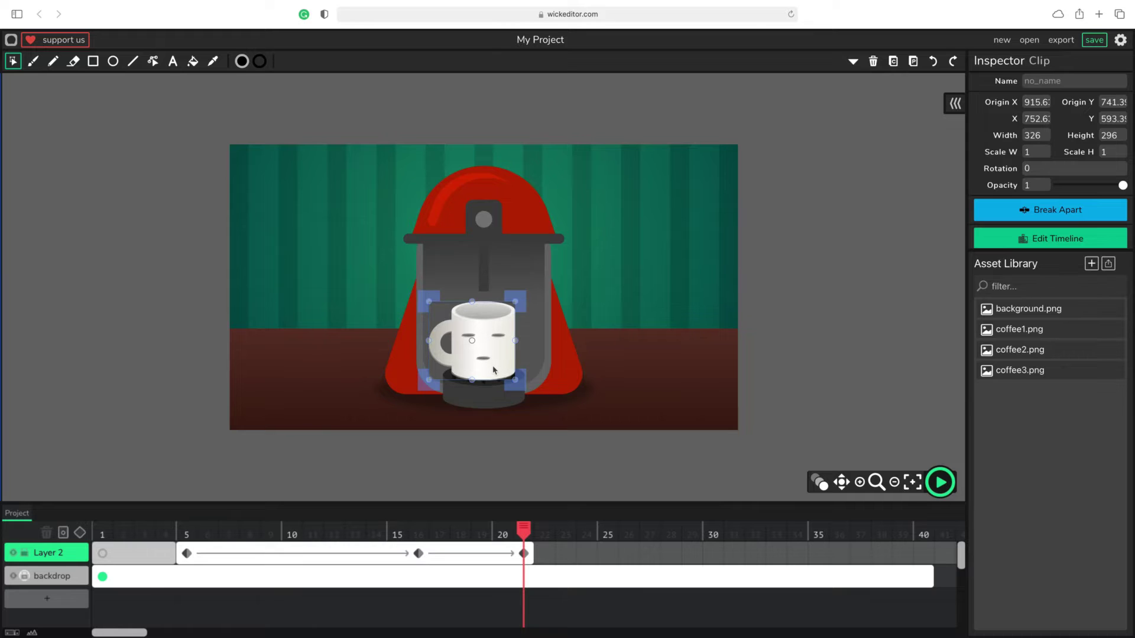
pyautogui.moveTo(493, 367); pyautogui.dragTo(494, 367)
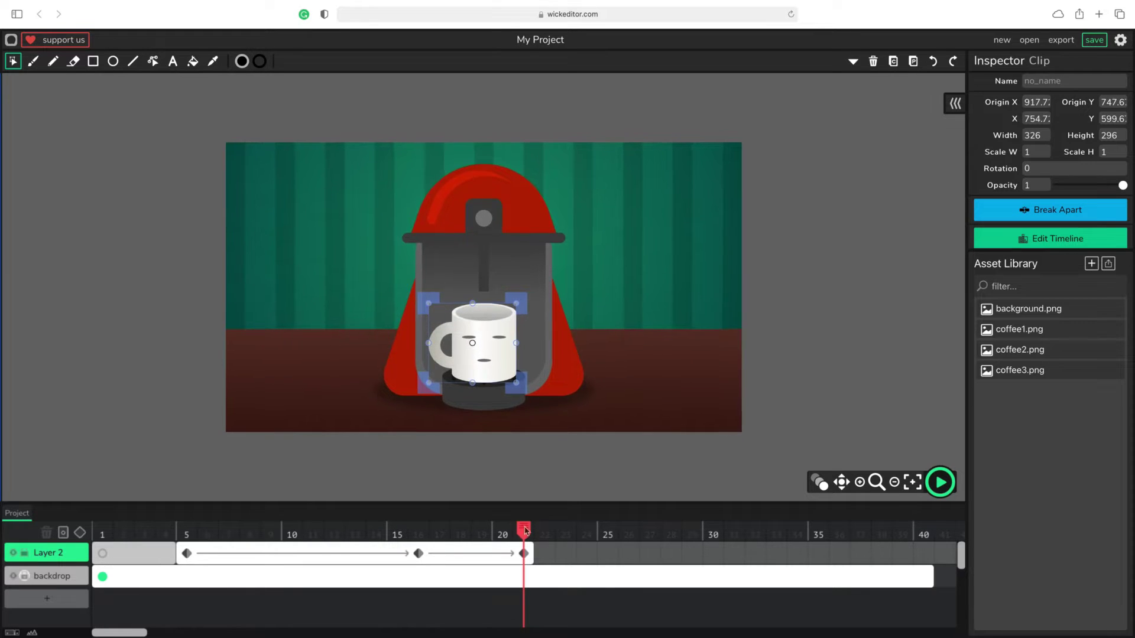
# On the frame 5 tween, scale the mug to about 0.72, rotate it to about -12.6° and raise it slightly while keeping it off the stage
pyautogui.moveTo(524, 530); pyautogui.dragTo(186, 551)
pyautogui.click(188, 385)
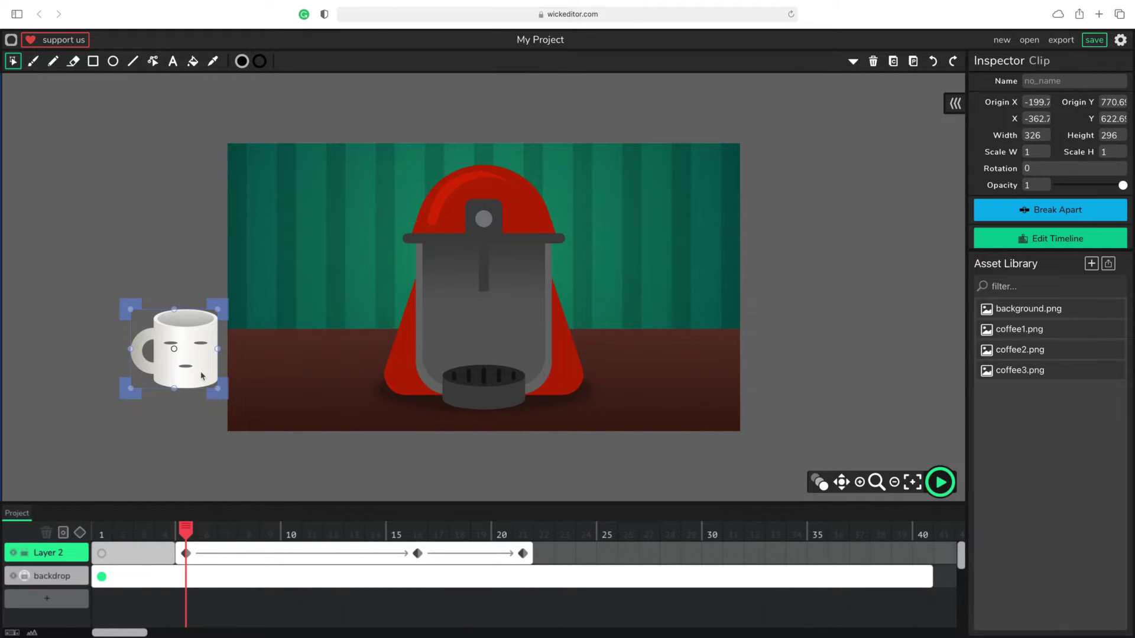
pyautogui.moveTo(201, 373); pyautogui.dragTo(201, 372)
pyautogui.scroll(1, 215, 385)
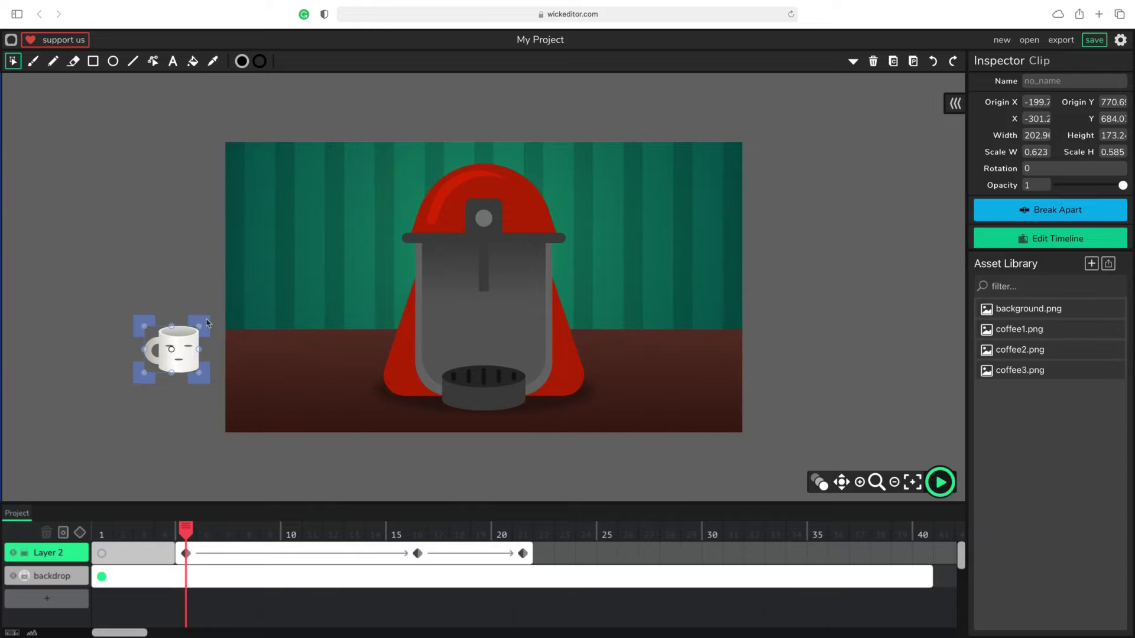
pyautogui.click(199, 291)
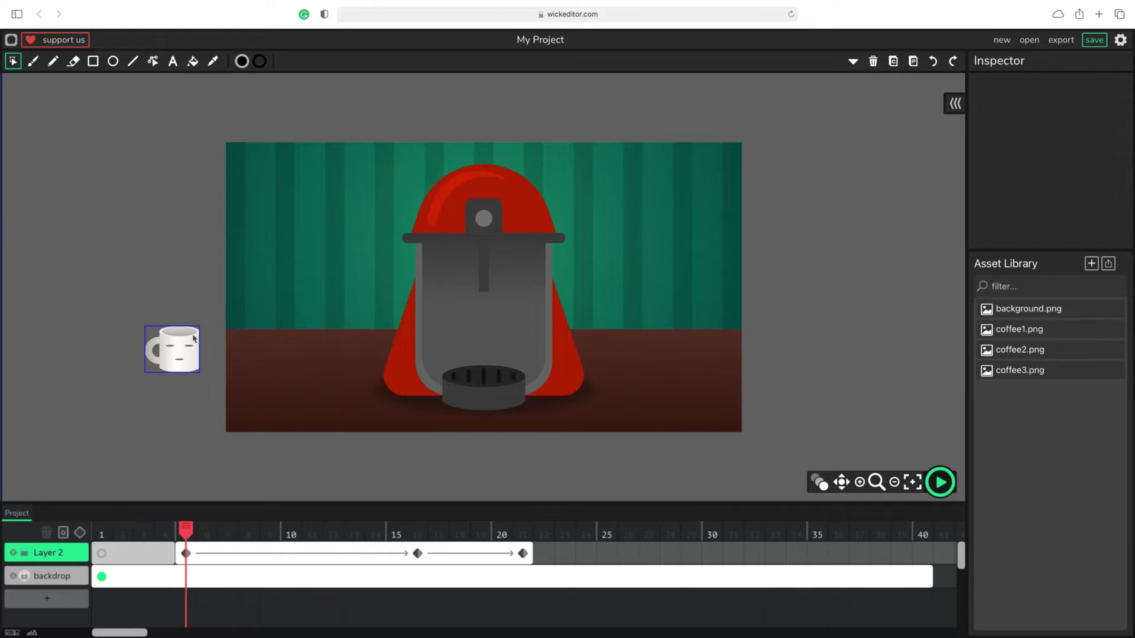
pyautogui.click(194, 338)
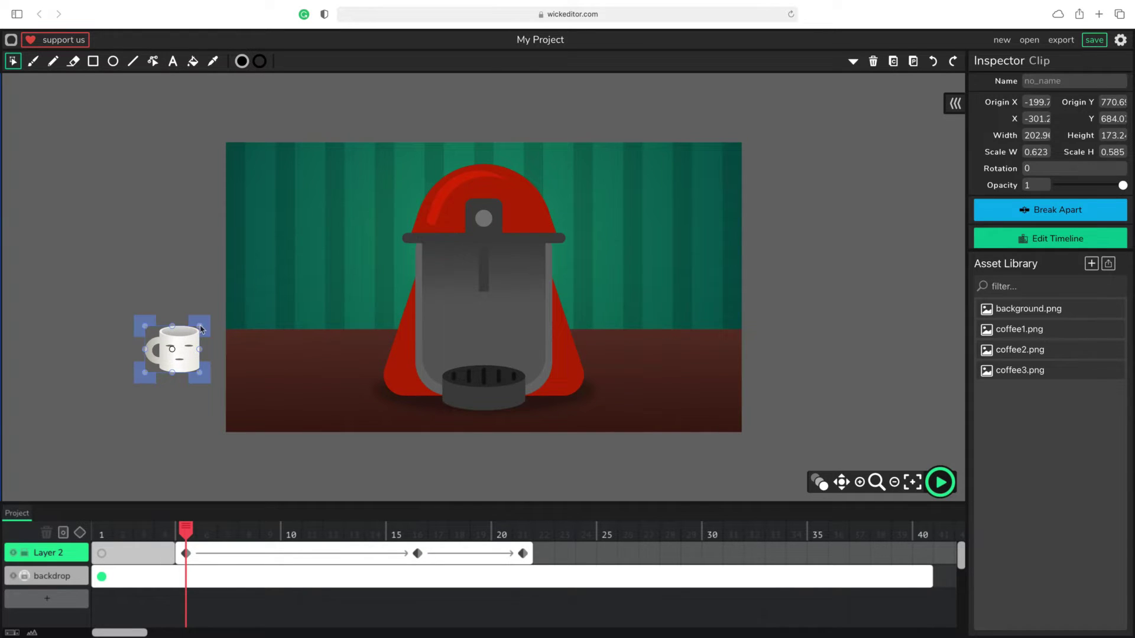
pyautogui.moveTo(201, 329)
pyautogui.mouseDown()
pyautogui.moveTo(210, 323)
pyautogui.moveTo(200, 314)
pyautogui.mouseUp()
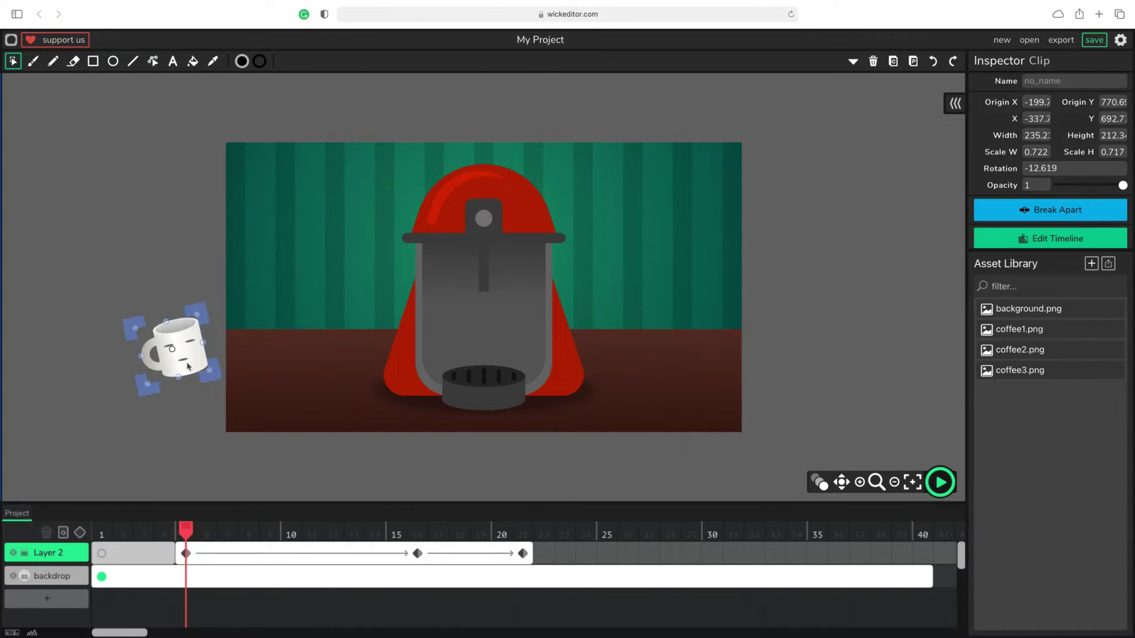
pyautogui.moveTo(187, 362); pyautogui.dragTo(199, 341)
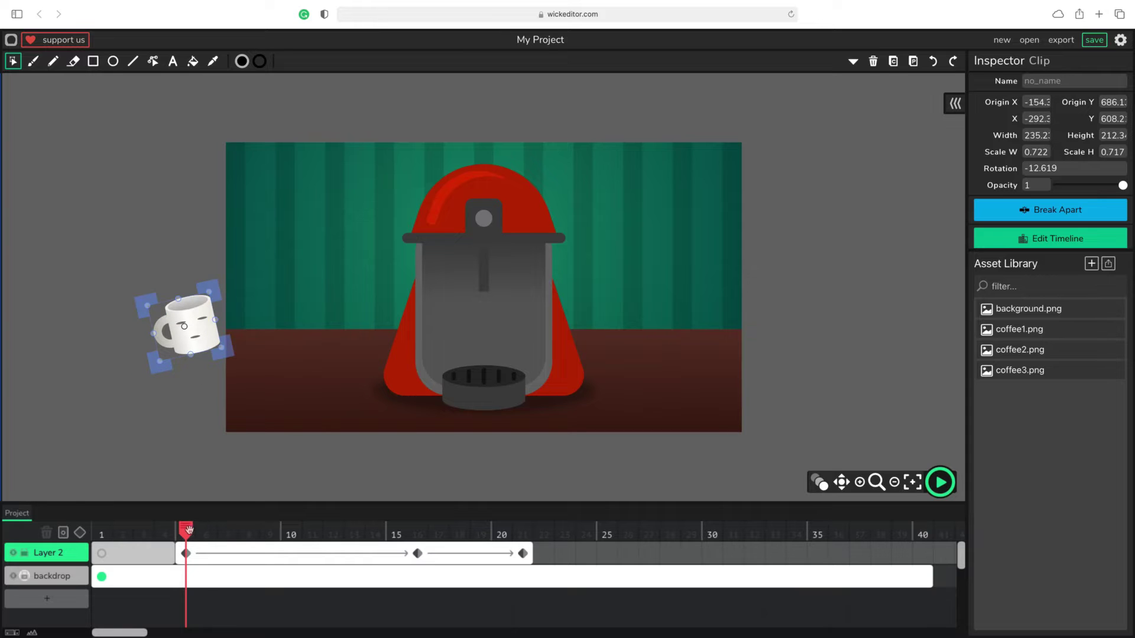
# On the frame 16 tween, scale the mug to about 1.07 by 1.02, rotate it to about 5.7° and place it at the machine opening's left edge
pyautogui.moveTo(187, 530); pyautogui.dragTo(418, 552)
pyautogui.click(418, 552)
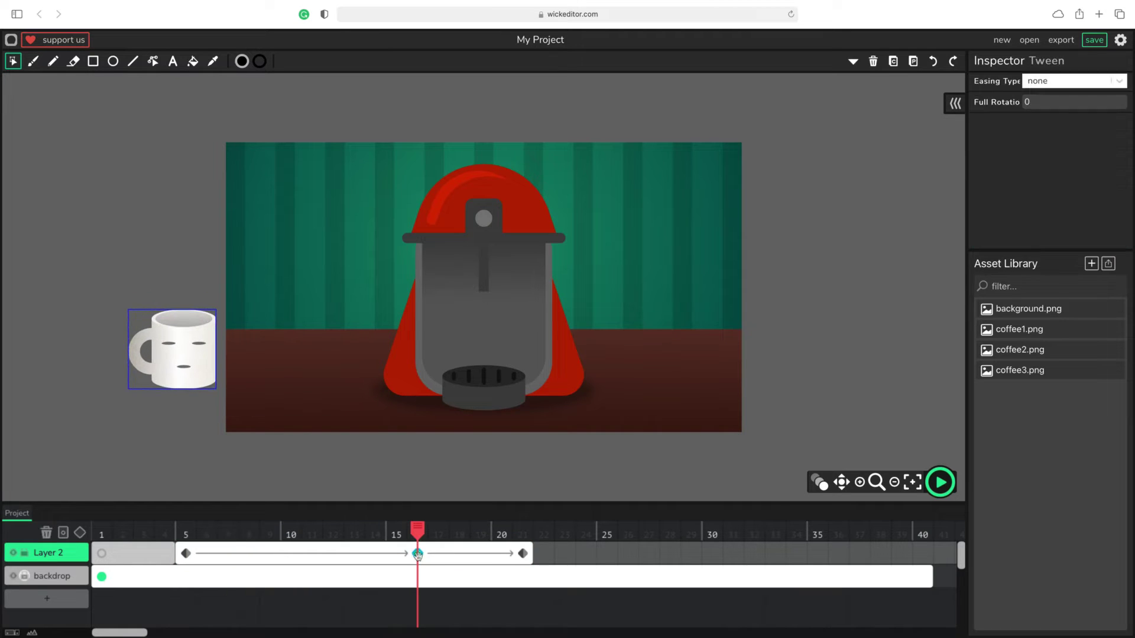
pyautogui.click(207, 372)
pyautogui.moveTo(218, 392); pyautogui.dragTo(211, 387)
pyautogui.moveTo(218, 308)
pyautogui.mouseDown()
pyautogui.moveTo(209, 317)
pyautogui.moveTo(230, 312)
pyautogui.mouseUp()
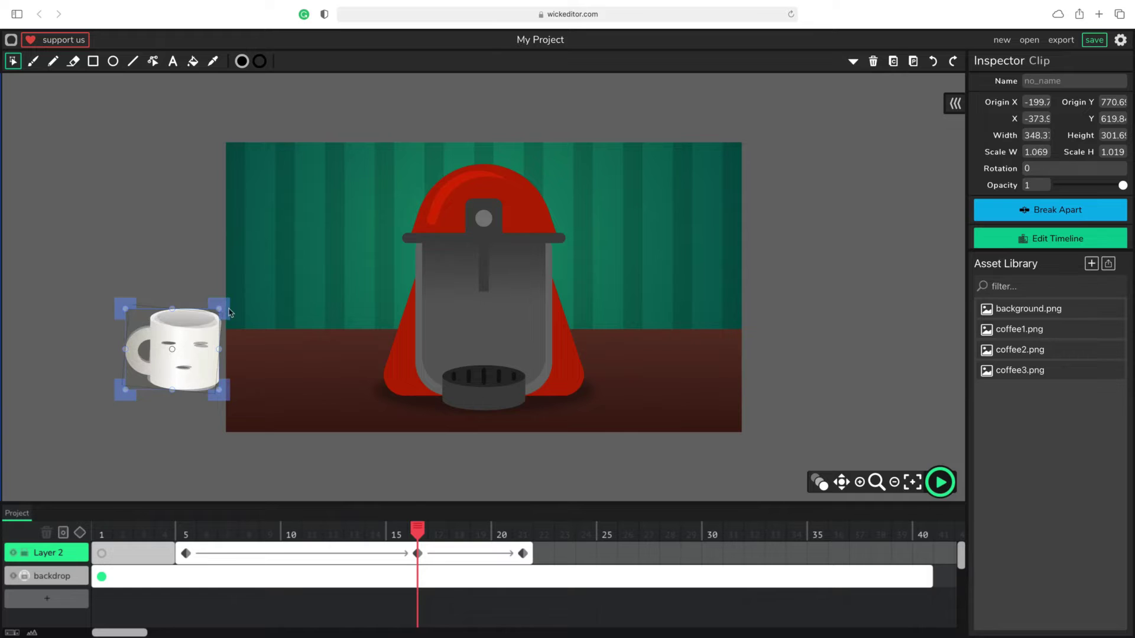
pyautogui.moveTo(379, 342); pyautogui.dragTo(442, 400)
# Preview the mug's motion by scrubbing the timeline and playing the animation
pyautogui.moveTo(420, 530); pyautogui.dragTo(518, 566)
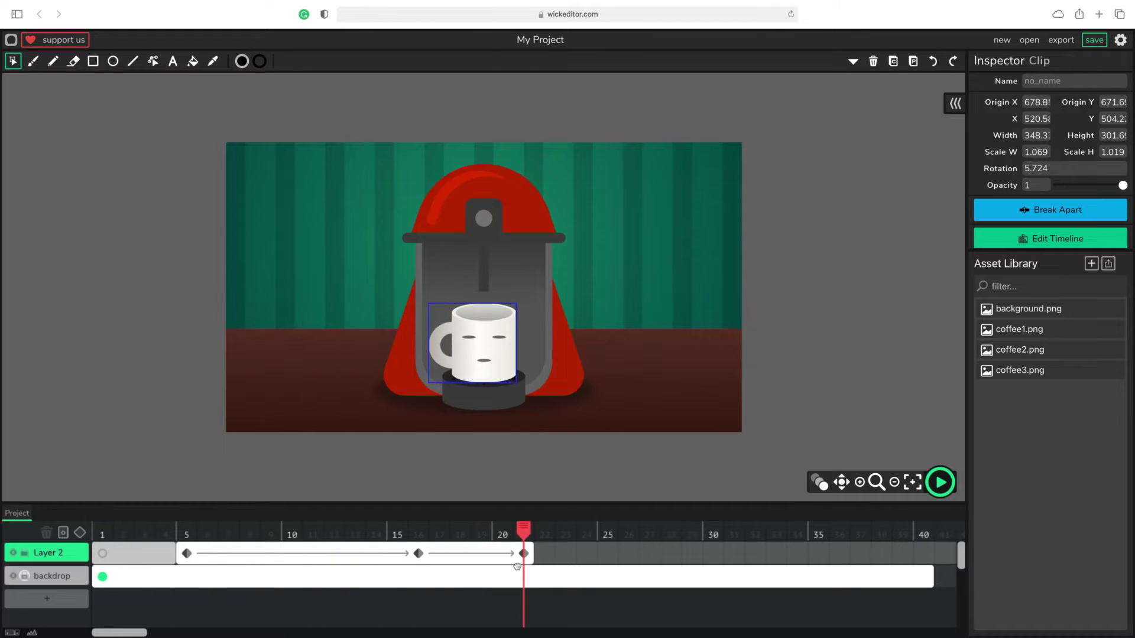
pyautogui.moveTo(169, 558); pyautogui.dragTo(523, 559)
pyautogui.click(561, 568)
pyautogui.click(945, 487)
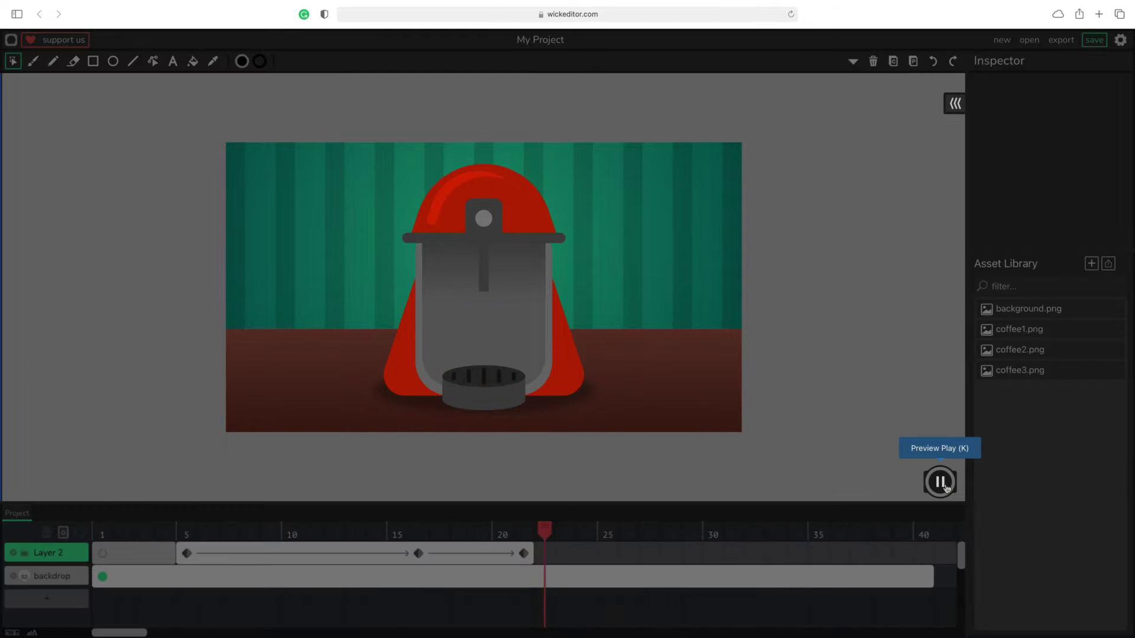
pyautogui.click(945, 487)
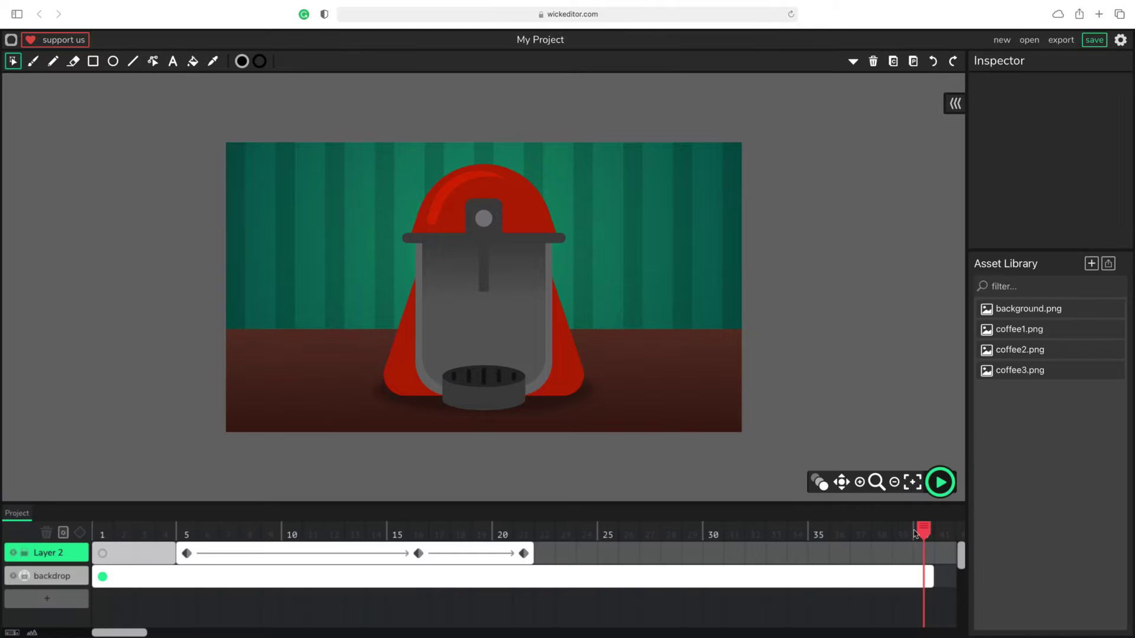
pyautogui.moveTo(119, 533); pyautogui.dragTo(530, 560)
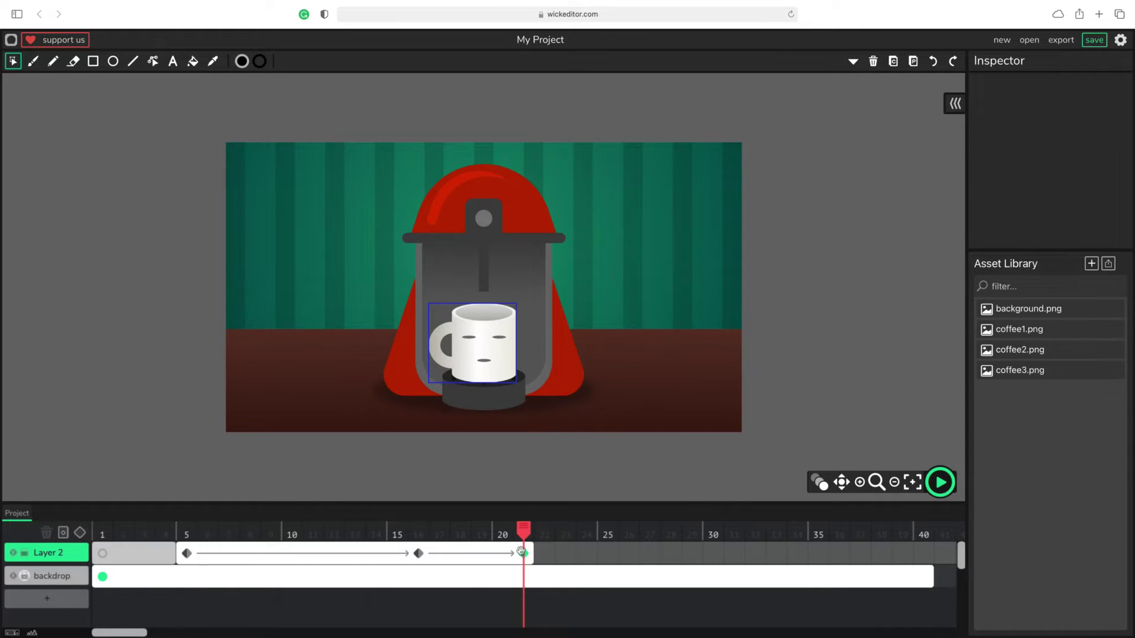
pyautogui.moveTo(532, 554); pyautogui.dragTo(552, 553)
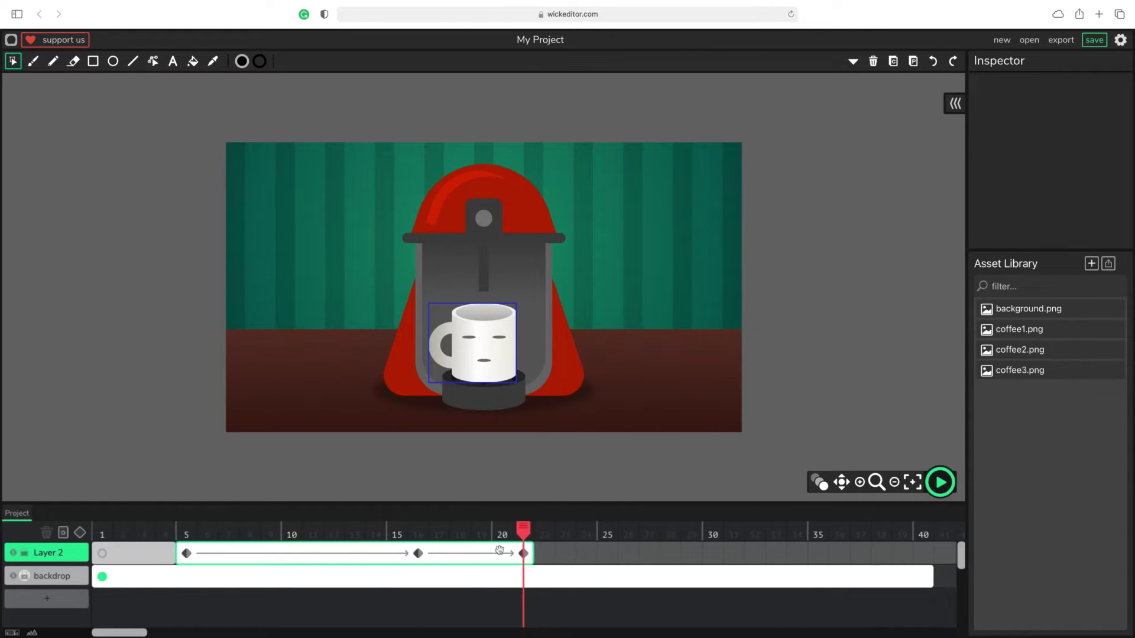
# Add a third layer above Layer 2 and insert blank frames at frame 22 on both of these layers
pyautogui.click(47, 599)
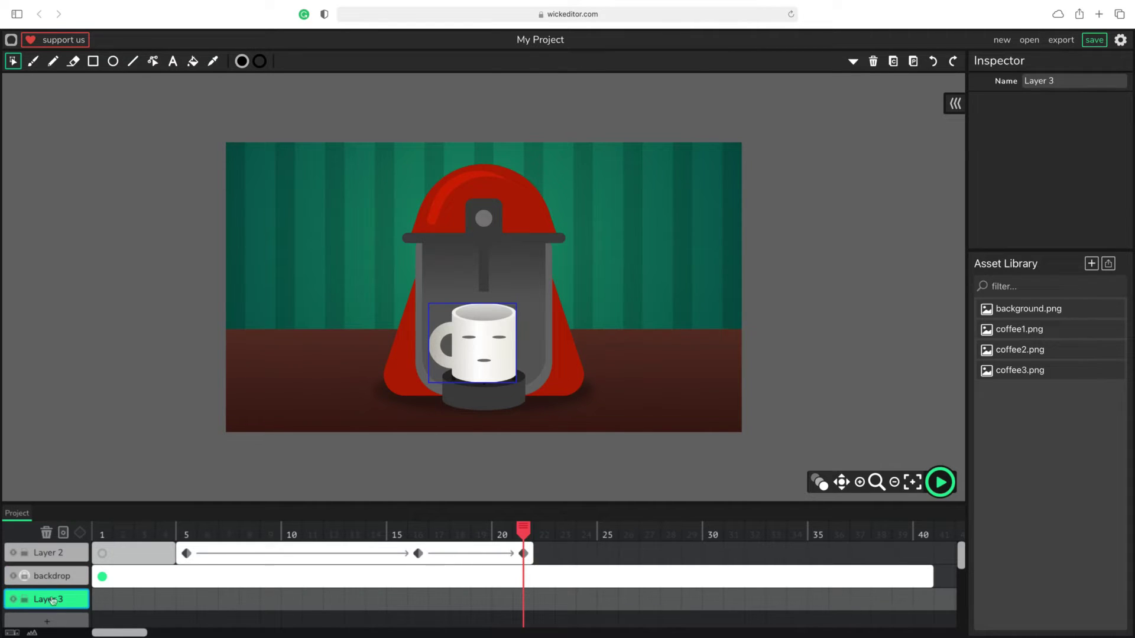
pyautogui.moveTo(56, 548); pyautogui.dragTo(56, 550)
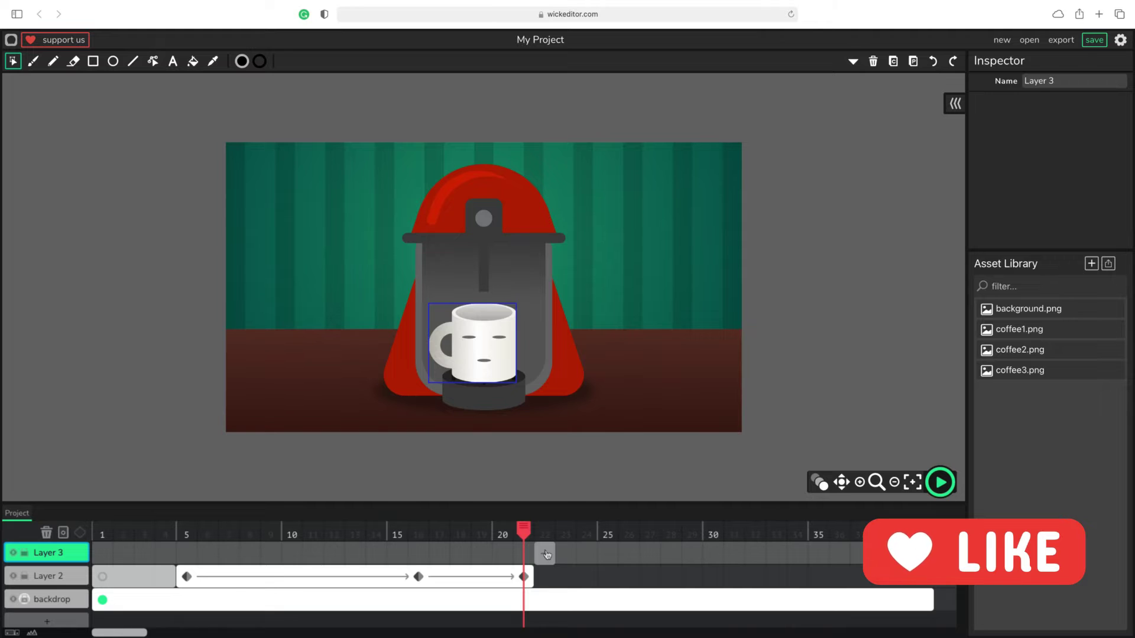
pyautogui.click(546, 554)
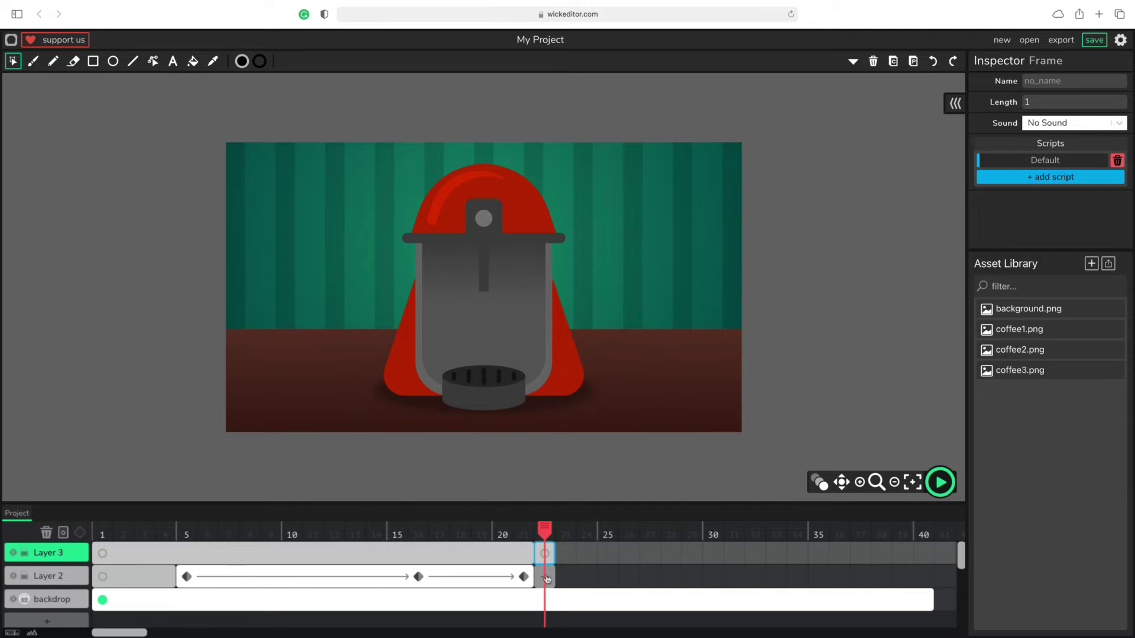
pyautogui.click(546, 579)
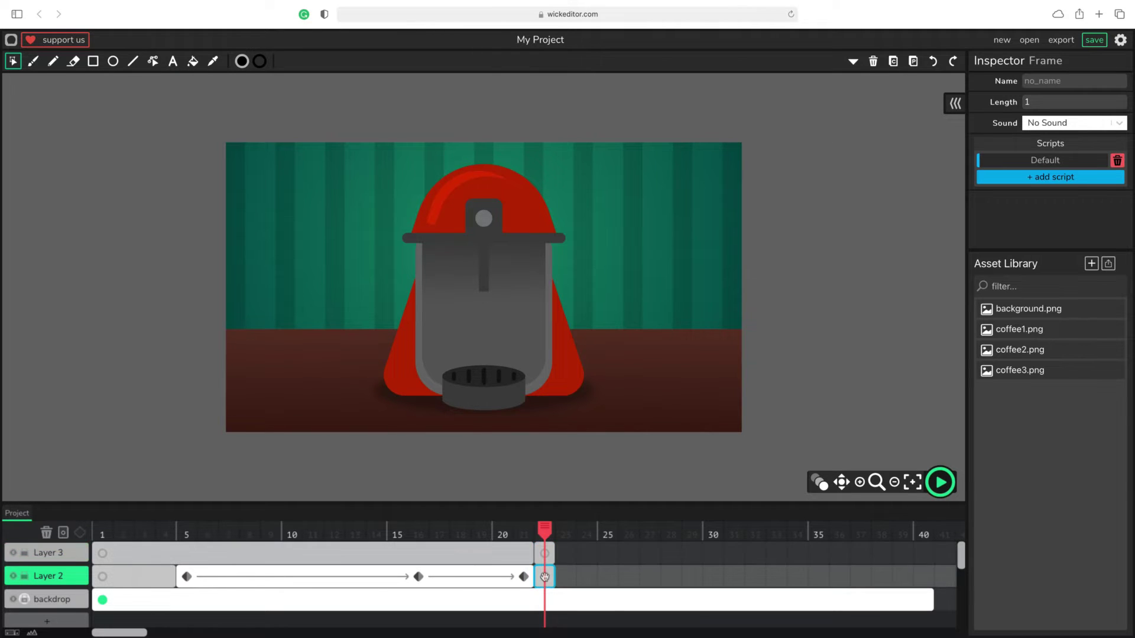
# Place coffee2.png on Layer 2 at frame 22, using onion skinning to align it with the previous frame's mug on the drip tray
pyautogui.moveTo(1041, 350); pyautogui.dragTo(501, 331)
pyautogui.click(819, 483)
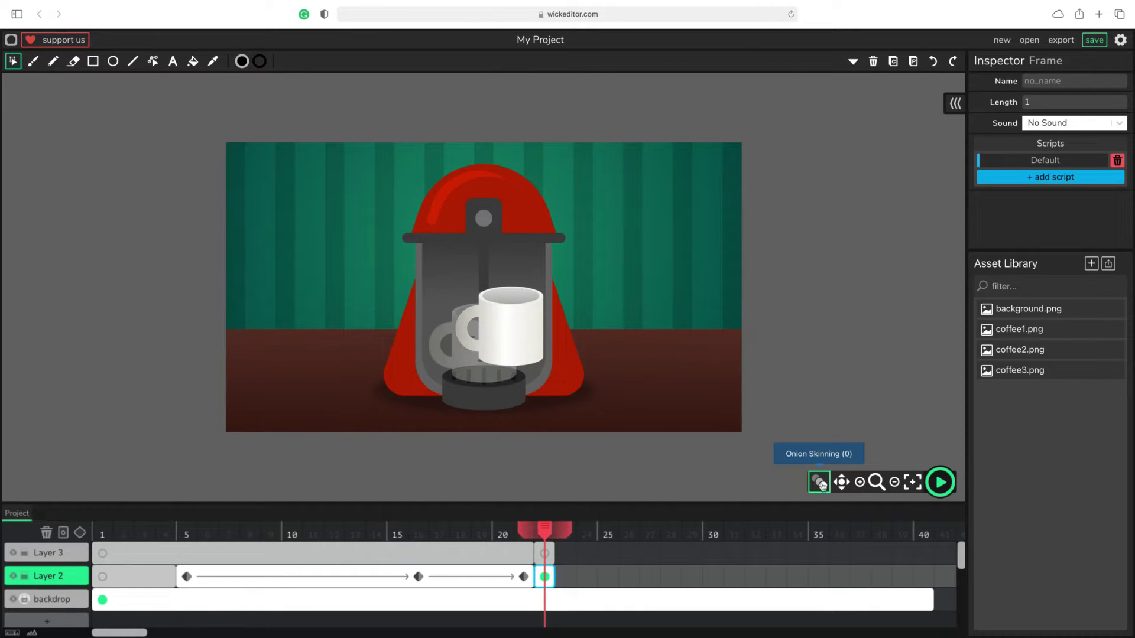
pyautogui.click(490, 329)
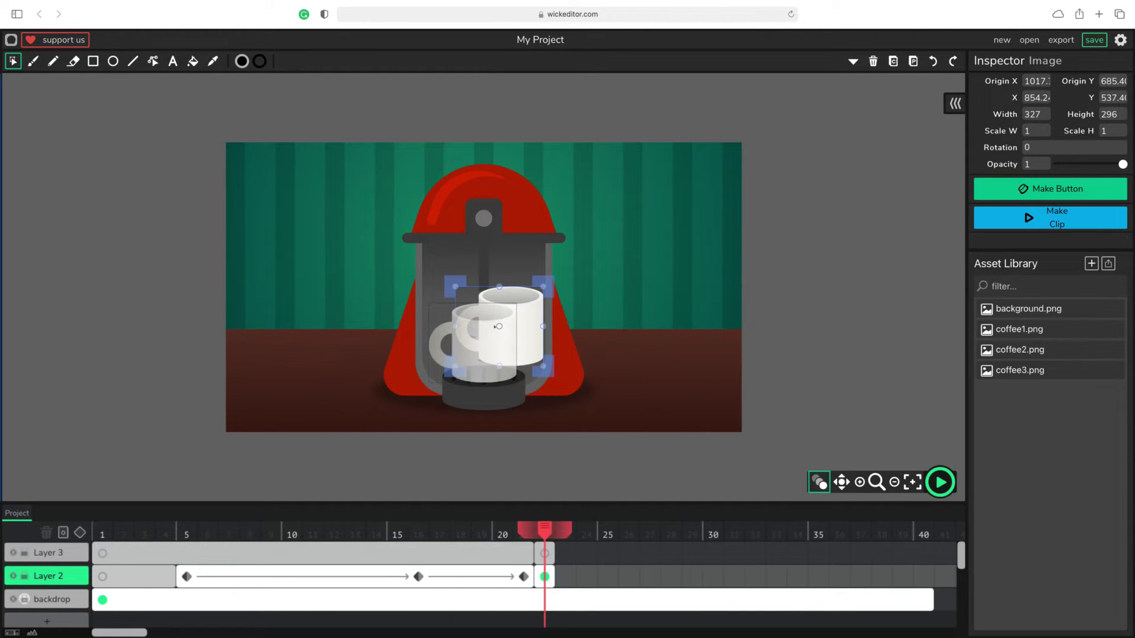
pyautogui.press('super+z')
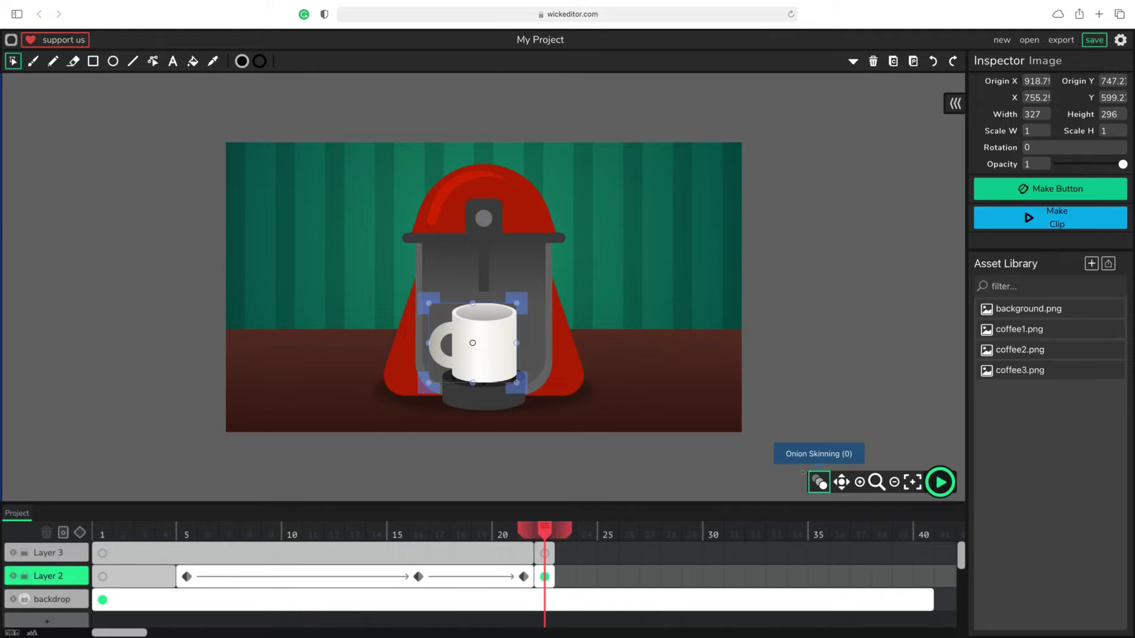
# Extend the coffee2.png frame on Layer 2 to a length of 10 frames, starting at frame 22
pyautogui.moveTo(542, 530)
pyautogui.mouseDown()
pyautogui.moveTo(523, 531)
pyautogui.moveTo(543, 533)
pyautogui.mouseUp()
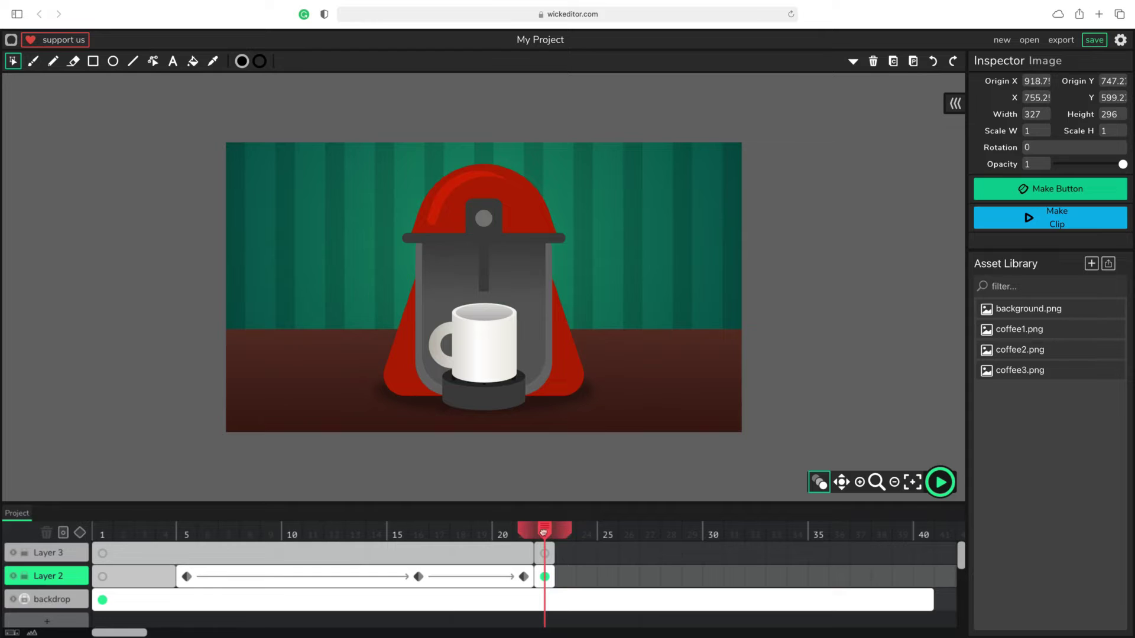
pyautogui.click(543, 533)
pyautogui.click(542, 553)
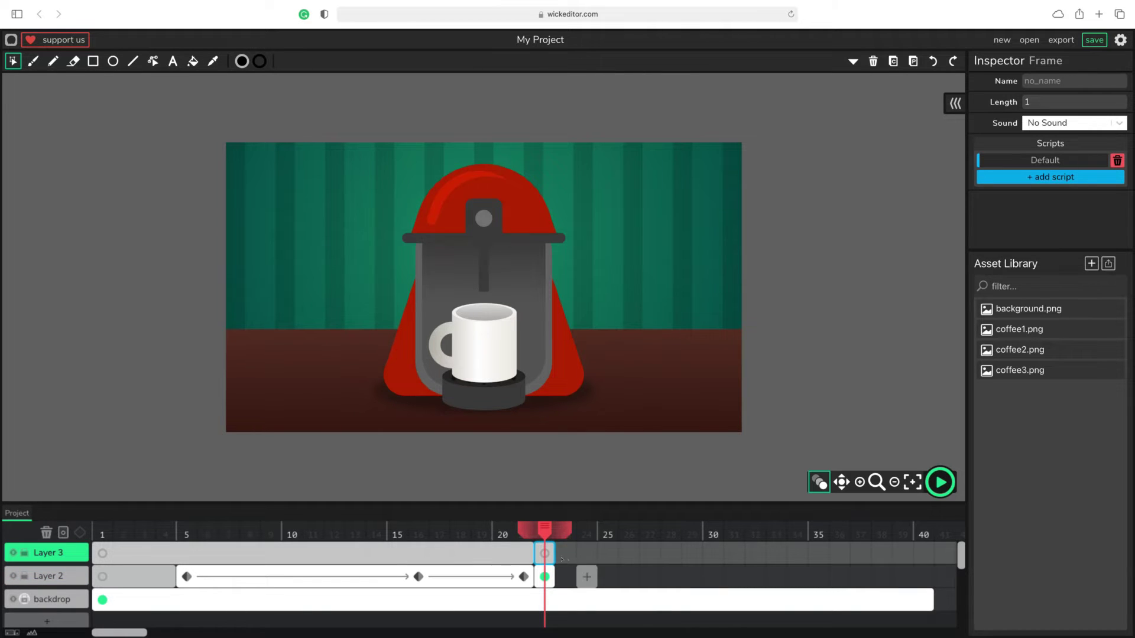
pyautogui.moveTo(543, 577); pyautogui.dragTo(747, 574)
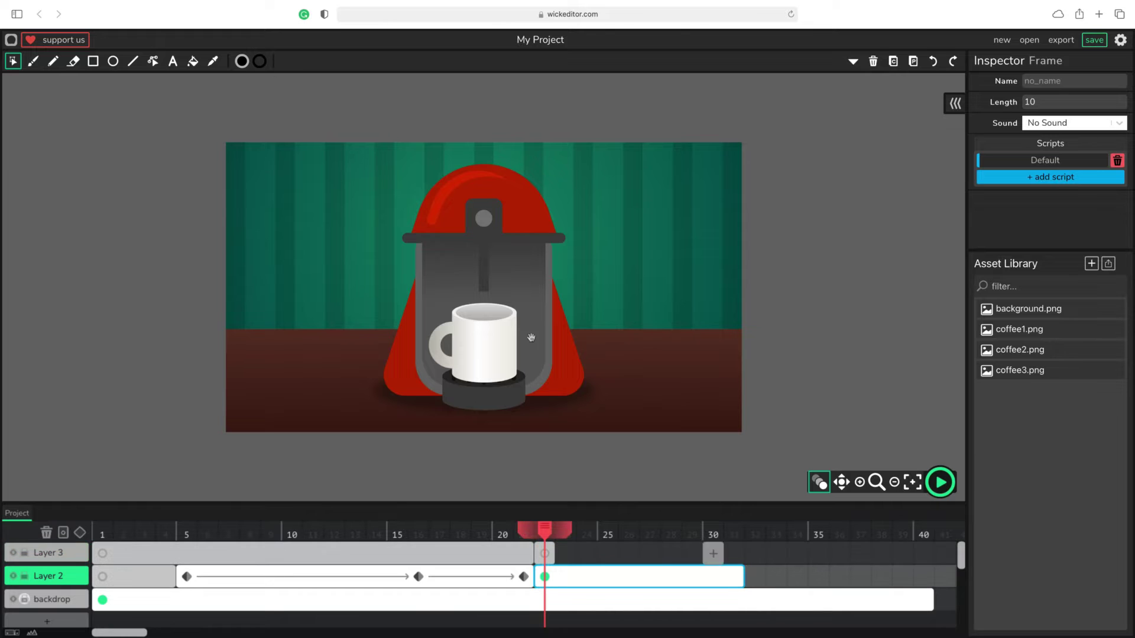
# Activate Layer 3's frame 22 and set up the Brush with the brown fill colour A05B31
pyautogui.click(859, 484)
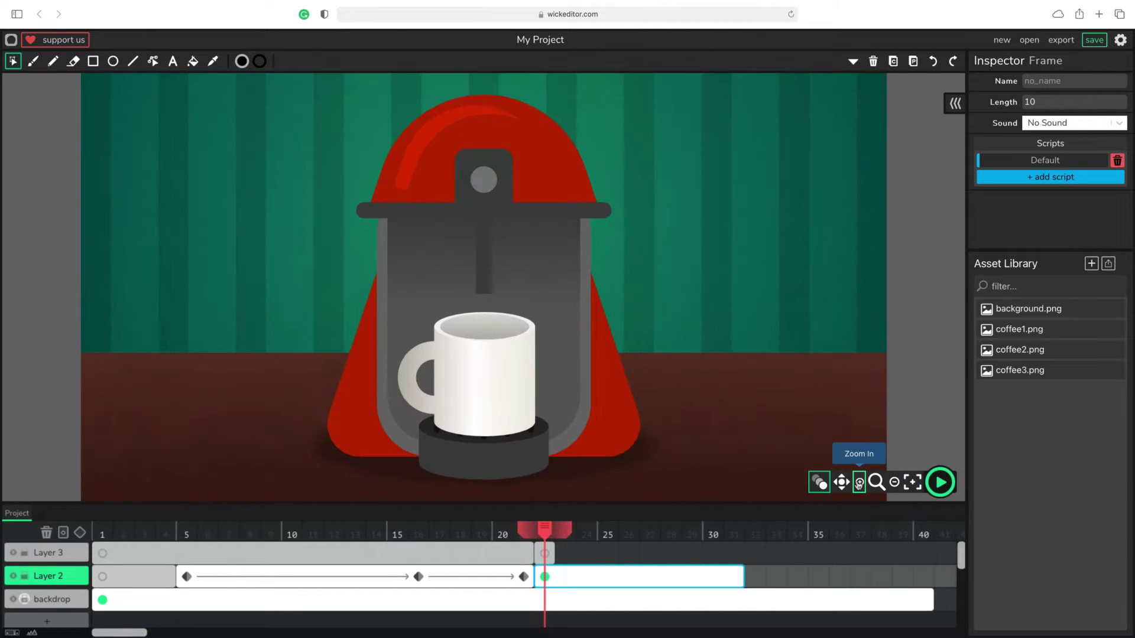
pyautogui.click(859, 484)
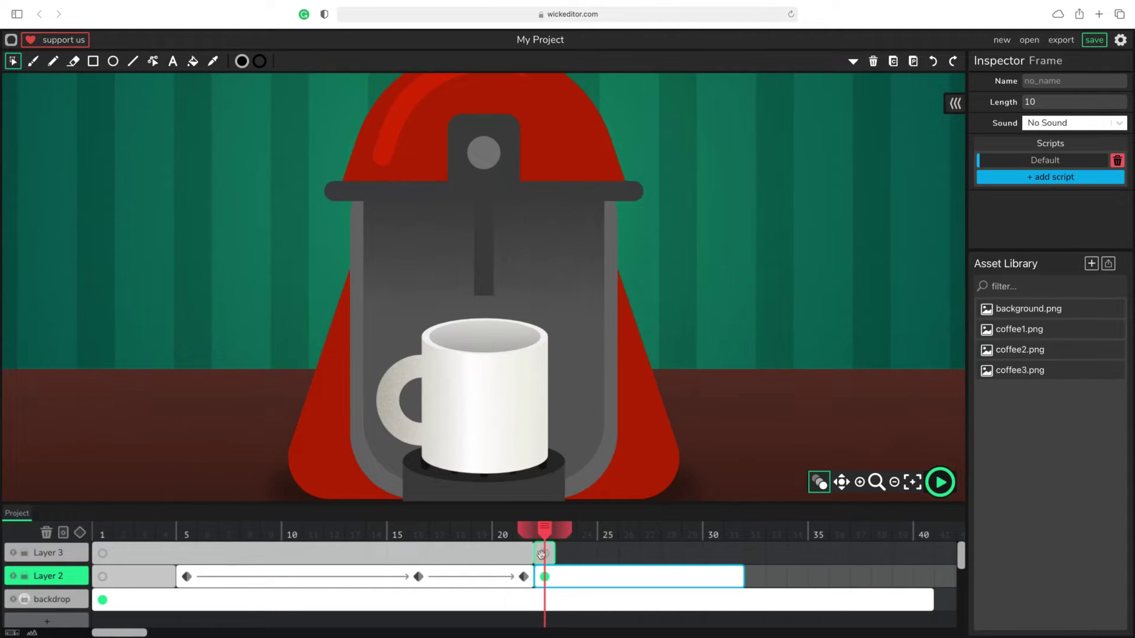
pyautogui.click(544, 553)
pyautogui.click(33, 61)
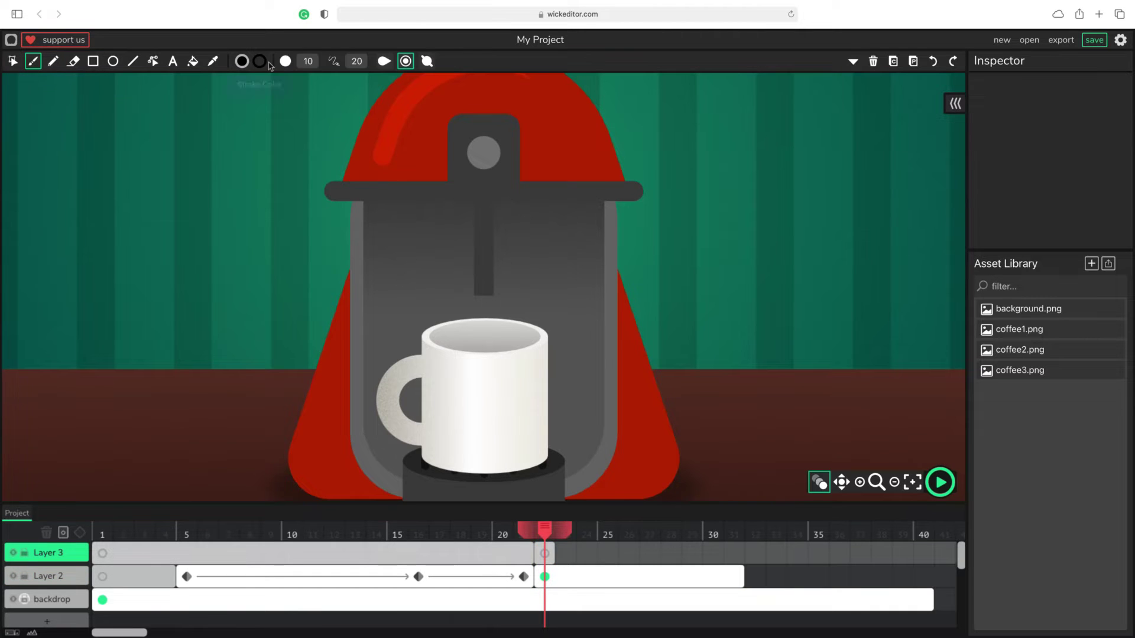
pyautogui.click(242, 60)
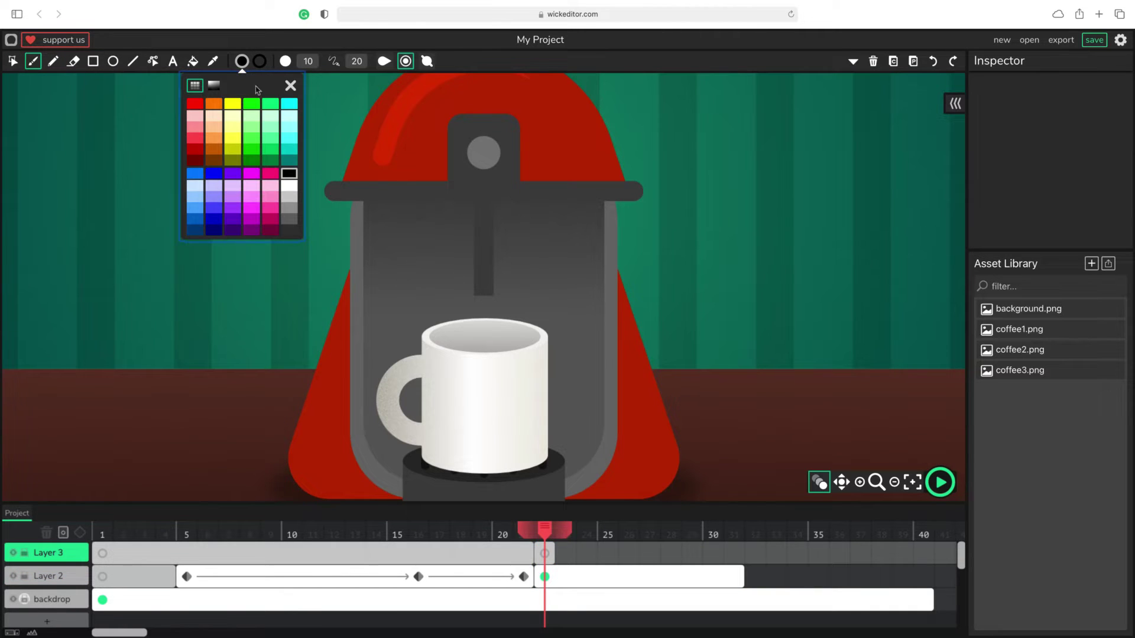
pyautogui.click(214, 85)
pyautogui.click(209, 167)
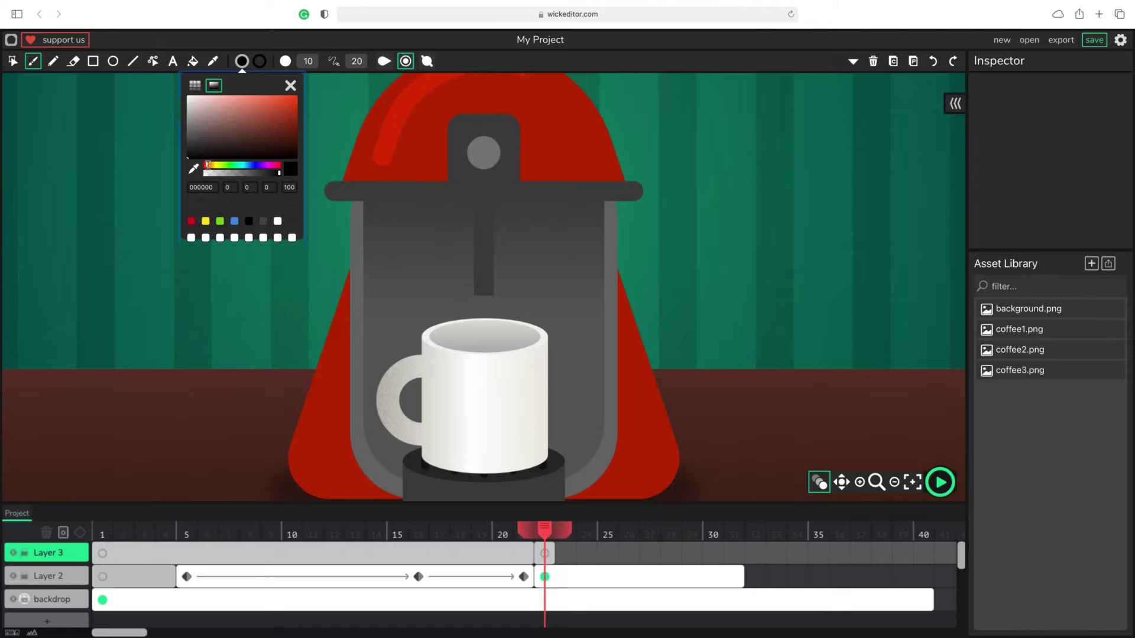
pyautogui.click(262, 118)
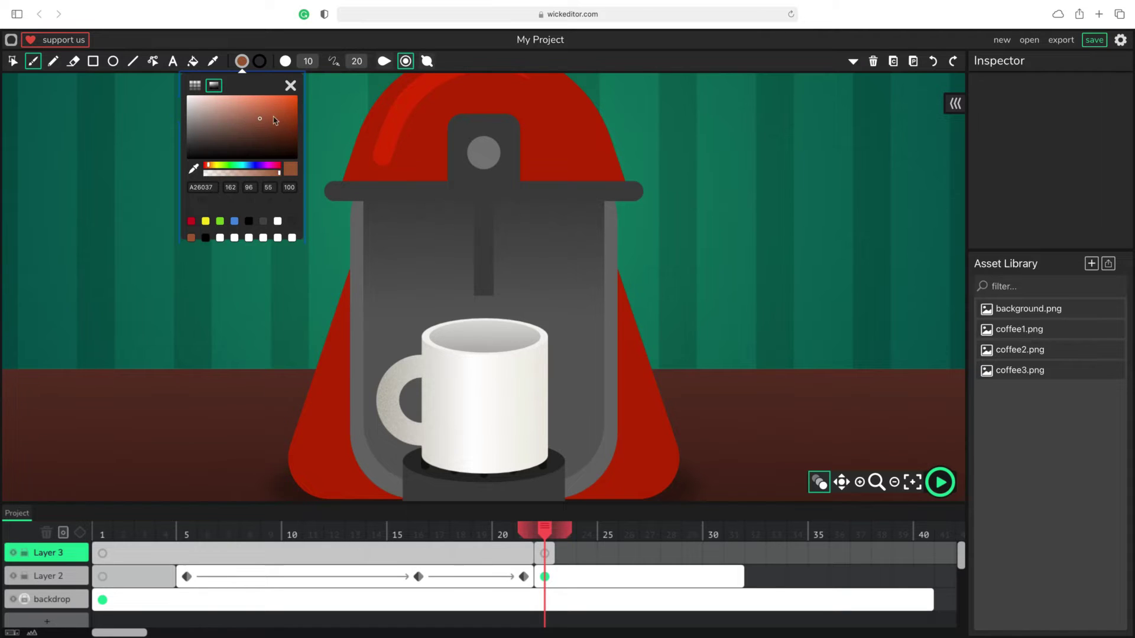
pyautogui.click(272, 119)
pyautogui.click(265, 120)
pyautogui.click(290, 85)
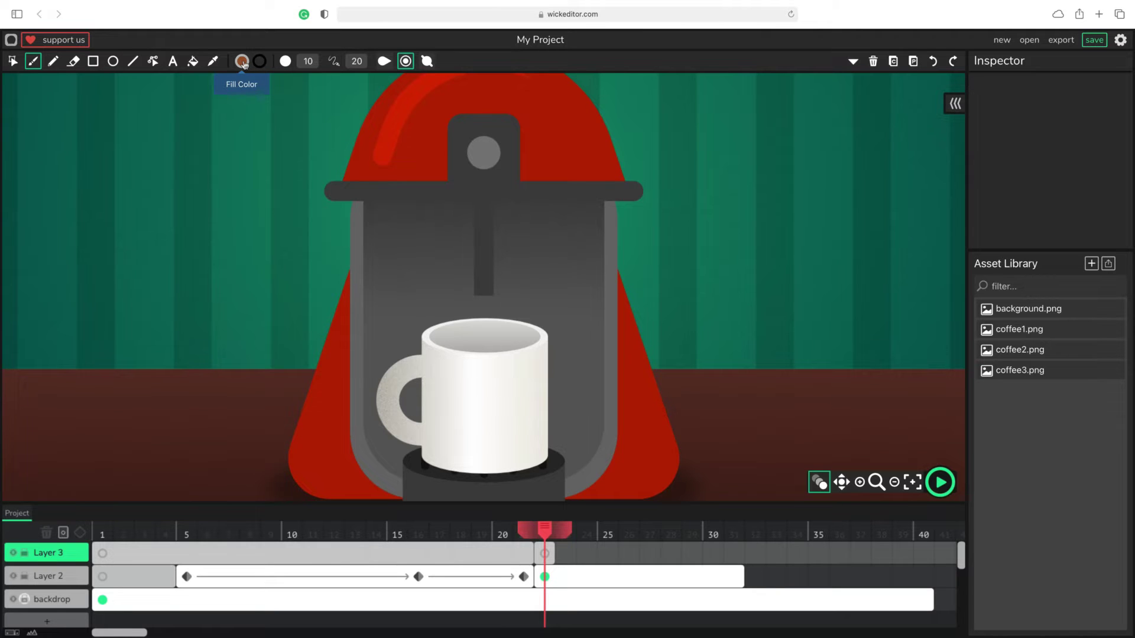
# Set the brush size to 16 and paint a short coffee drip under the spout on Layer 3's frame 22
pyautogui.click(303, 62)
pyautogui.moveTo(282, 79); pyautogui.dragTo(289, 83)
pyautogui.click(860, 482)
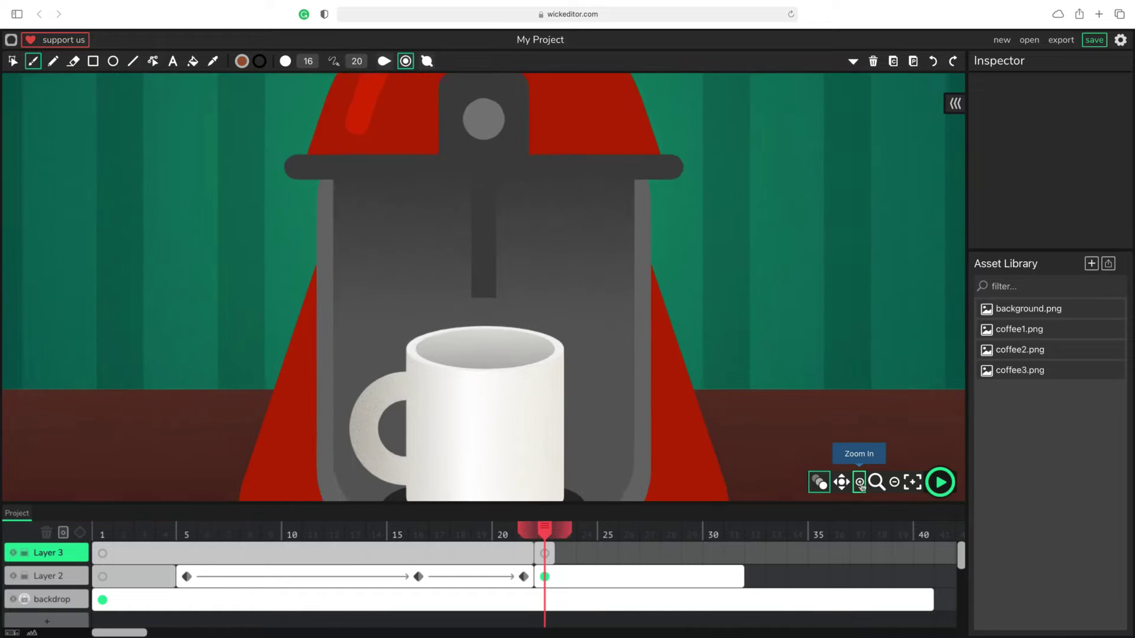
pyautogui.click(860, 482)
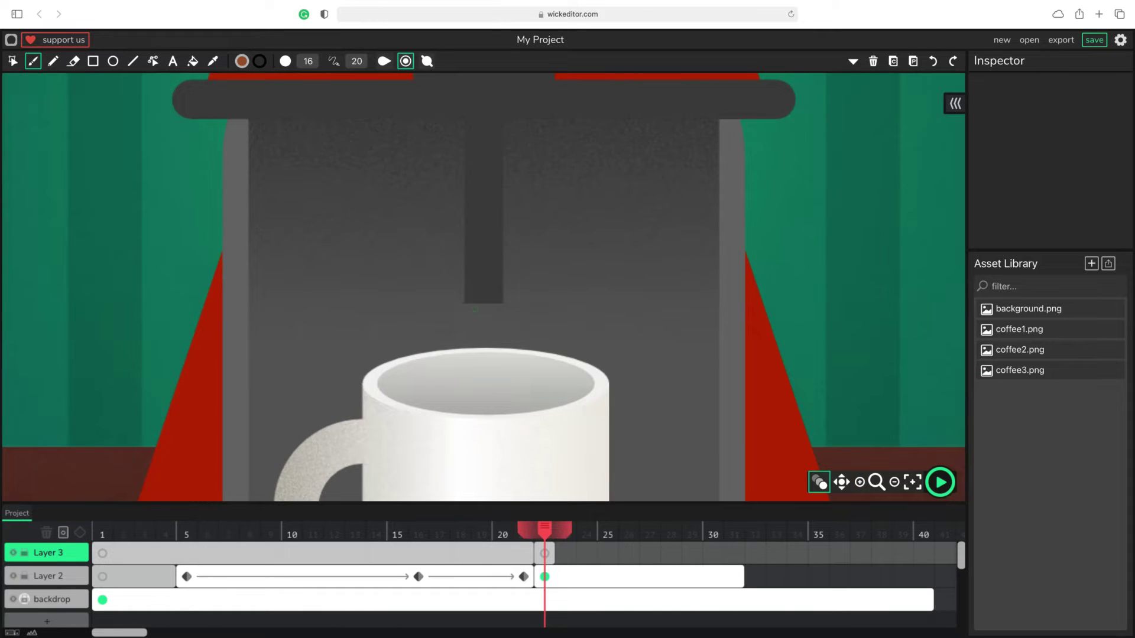
pyautogui.click(543, 552)
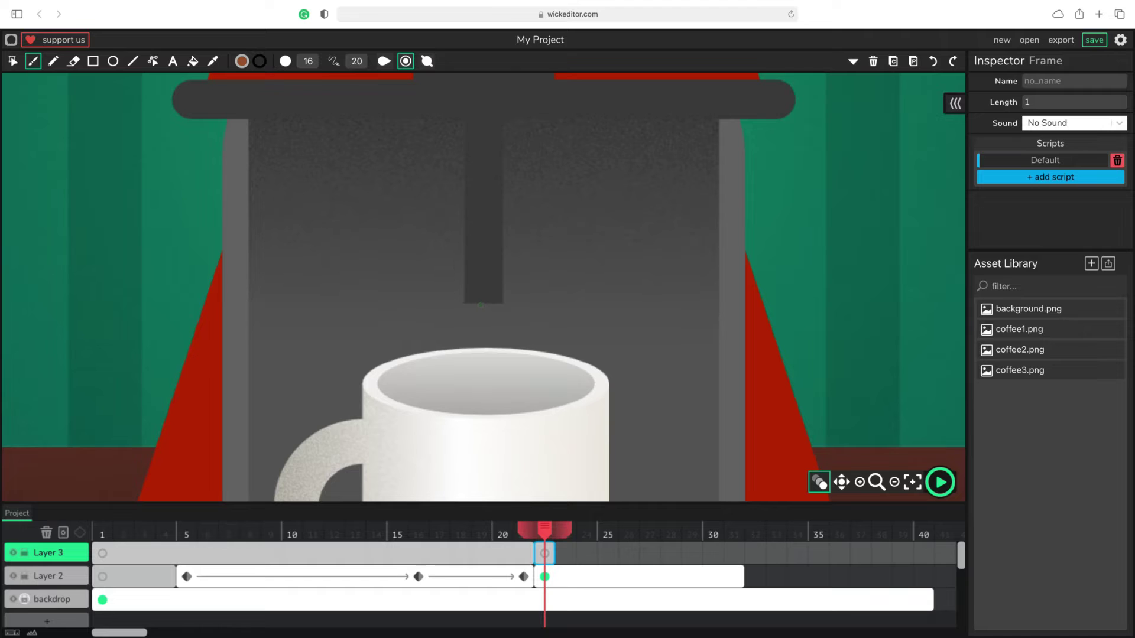
pyautogui.moveTo(480, 333); pyautogui.dragTo(480, 326)
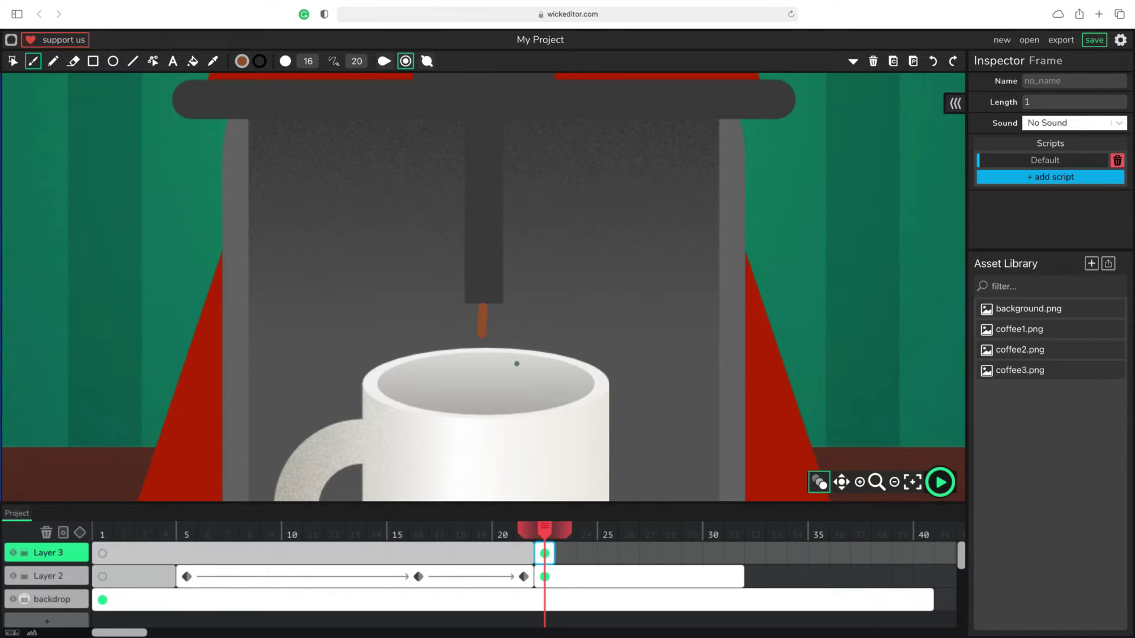
# Add frames 23 and 24 on Layer 3, painting the coffee stream down to the mug's back rim, then filled and extended inside the mug
pyautogui.click(566, 554)
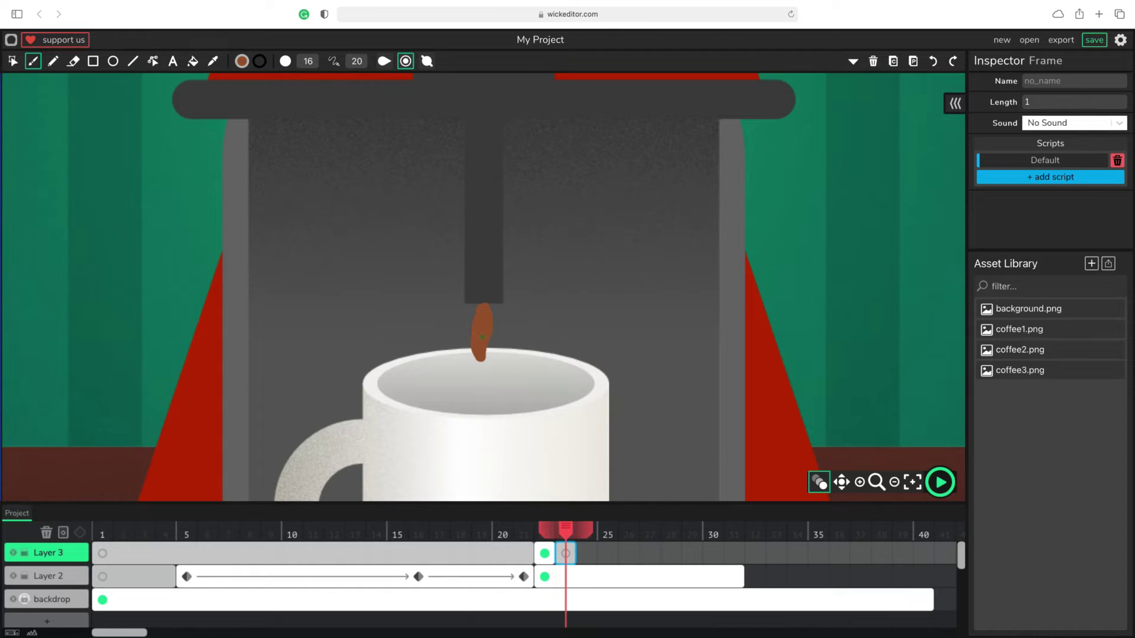
pyautogui.click(587, 554)
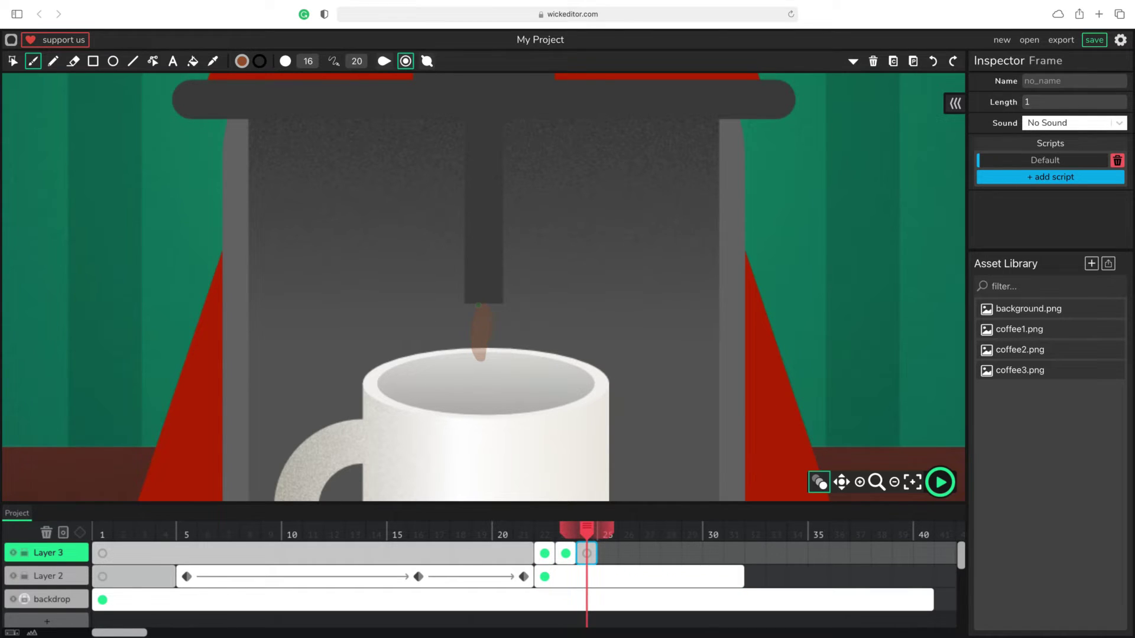
pyautogui.moveTo(468, 349)
pyautogui.mouseDown()
pyautogui.moveTo(481, 403)
pyautogui.moveTo(495, 335)
pyautogui.mouseUp()
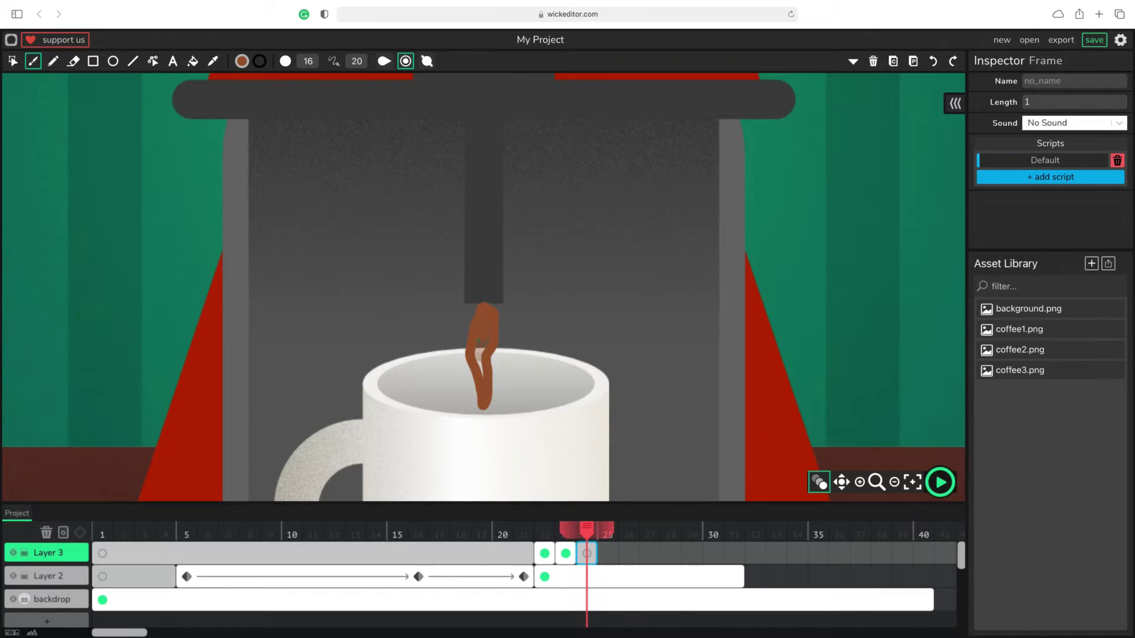
pyautogui.moveTo(482, 343); pyautogui.dragTo(476, 332)
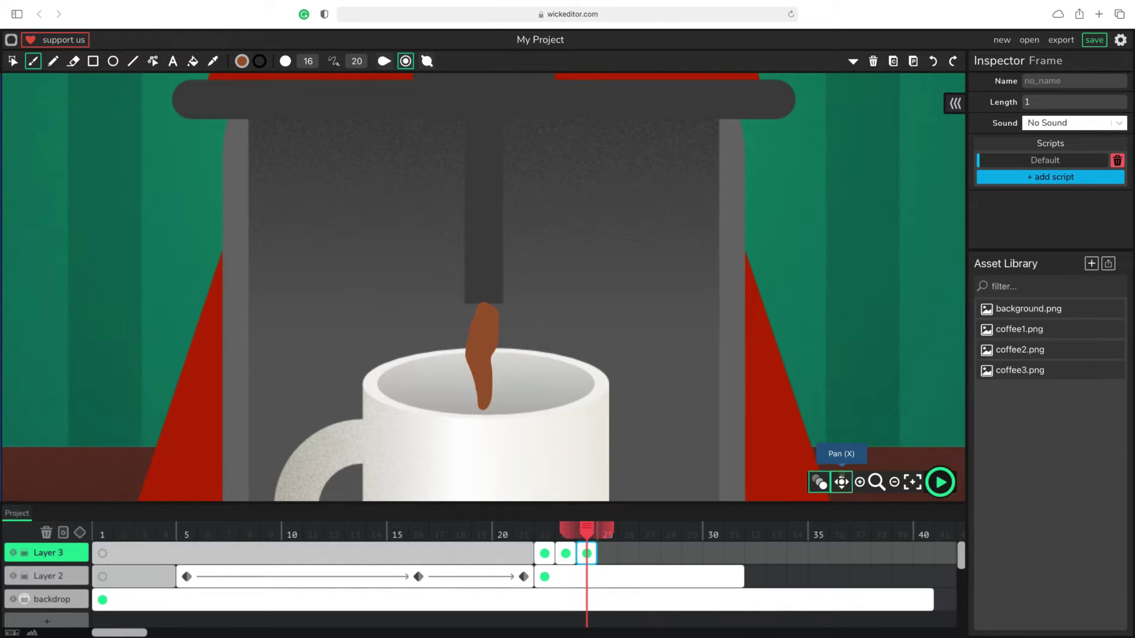
# Add frame 25 on Layer 3, undo the first outline, and paint a wider filled stream reaching the mug's inner front edge
pyautogui.click(609, 553)
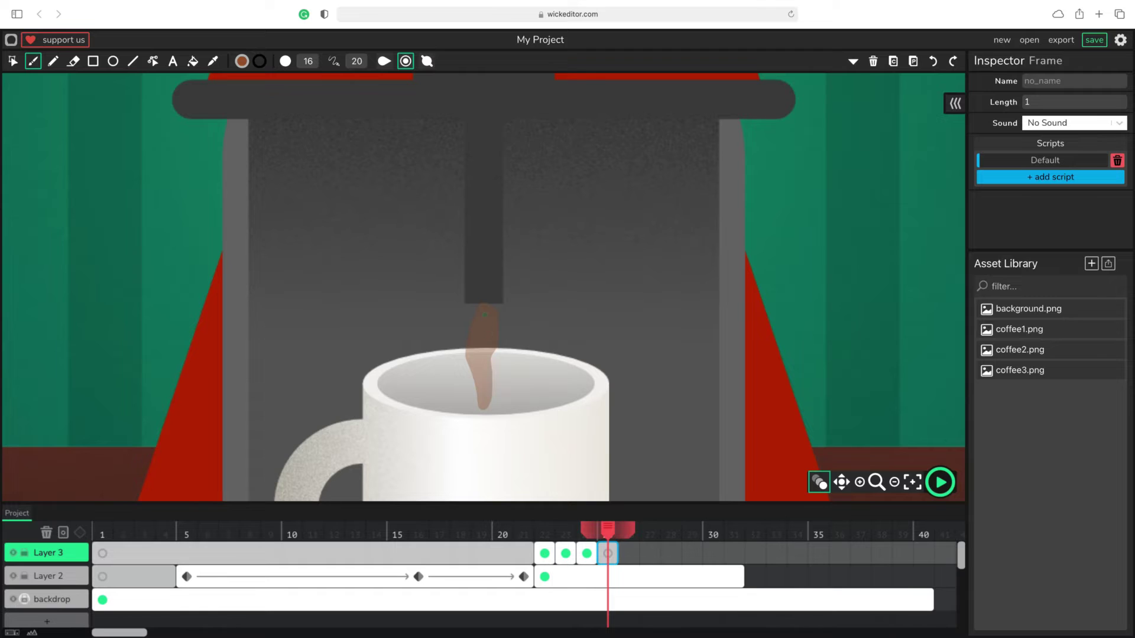
pyautogui.moveTo(471, 327)
pyautogui.mouseDown()
pyautogui.moveTo(463, 355)
pyautogui.moveTo(481, 408)
pyautogui.moveTo(468, 408)
pyautogui.moveTo(496, 402)
pyautogui.mouseUp()
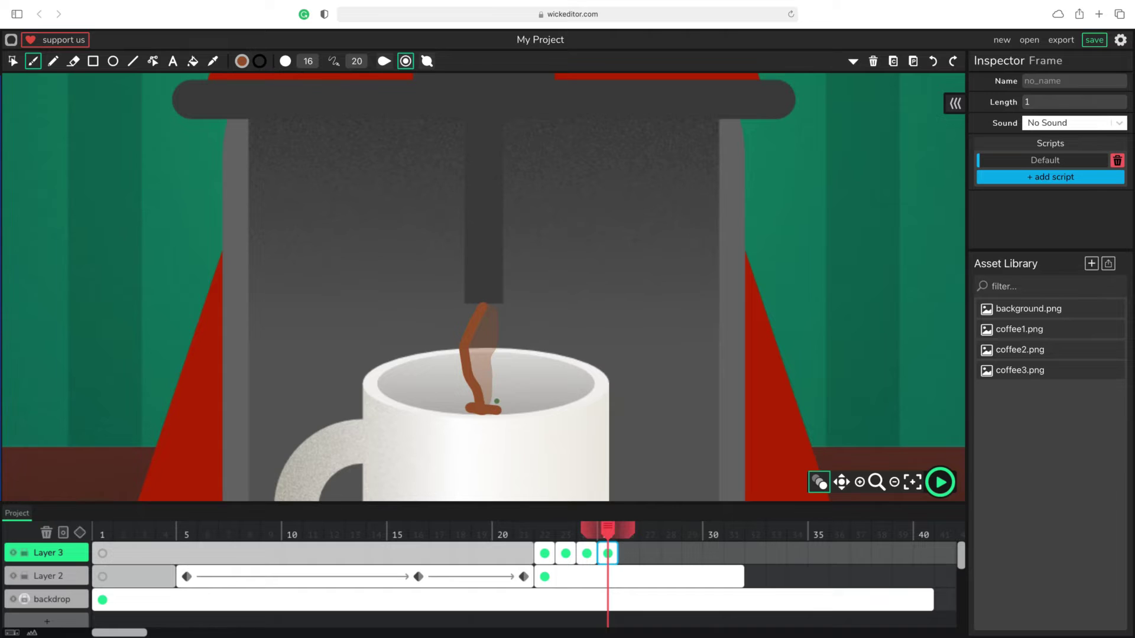
pyautogui.hotkey('ctrl', 'z')
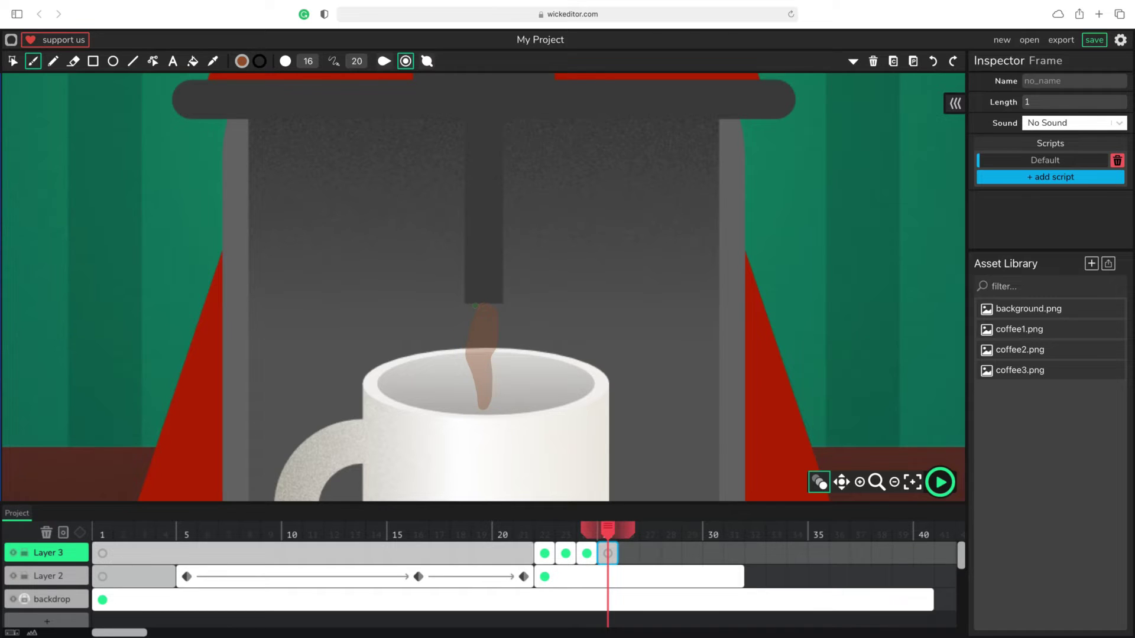
pyautogui.moveTo(465, 334)
pyautogui.mouseDown()
pyautogui.moveTo(485, 408)
pyautogui.moveTo(500, 357)
pyautogui.moveTo(493, 306)
pyautogui.moveTo(477, 324)
pyautogui.moveTo(476, 371)
pyautogui.moveTo(488, 377)
pyautogui.moveTo(479, 398)
pyautogui.mouseUp()
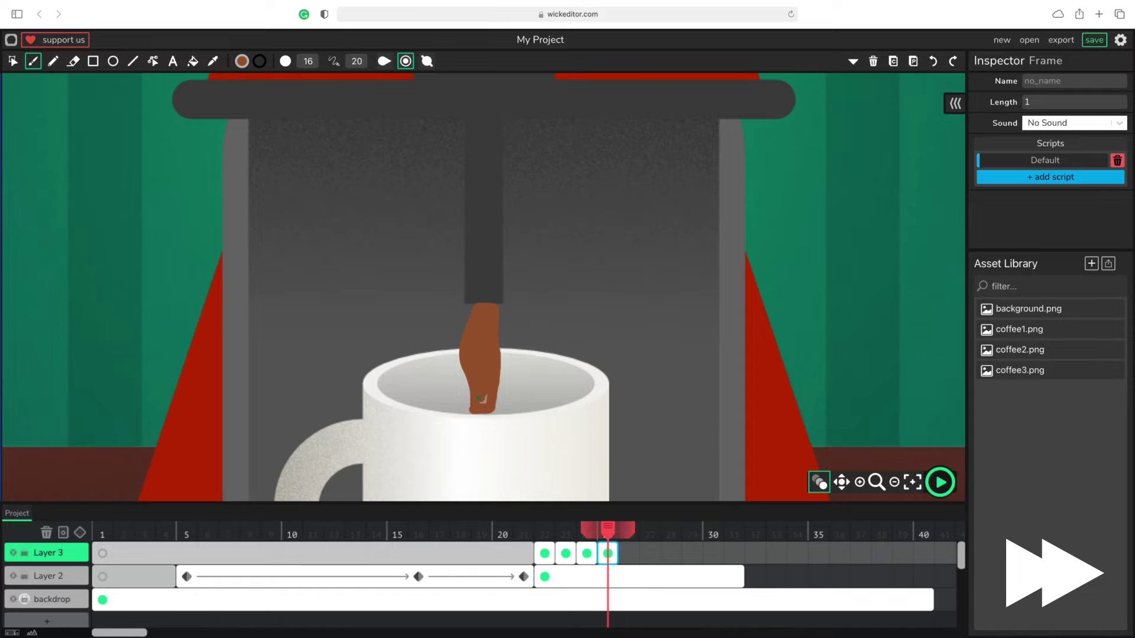
# Add frame 26 on Layer 3 and paint a filled coffee stream that bulges to the right inside the mug
pyautogui.click(628, 554)
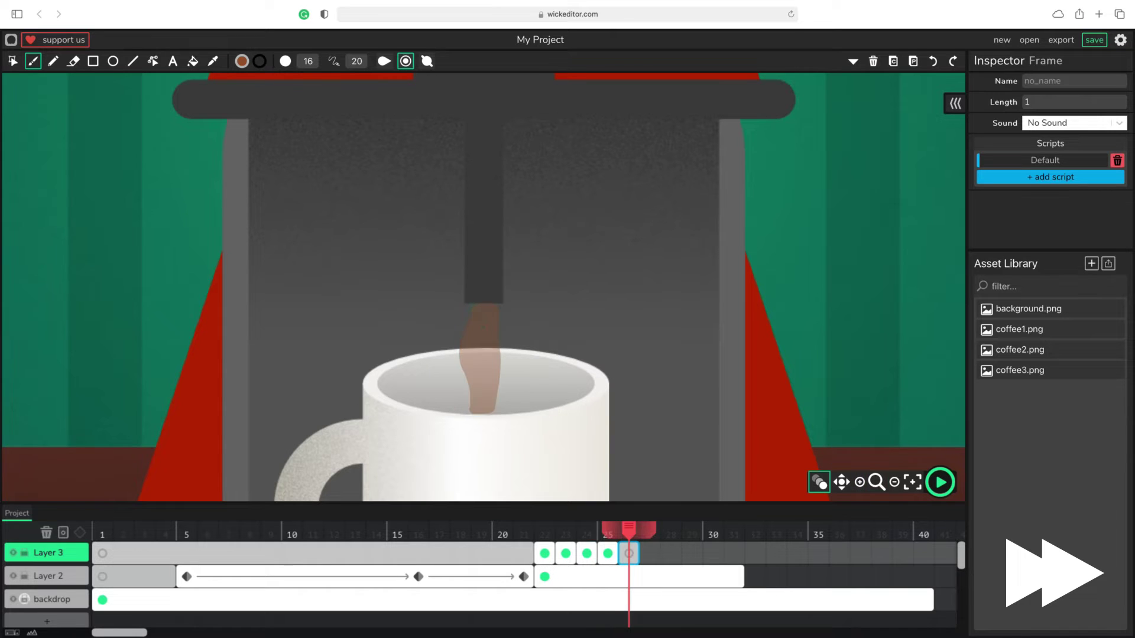
pyautogui.moveTo(475, 306); pyautogui.dragTo(468, 406)
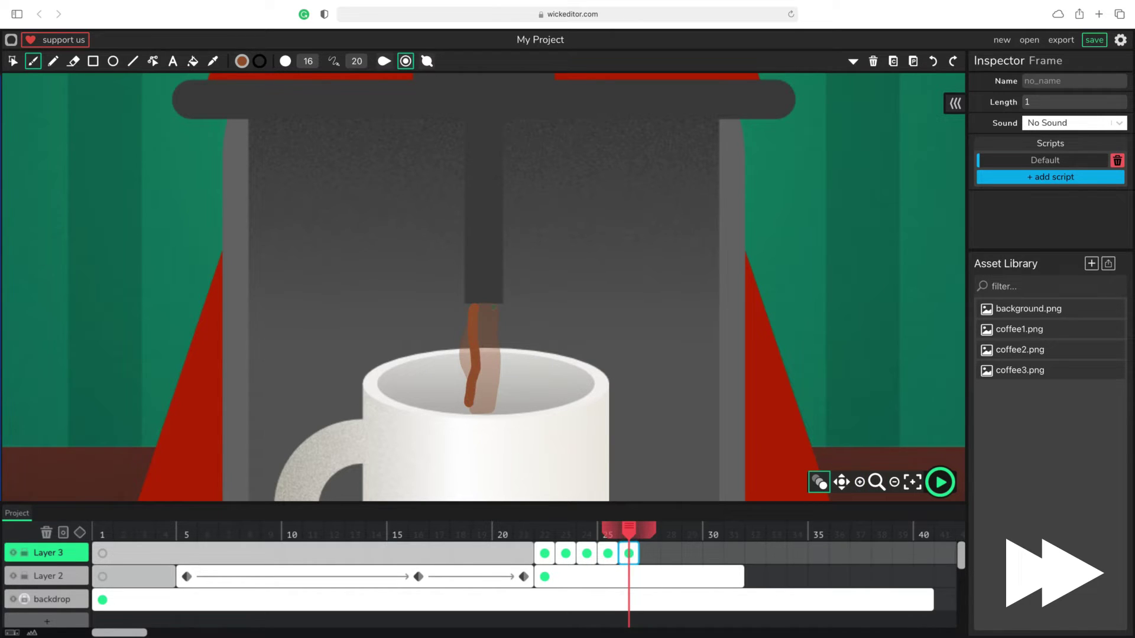
pyautogui.moveTo(495, 338)
pyautogui.mouseDown()
pyautogui.moveTo(491, 406)
pyautogui.moveTo(468, 409)
pyautogui.moveTo(493, 367)
pyautogui.moveTo(488, 305)
pyautogui.moveTo(475, 308)
pyautogui.moveTo(479, 376)
pyautogui.mouseUp()
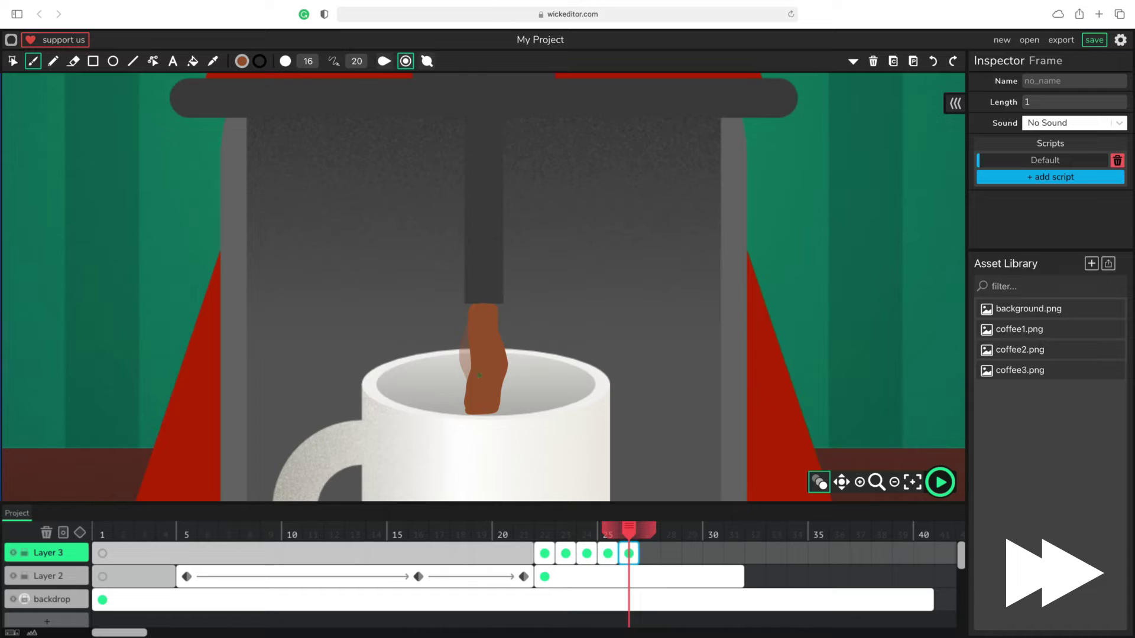
# Add frame 27 on Layer 3 and paint a filled, fairly straight stream that widens toward its lower end
pyautogui.click(650, 554)
pyautogui.moveTo(473, 340); pyautogui.dragTo(468, 408)
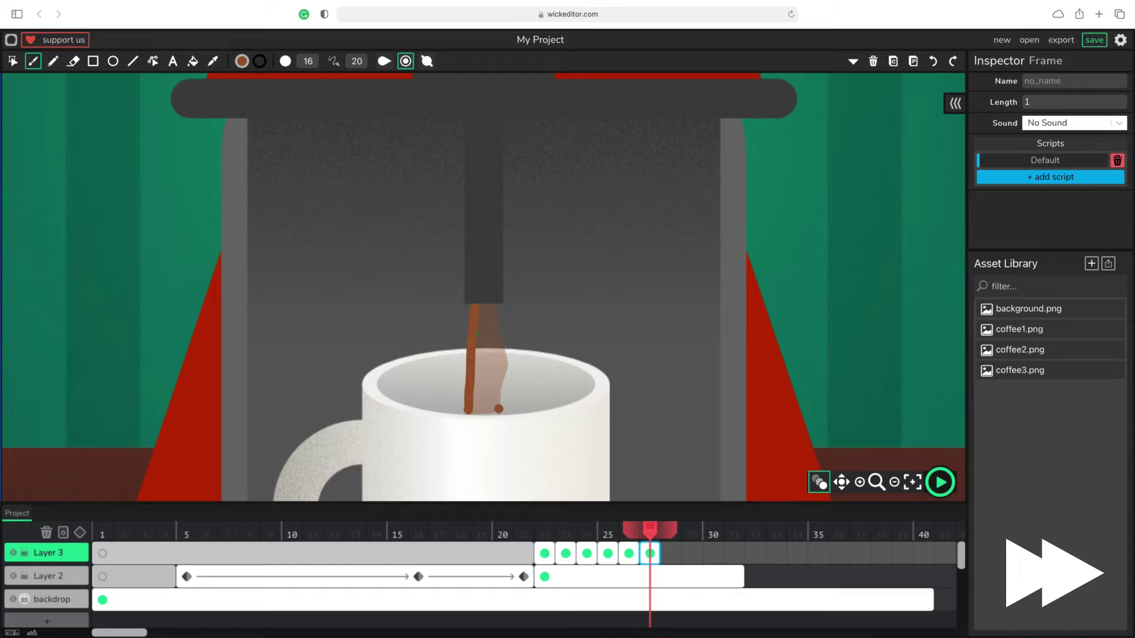
pyautogui.scroll(-1, 483, 306)
pyautogui.moveTo(477, 308); pyautogui.dragTo(482, 311)
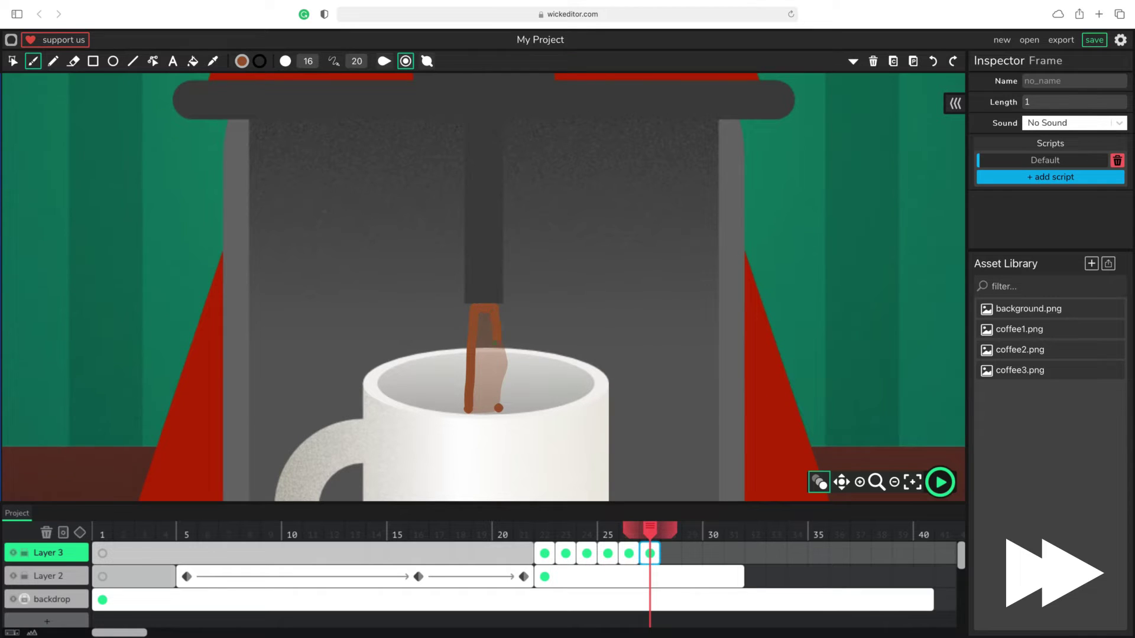
pyautogui.moveTo(499, 349)
pyautogui.mouseDown()
pyautogui.moveTo(502, 409)
pyautogui.moveTo(472, 407)
pyautogui.moveTo(478, 318)
pyautogui.moveTo(490, 395)
pyautogui.mouseUp()
# Paint a narrower straight stream on Layer 3 at frame 28 and a slightly bent, filled one at frame 29
pyautogui.moveTo(649, 531)
pyautogui.mouseDown()
pyautogui.moveTo(587, 531)
pyautogui.moveTo(662, 536)
pyautogui.mouseUp()
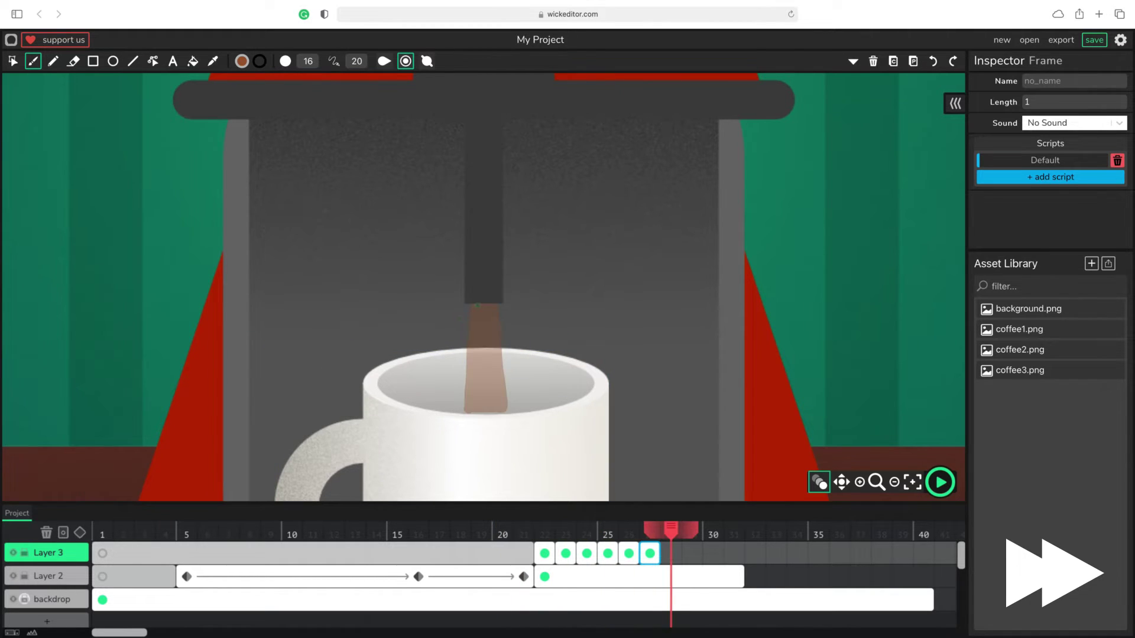
pyautogui.moveTo(480, 328)
pyautogui.mouseDown()
pyautogui.moveTo(474, 406)
pyautogui.moveTo(492, 398)
pyautogui.moveTo(481, 305)
pyautogui.moveTo(482, 401)
pyautogui.mouseUp()
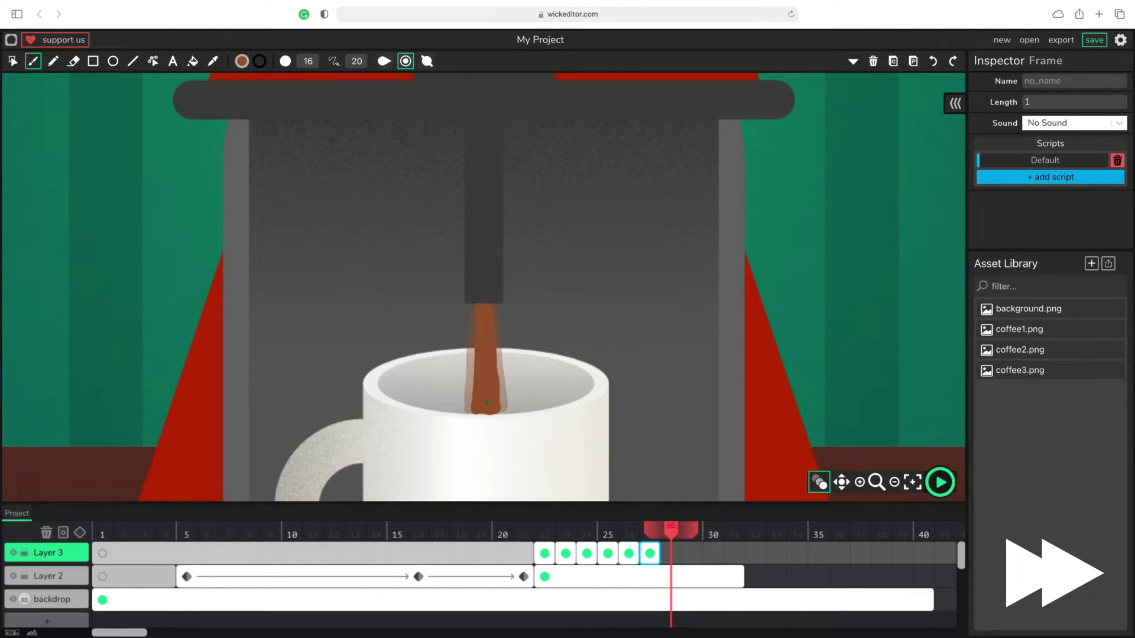
pyautogui.click(692, 553)
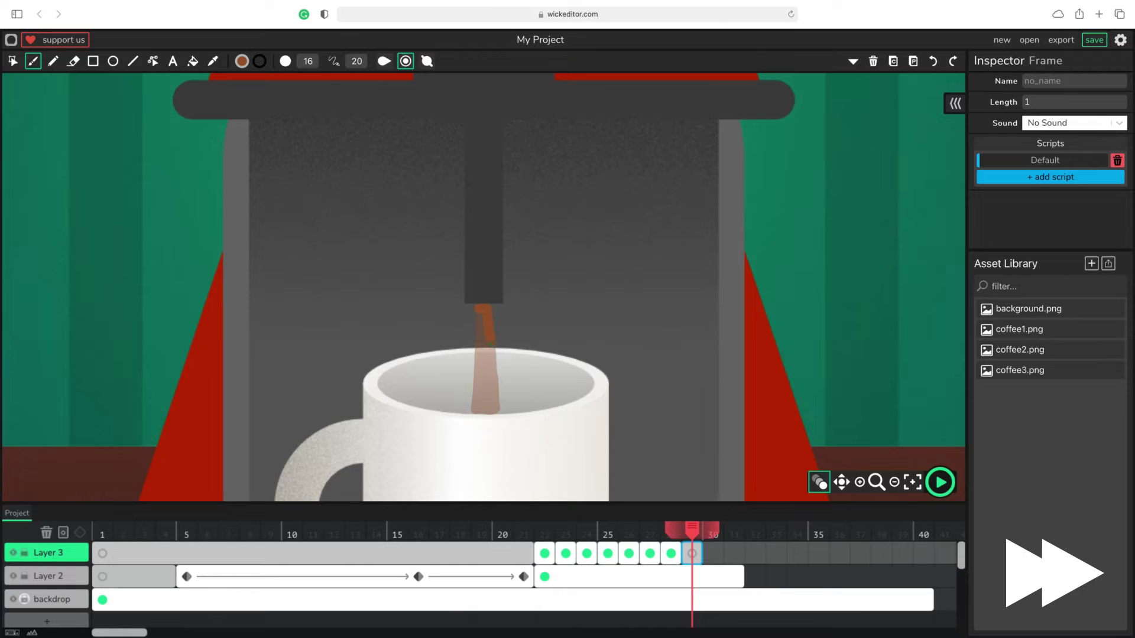
pyautogui.moveTo(496, 346)
pyautogui.mouseDown()
pyautogui.moveTo(491, 406)
pyautogui.moveTo(478, 407)
pyautogui.moveTo(478, 348)
pyautogui.mouseUp()
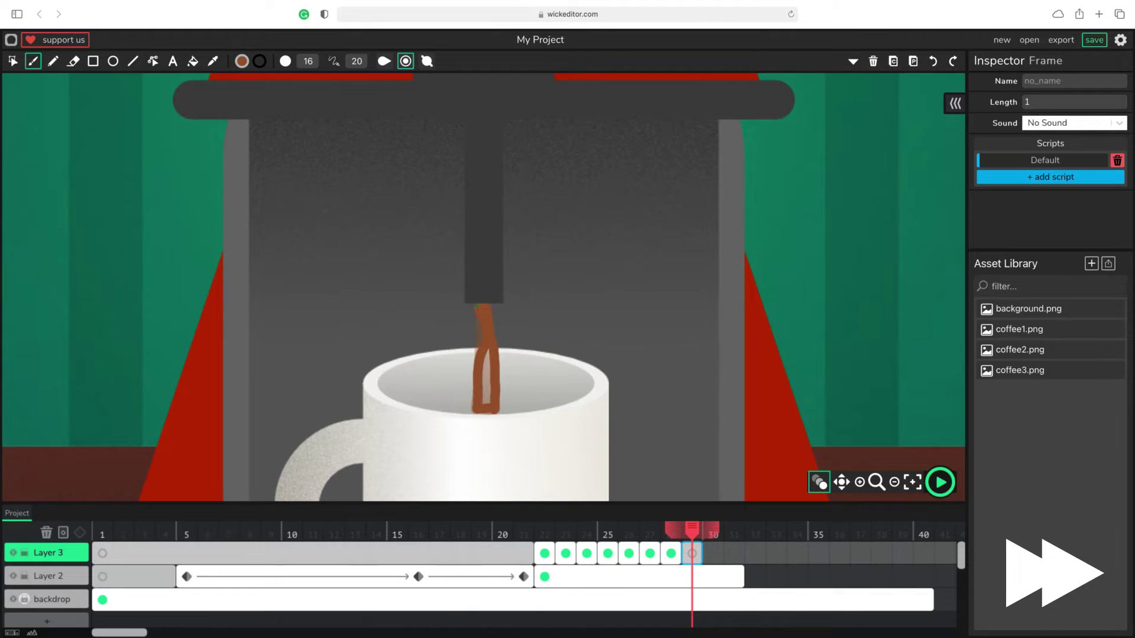
pyautogui.moveTo(476, 307); pyautogui.dragTo(485, 353)
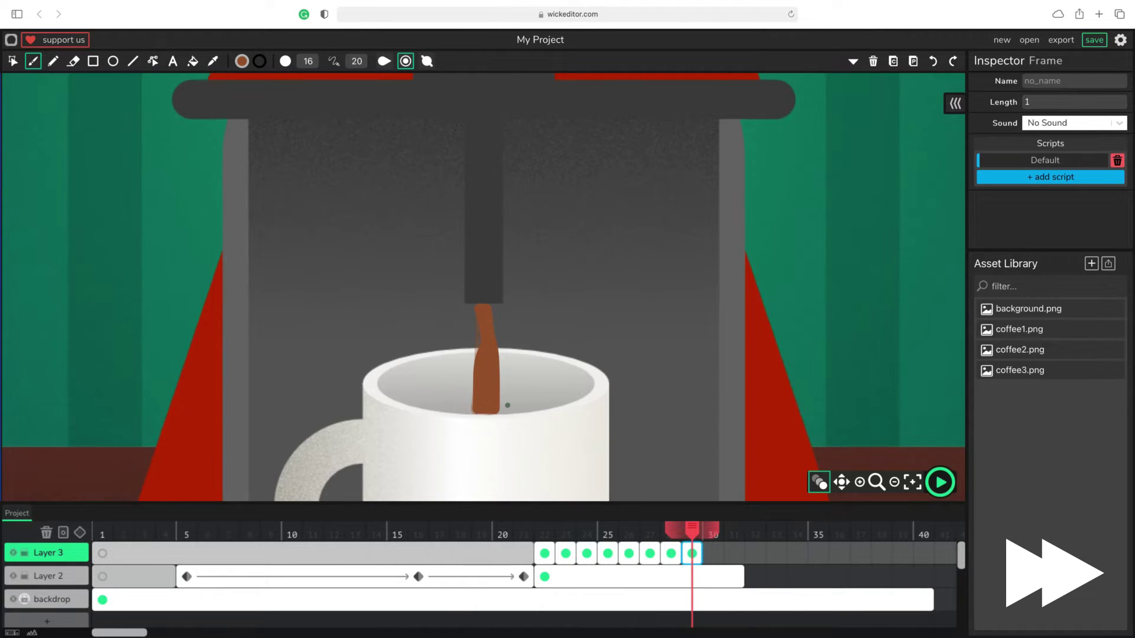
# Set the brush size to 14 and add frame 30 on Layer 3
pyautogui.click(860, 482)
pyautogui.click(912, 482)
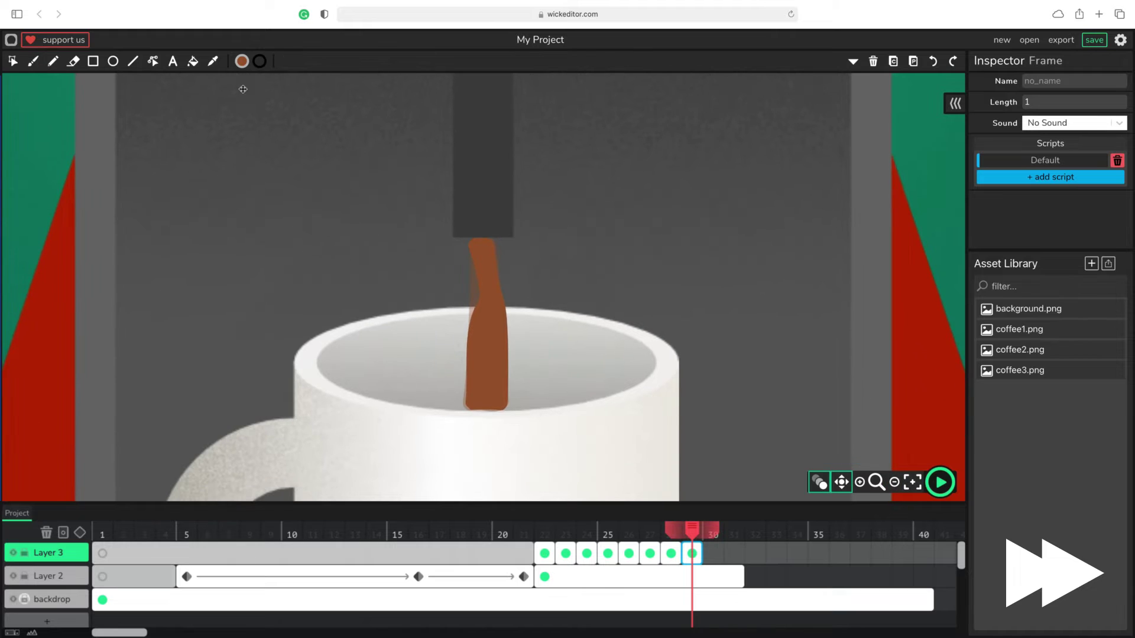
pyautogui.press('p')
pyautogui.click(242, 61)
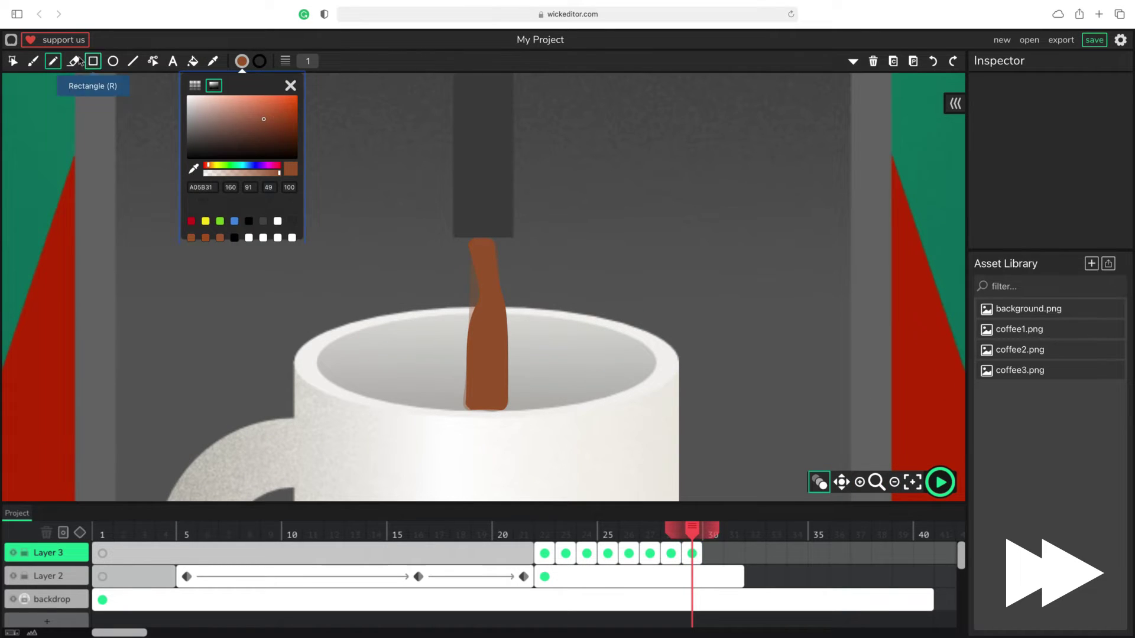
pyautogui.click(33, 61)
pyautogui.click(304, 62)
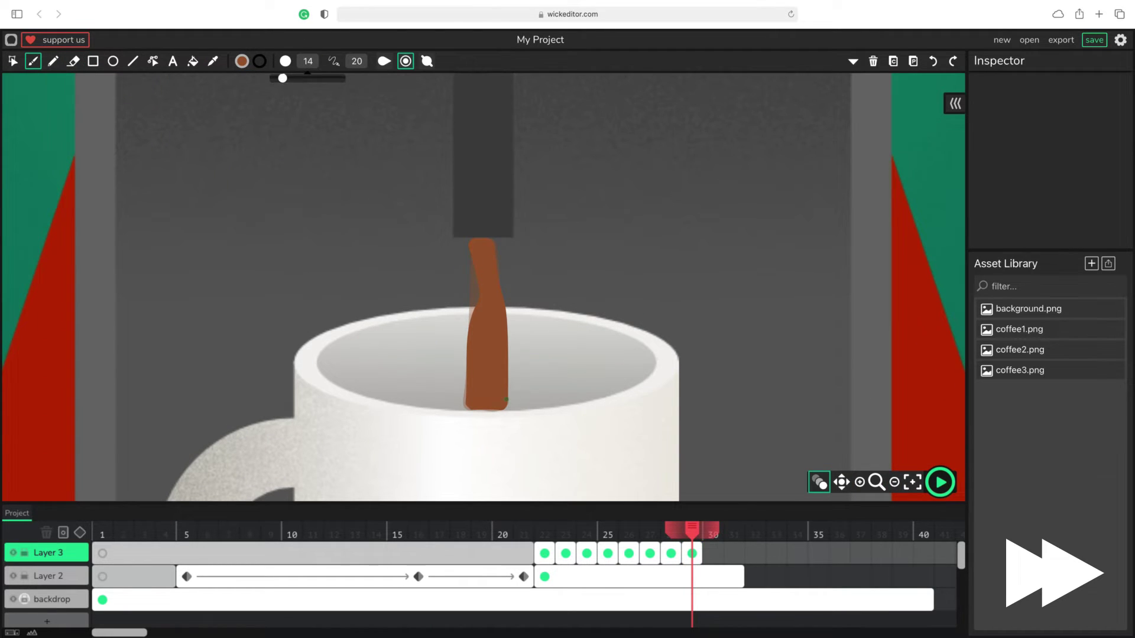
pyautogui.click(713, 553)
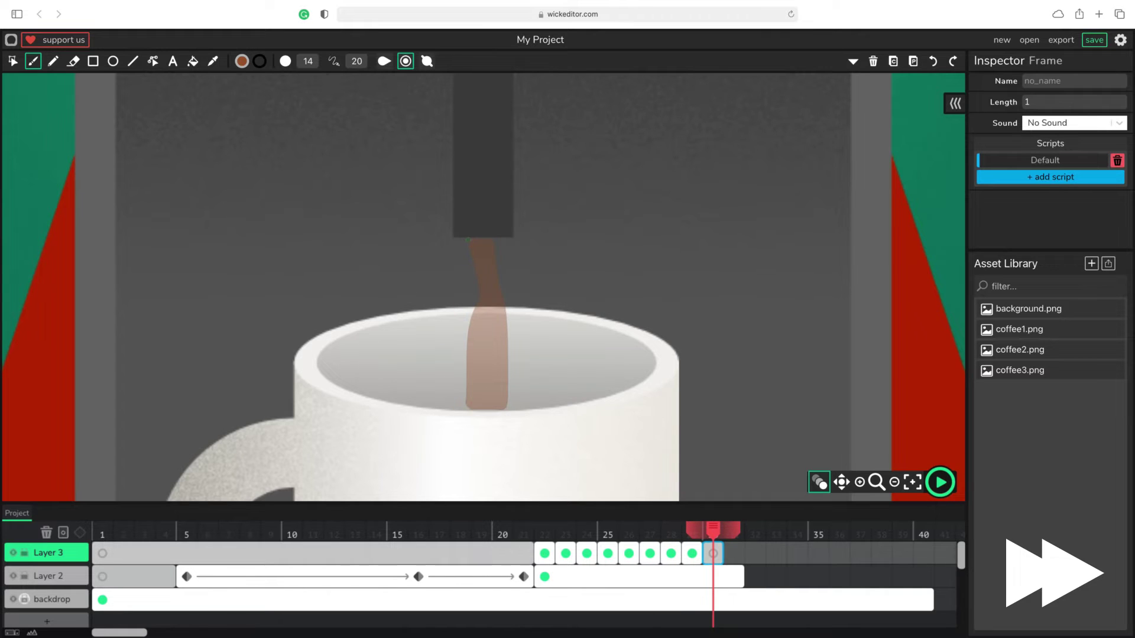
# Paint a filled coffee stream on frame 30 that spreads into a small flat puddle at the mug's inner front edge
pyautogui.moveTo(495, 244)
pyautogui.mouseDown()
pyautogui.moveTo(496, 398)
pyautogui.moveTo(540, 402)
pyautogui.moveTo(454, 397)
pyautogui.moveTo(472, 296)
pyautogui.moveTo(469, 397)
pyautogui.mouseUp()
pyautogui.click(414, 401)
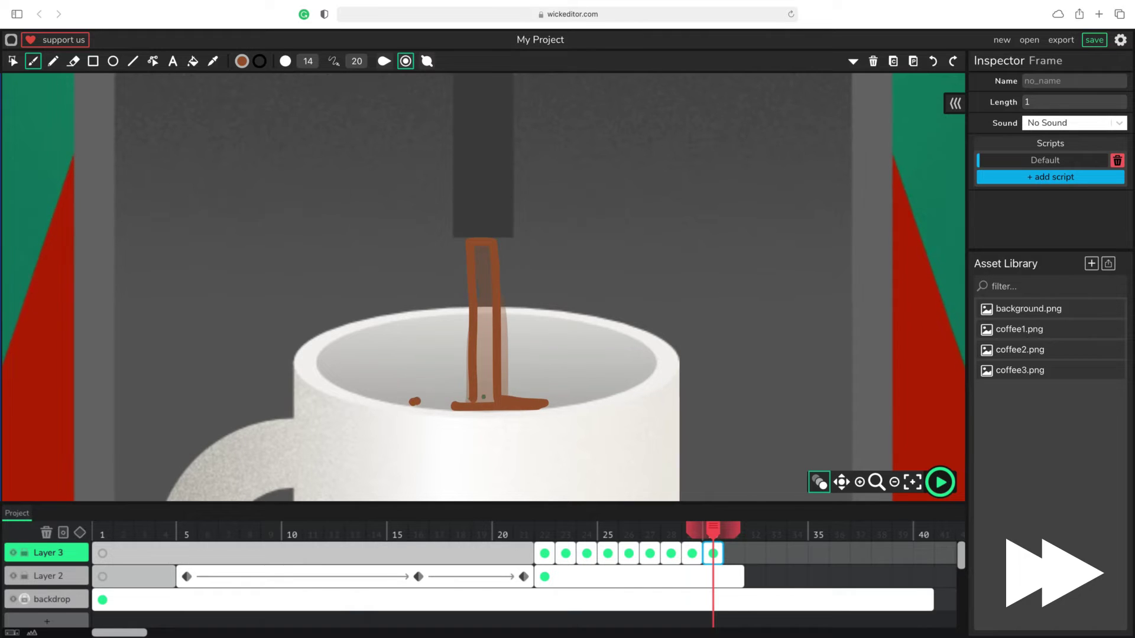
pyautogui.scroll(-1, 427, 386)
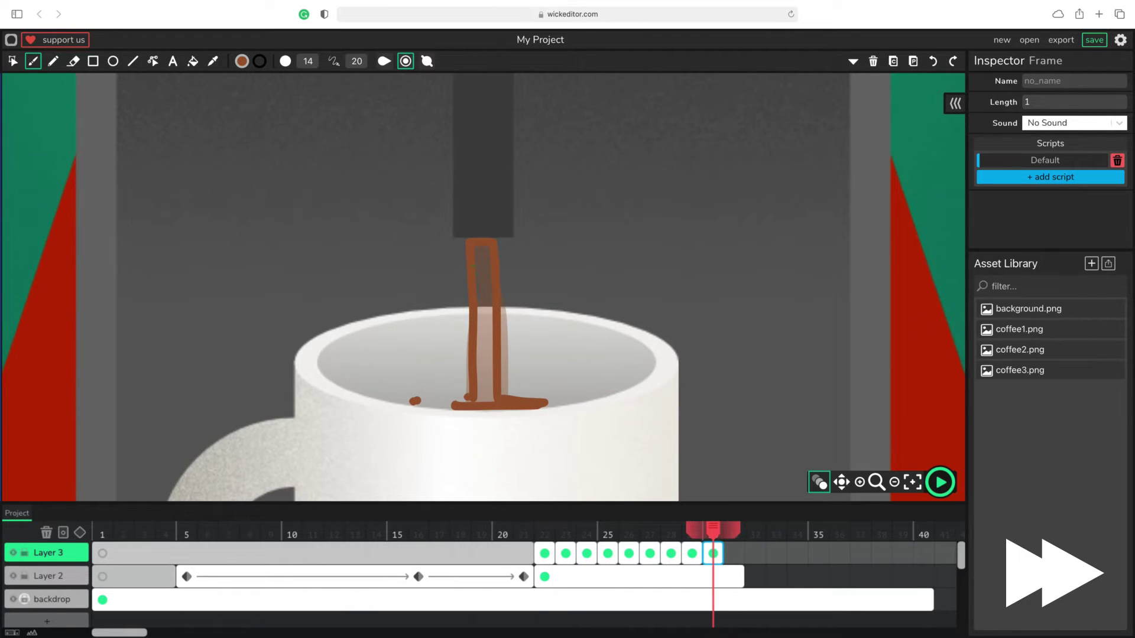
pyautogui.moveTo(464, 398); pyautogui.dragTo(415, 401)
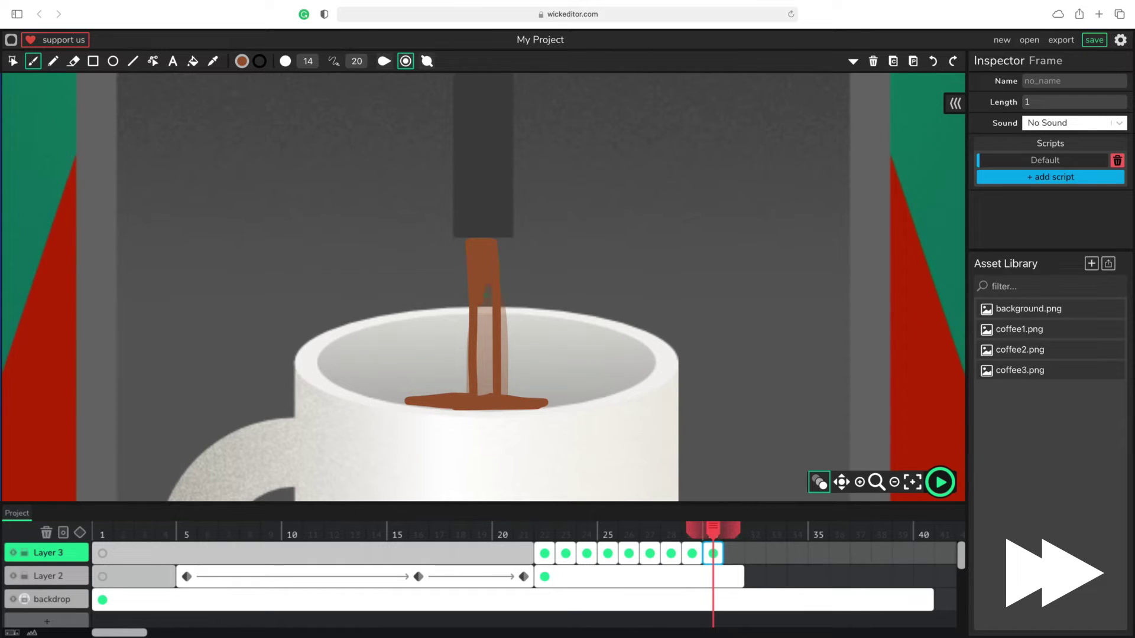
pyautogui.moveTo(480, 301); pyautogui.dragTo(479, 378)
pyautogui.scroll(1, 481, 355)
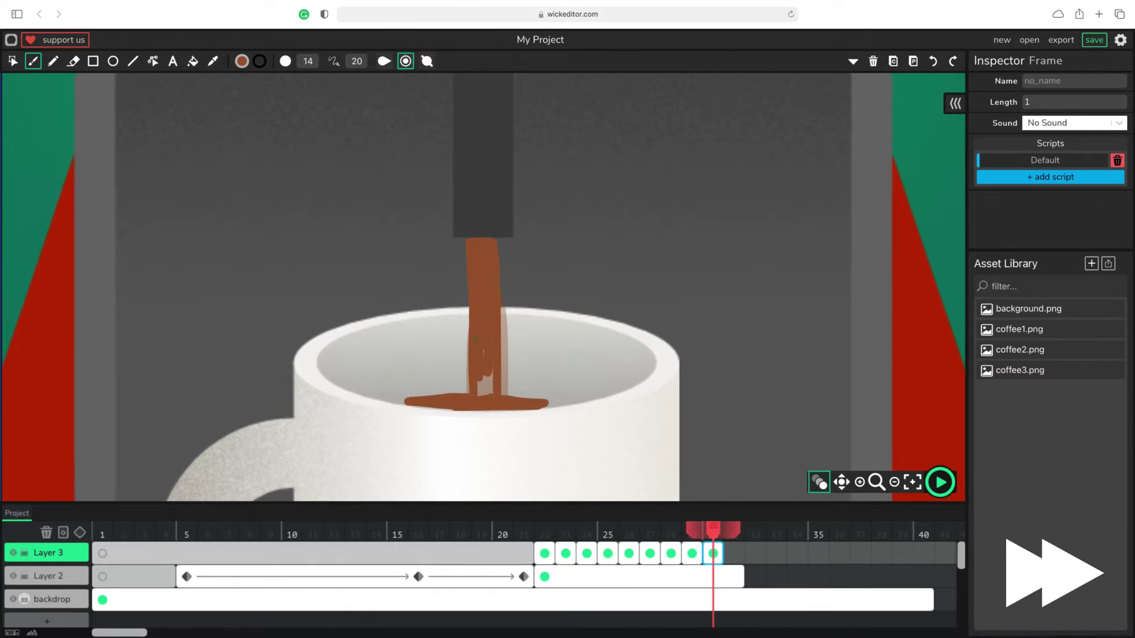
pyautogui.moveTo(475, 339); pyautogui.dragTo(488, 390)
pyautogui.scroll(1, 485, 373)
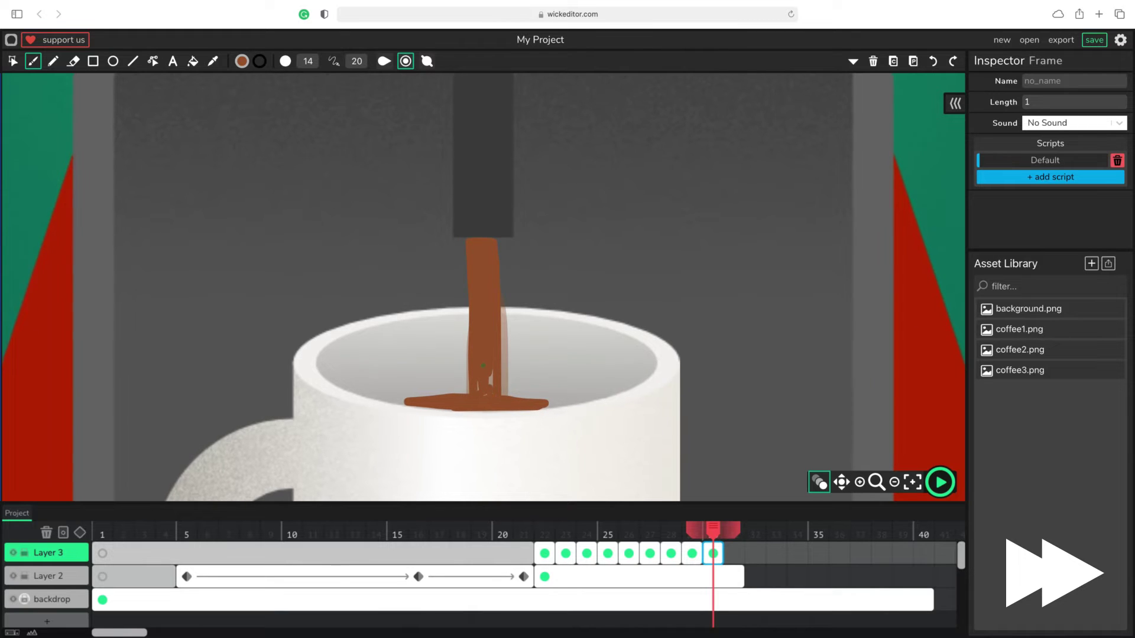
# Add frame 31 on Layer 3 and paint a wider filled coffee pool with a slightly narrower stream running into it
pyautogui.moveTo(713, 528)
pyautogui.mouseDown()
pyautogui.moveTo(672, 529)
pyautogui.moveTo(734, 530)
pyautogui.mouseUp()
pyautogui.click(734, 554)
pyautogui.moveTo(614, 389)
pyautogui.mouseDown()
pyautogui.moveTo(362, 390)
pyautogui.moveTo(495, 405)
pyautogui.moveTo(609, 391)
pyautogui.moveTo(399, 392)
pyautogui.mouseUp()
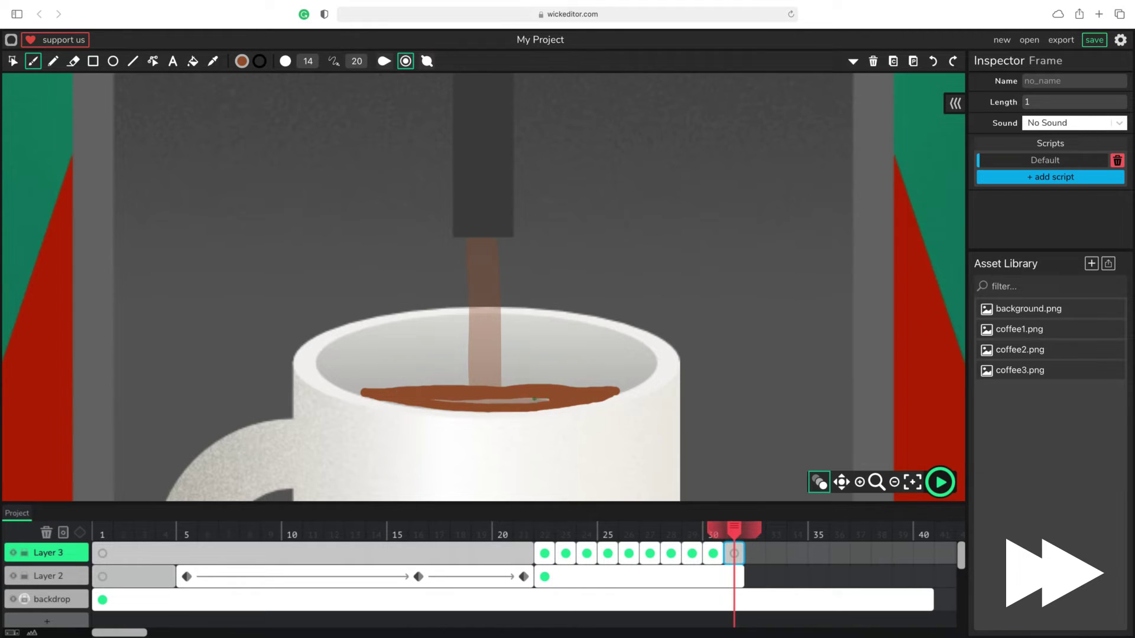
pyautogui.moveTo(533, 399); pyautogui.dragTo(432, 400)
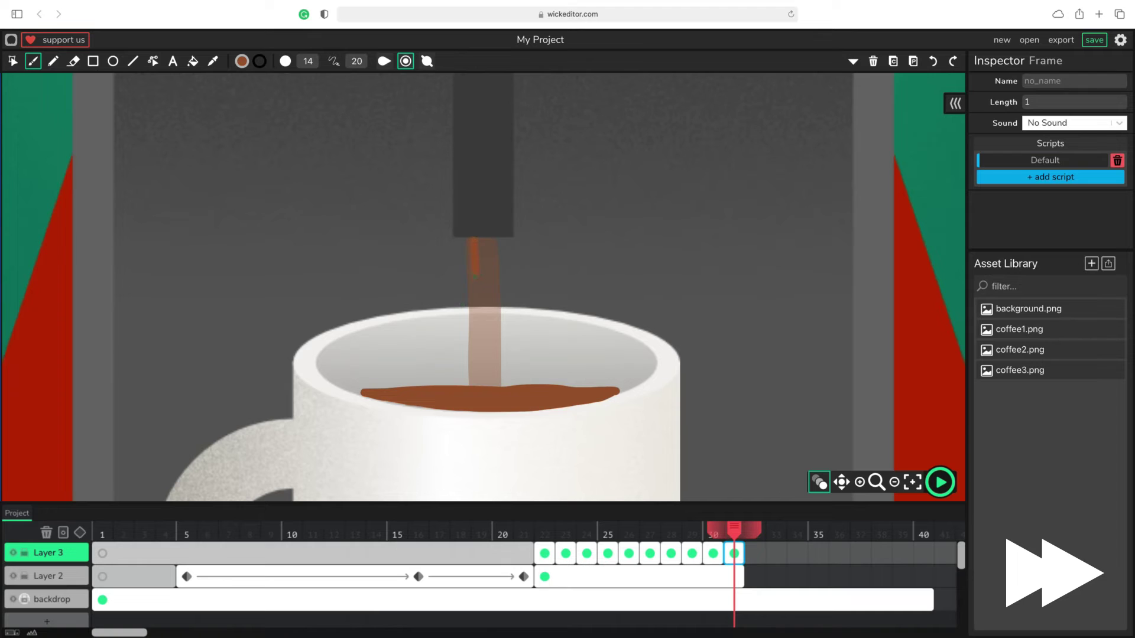
pyautogui.moveTo(475, 275); pyautogui.dragTo(476, 385)
pyautogui.moveTo(489, 259)
pyautogui.mouseDown()
pyautogui.moveTo(491, 386)
pyautogui.moveTo(483, 321)
pyautogui.mouseUp()
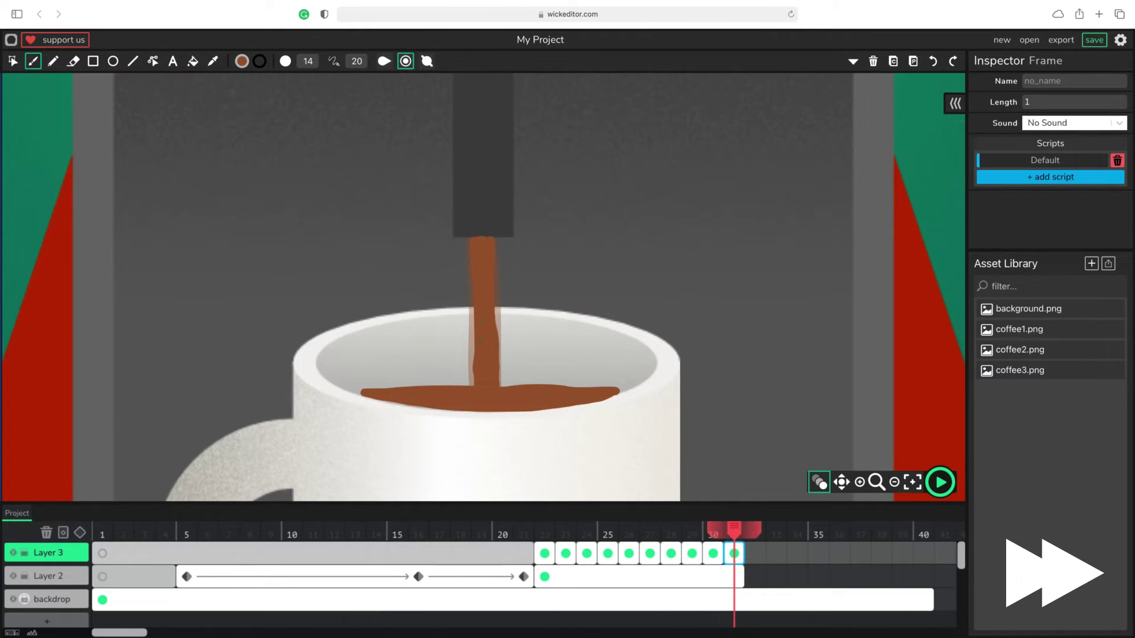
# Add frame 32 on Layer 3, outline a half-oval coffee surface spanning the mug's inner width, and fill it with brown
pyautogui.click(754, 553)
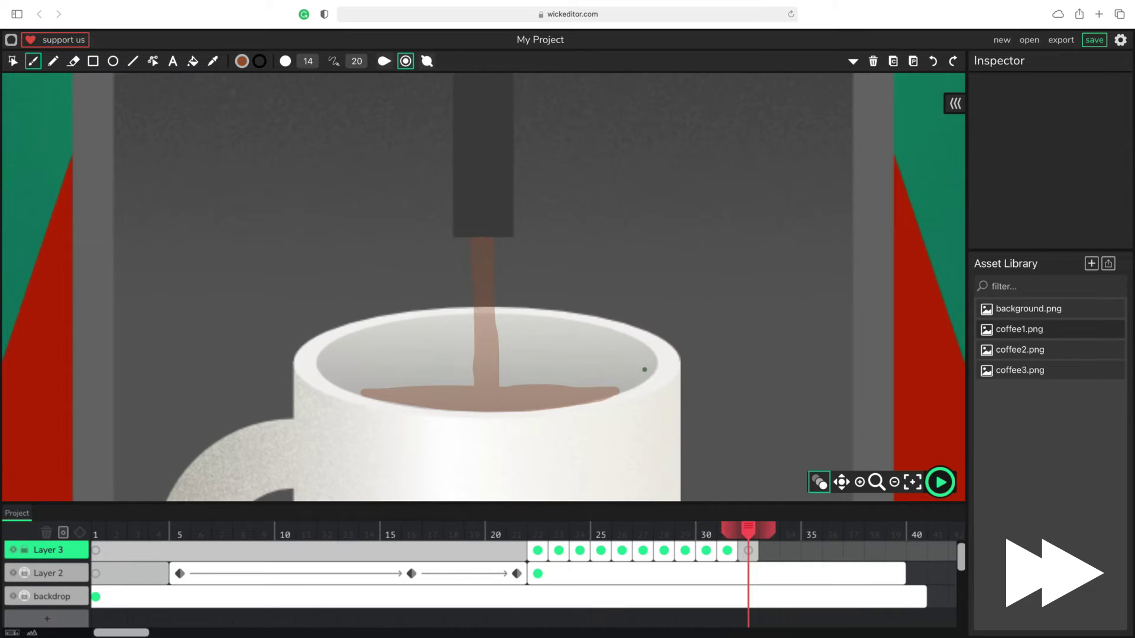
pyautogui.moveTo(650, 366)
pyautogui.mouseDown()
pyautogui.moveTo(326, 371)
pyautogui.moveTo(384, 394)
pyautogui.moveTo(493, 405)
pyautogui.moveTo(556, 403)
pyautogui.moveTo(640, 377)
pyautogui.mouseUp()
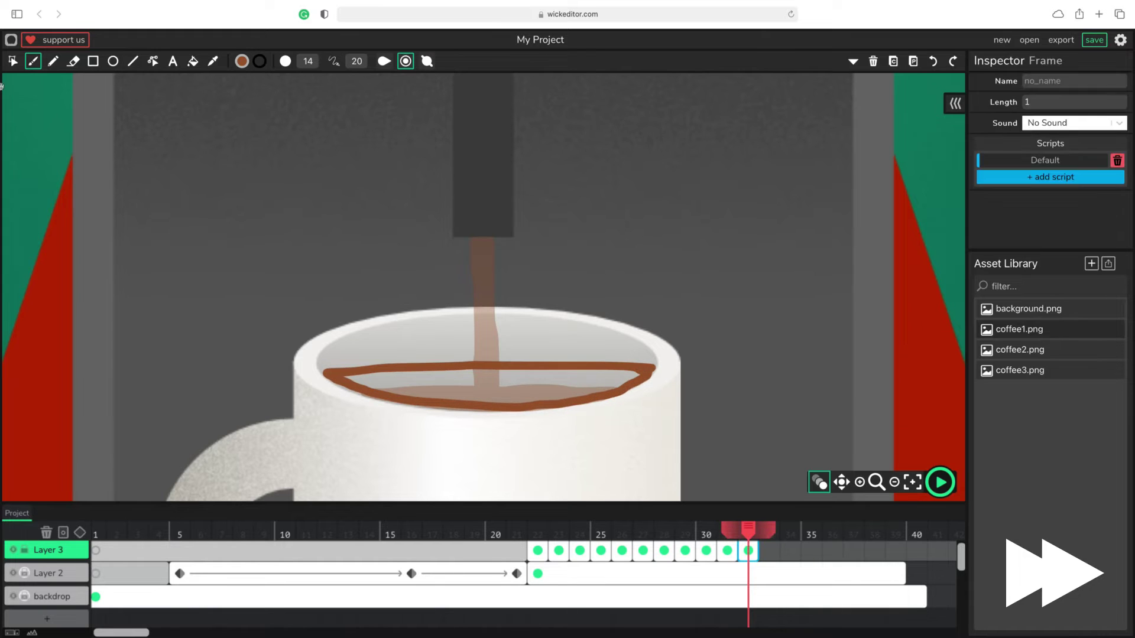
pyautogui.click(193, 61)
pyautogui.click(459, 386)
pyautogui.click(13, 550)
pyautogui.click(13, 550)
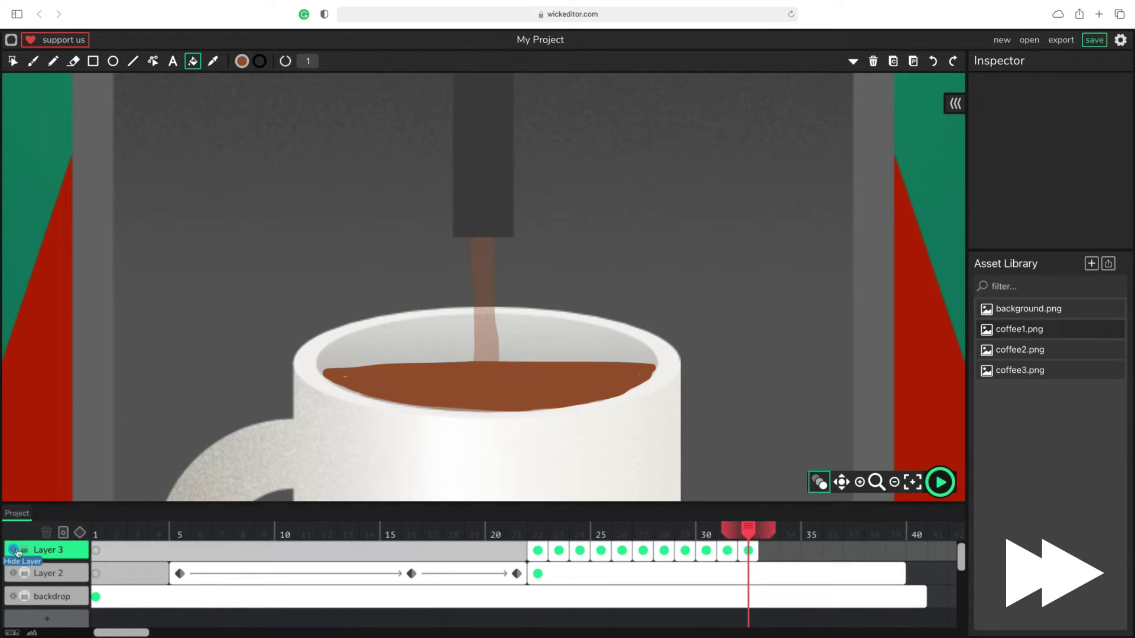
pyautogui.click(13, 550)
pyautogui.click(13, 550)
# Brush a narrow filled coffee stream on frame 32 from the machine's spout down to the coffee surface
pyautogui.click(33, 62)
pyautogui.click(748, 551)
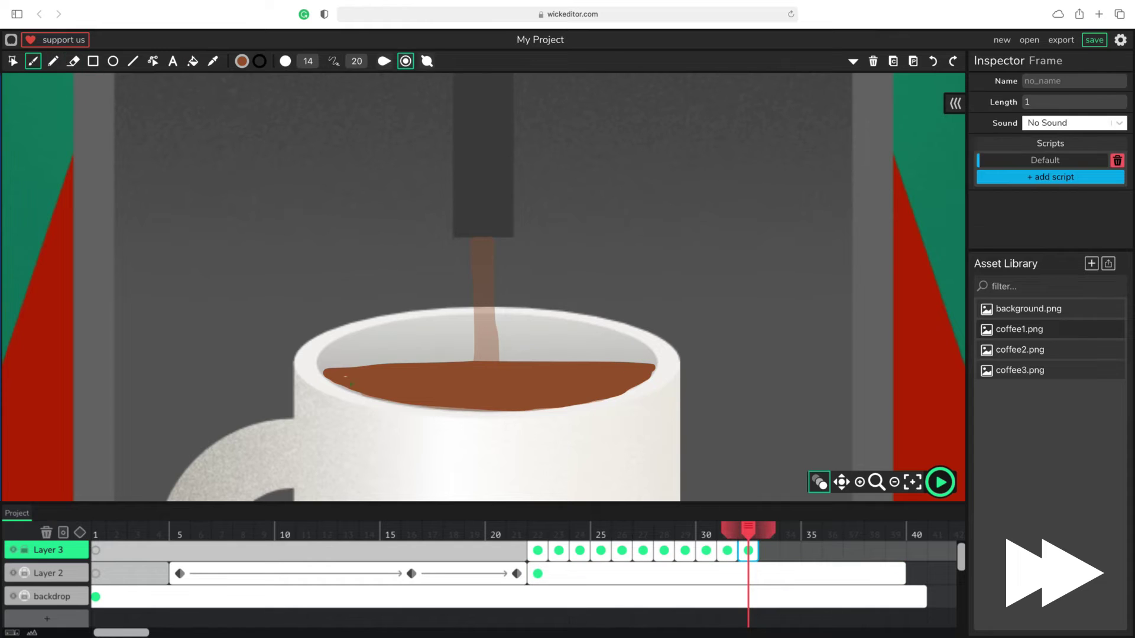
pyautogui.moveTo(474, 238); pyautogui.dragTo(480, 349)
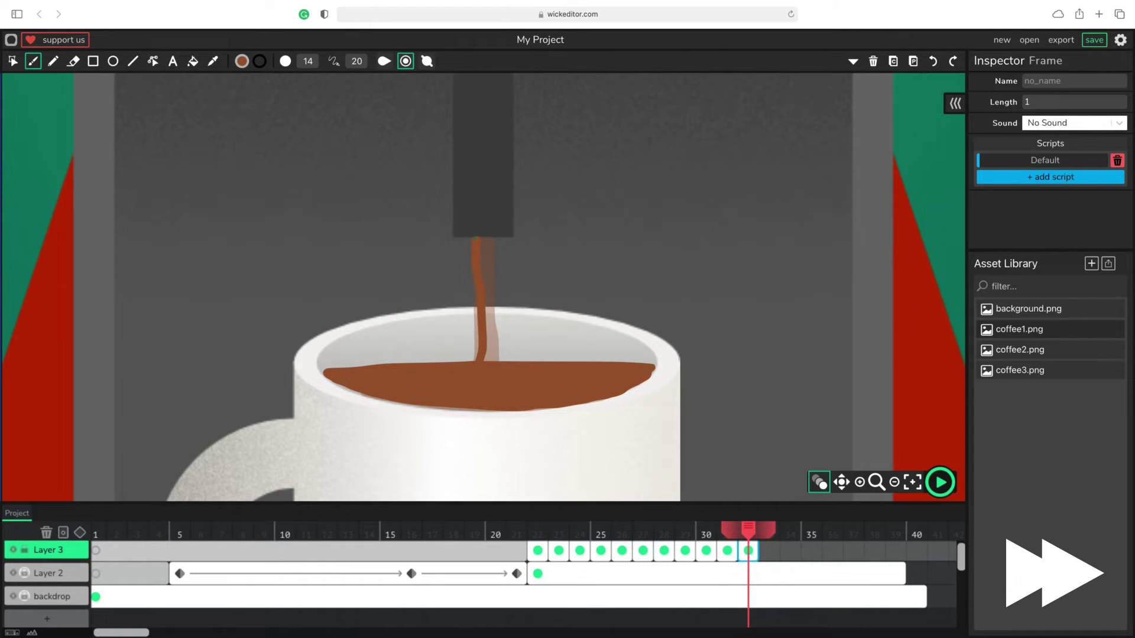
pyautogui.moveTo(484, 241); pyautogui.dragTo(488, 364)
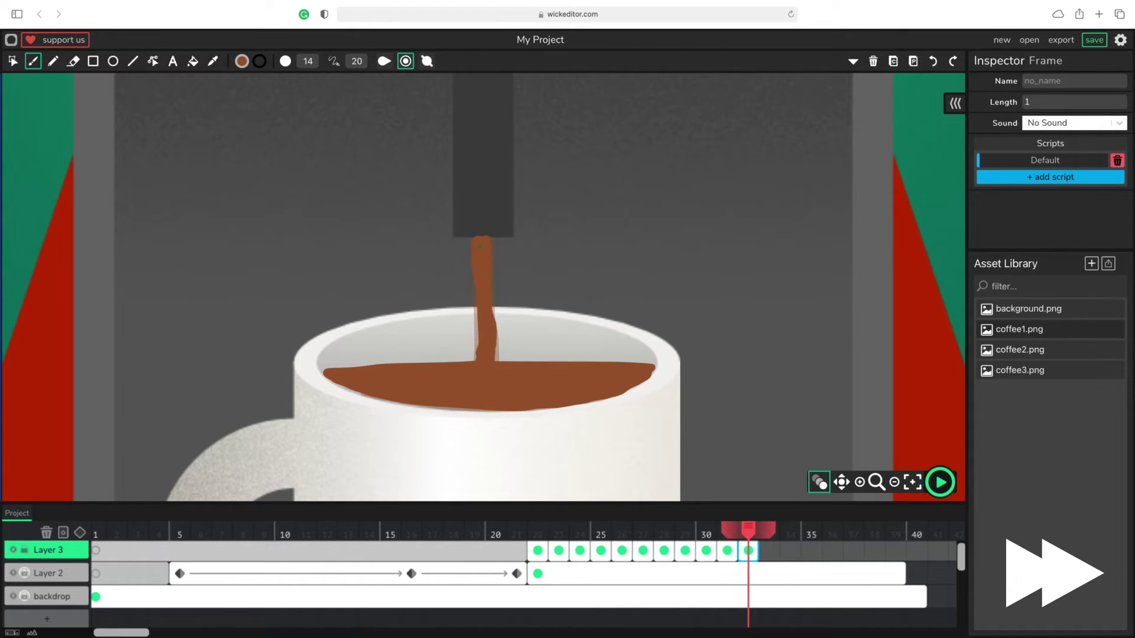
# Add frame 33 on Layer 3 and paint a higher, brown-filled coffee oval with a thin wavy stream above it
pyautogui.click(769, 551)
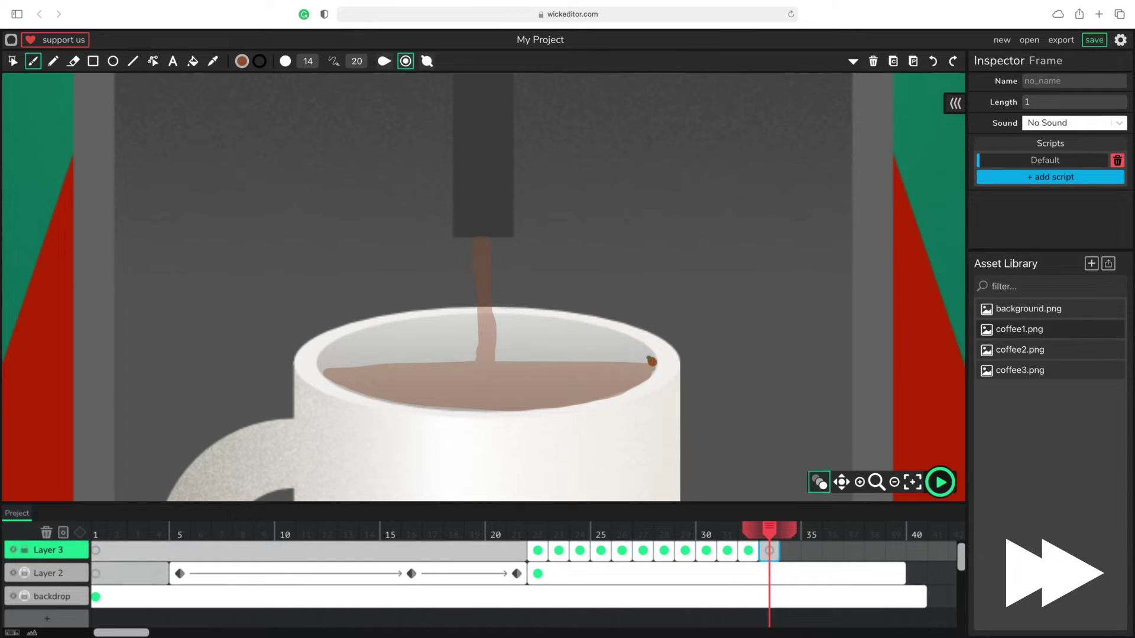
pyautogui.moveTo(650, 362)
pyautogui.mouseDown()
pyautogui.moveTo(567, 342)
pyautogui.moveTo(379, 349)
pyautogui.moveTo(325, 372)
pyautogui.moveTo(417, 406)
pyautogui.moveTo(520, 409)
pyautogui.moveTo(618, 391)
pyautogui.moveTo(649, 363)
pyautogui.mouseUp()
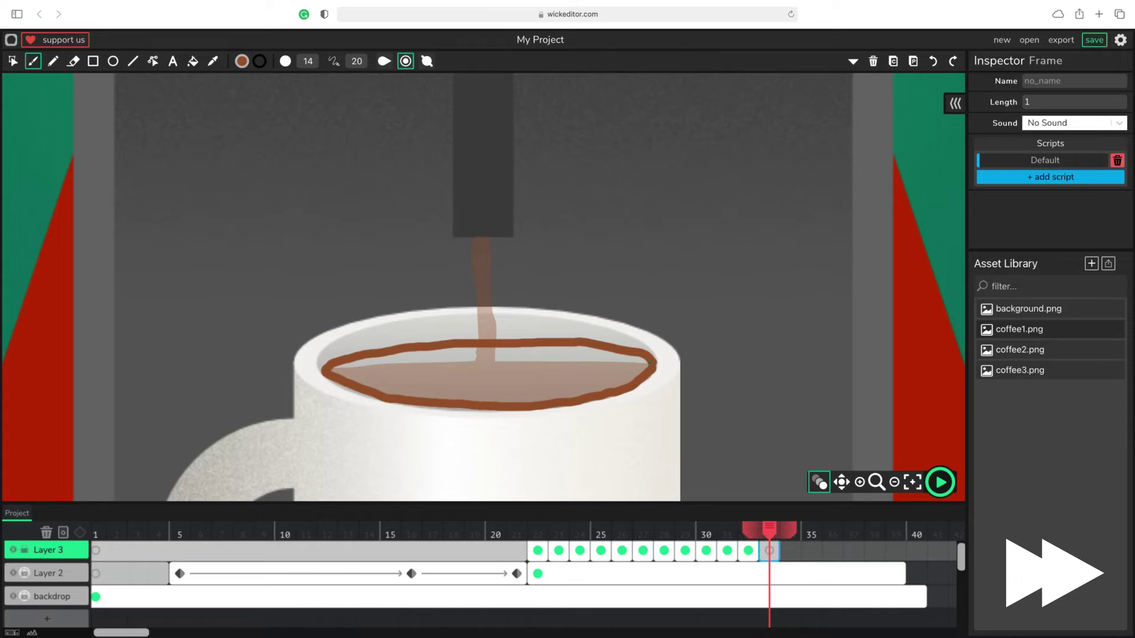
pyautogui.moveTo(481, 260); pyautogui.dragTo(484, 339)
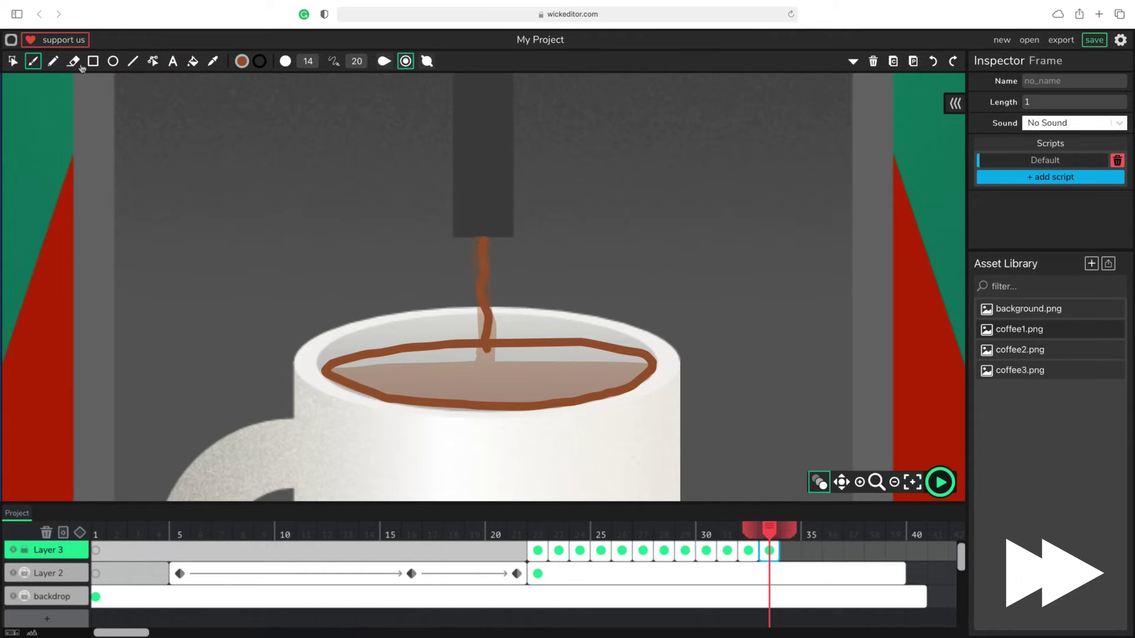
pyautogui.click(193, 61)
pyautogui.click(496, 350)
pyautogui.click(33, 61)
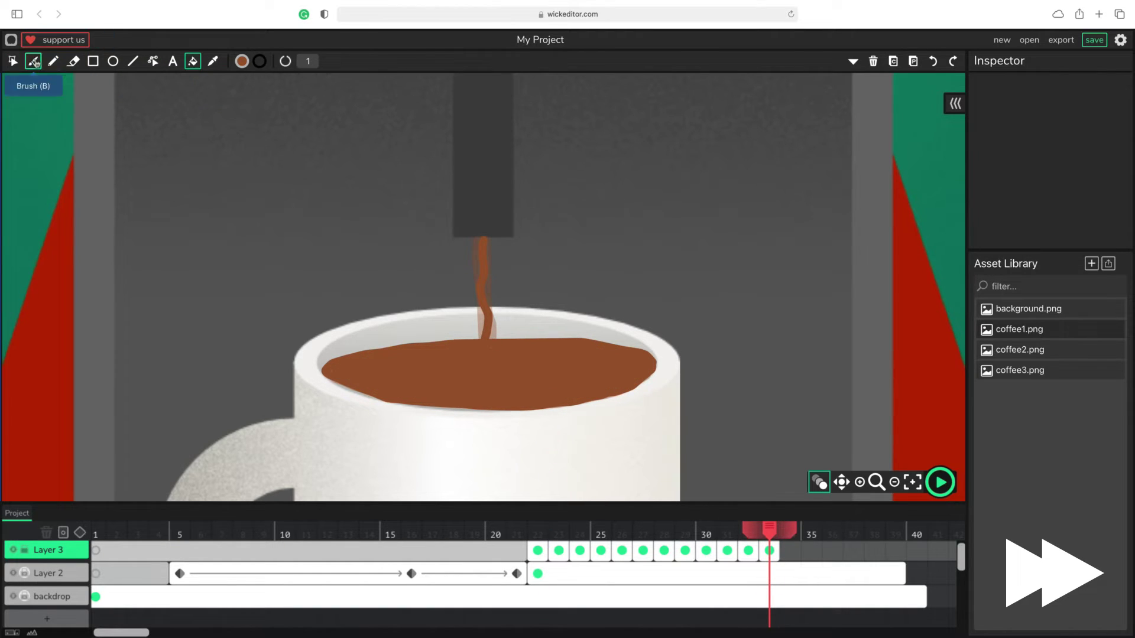
pyautogui.moveTo(769, 530)
pyautogui.mouseDown()
pyautogui.moveTo(494, 536)
pyautogui.moveTo(790, 542)
pyautogui.mouseUp()
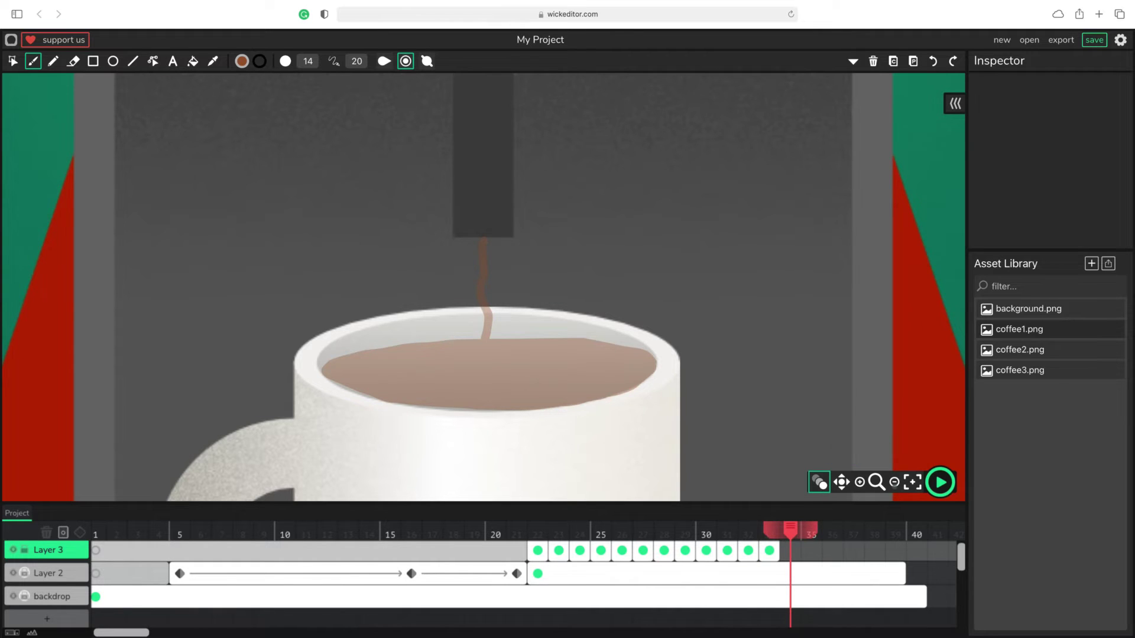
pyautogui.click(896, 485)
pyautogui.click(897, 484)
pyautogui.click(896, 485)
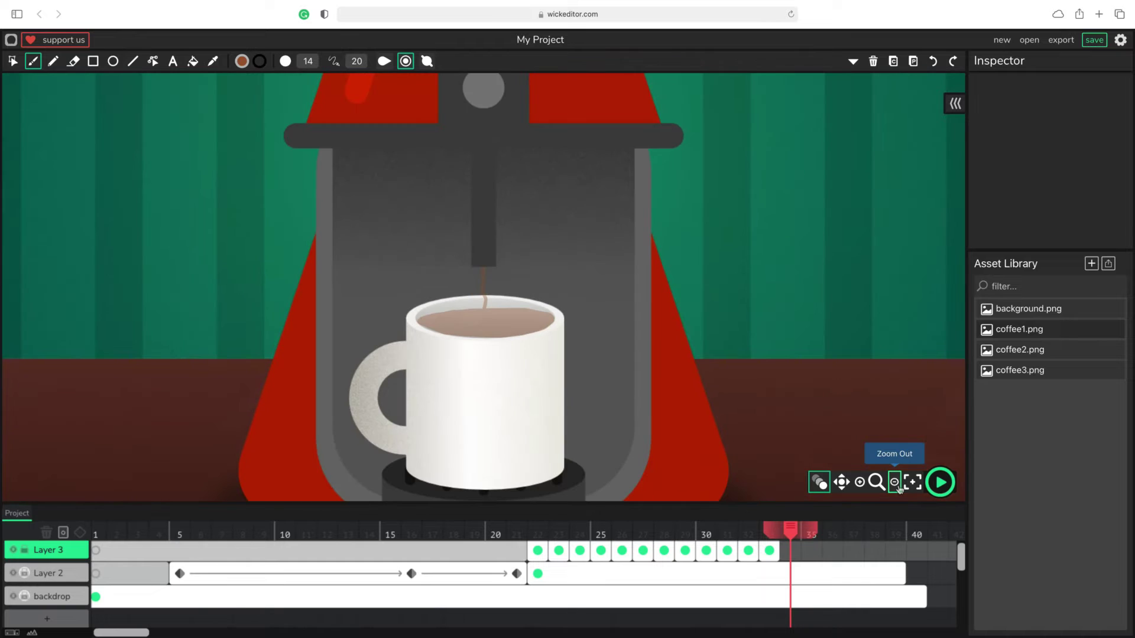
pyautogui.click(790, 551)
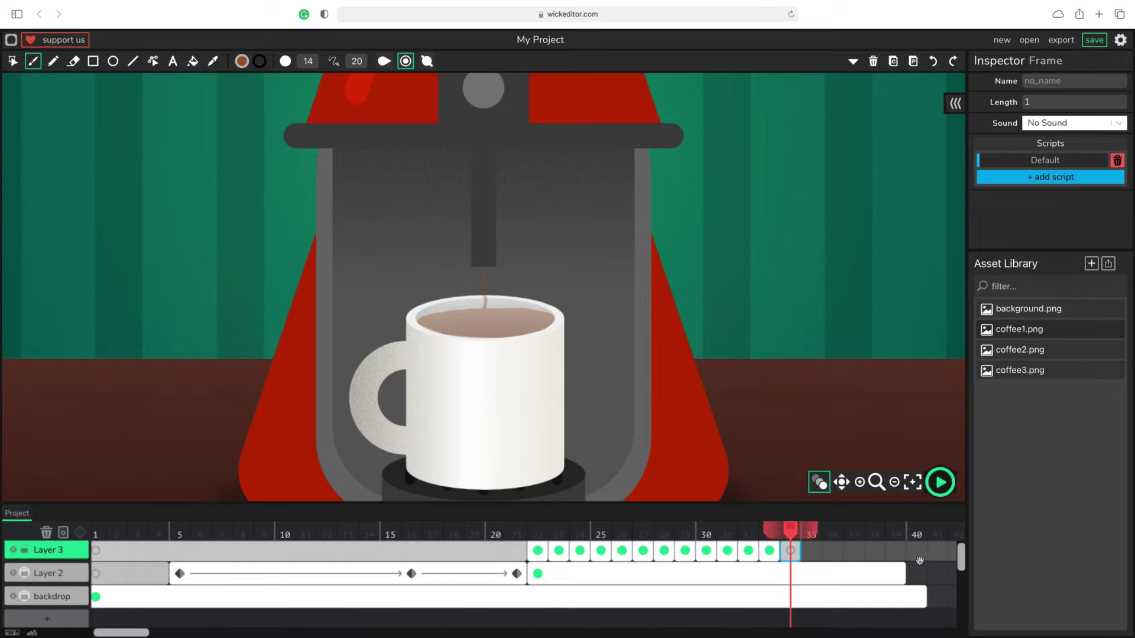
pyautogui.press('Delete')
# Shorten the Layer 2 mug frame to a length of 12 and add frame 34 after it on Layer 2
pyautogui.moveTo(903, 572); pyautogui.dragTo(775, 567)
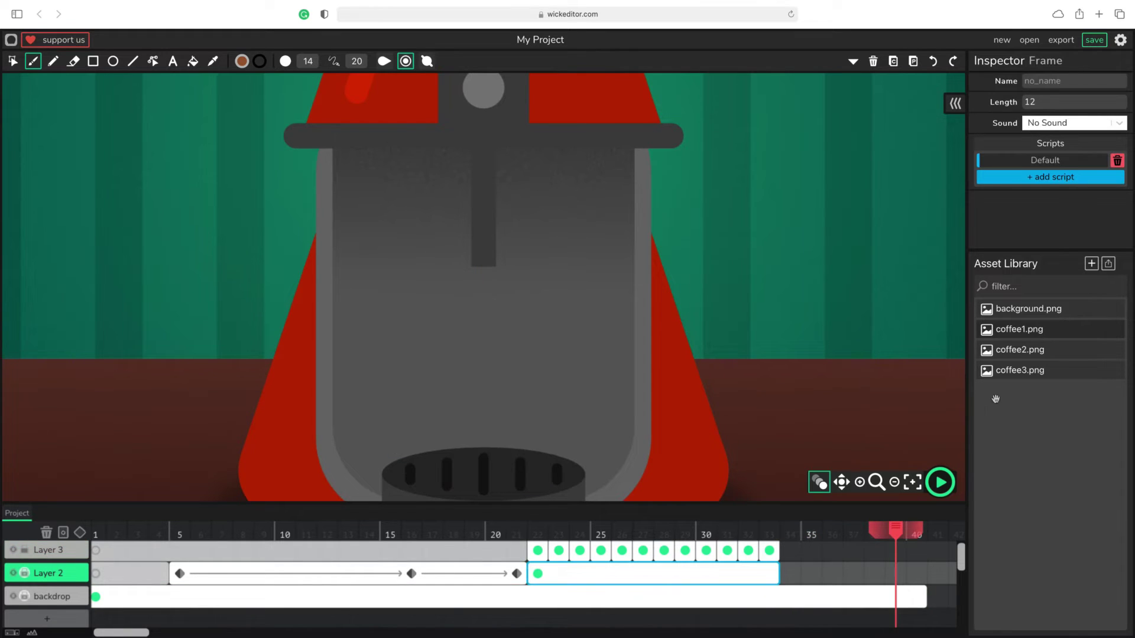
pyautogui.click(790, 574)
pyautogui.click(26, 574)
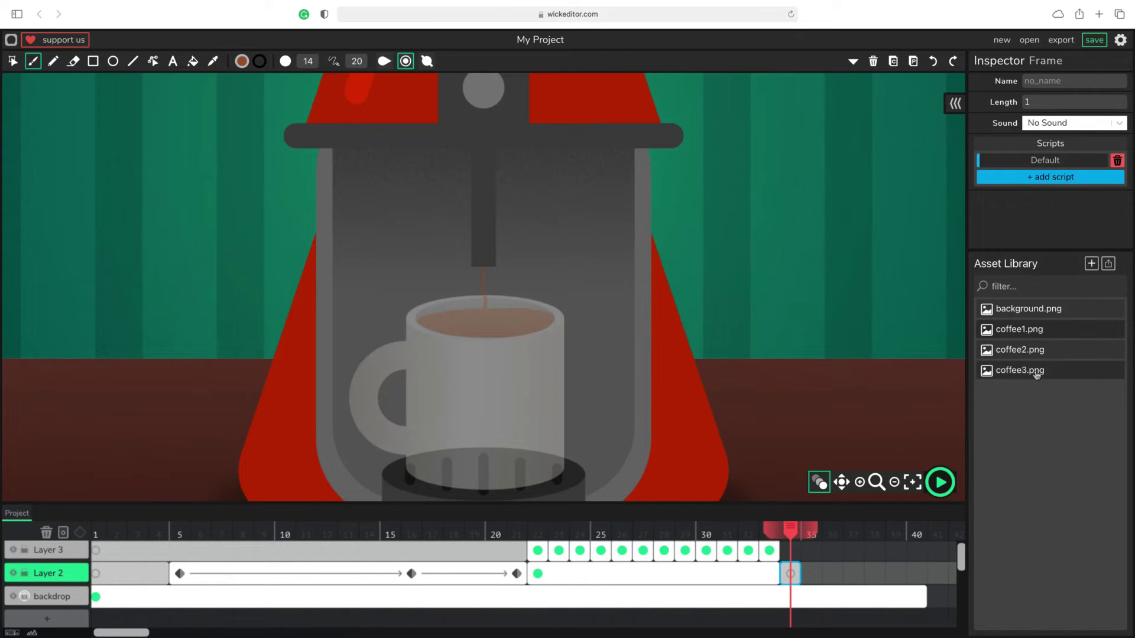
# Place coffee3.png on frame 34 of Layer 2 and align it with the onion-skinned mug under the spout
pyautogui.moveTo(1036, 374); pyautogui.dragTo(532, 332)
pyautogui.click(13, 61)
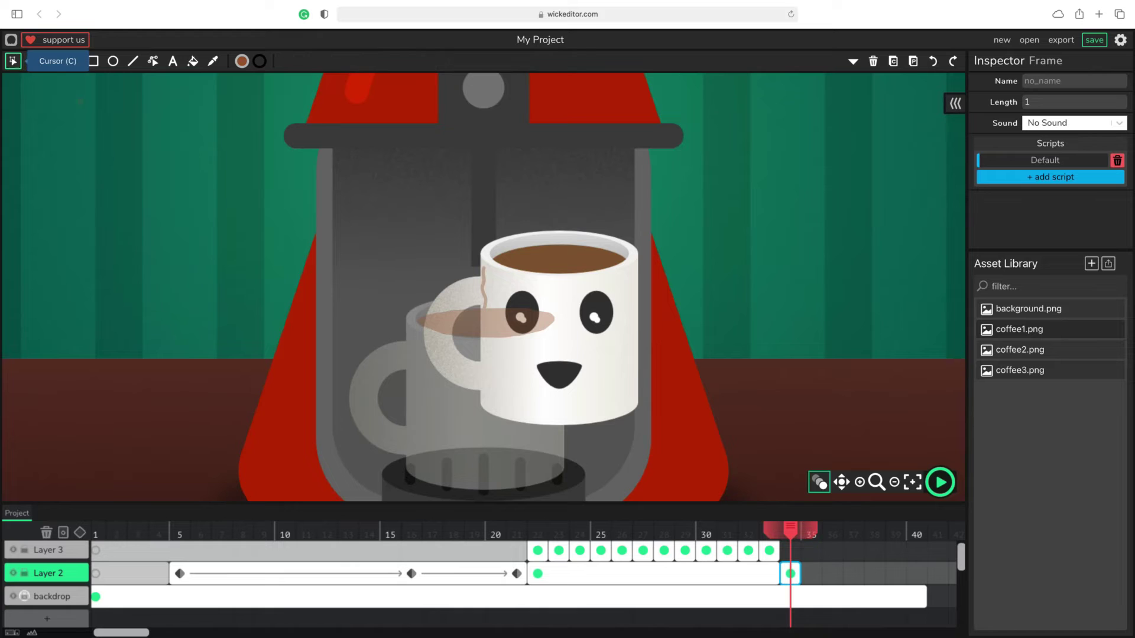
pyautogui.click(609, 276)
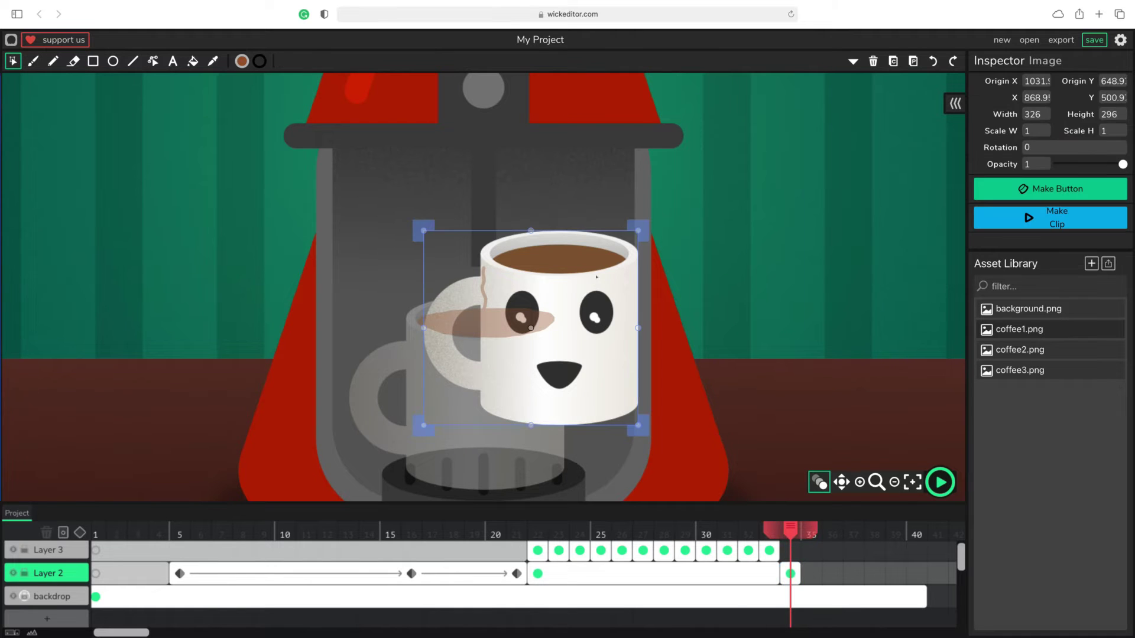
pyautogui.moveTo(585, 275); pyautogui.dragTo(522, 341)
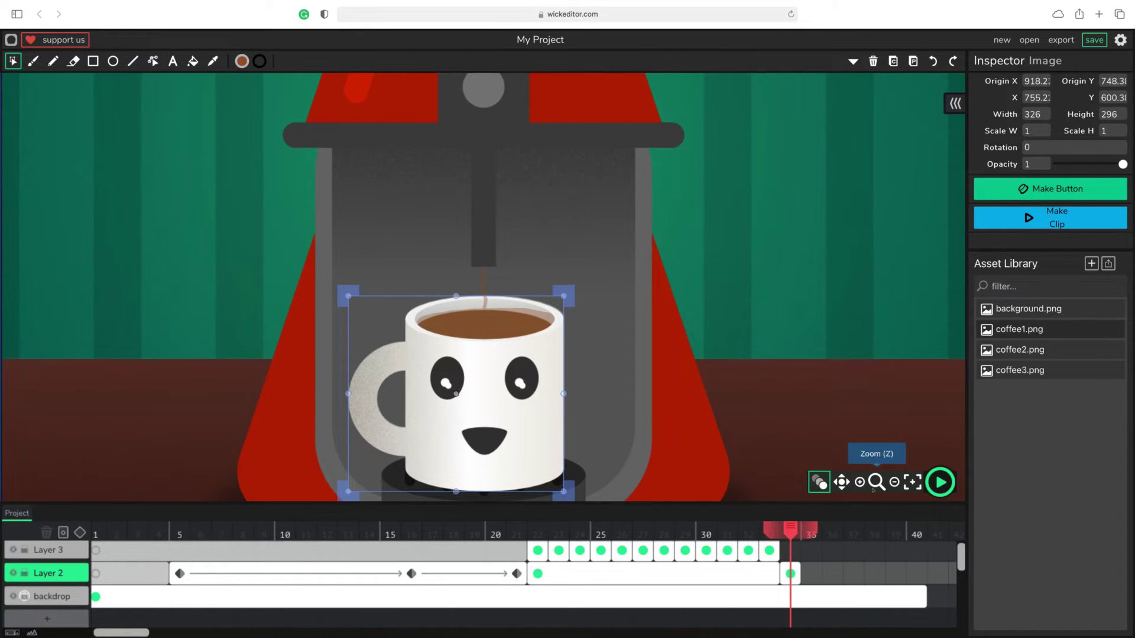
# Add a tween keyframe to frame 34 on Layer 2 and extend that frame to a length of 4
pyautogui.click(895, 485)
pyautogui.click(895, 485)
pyautogui.click(895, 485)
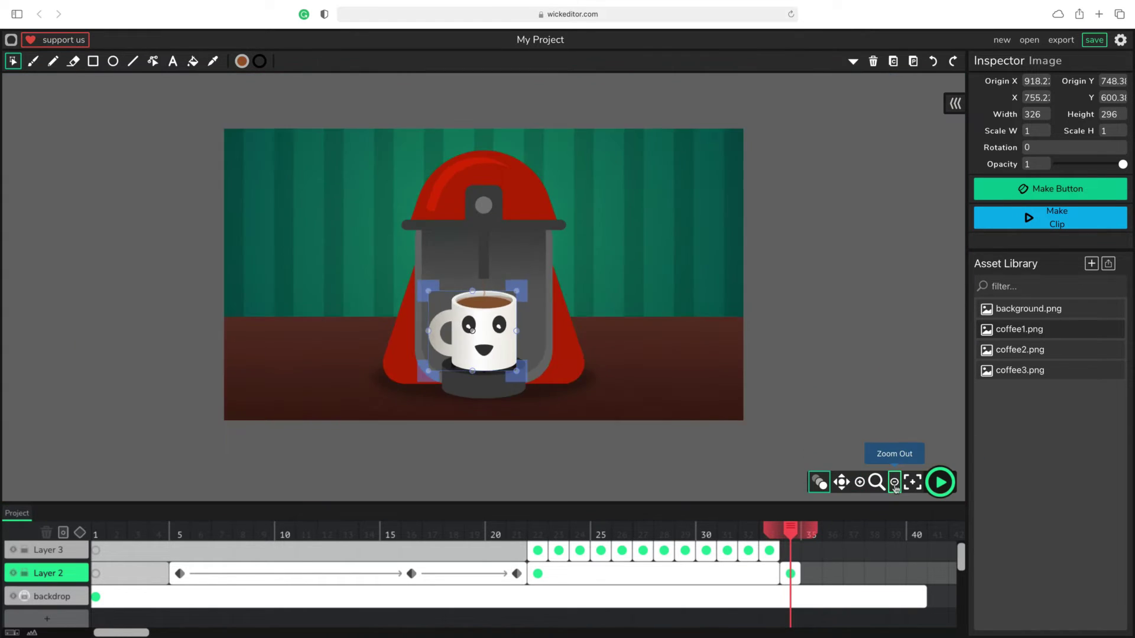
pyautogui.scroll(1, 528, 588)
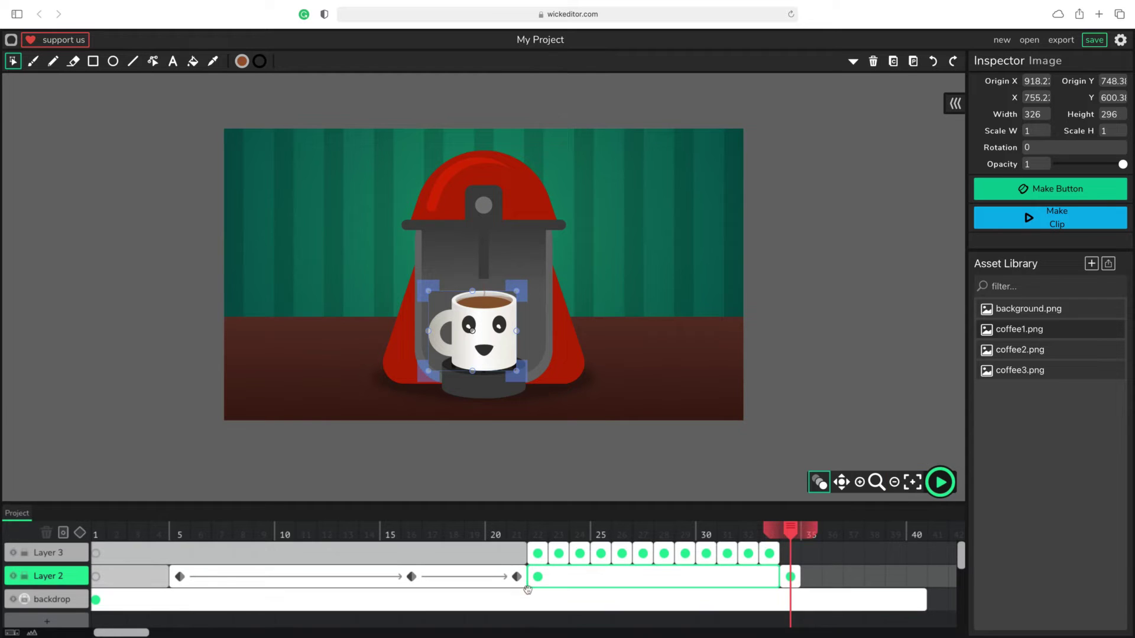
pyautogui.moveTo(142, 633); pyautogui.dragTo(282, 633)
pyautogui.click(305, 575)
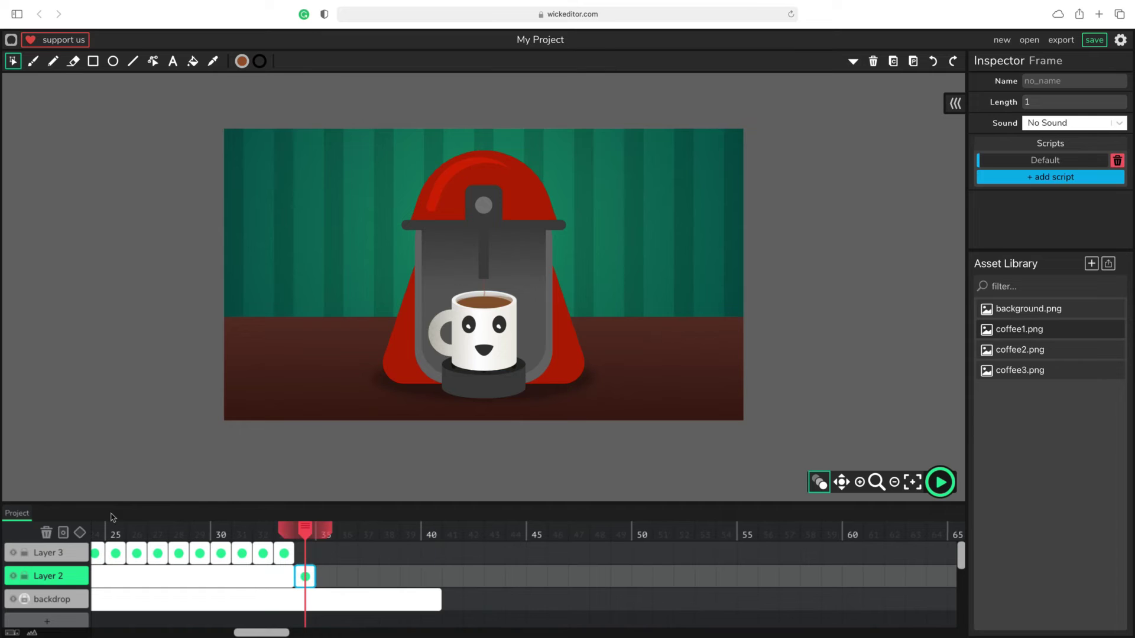
pyautogui.click(79, 532)
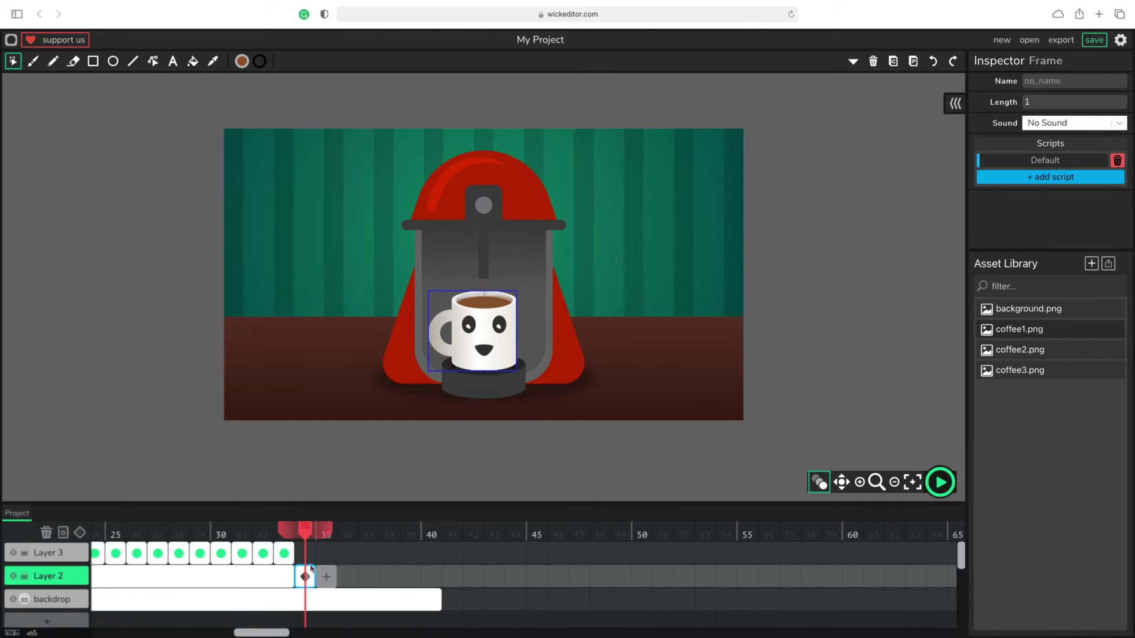
pyautogui.moveTo(315, 570); pyautogui.dragTo(372, 574)
pyautogui.click(372, 575)
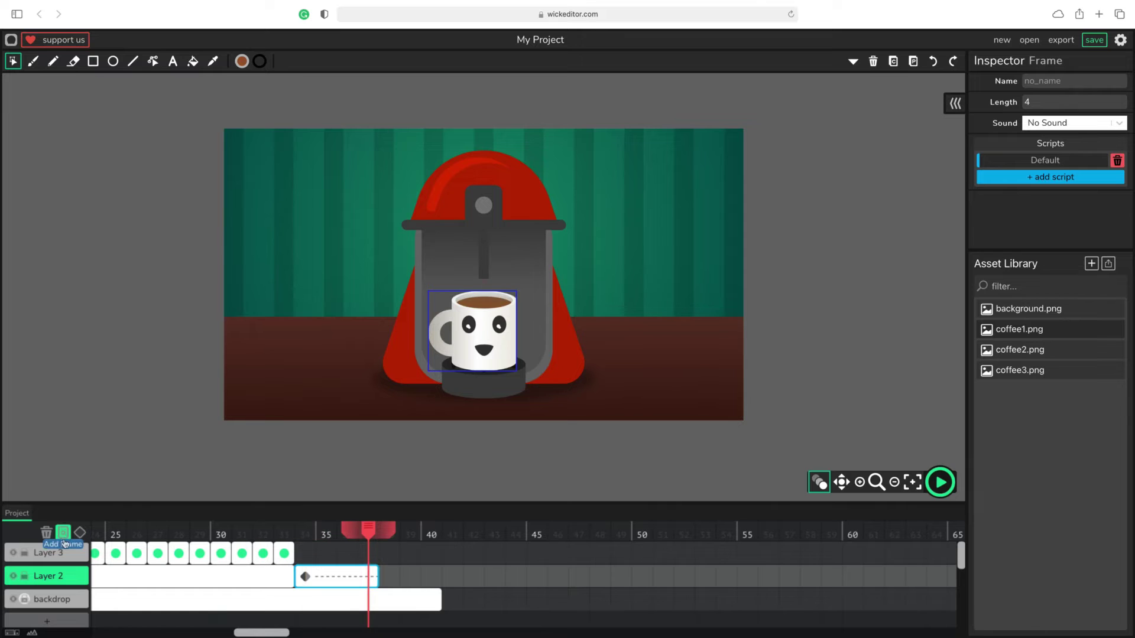
# Add tween keyframes at frames 37 and 41 on Layer 2, extending the smiling mug's frame to a length of 12
pyautogui.click(62, 538)
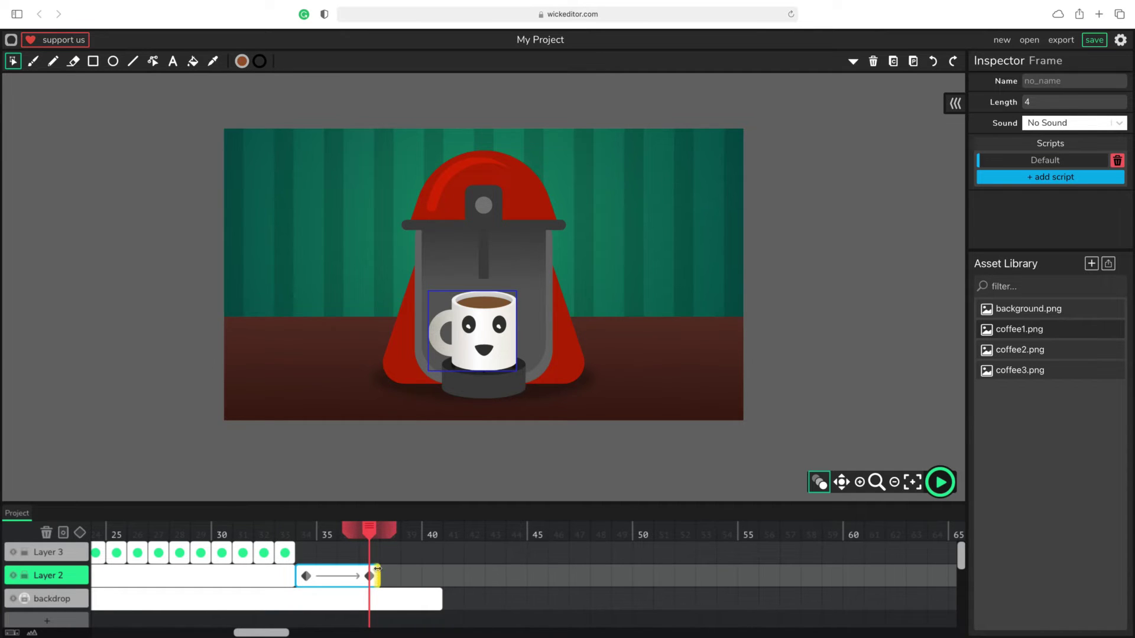
pyautogui.moveTo(378, 572); pyautogui.dragTo(539, 574)
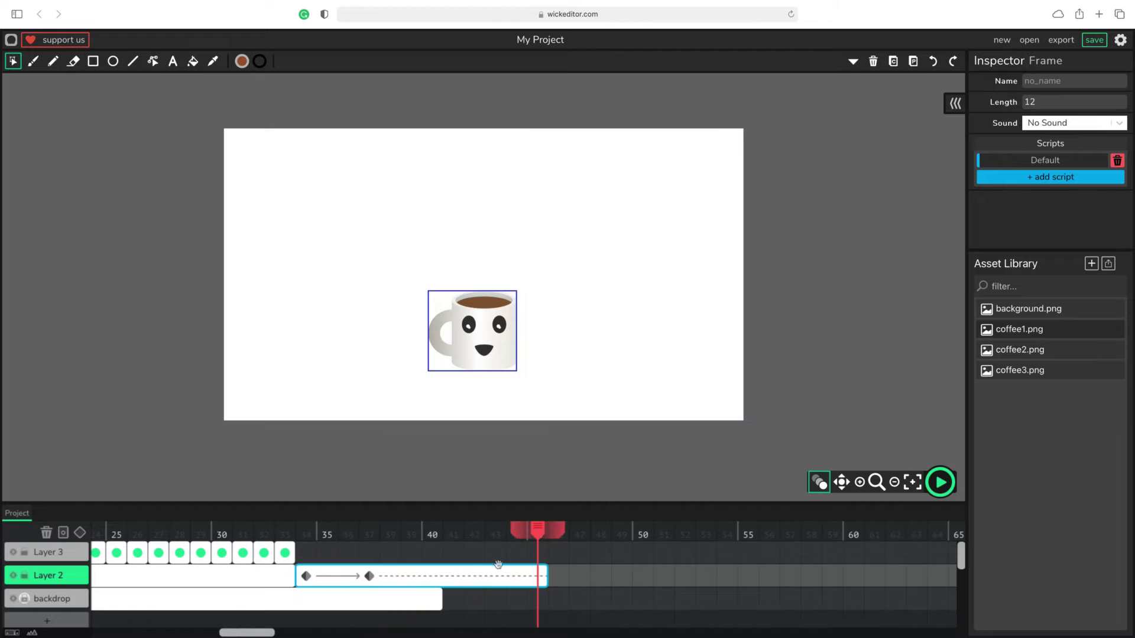
pyautogui.click(80, 532)
# Extend the backdrop frame to a length of 55 and place a last tween keyframe at frame 48 on Layer 2
pyautogui.moveTo(538, 576); pyautogui.dragTo(758, 599)
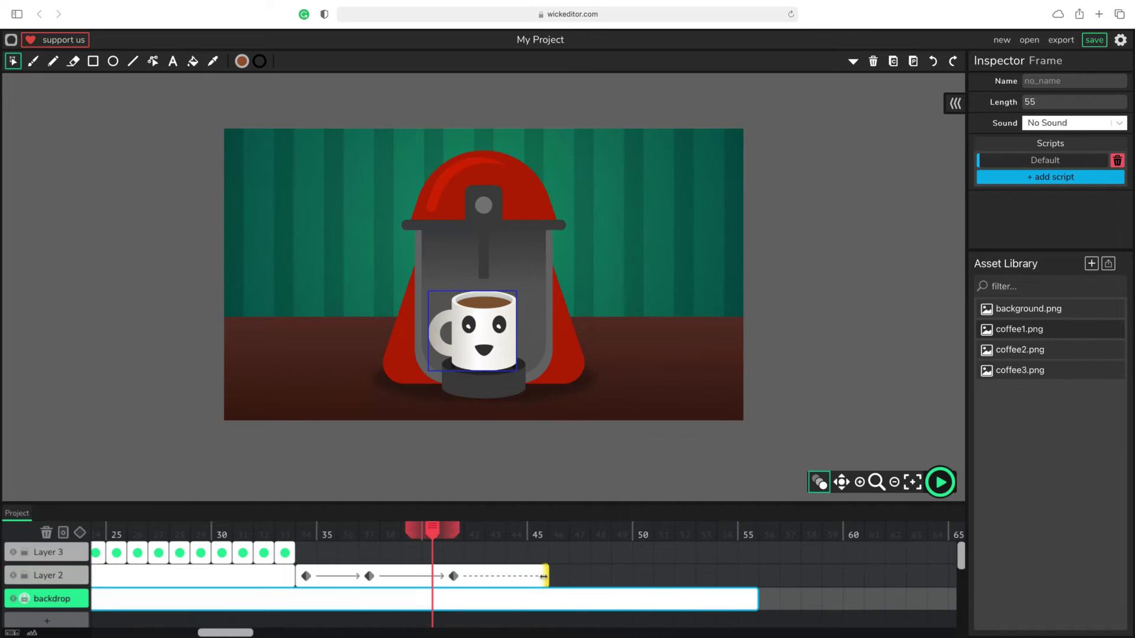
pyautogui.click(540, 577)
pyautogui.click(80, 533)
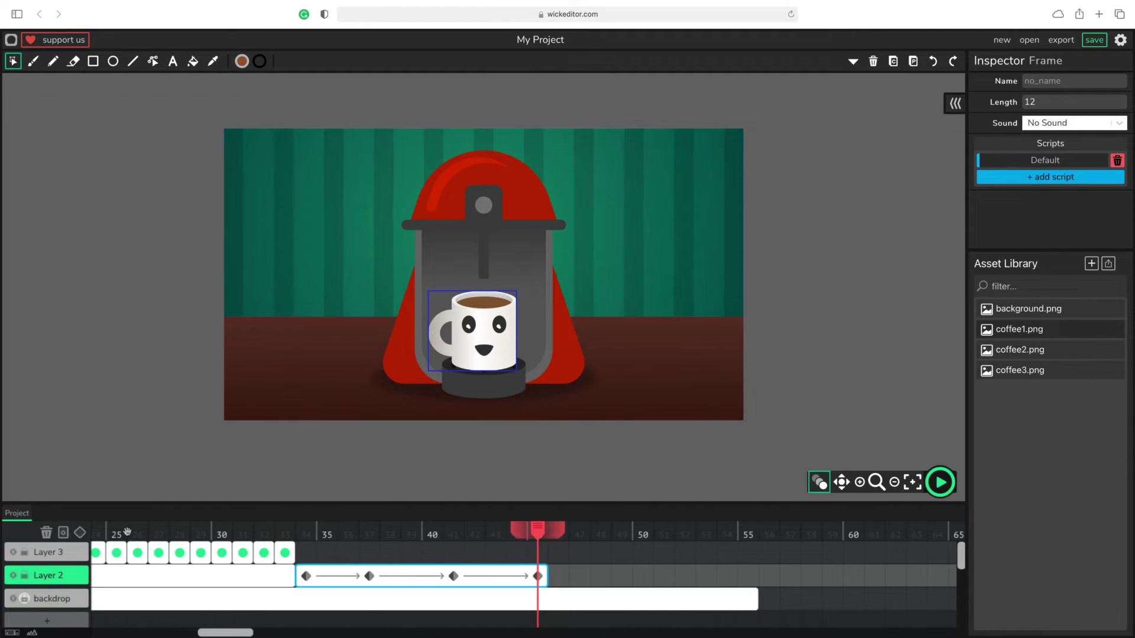
pyautogui.moveTo(542, 574); pyautogui.dragTo(601, 577)
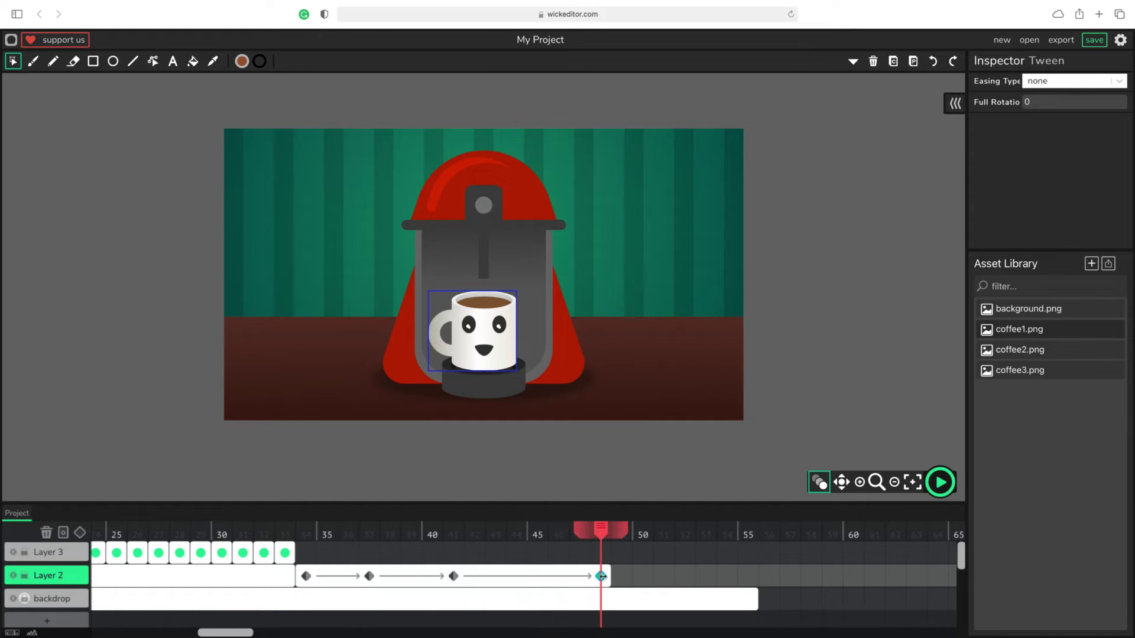
# At frame 48, move the mug off the stage past its right edge, shrink it to about 0.75 by 0.67 scale and tilt it slightly counterclockwise
pyautogui.click(497, 338)
pyautogui.moveTo(496, 338); pyautogui.dragTo(829, 283)
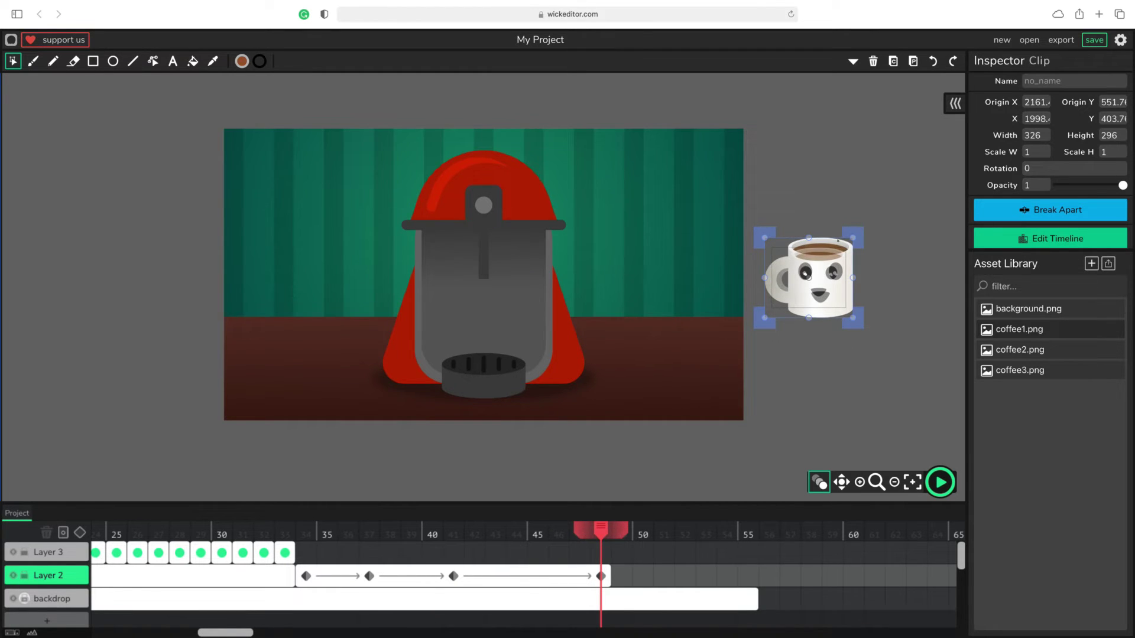
pyautogui.moveTo(837, 241); pyautogui.dragTo(834, 232)
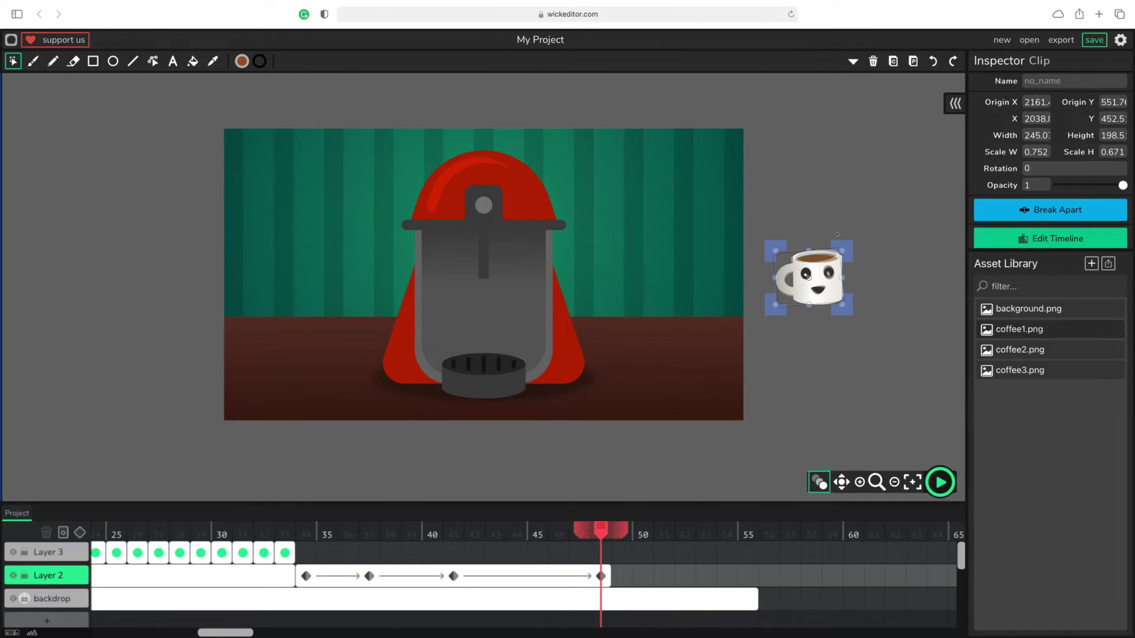
# At frame 41, lift the mug up and right off the tray, scaled to about 1.05 by 1.13 and rotated about 4.8 degrees
pyautogui.moveTo(598, 532); pyautogui.dragTo(452, 550)
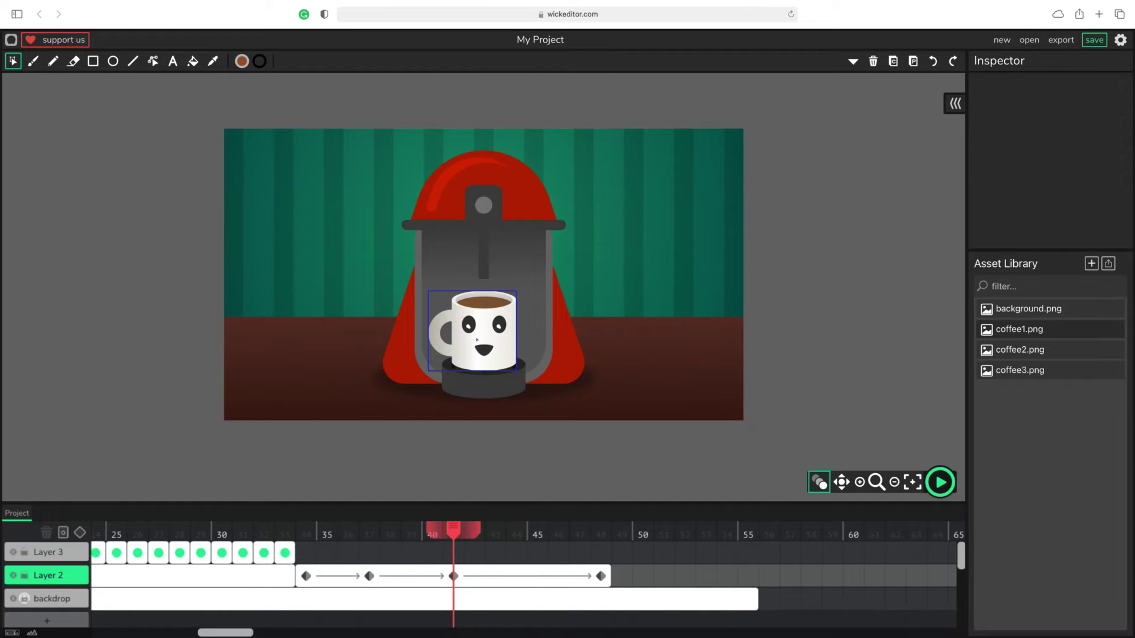
pyautogui.click(497, 329)
pyautogui.moveTo(497, 329); pyautogui.dragTo(526, 315)
pyautogui.moveTo(536, 270); pyautogui.dragTo(543, 264)
pyautogui.hotkey('ctrl', 'z')
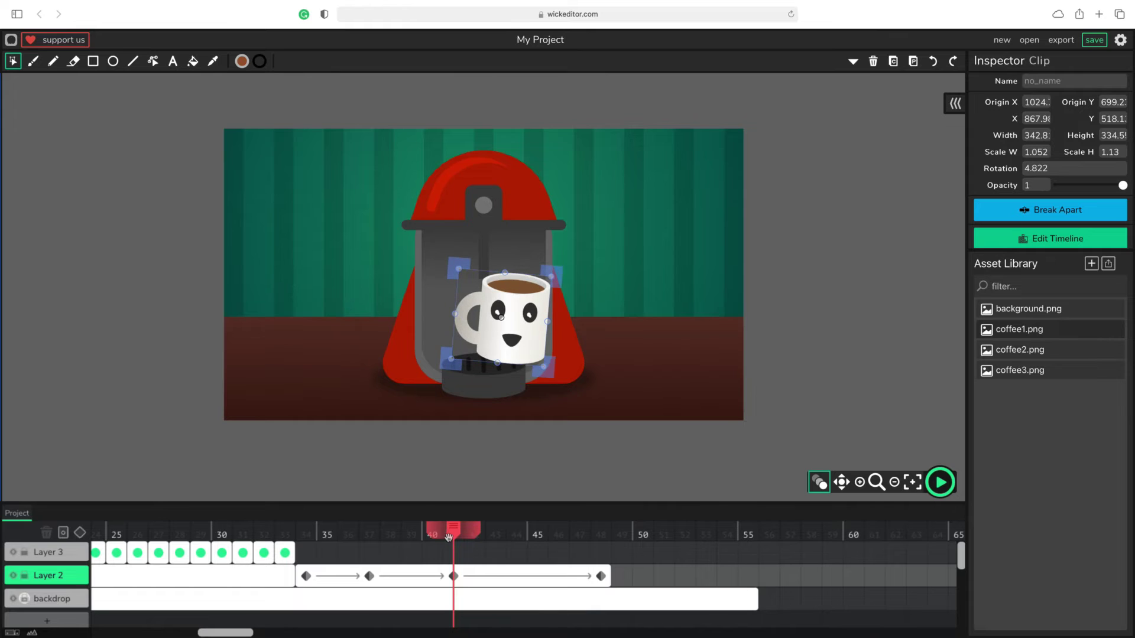
# Shorten the backdrop frame to a length of 52 and preview the whole animation with the stage recentred
pyautogui.moveTo(449, 535); pyautogui.dragTo(592, 551)
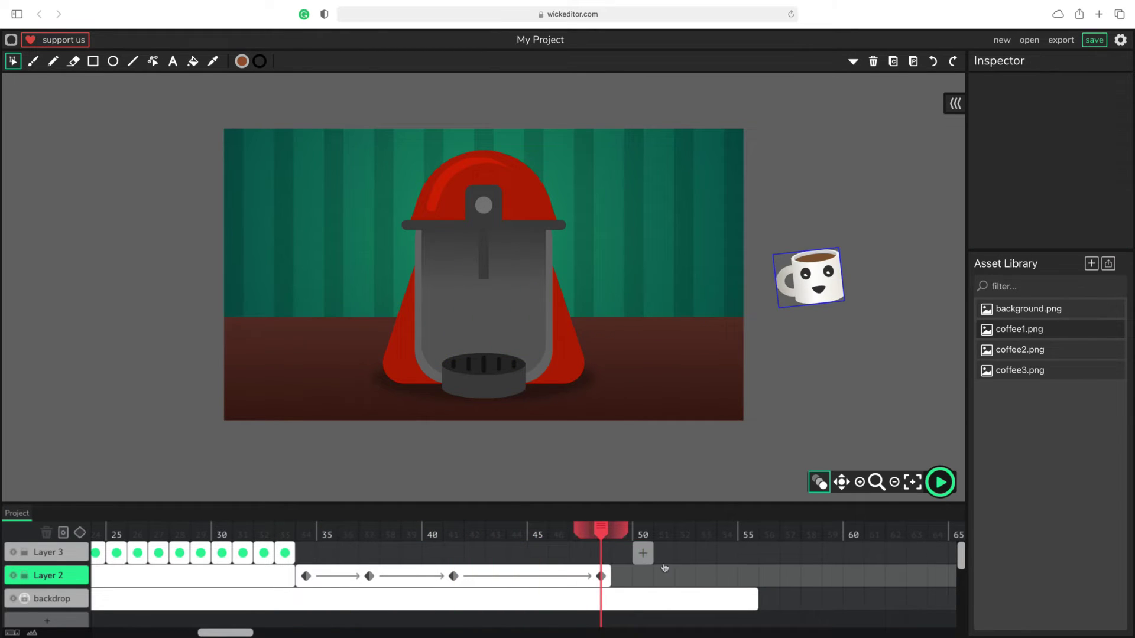
pyautogui.moveTo(756, 601); pyautogui.dragTo(692, 604)
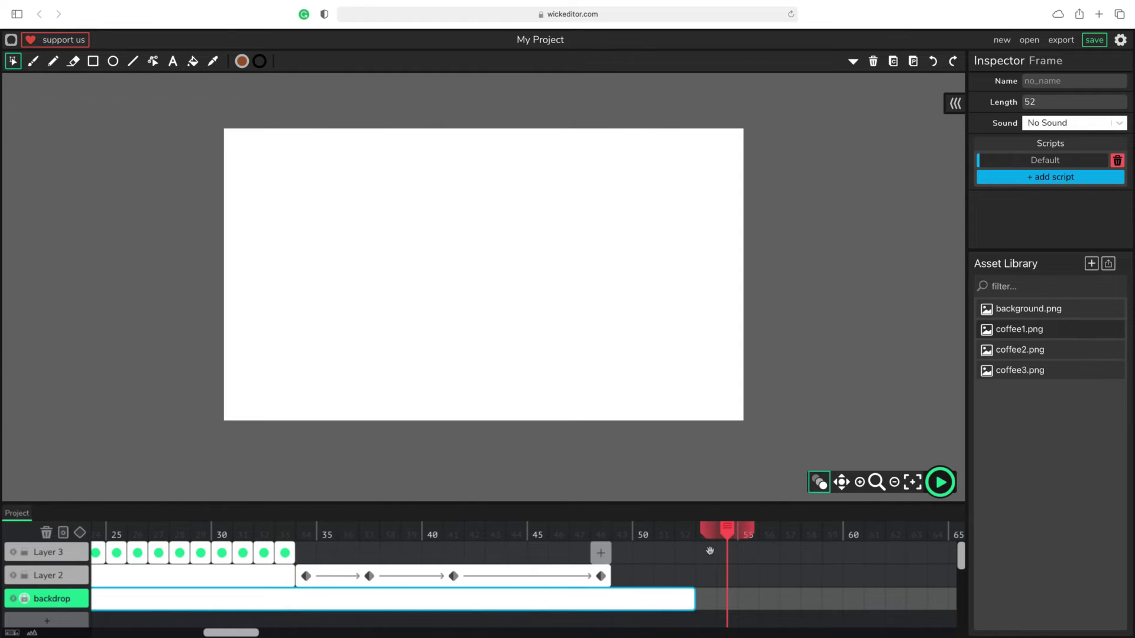
pyautogui.click(895, 484)
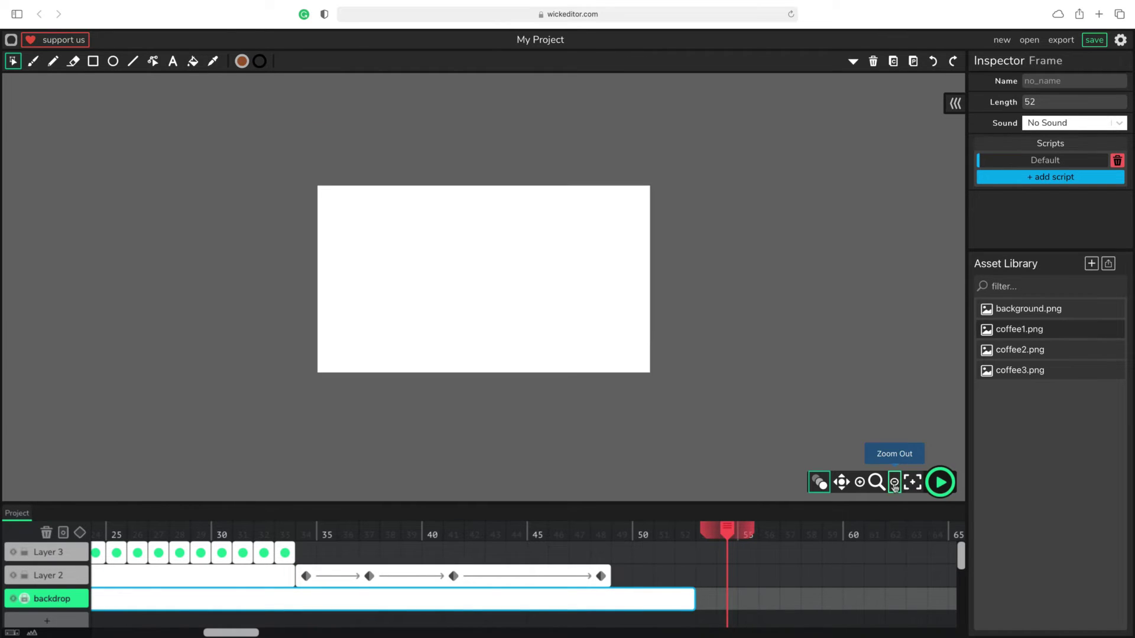
pyautogui.click(912, 483)
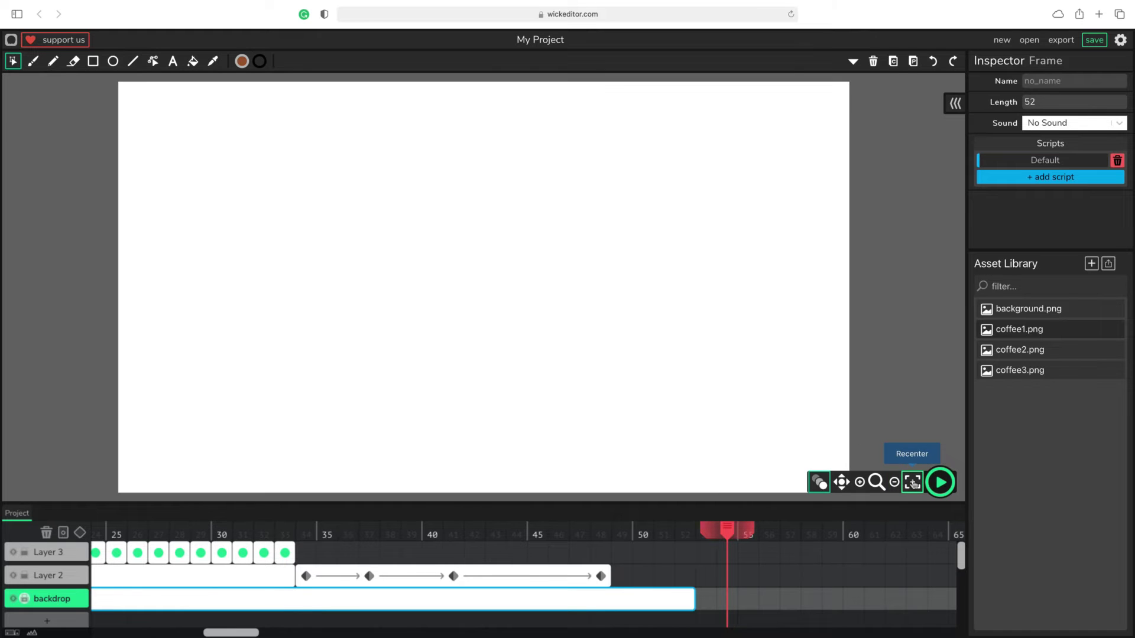
pyautogui.click(949, 486)
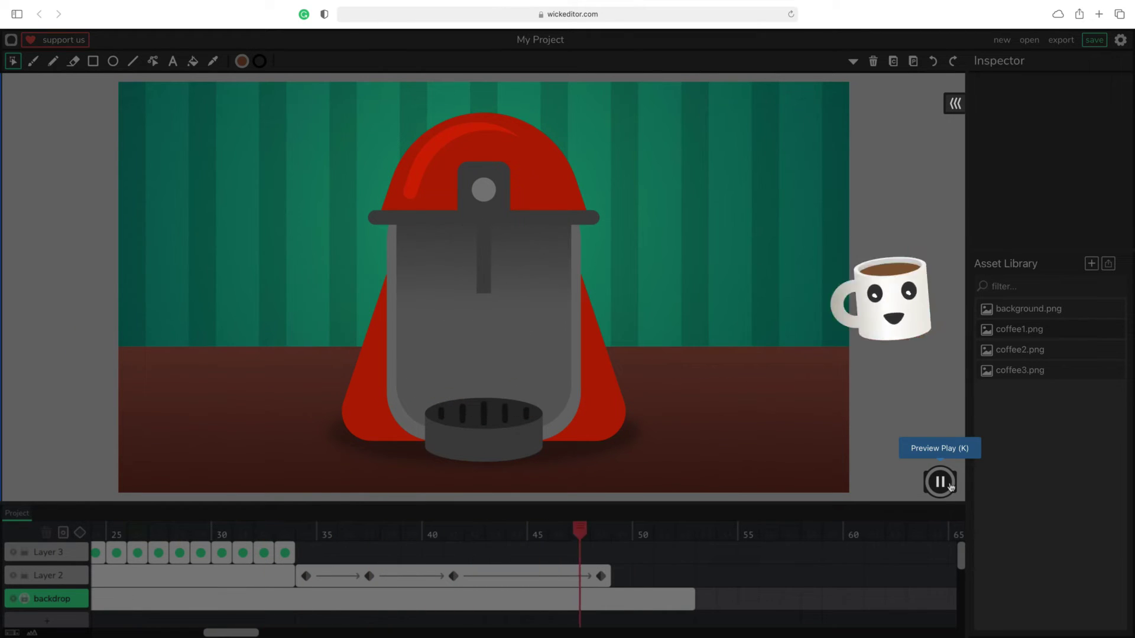
pyautogui.click(943, 482)
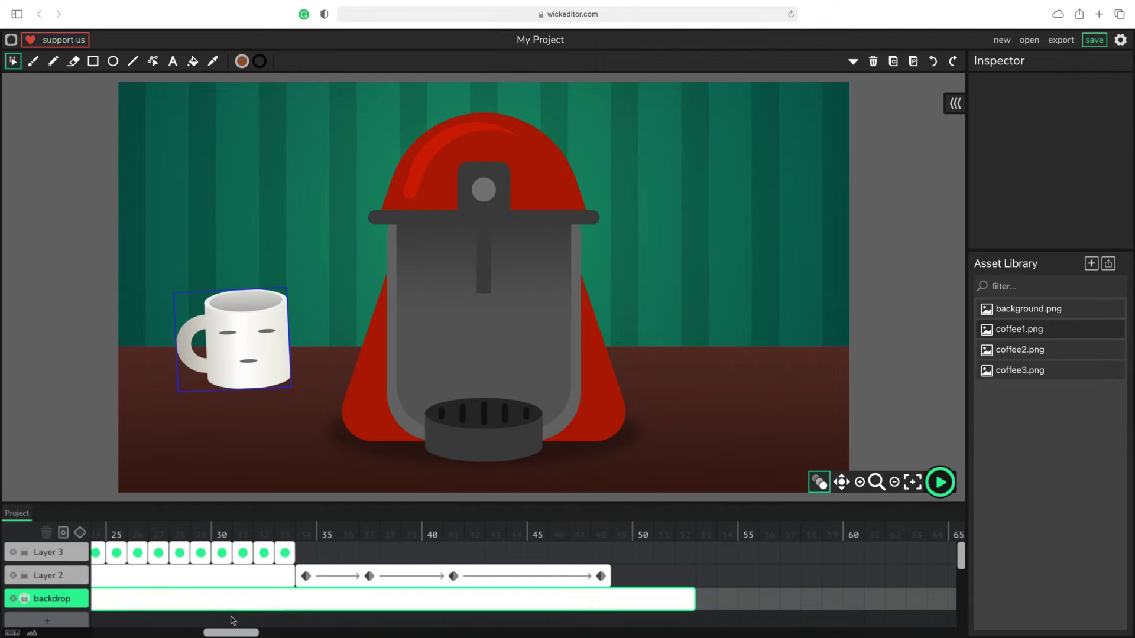
# Add a new layer, Layer 4, move it above Layer 3 and add a frame at frame 21 on it
pyautogui.hscroll(-10, 230, 632)
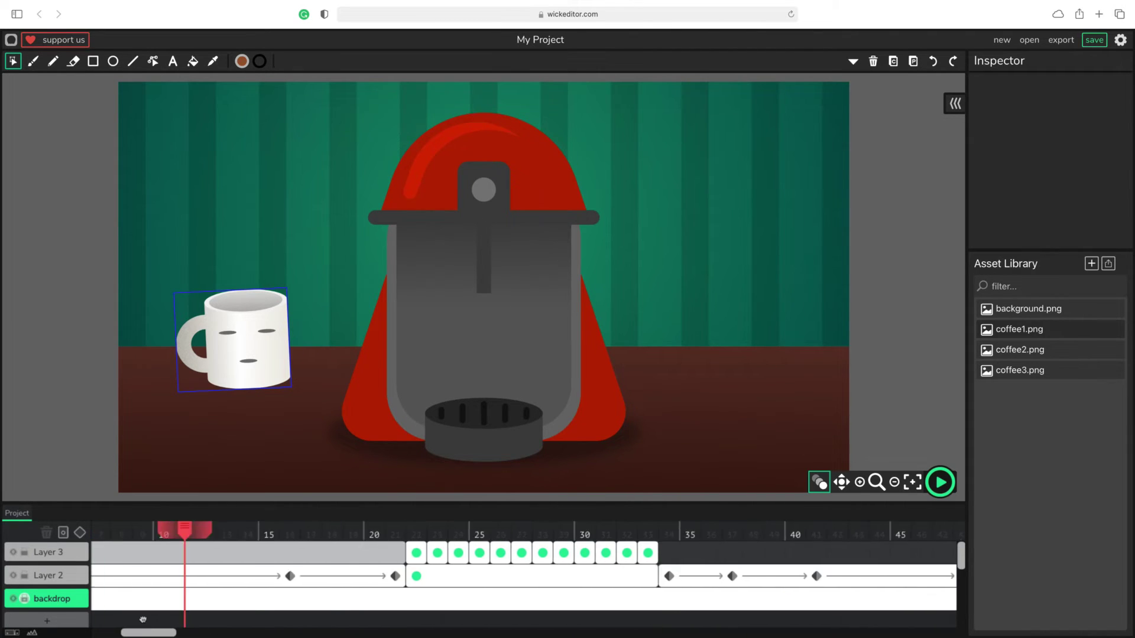
pyautogui.click(894, 482)
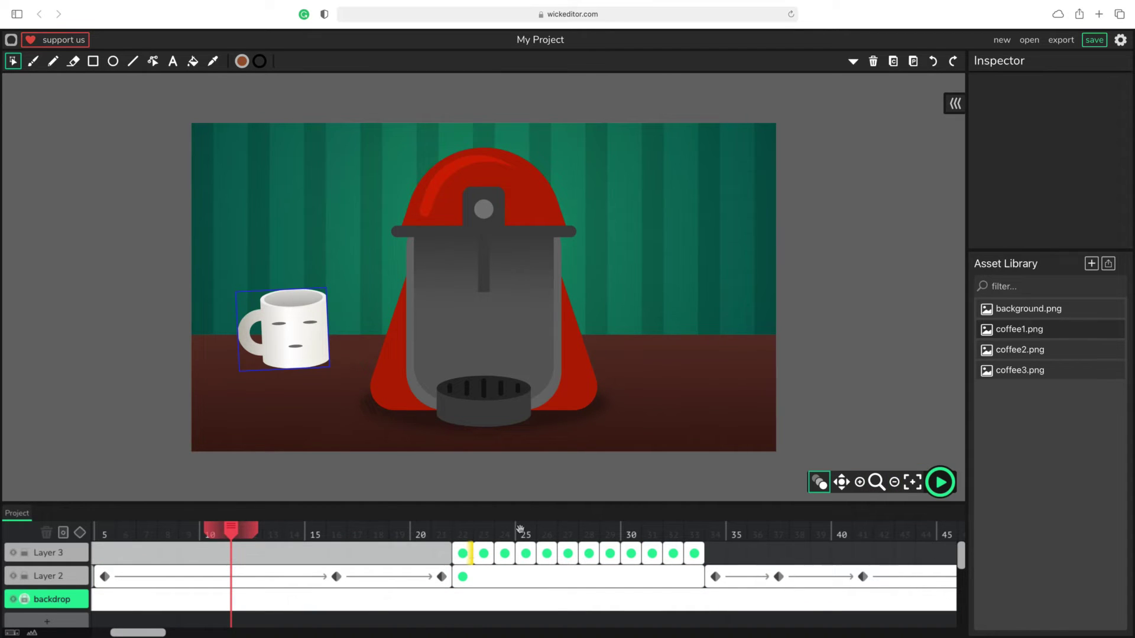
pyautogui.click(75, 621)
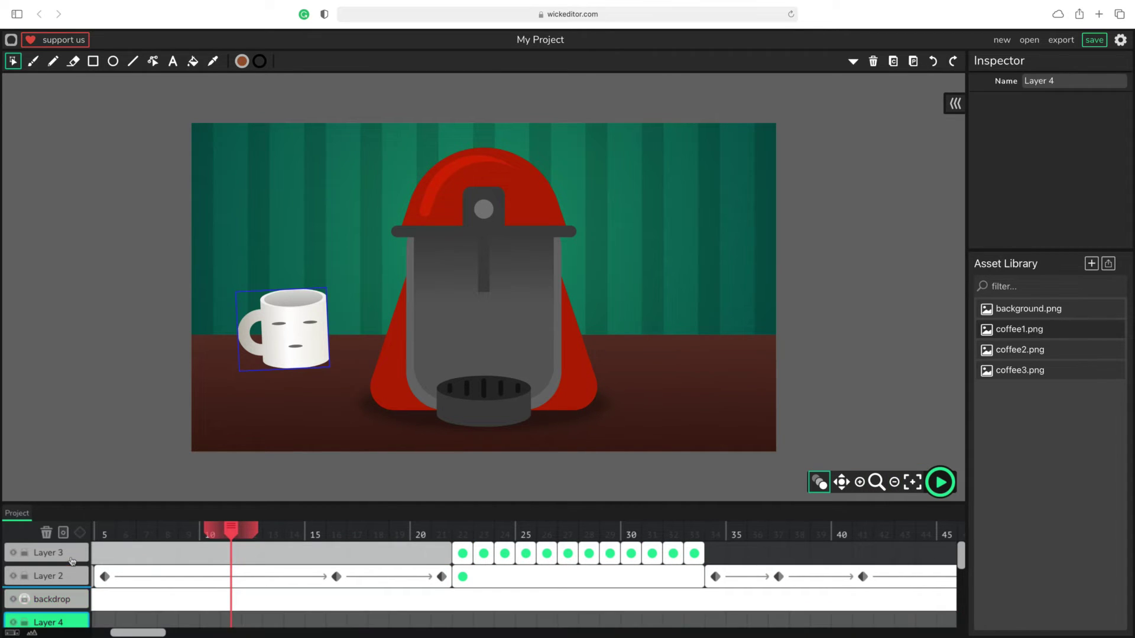
pyautogui.moveTo(71, 560); pyautogui.dragTo(73, 547)
pyautogui.moveTo(228, 528); pyautogui.dragTo(442, 529)
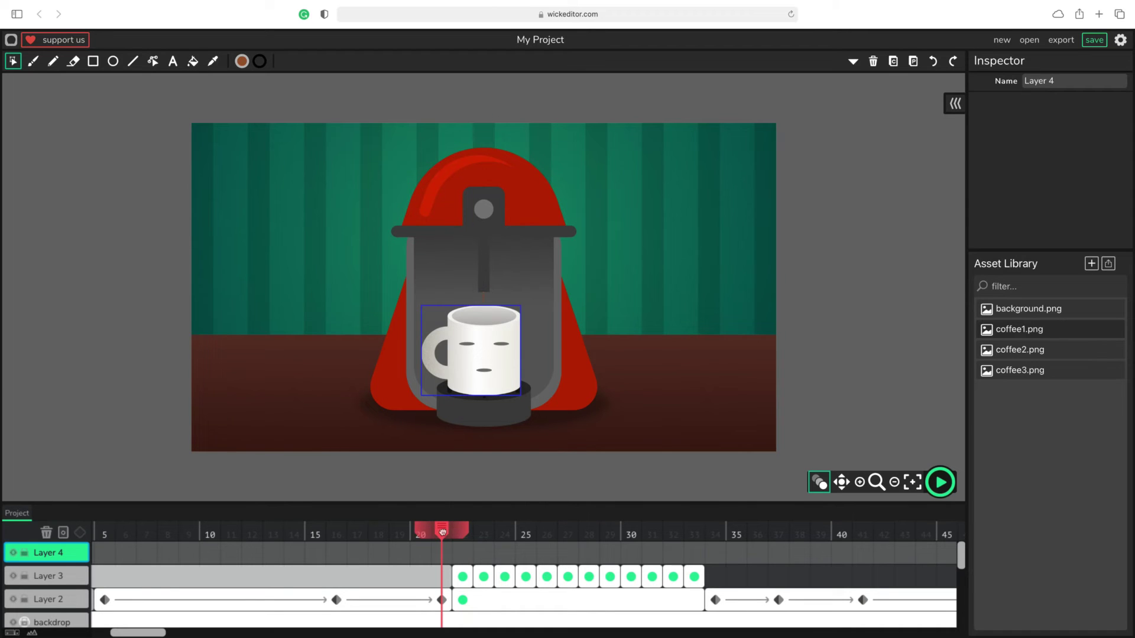
pyautogui.click(444, 555)
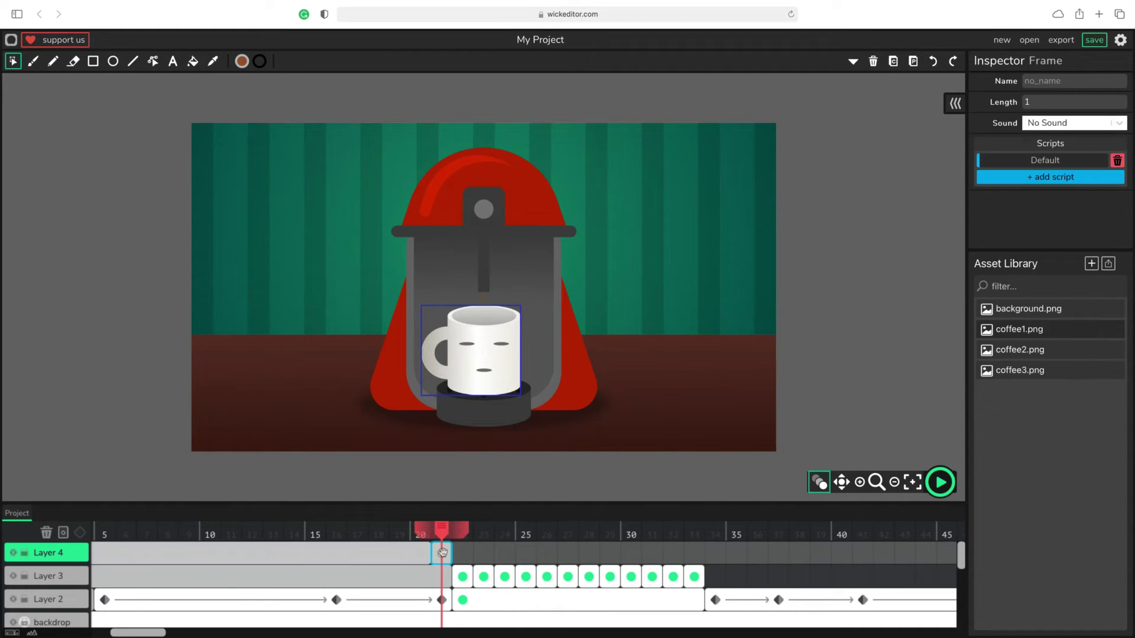
# Set up the Ellipse tool with the bright green fill 0ACC51 and a stroke width of 0
pyautogui.click(114, 63)
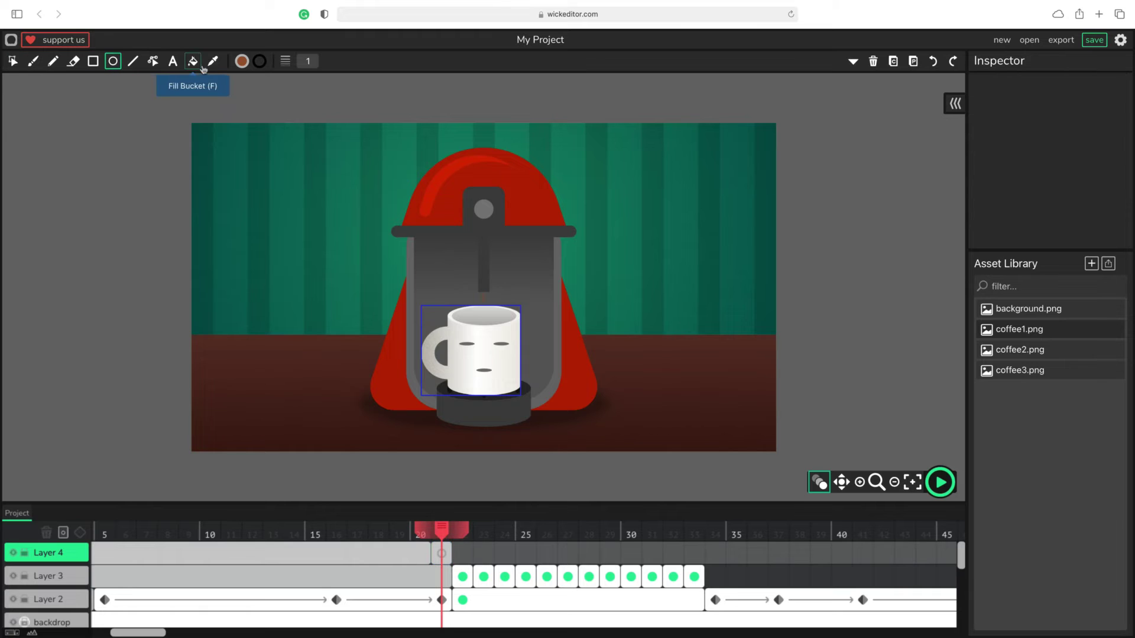
pyautogui.click(242, 61)
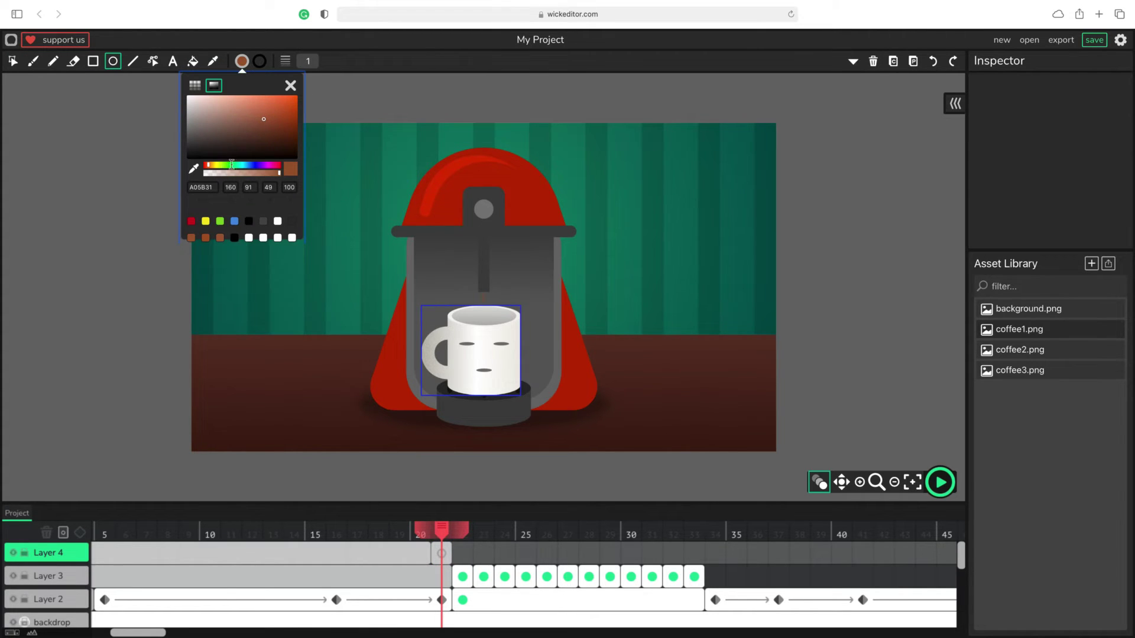
pyautogui.click(235, 165)
pyautogui.click(290, 117)
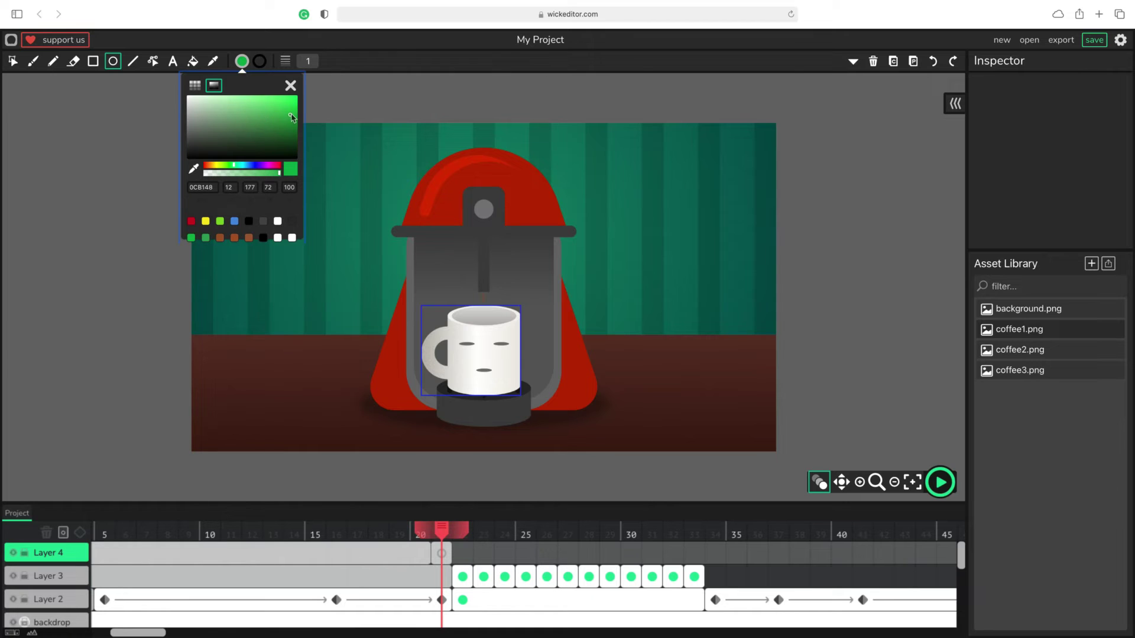
pyautogui.click(292, 108)
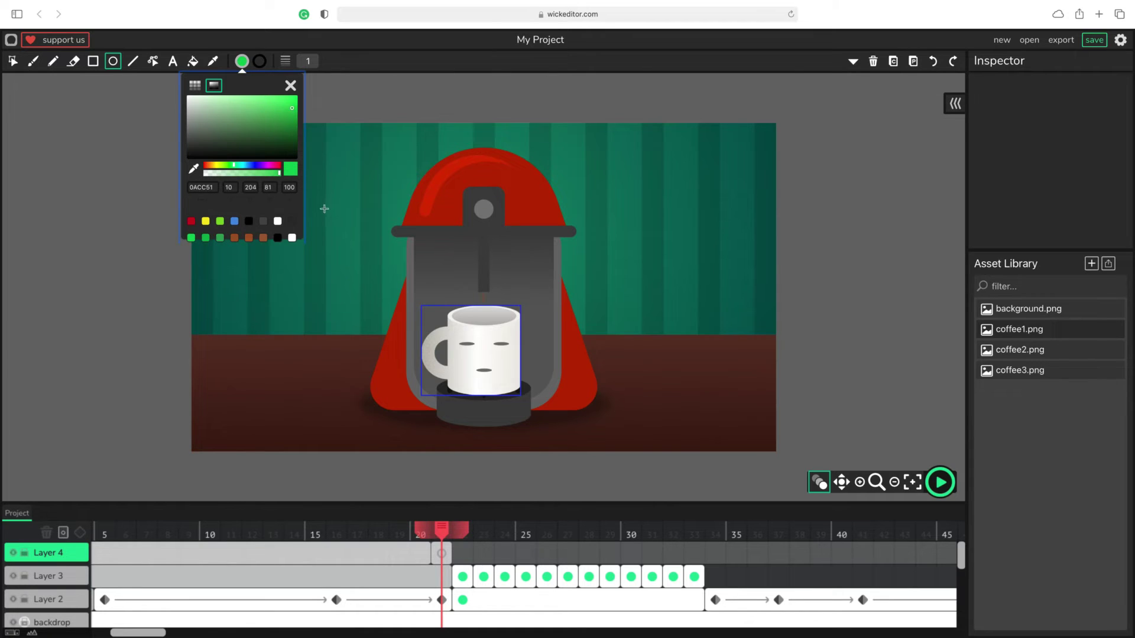
pyautogui.click(314, 61)
pyautogui.moveTo(275, 78); pyautogui.dragTo(261, 79)
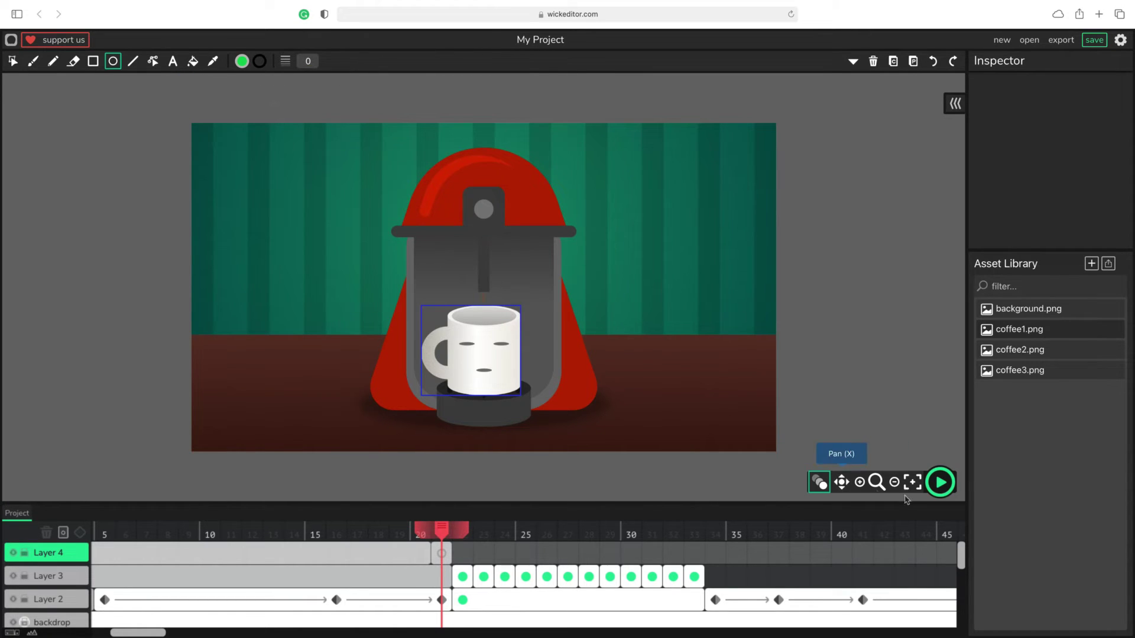
# Draw a green circle about 69 px wide on frame 21 of Layer 4 and align it over the coffee machine's round grey light
pyautogui.click(860, 483)
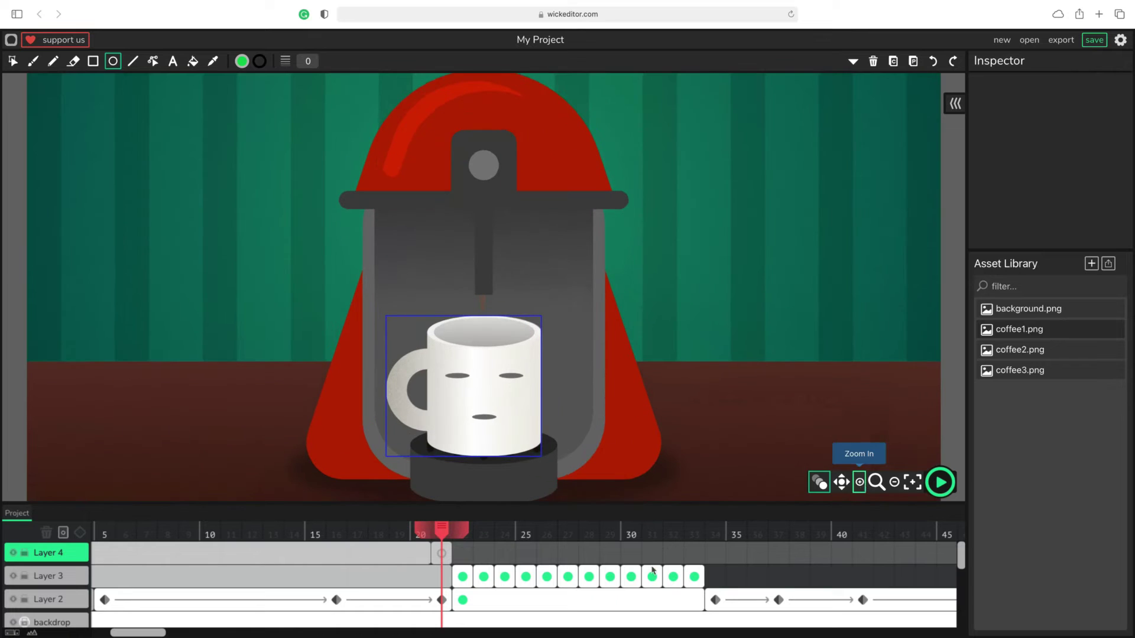
pyautogui.click(443, 554)
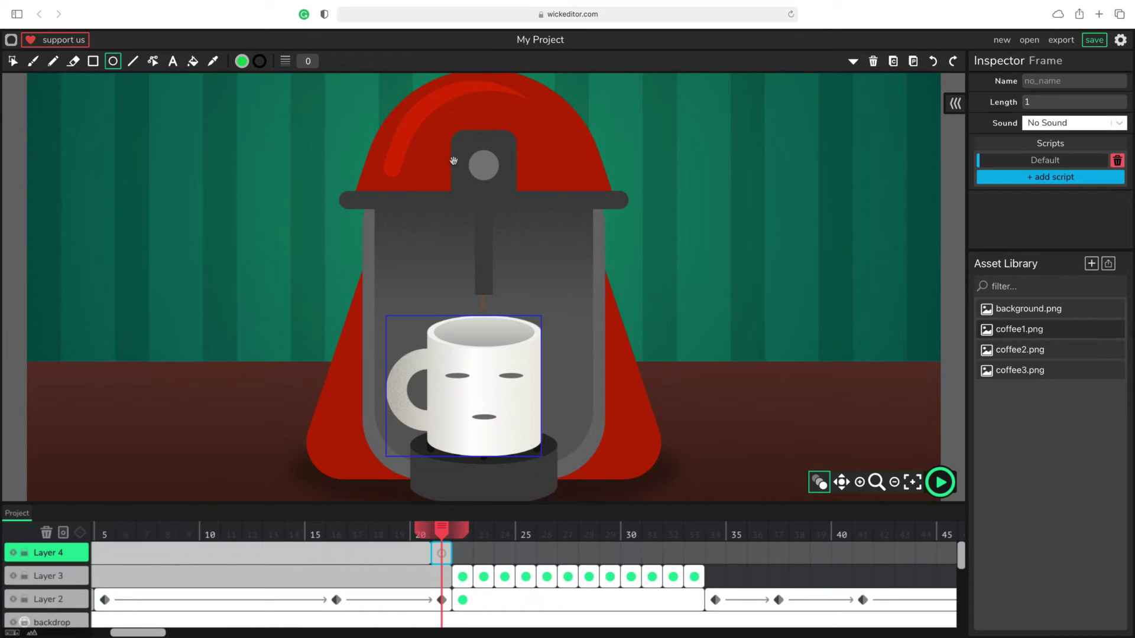
pyautogui.moveTo(468, 146); pyautogui.dragTo(500, 175)
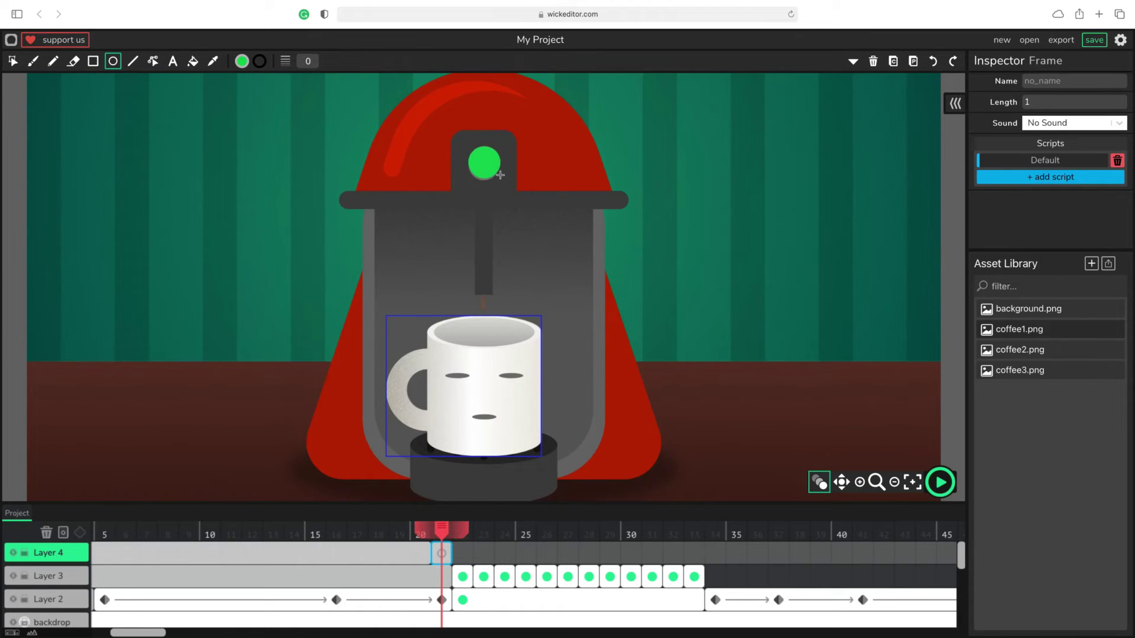
pyautogui.press('v')
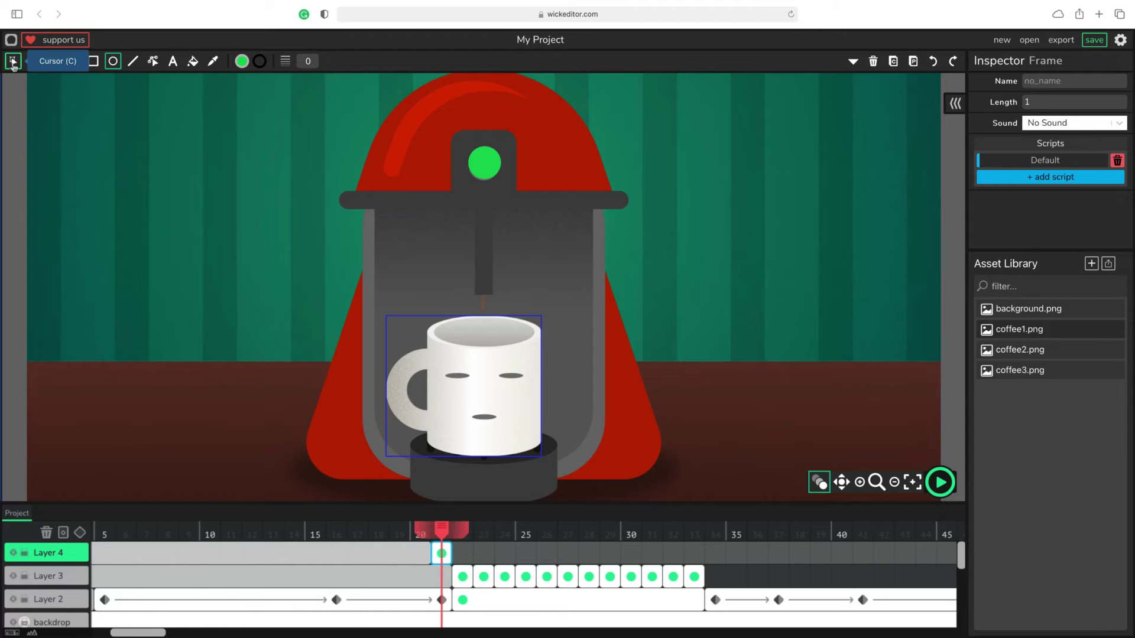
pyautogui.click(486, 159)
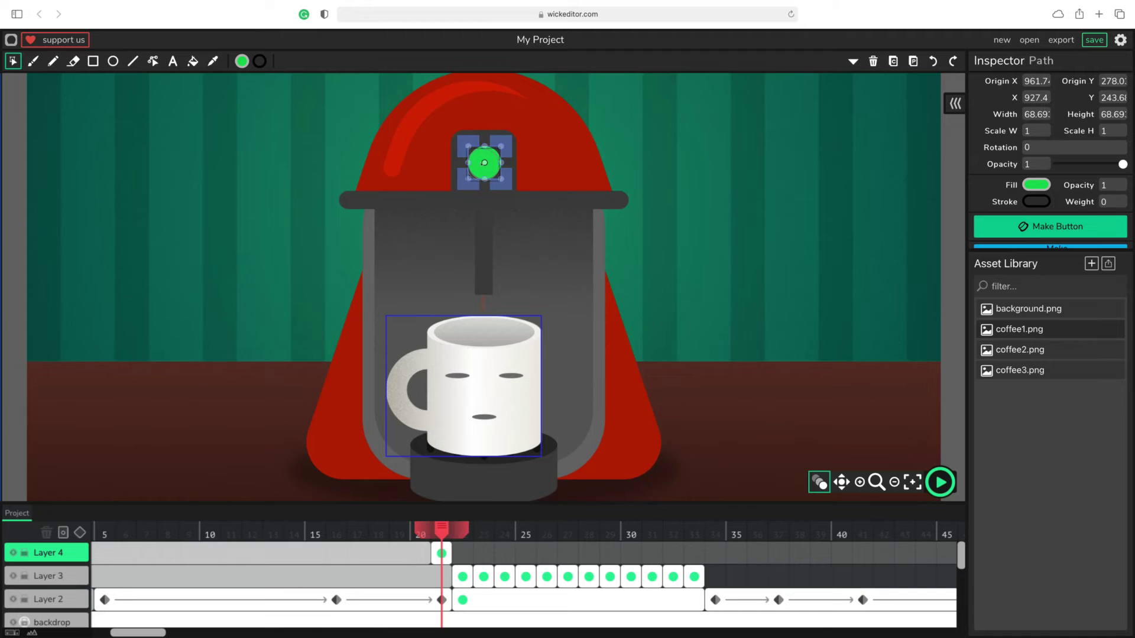
pyautogui.moveTo(485, 163); pyautogui.dragTo(485, 165)
# Extend the Layer 4 frame holding the green circle to a length of 14 and check its start around frame 21
pyautogui.click(445, 552)
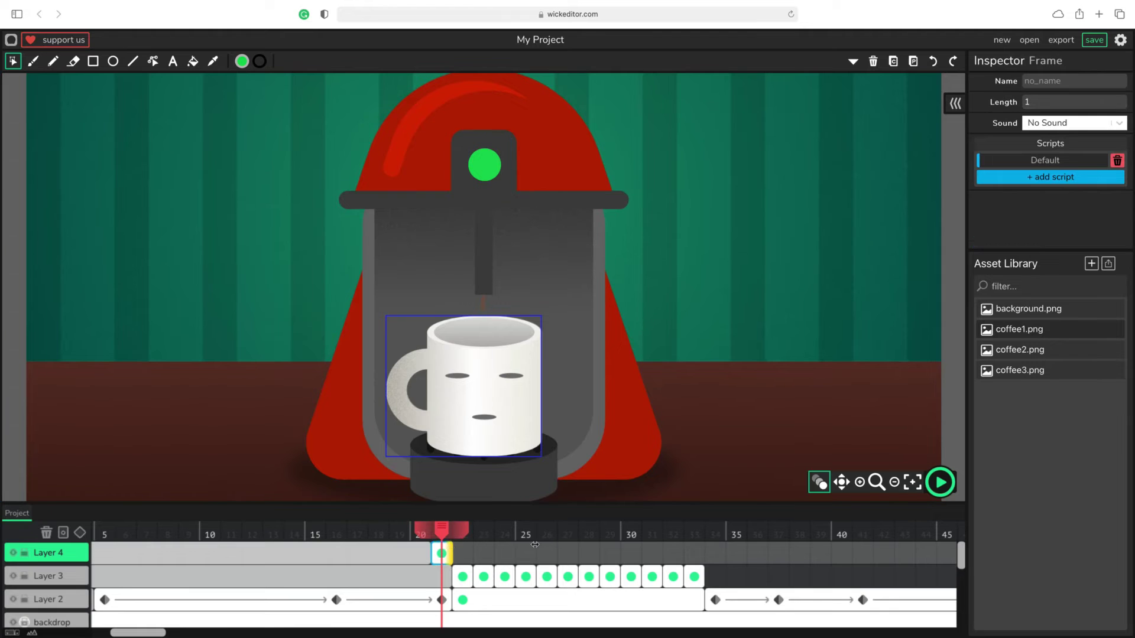
pyautogui.moveTo(451, 553); pyautogui.dragTo(720, 546)
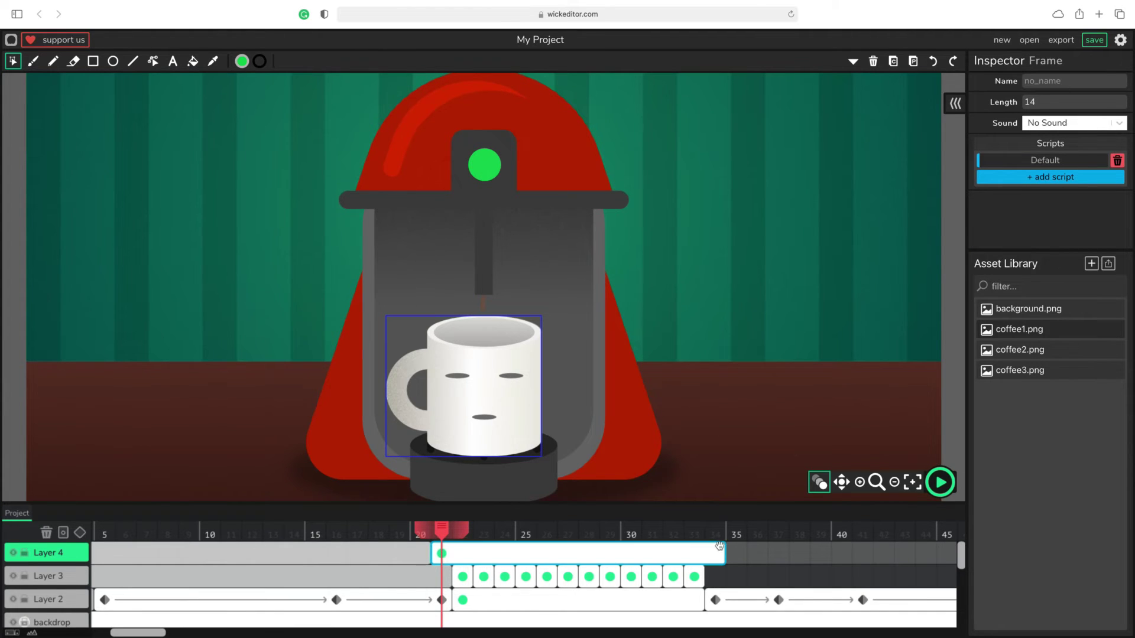
pyautogui.moveTo(442, 531)
pyautogui.mouseDown()
pyautogui.moveTo(355, 532)
pyautogui.moveTo(424, 534)
pyautogui.mouseUp()
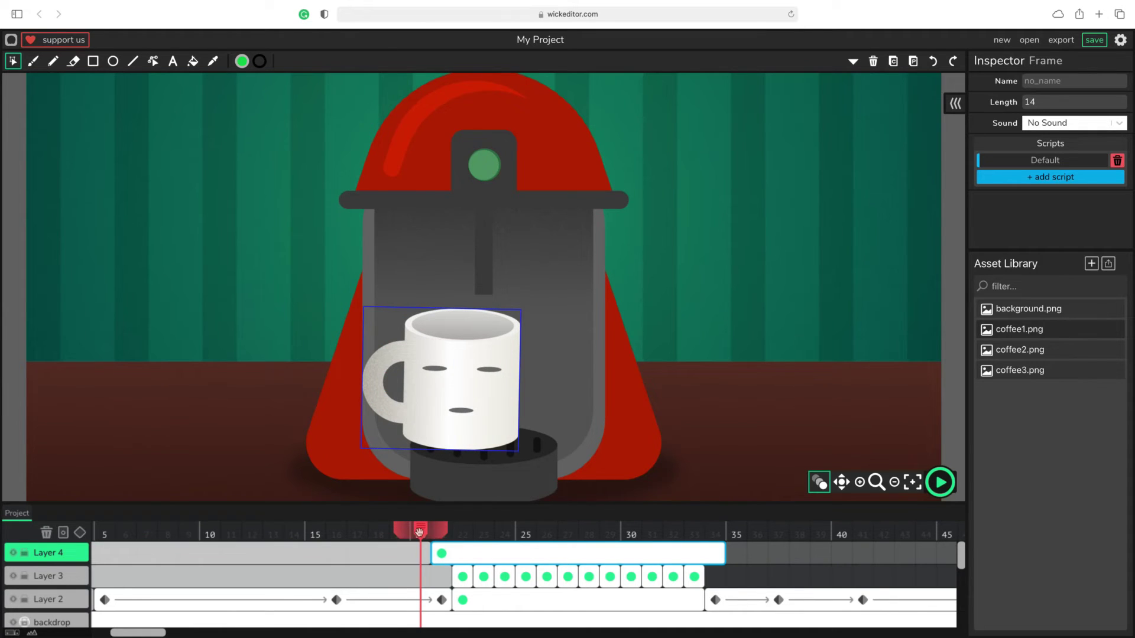
pyautogui.moveTo(428, 531); pyautogui.dragTo(444, 532)
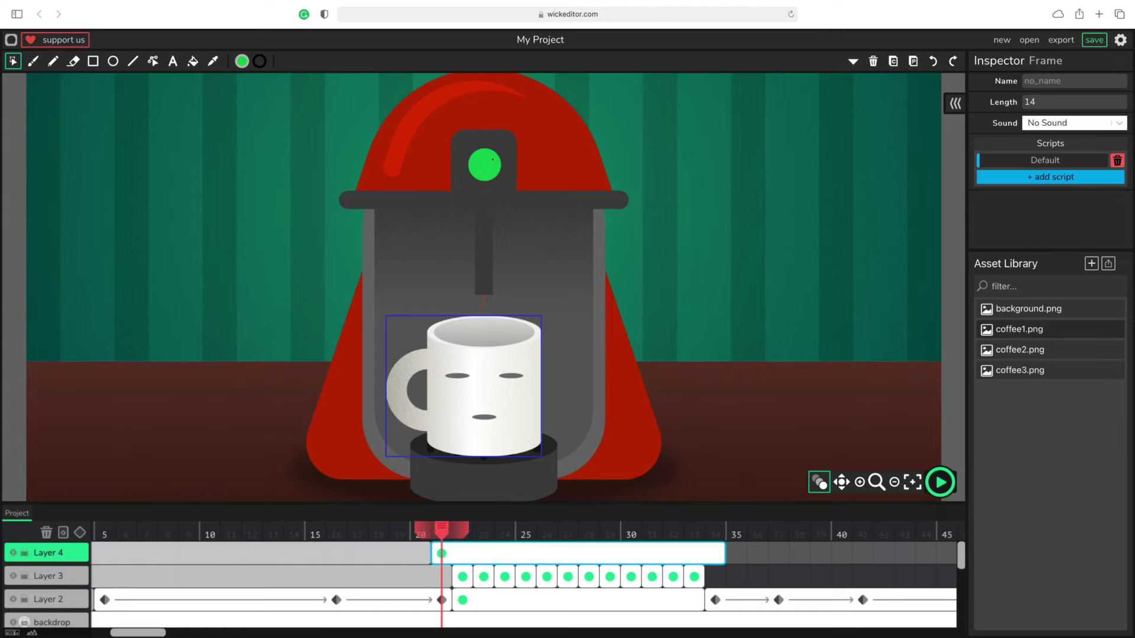
# Select the green light circle and scrub the timeline past frame 34 to check the light against the coffee pour and smiling mug
pyautogui.click(488, 160)
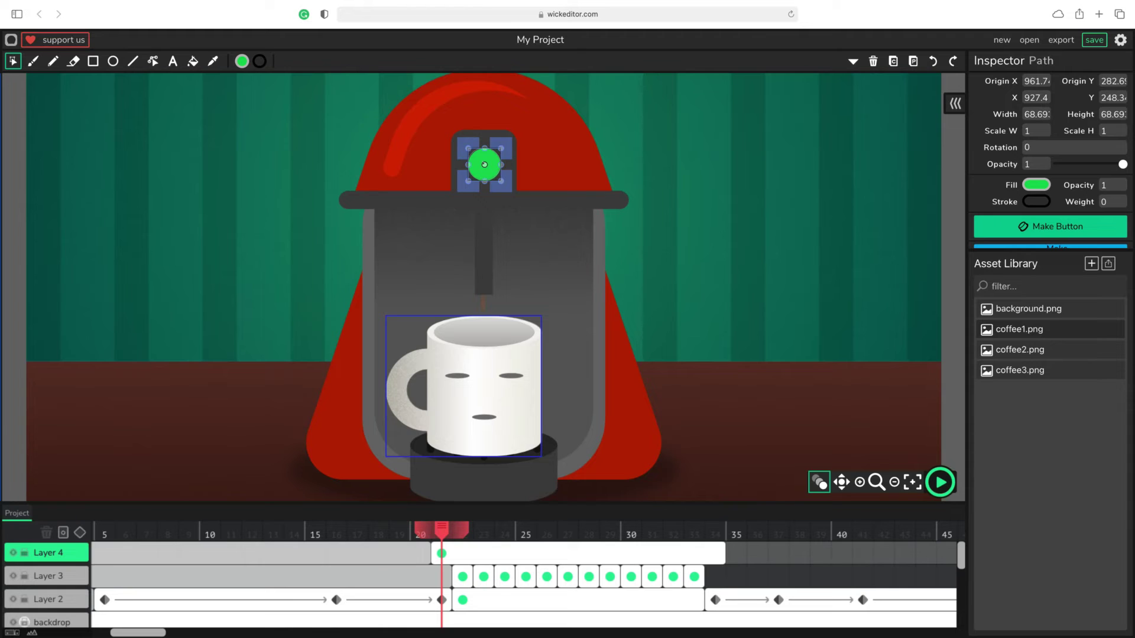
pyautogui.moveTo(442, 528); pyautogui.dragTo(863, 530)
pyautogui.moveTo(682, 535); pyautogui.dragTo(420, 530)
pyautogui.moveTo(544, 575); pyautogui.dragTo(732, 557)
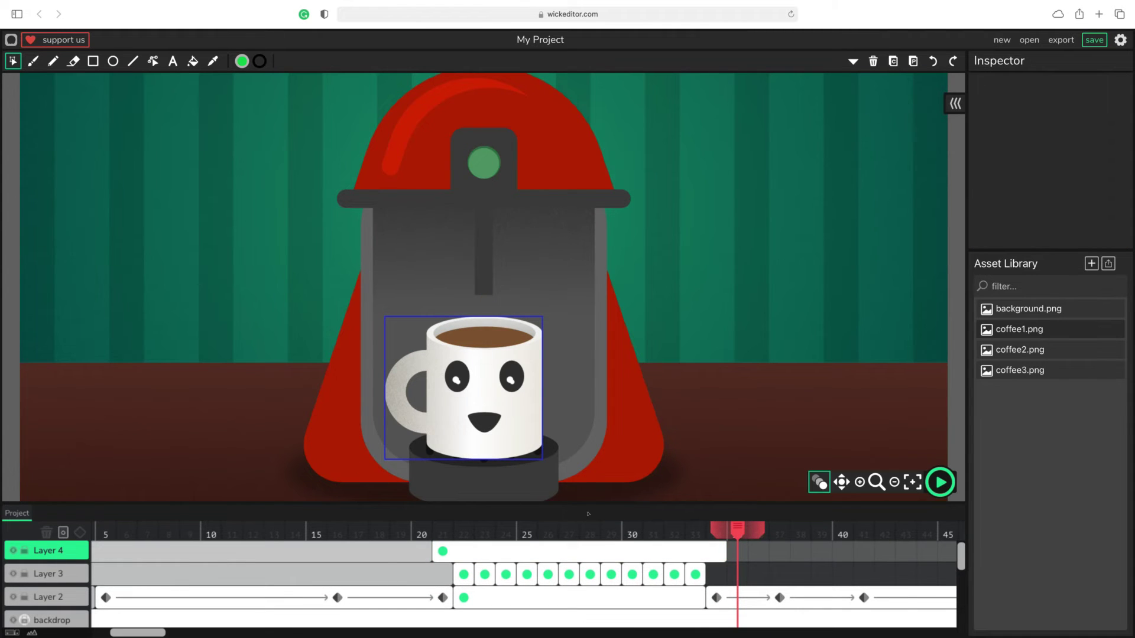
# Add a new layer, move it above Layer 4 and insert a blank frame on it at frame 22
pyautogui.scroll(1, 554, 583)
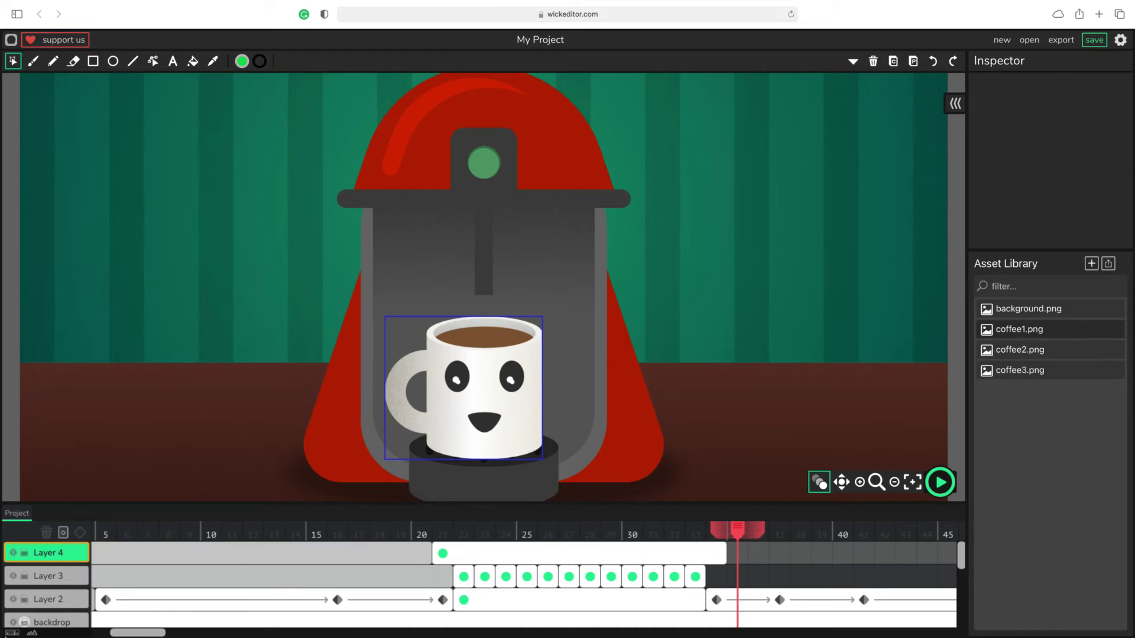
pyautogui.scroll(-3, 76, 568)
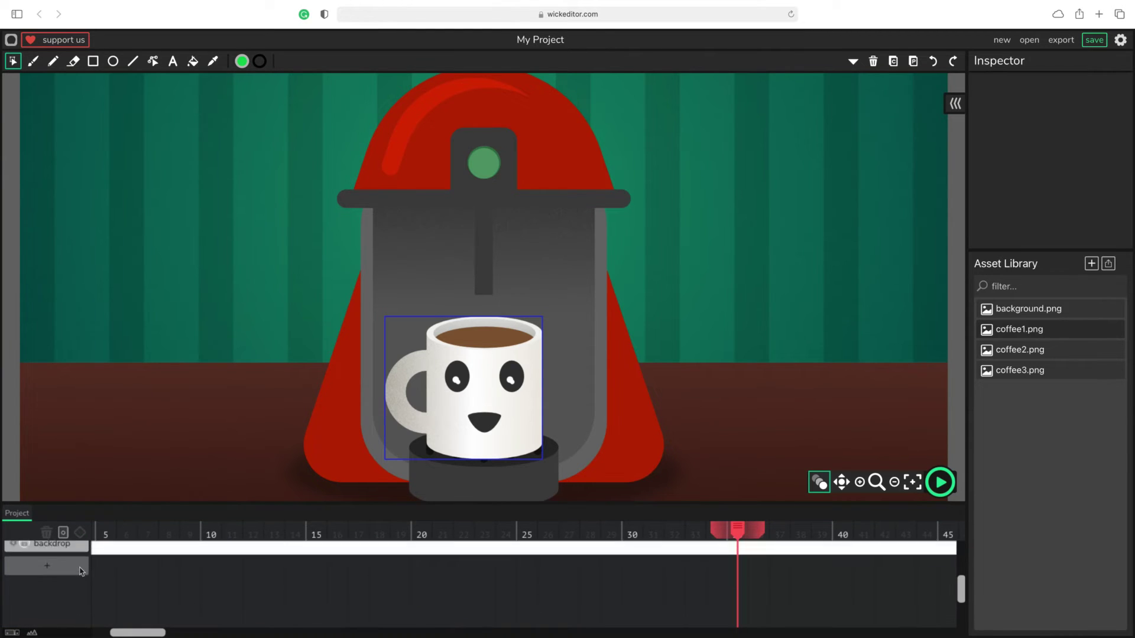
pyautogui.click(82, 571)
pyautogui.click(74, 604)
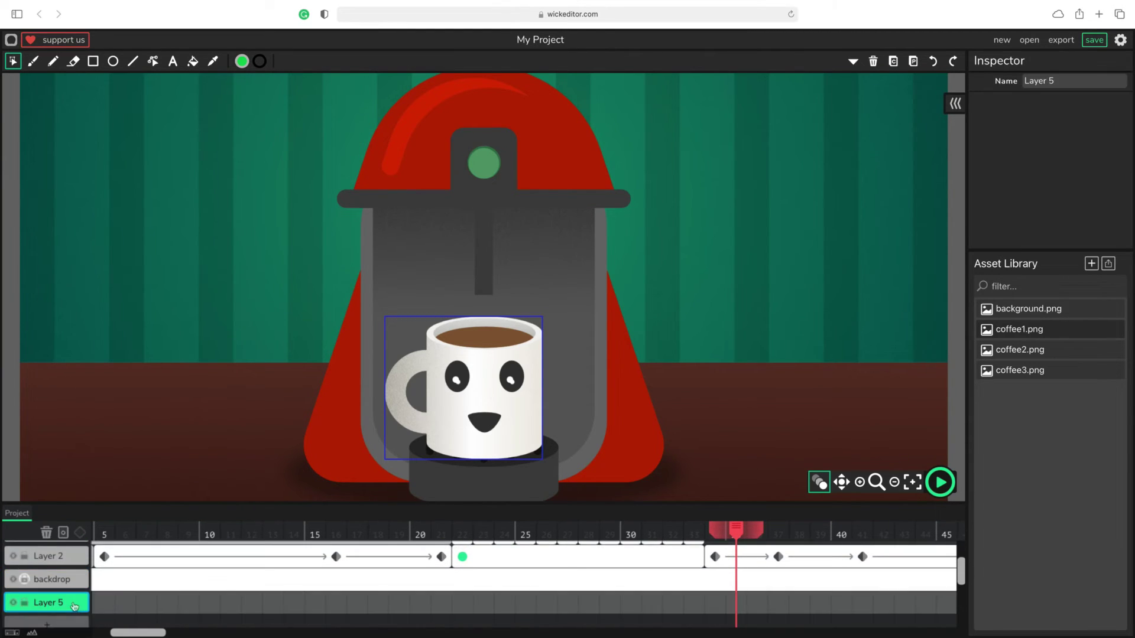
pyautogui.moveTo(74, 606); pyautogui.dragTo(81, 550)
pyautogui.moveTo(737, 532); pyautogui.dragTo(440, 553)
pyautogui.click(463, 553)
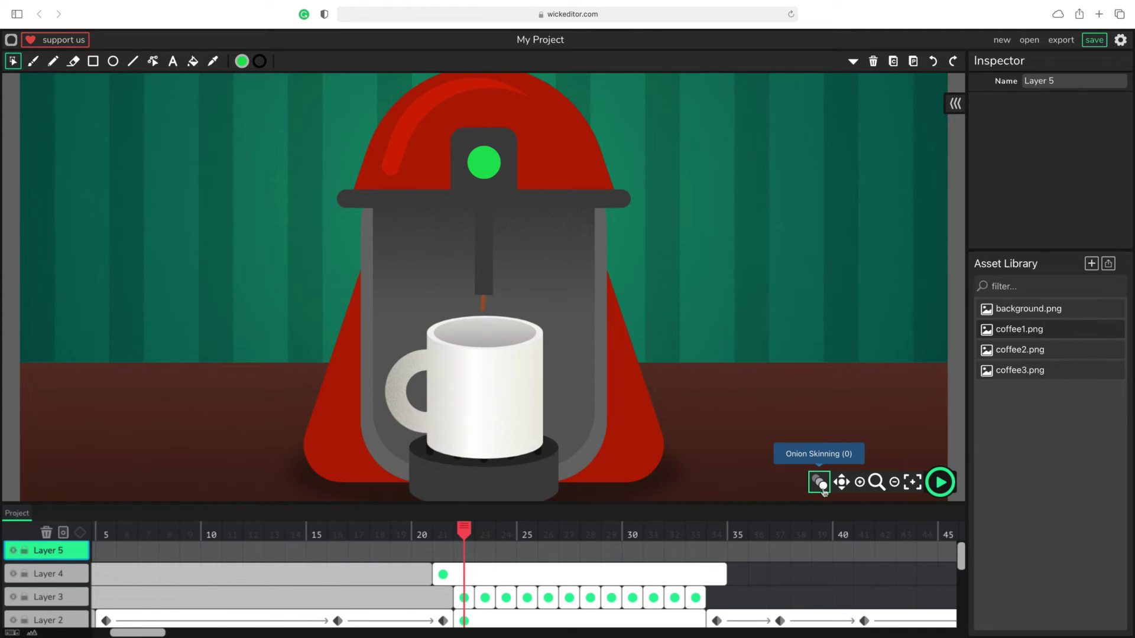
pyautogui.click(467, 553)
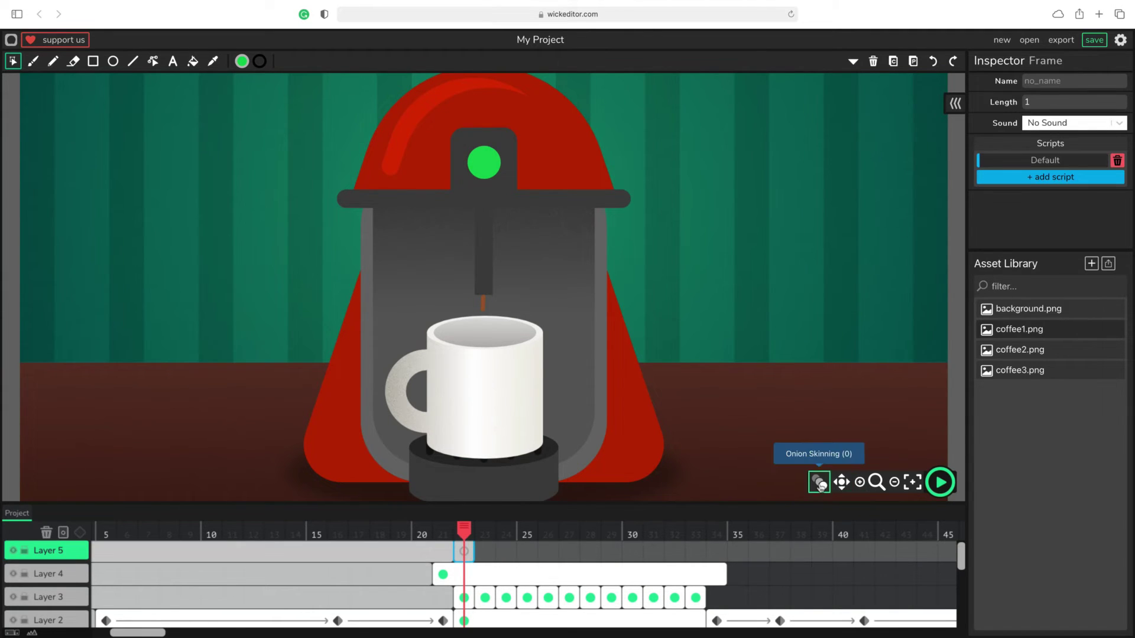
# Turn onion skinning on and set the Ellipse tool's fill to the dark grey 484948
pyautogui.click(820, 486)
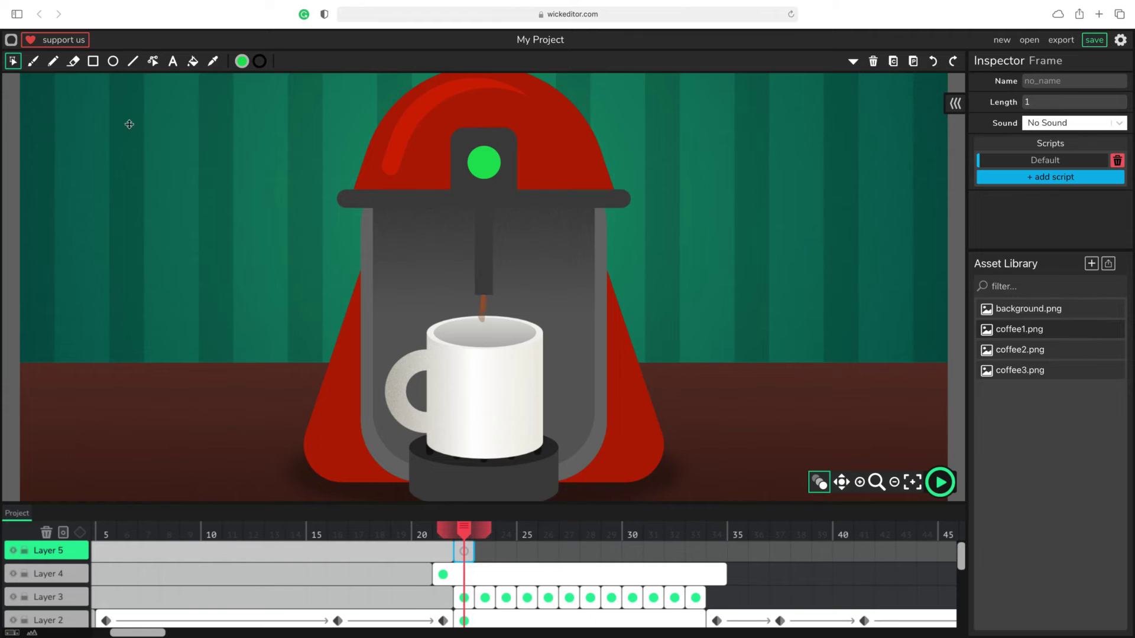
pyautogui.click(113, 61)
pyautogui.click(243, 61)
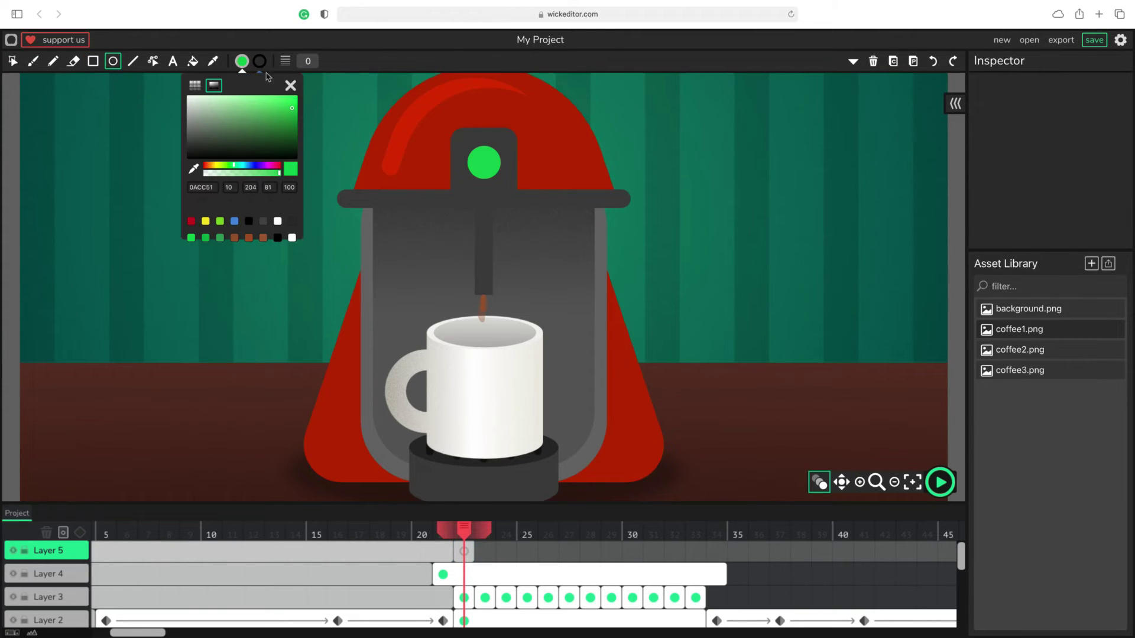
pyautogui.click(191, 140)
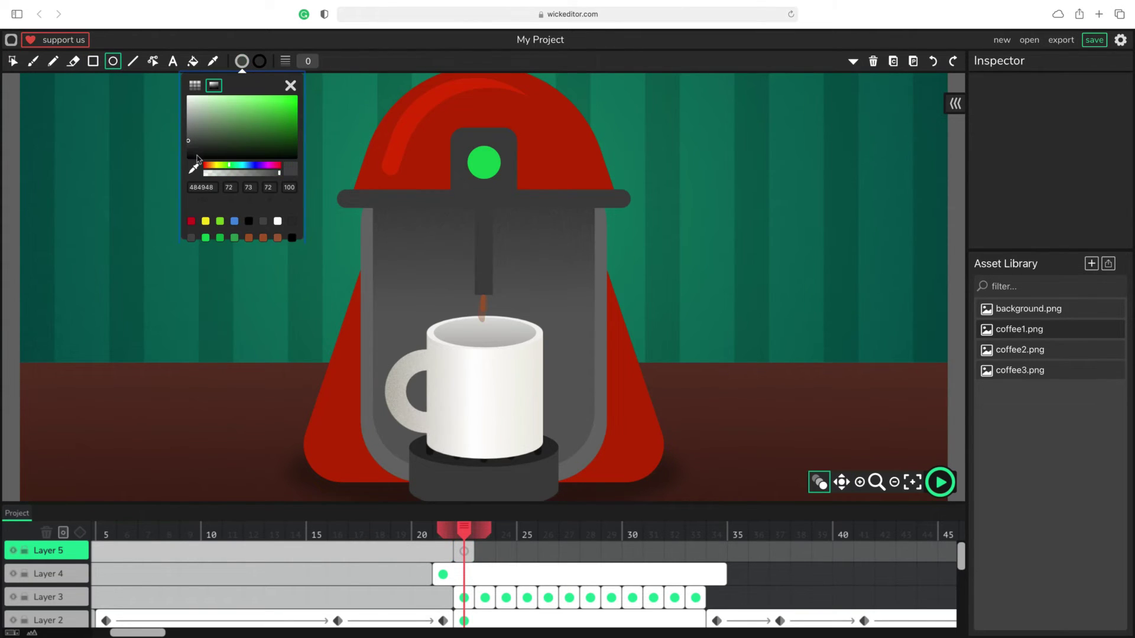
pyautogui.moveTo(464, 529)
pyautogui.mouseDown()
pyautogui.moveTo(447, 529)
pyautogui.moveTo(464, 530)
pyautogui.mouseUp()
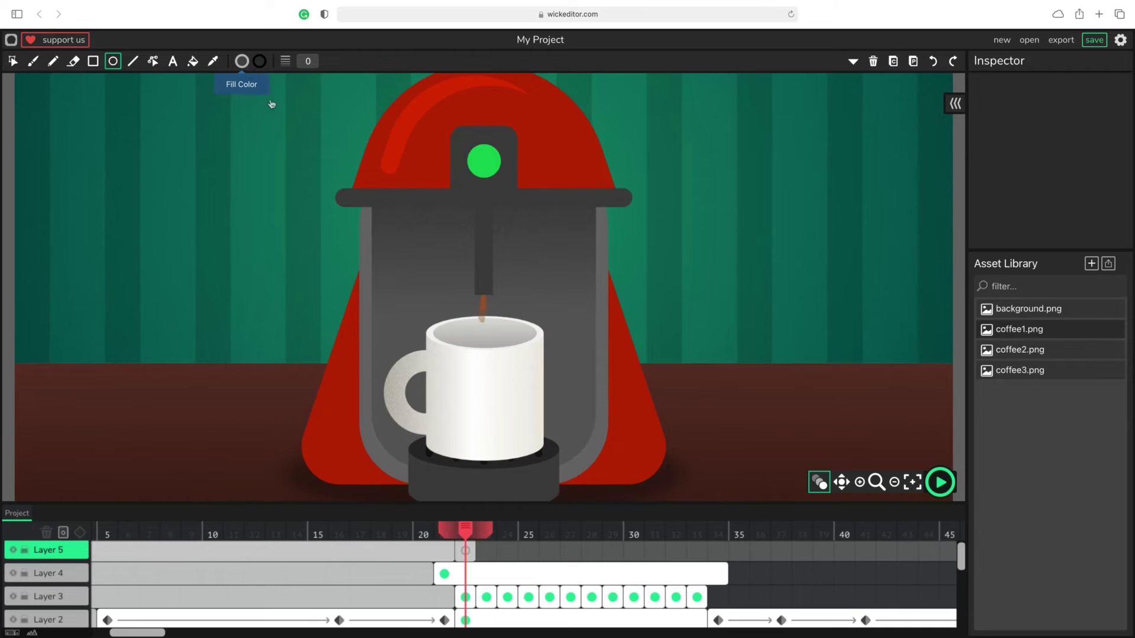
pyautogui.click(822, 484)
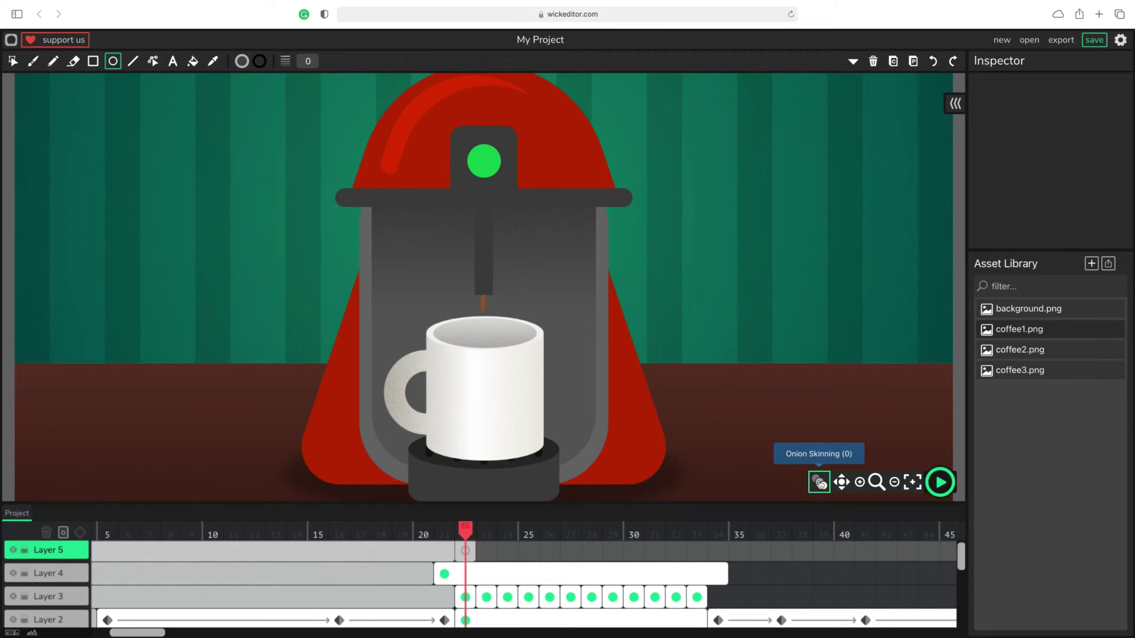
pyautogui.click(821, 484)
pyautogui.moveTo(453, 535); pyautogui.dragTo(473, 539)
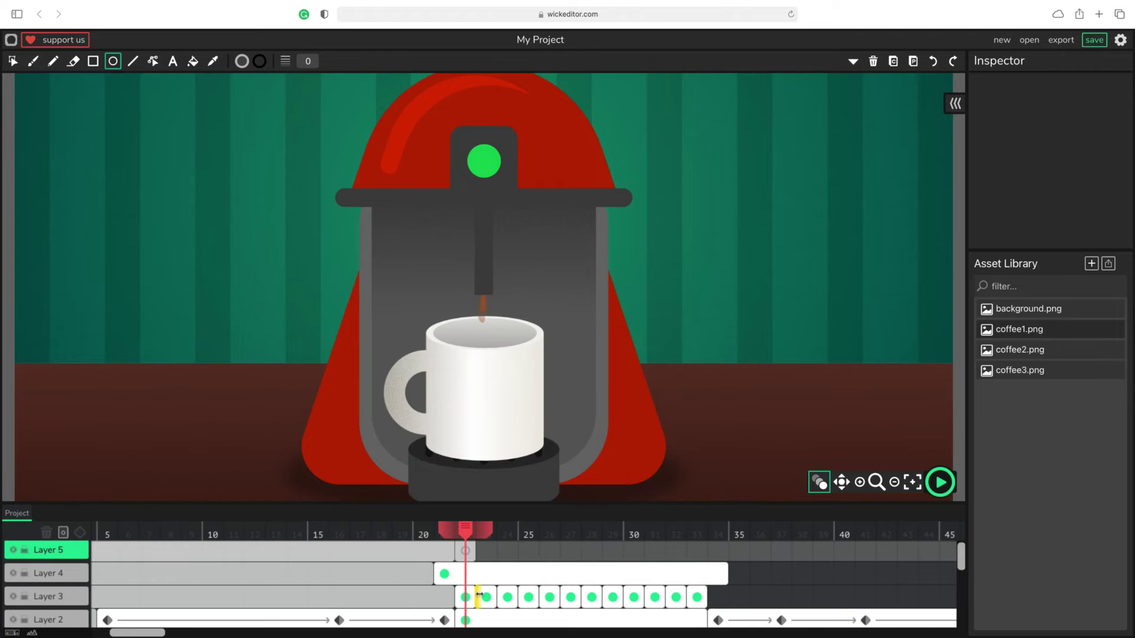
pyautogui.scroll(-3, 480, 595)
pyautogui.scroll(2, 479, 595)
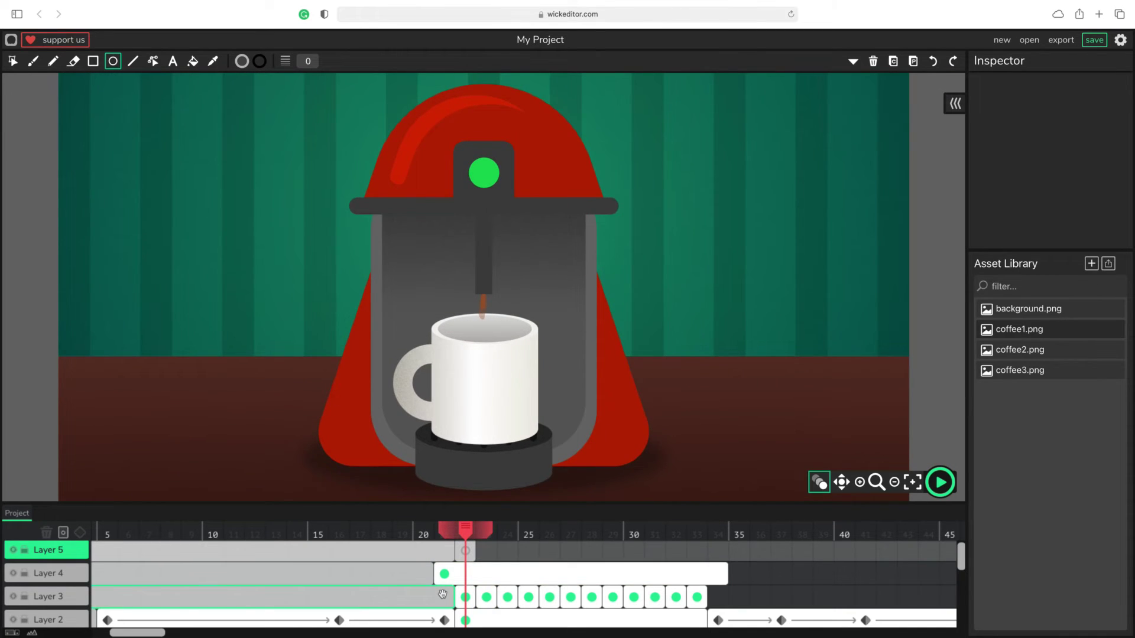
pyautogui.scroll(-1, 453, 596)
pyautogui.scroll(1, 458, 576)
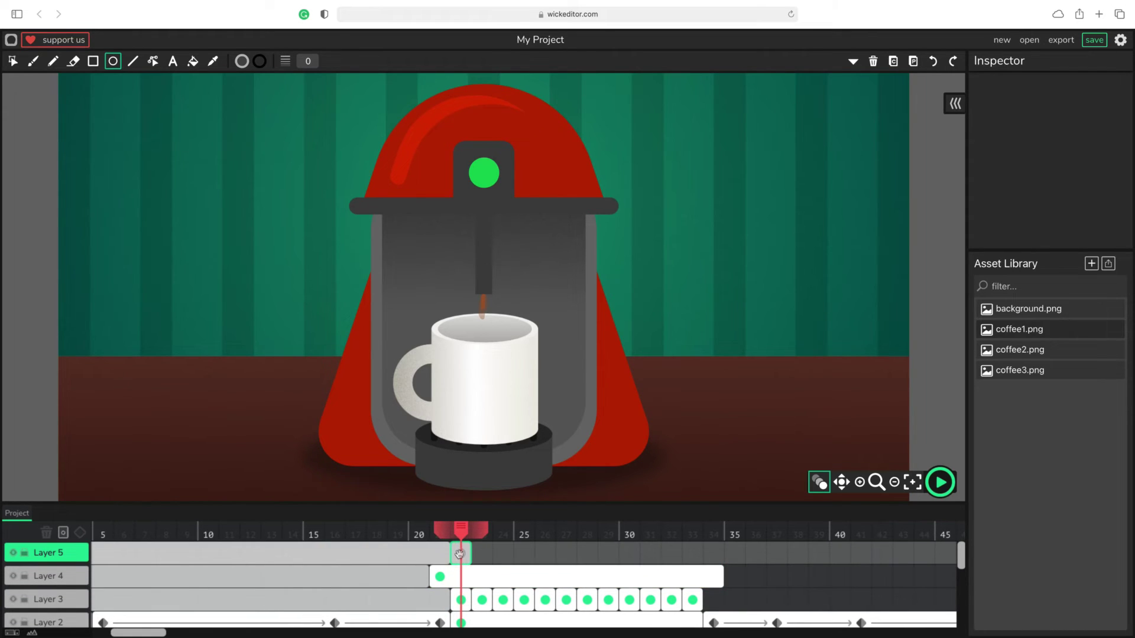
# Move the blank Layer 5 frame from frame 22 to frame 21
pyautogui.click(459, 554)
pyautogui.moveTo(459, 554); pyautogui.dragTo(439, 553)
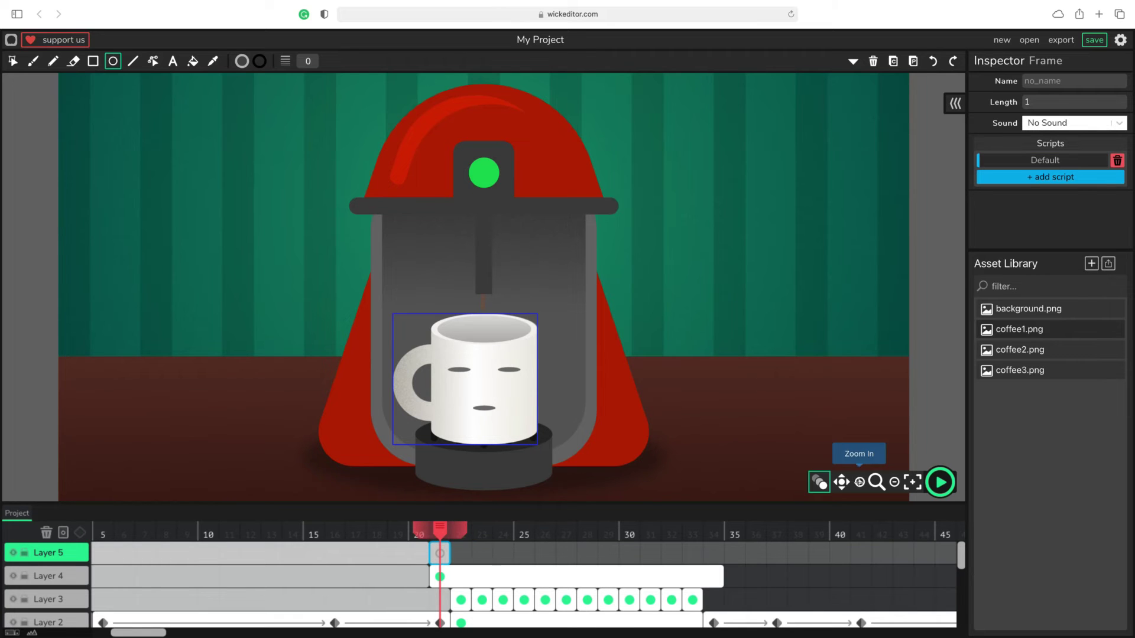
pyautogui.click(860, 483)
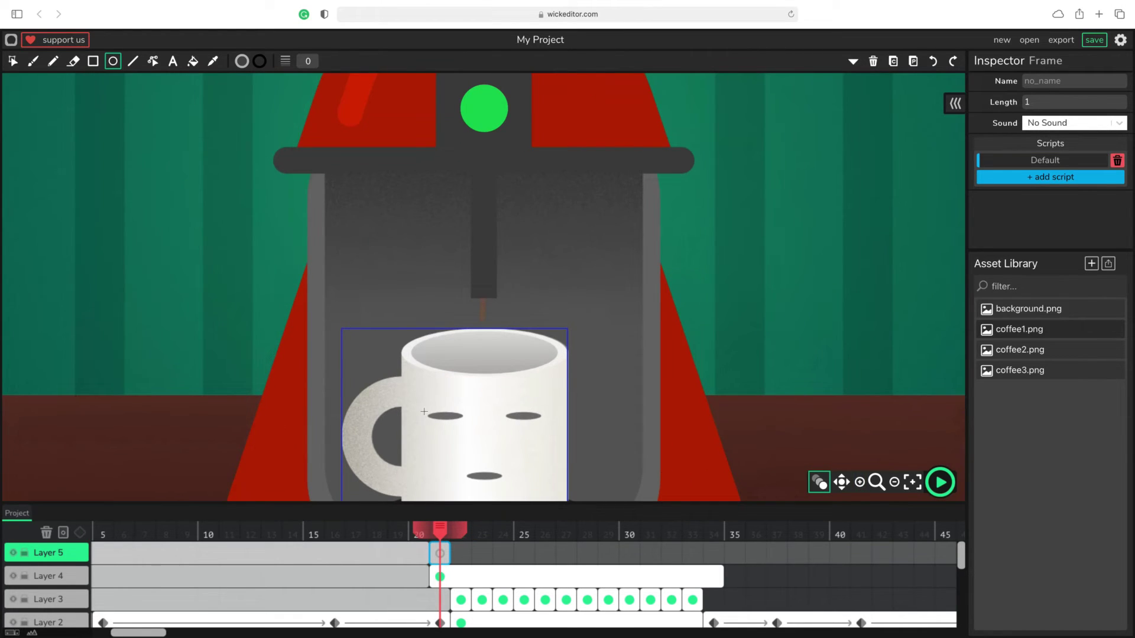
# Draw a trial oval over the mug's closed eye, undo it and pick a slightly lighter grey fill
pyautogui.moveTo(444, 416); pyautogui.dragTo(463, 421)
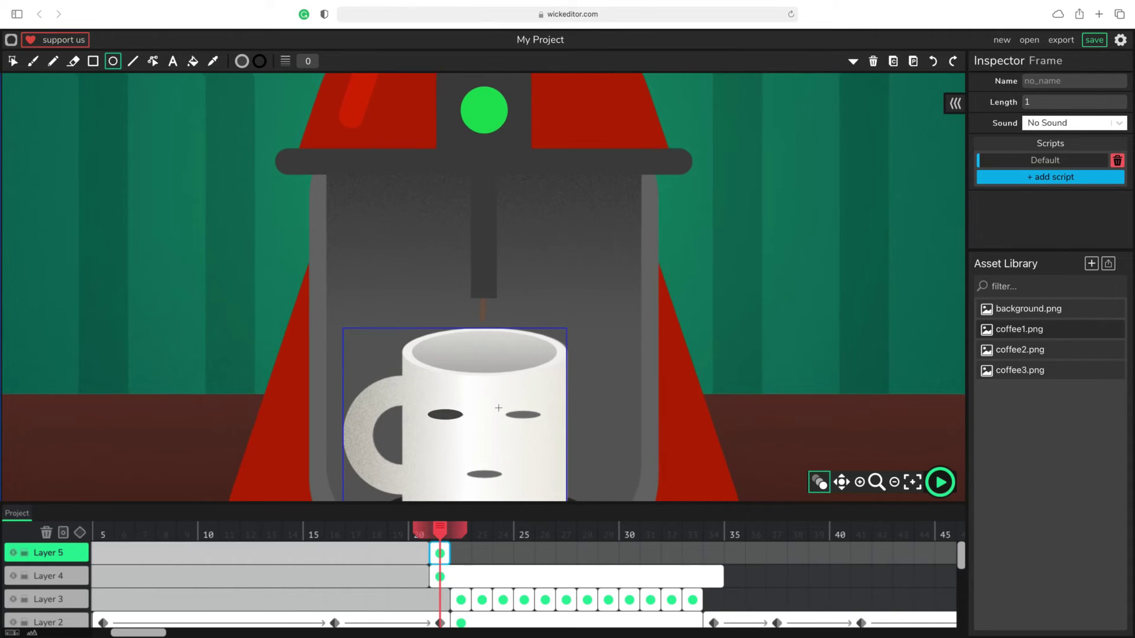
pyautogui.hotkey('ctrl', 'z')
pyautogui.click(242, 61)
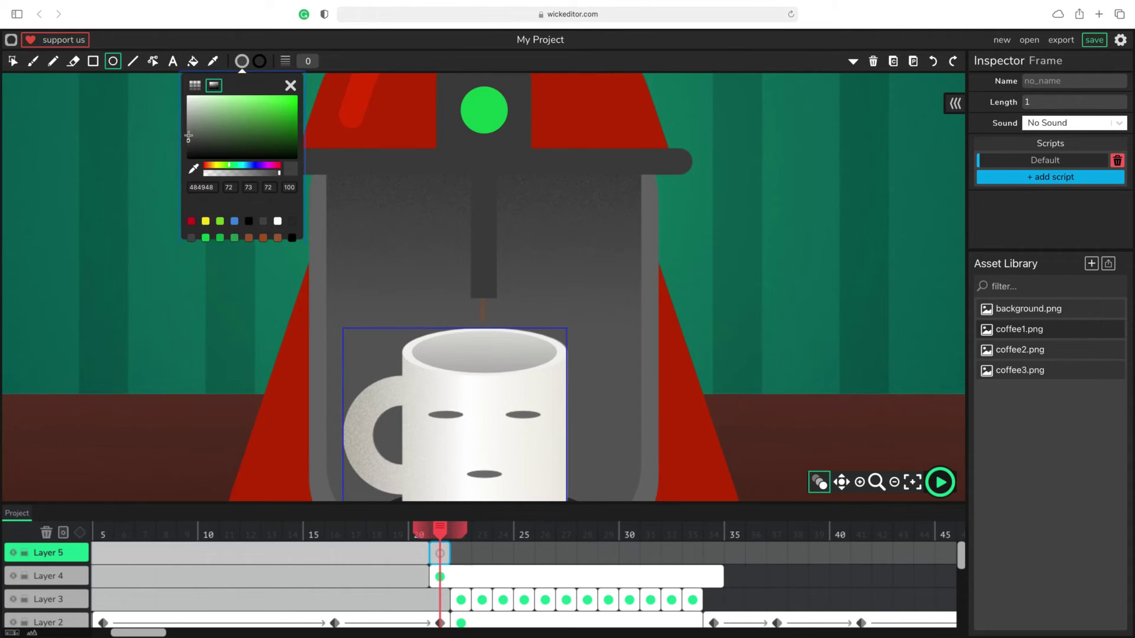
pyautogui.moveTo(184, 136); pyautogui.dragTo(185, 134)
pyautogui.click(290, 86)
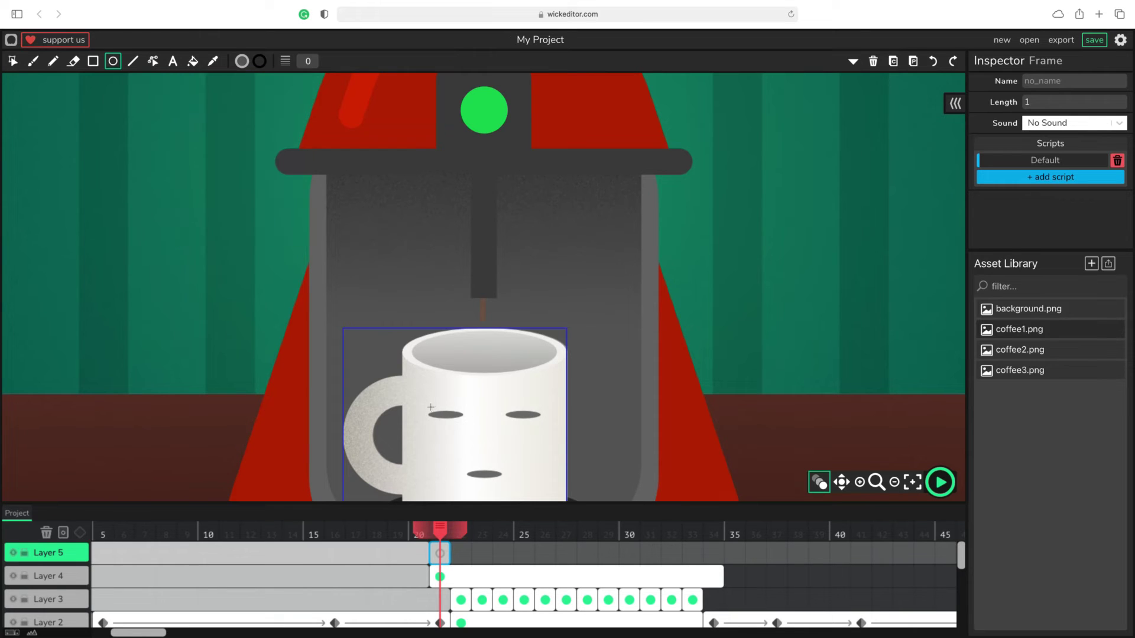
# Draw flat grey ovals over the mug's two closed eyes and its mouth on Layer 5 at frame 21
pyautogui.moveTo(439, 413); pyautogui.dragTo(539, 419)
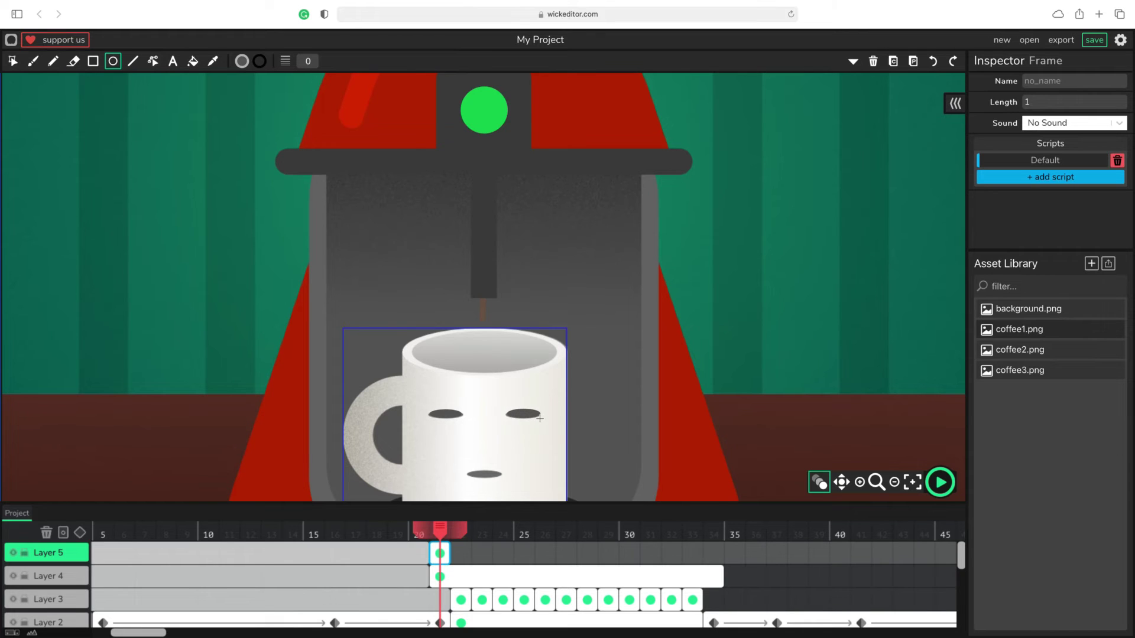
pyautogui.scroll(1, 494, 438)
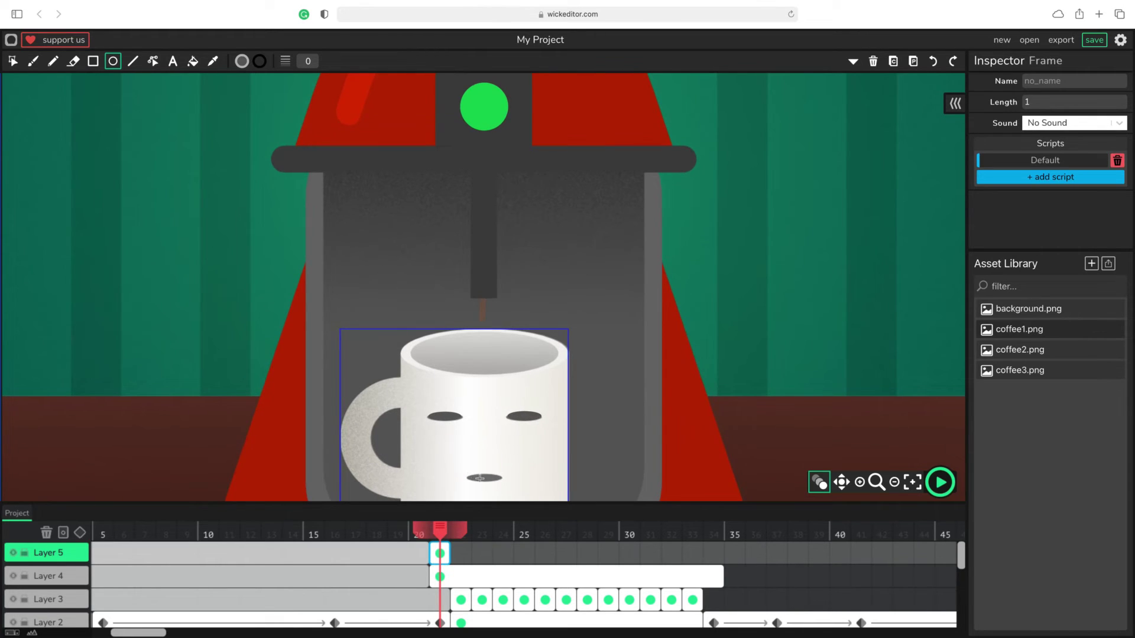
pyautogui.moveTo(480, 479); pyautogui.dragTo(501, 483)
pyautogui.scroll(1, 496, 482)
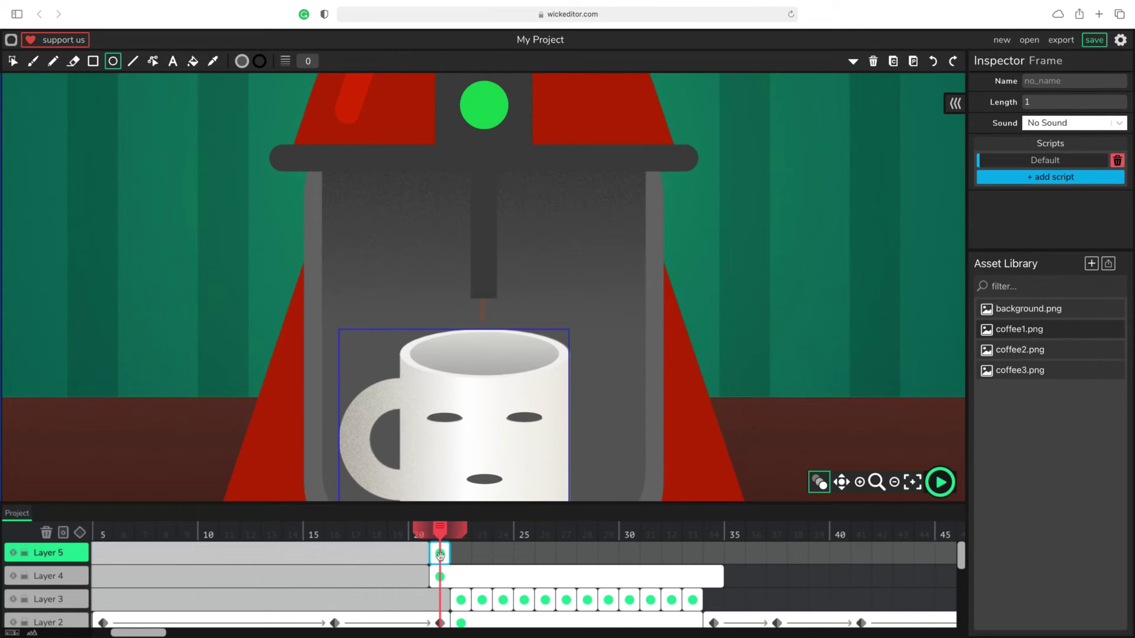
# Tween the oval face on Layer 5, extending its frame to a length of 14 with keyframes at frames 21 and 34
pyautogui.click(82, 540)
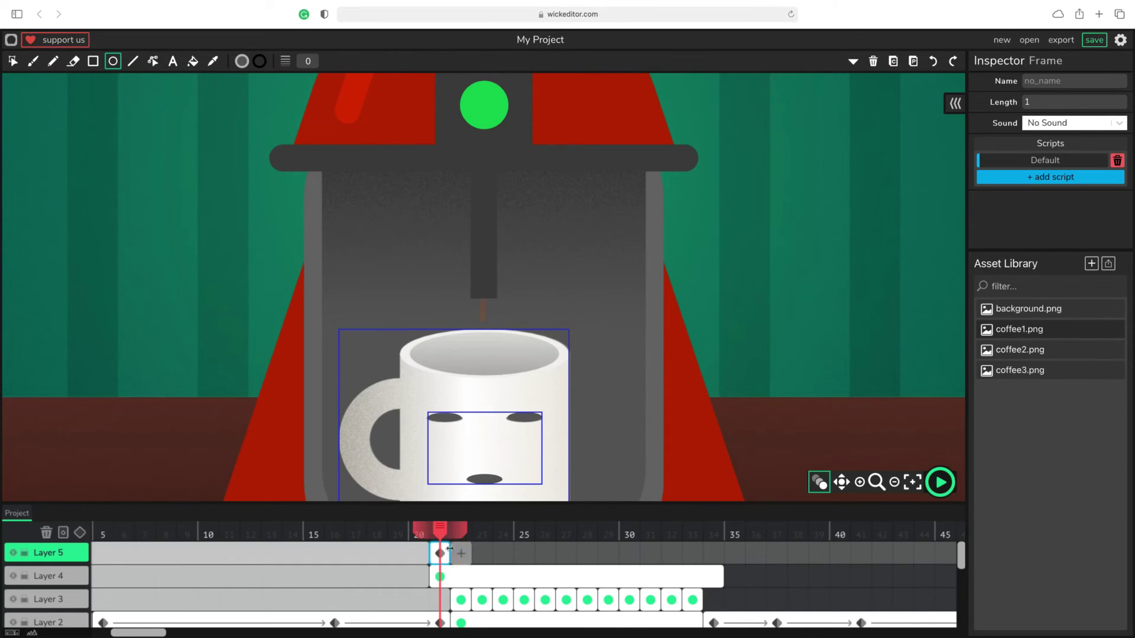
pyautogui.moveTo(448, 553); pyautogui.dragTo(719, 553)
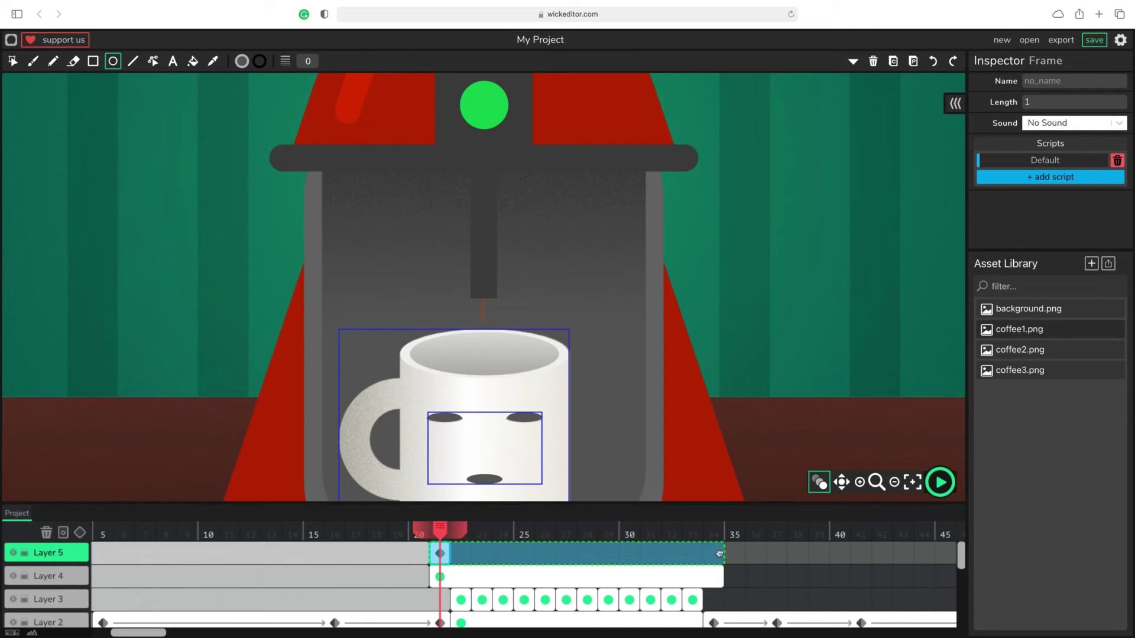
pyautogui.click(714, 554)
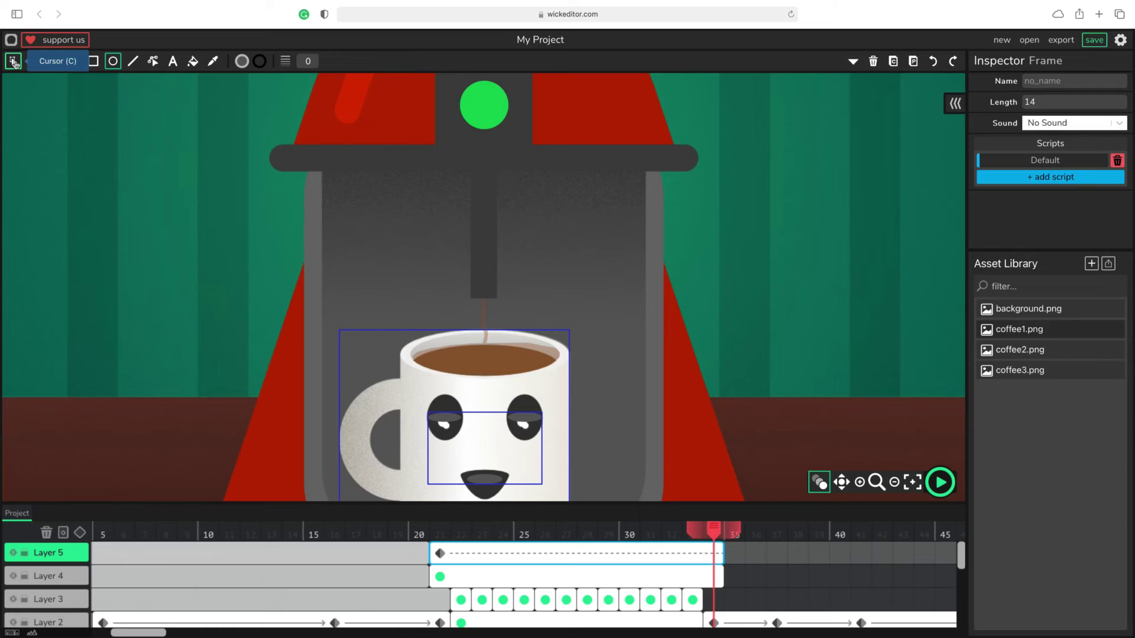
pyautogui.click(80, 533)
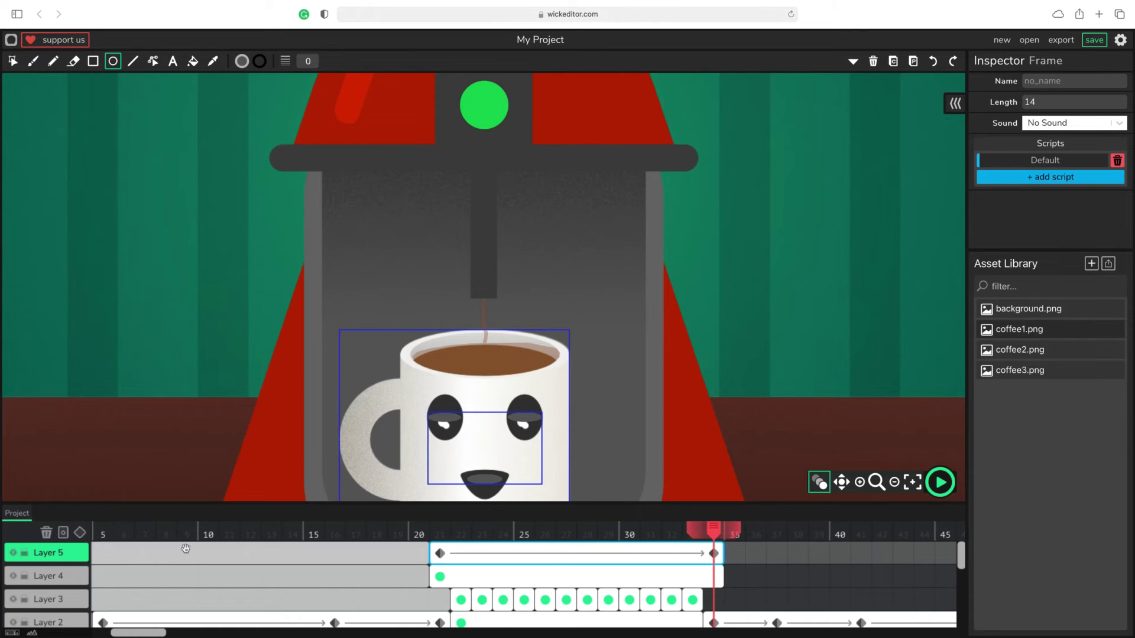
# Stretch the oval face clip vertically to about 148 px high at the frame 34 keyframe
pyautogui.click(714, 554)
pyautogui.press('c')
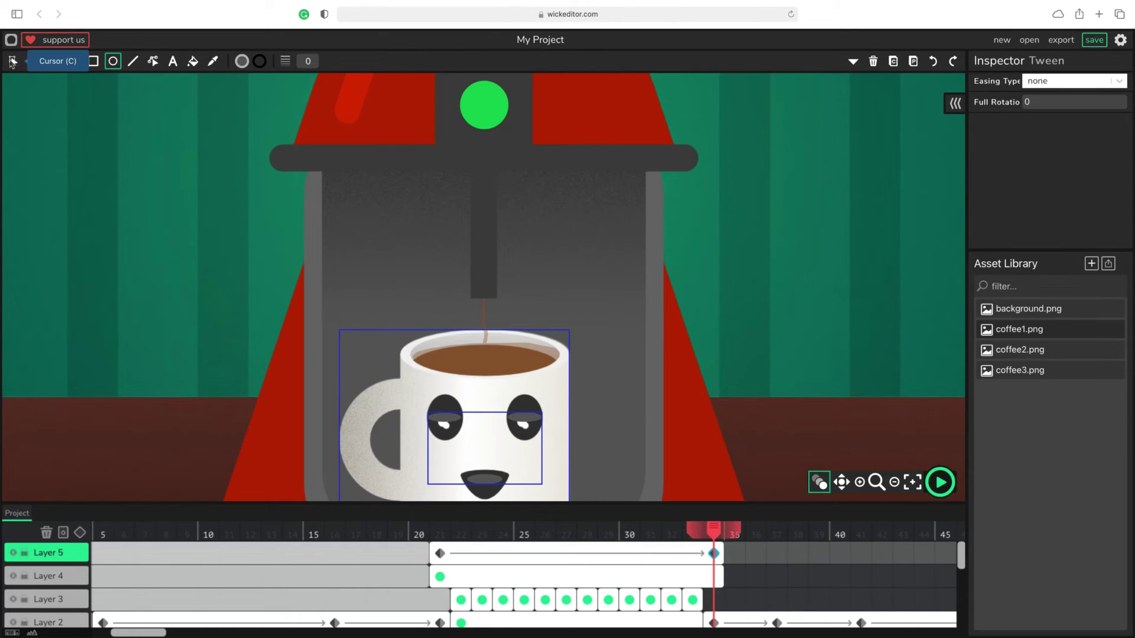
pyautogui.click(501, 406)
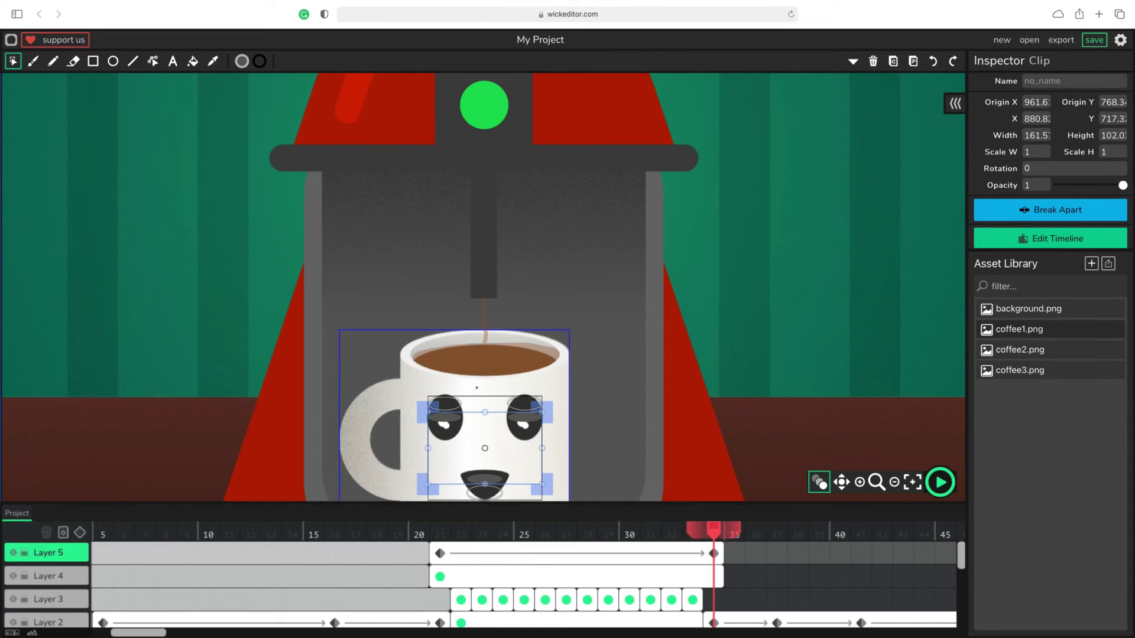
pyautogui.moveTo(484, 413); pyautogui.dragTo(485, 396)
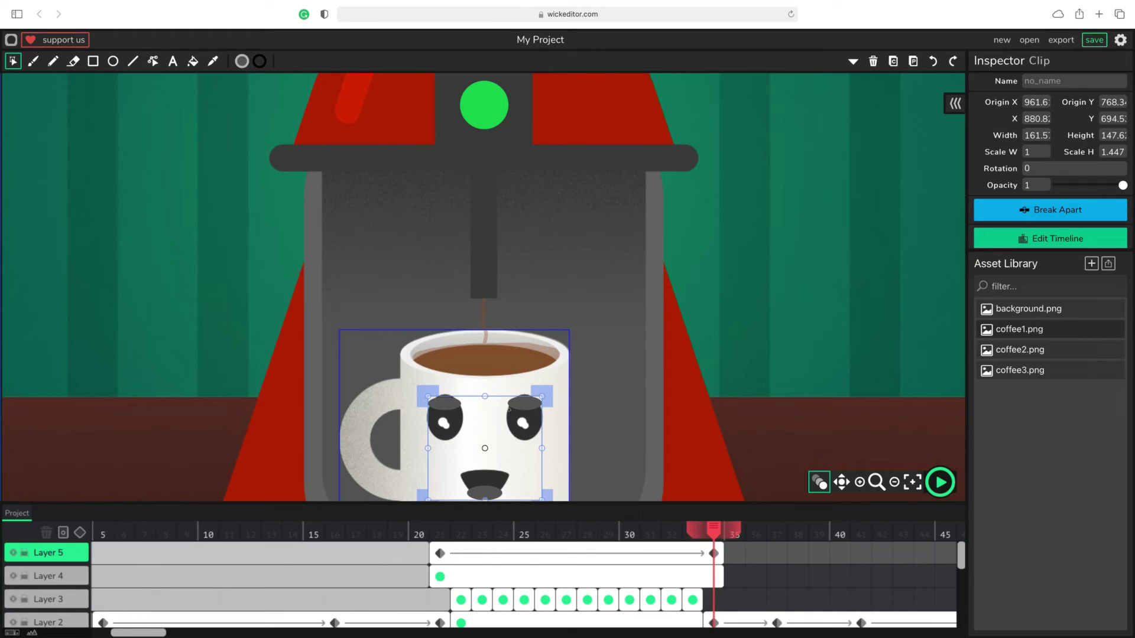
# Open the face clip's own timeline, stretch the mouth oval taller and return to the main project timeline
pyautogui.doubleClick(479, 483)
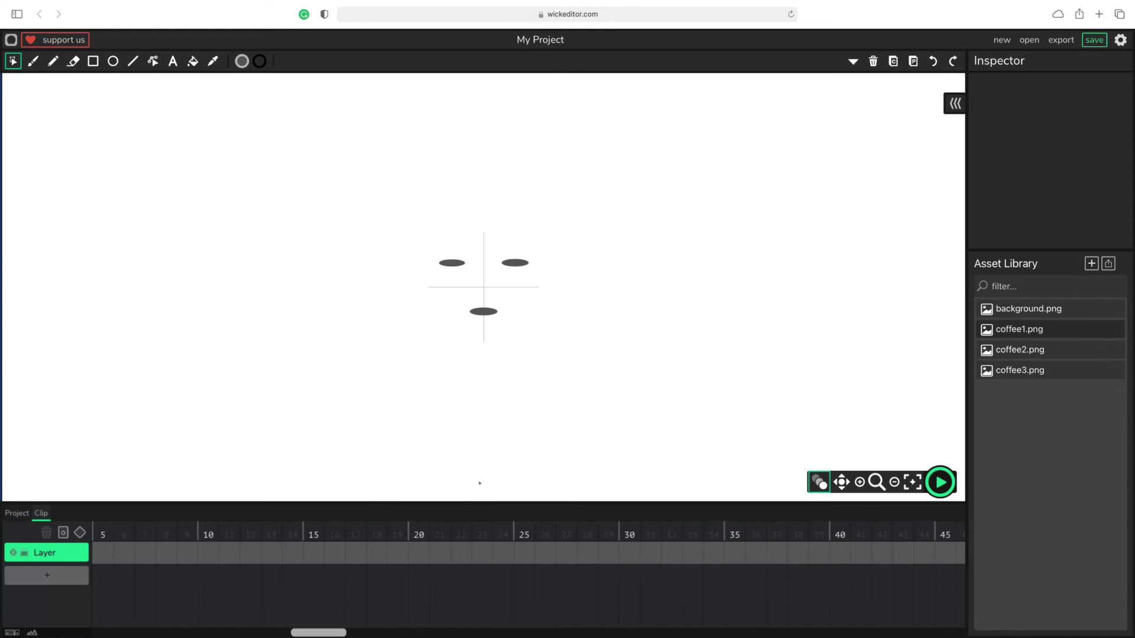
pyautogui.click(482, 311)
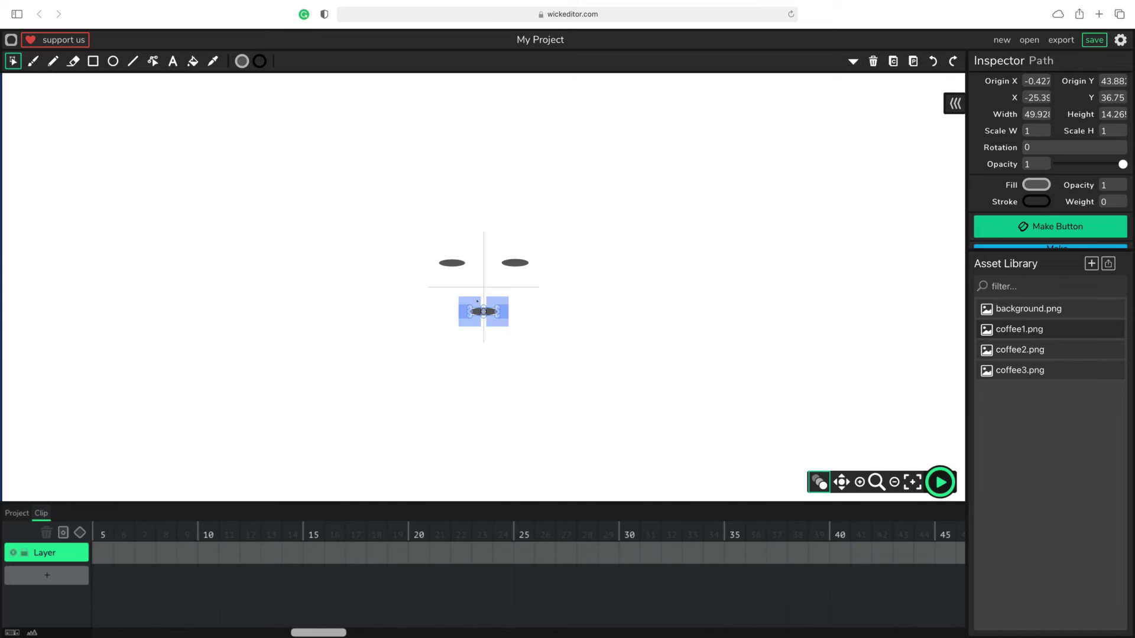
pyautogui.moveTo(483, 308); pyautogui.dragTo(483, 305)
pyautogui.click(15, 514)
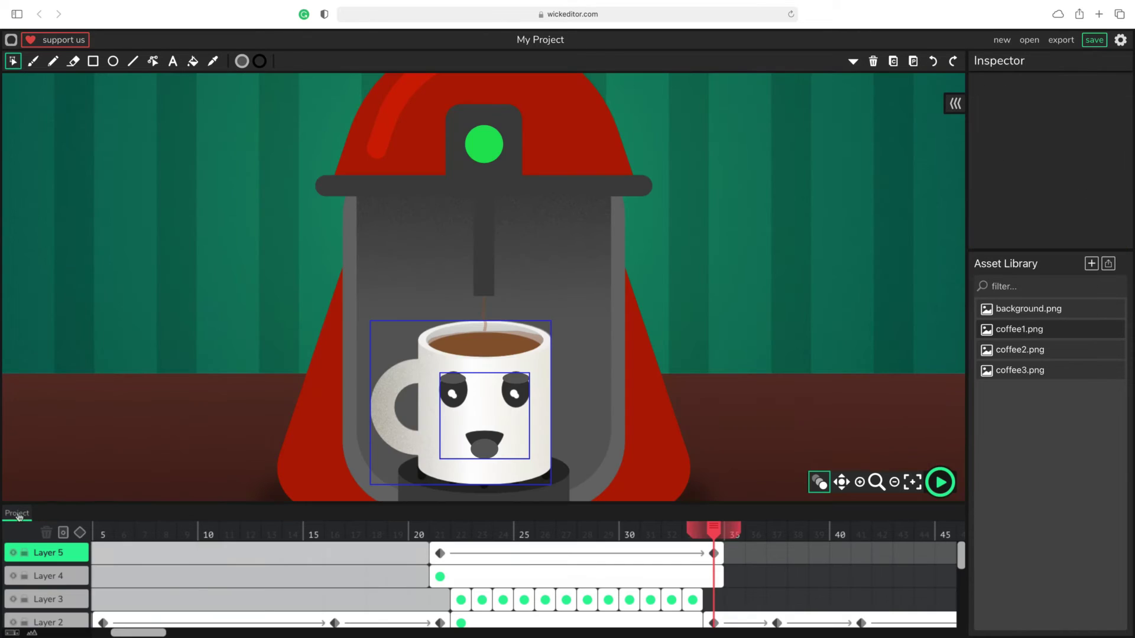
# Scrub through the Layer 5 tween up to frame 34 to check how the eyes and mouth change
pyautogui.moveTo(710, 532); pyautogui.dragTo(671, 532)
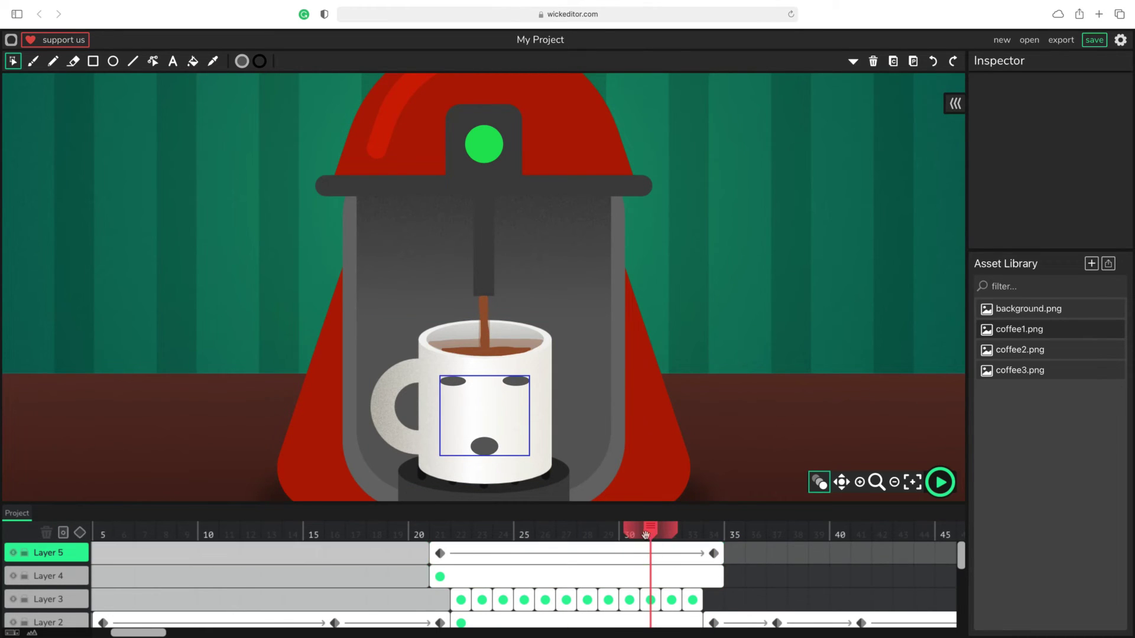
pyautogui.click(433, 553)
pyautogui.moveTo(432, 554); pyautogui.dragTo(711, 560)
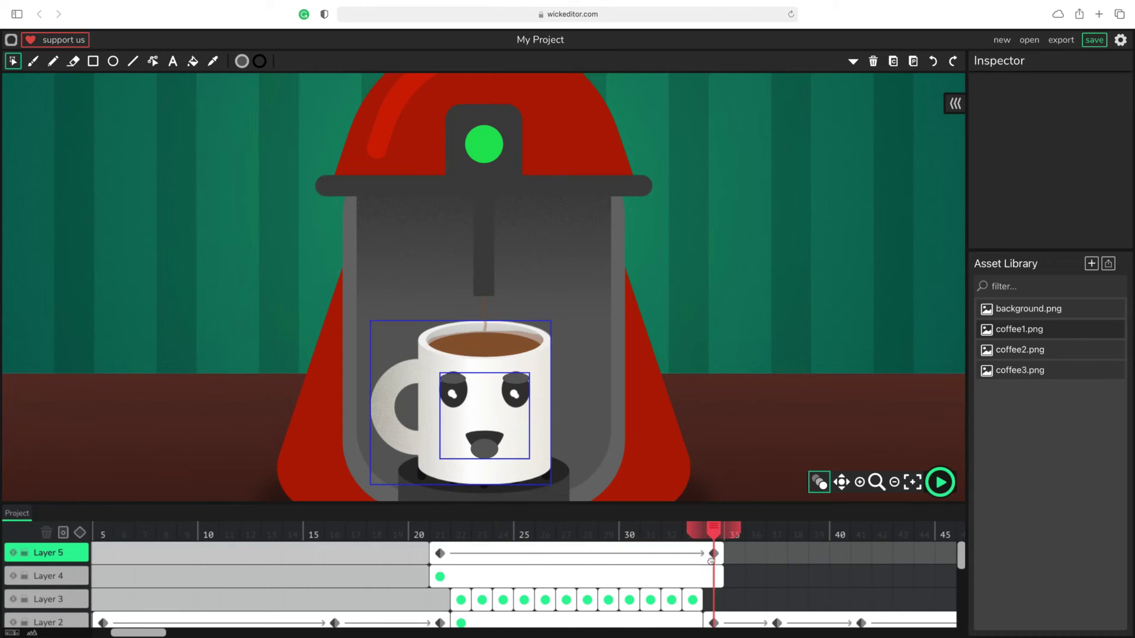
# Delete the mouth oval inside the face clip's own timeline, return to the main project and scrub the tween between frames 34 and 21
pyautogui.click(714, 559)
pyautogui.doubleClick(484, 444)
pyautogui.click(484, 312)
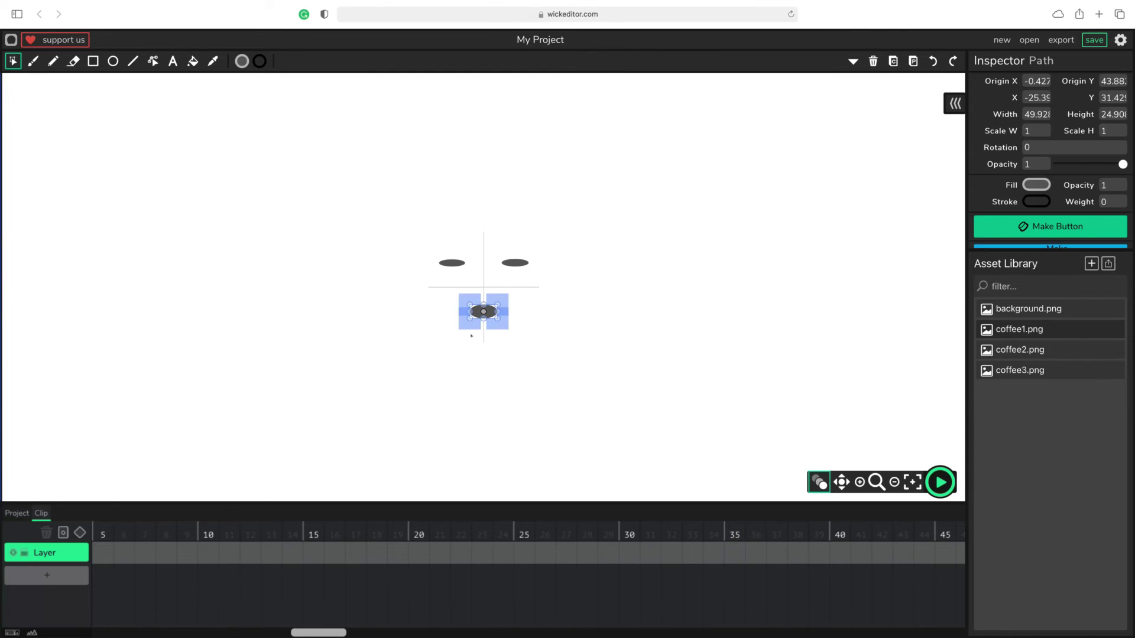
pyautogui.press('Delete')
pyautogui.click(16, 514)
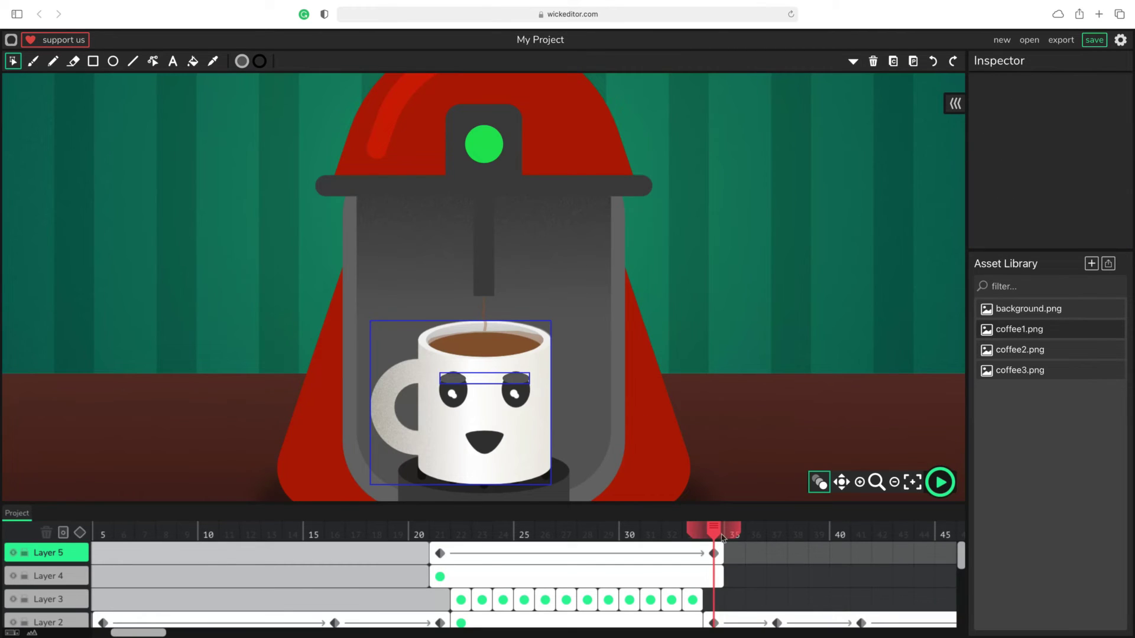
pyautogui.moveTo(714, 530); pyautogui.dragTo(442, 544)
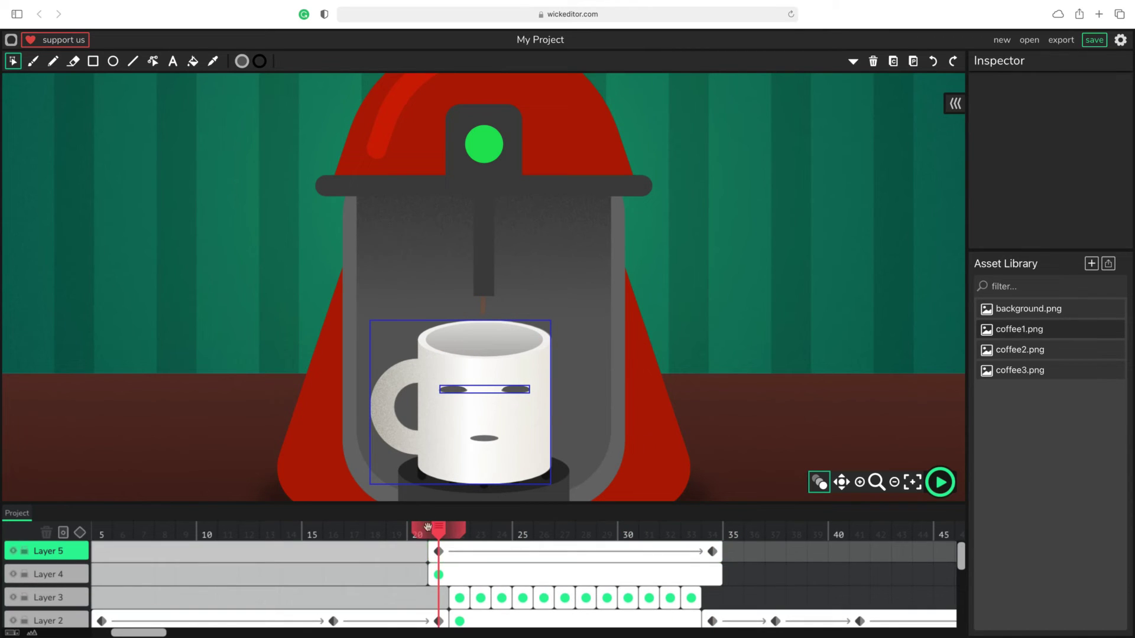
pyautogui.moveTo(435, 530); pyautogui.dragTo(710, 549)
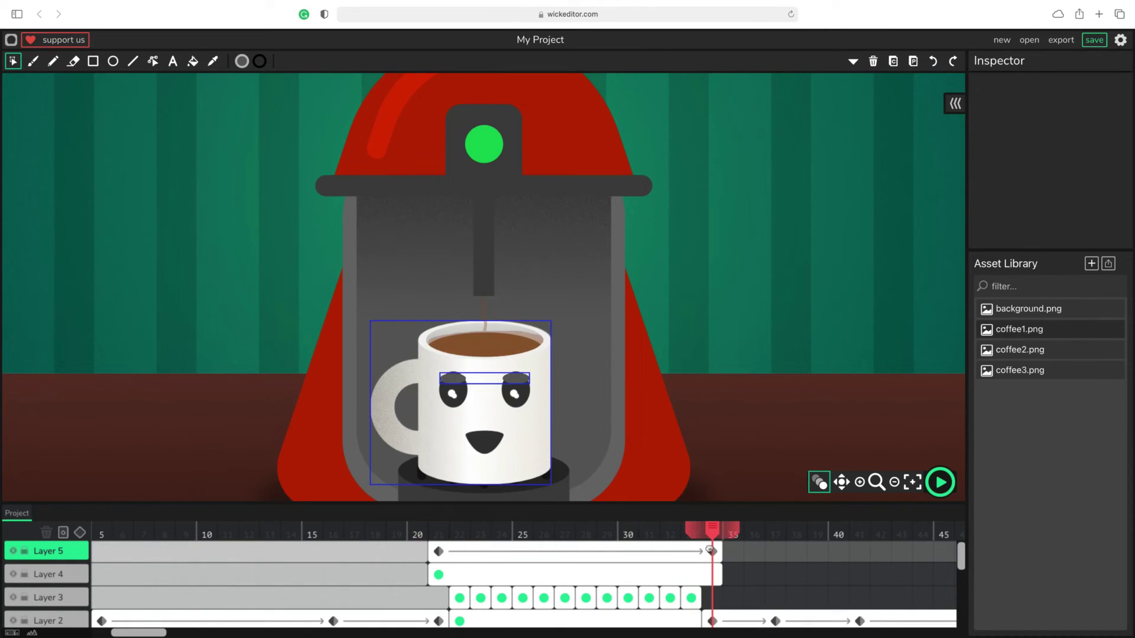
# Try to resize the eyes clip at the frame 34 keyframe of Layer 5 to about 12.4 px high
pyautogui.click(710, 549)
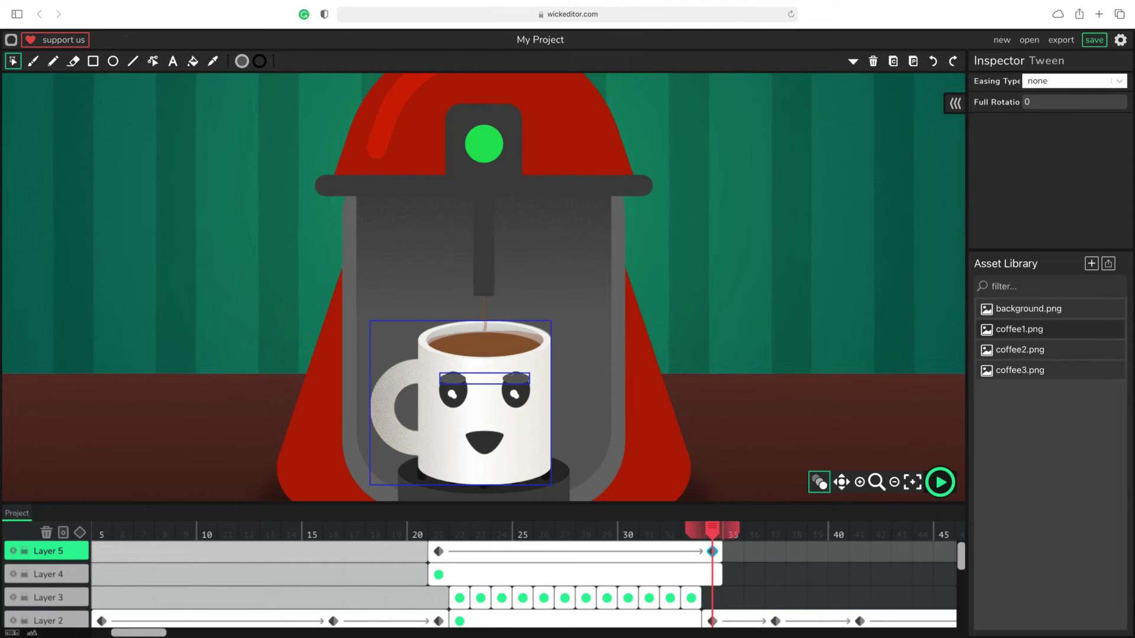
pyautogui.click(481, 379)
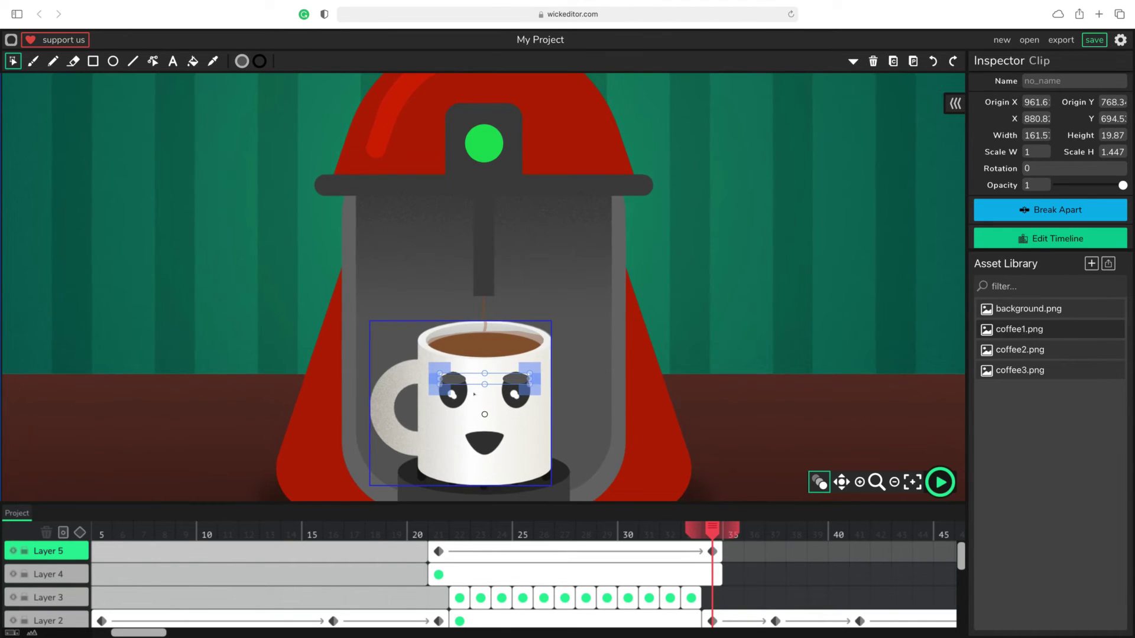
pyautogui.press('super+z')
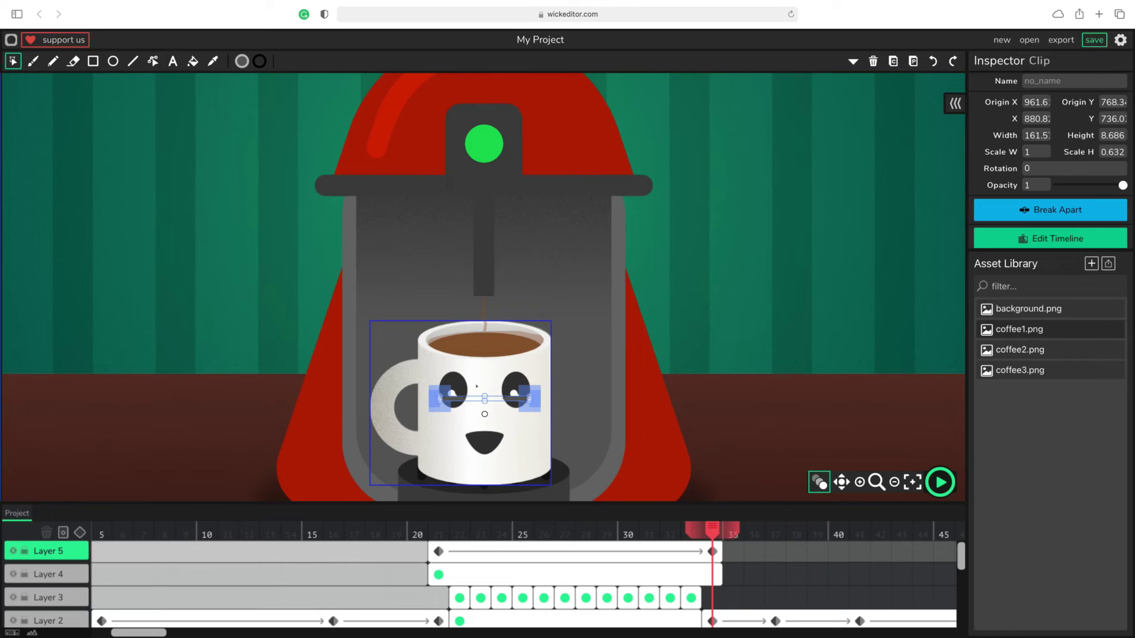
pyautogui.press('super+z')
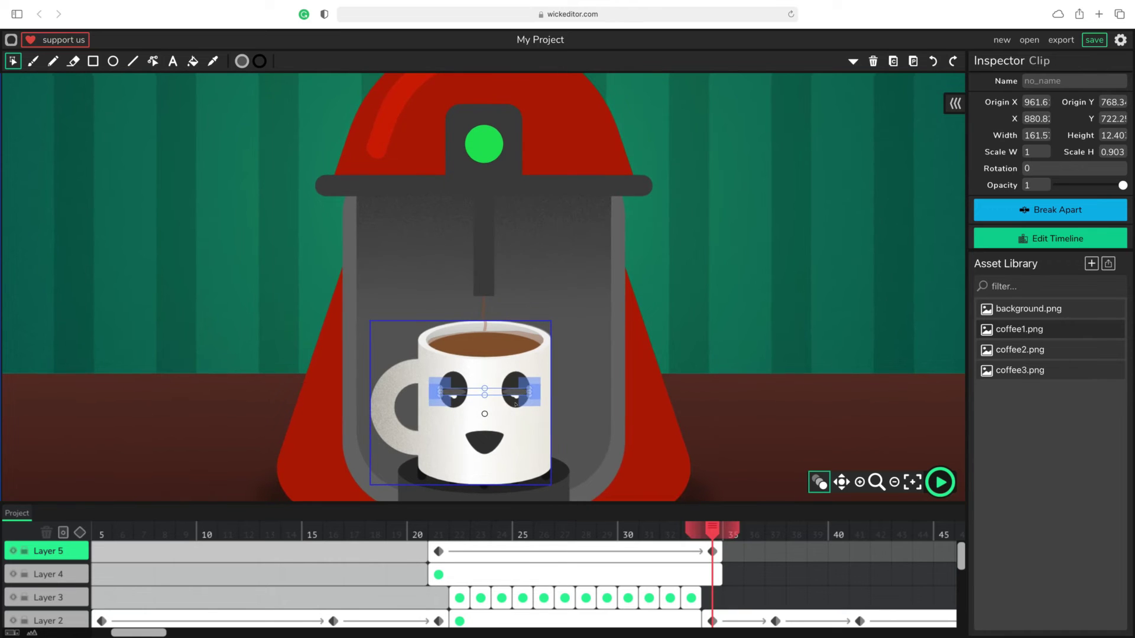
pyautogui.click(476, 381)
pyautogui.click(709, 550)
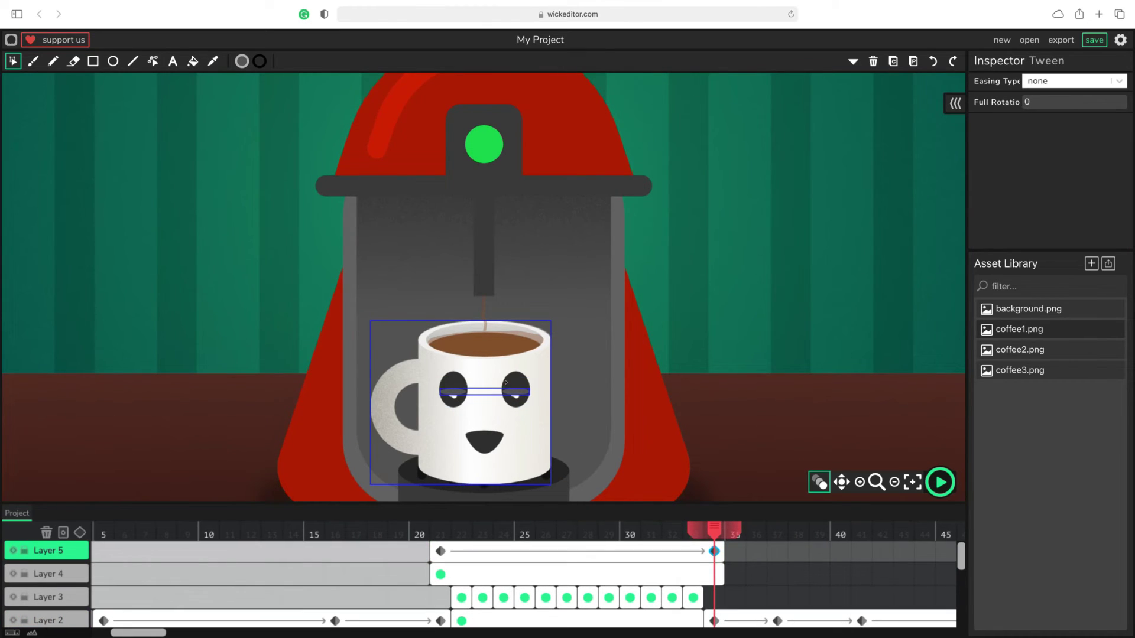
# Lock Layer 4, Layer 3 and Layer 2, and make Layer 5 the active layer
pyautogui.click(30, 574)
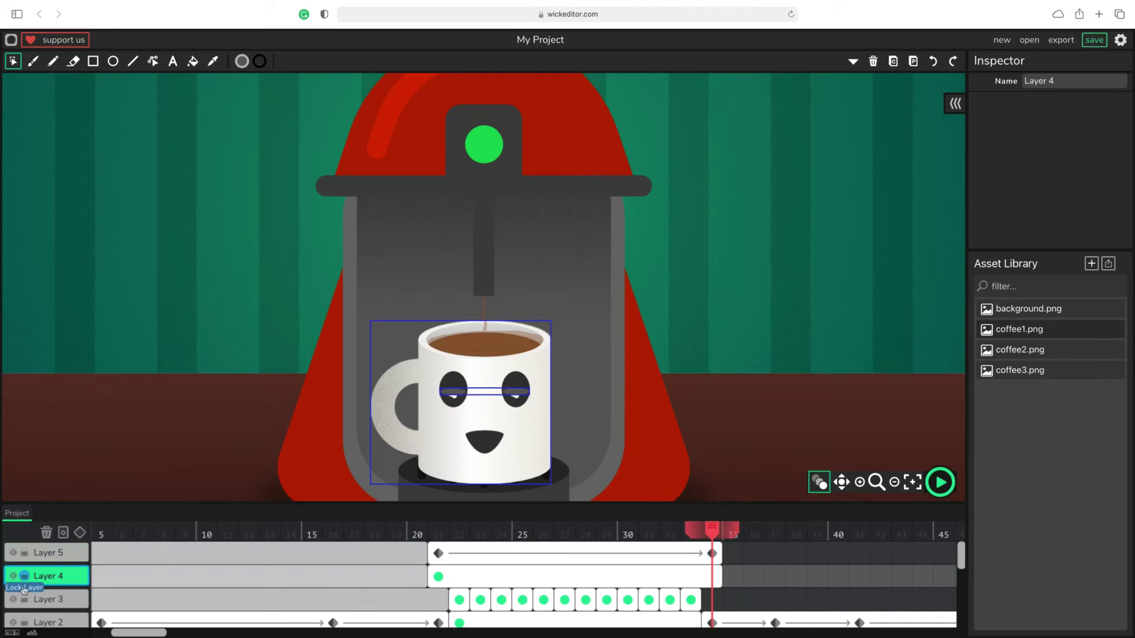
pyautogui.click(29, 597)
pyautogui.scroll(-2, 34, 617)
pyautogui.click(24, 593)
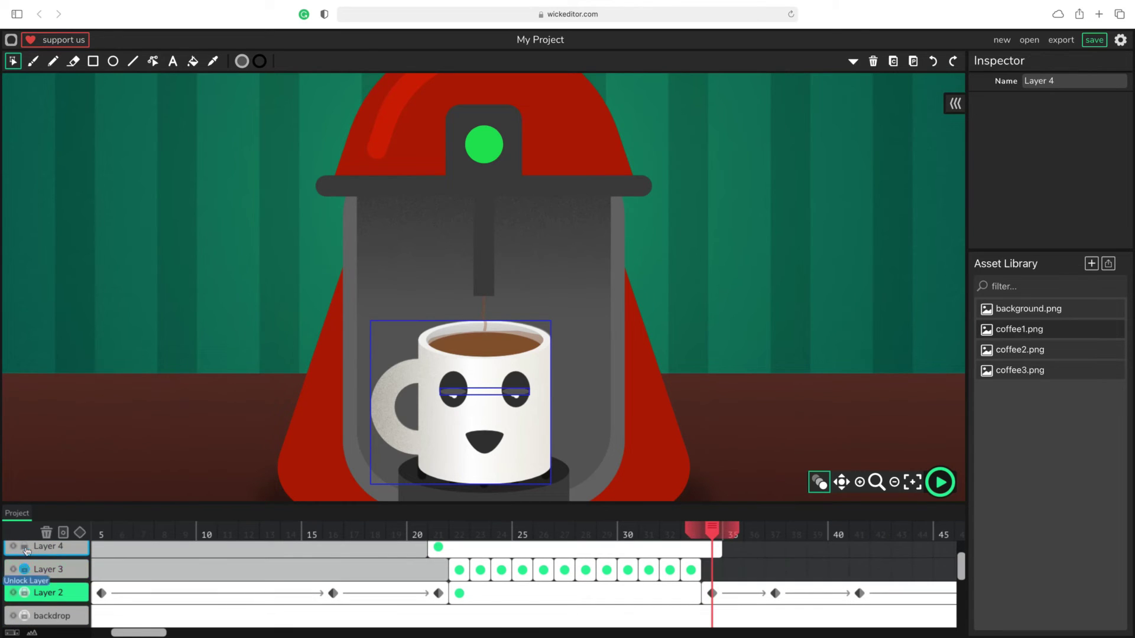
pyautogui.click(25, 546)
pyautogui.scroll(-3, 38, 584)
pyautogui.scroll(5, 38, 584)
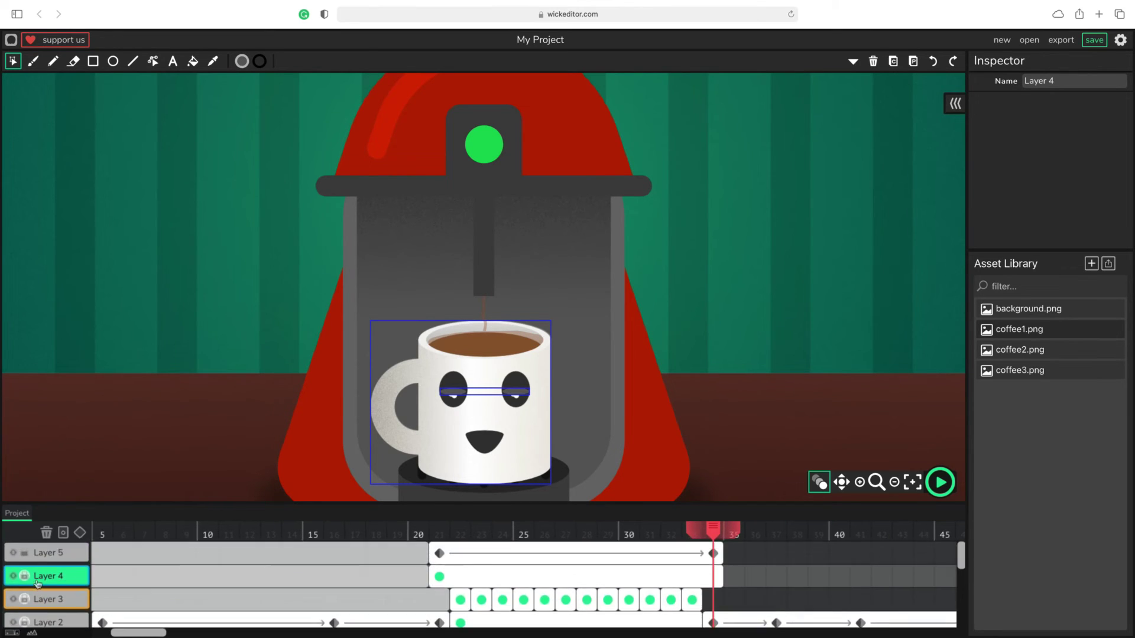
pyautogui.click(55, 559)
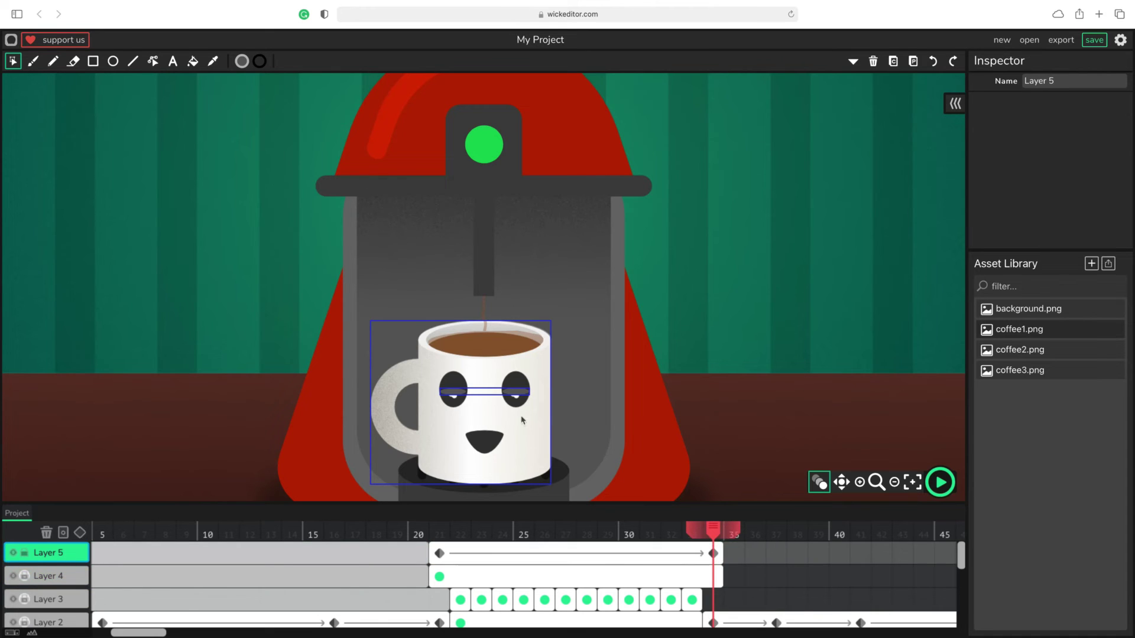
# Flatten the eyes clip at frame 34 to about 1.7 px high, and delete that keyframe from Layer 5
pyautogui.click(506, 387)
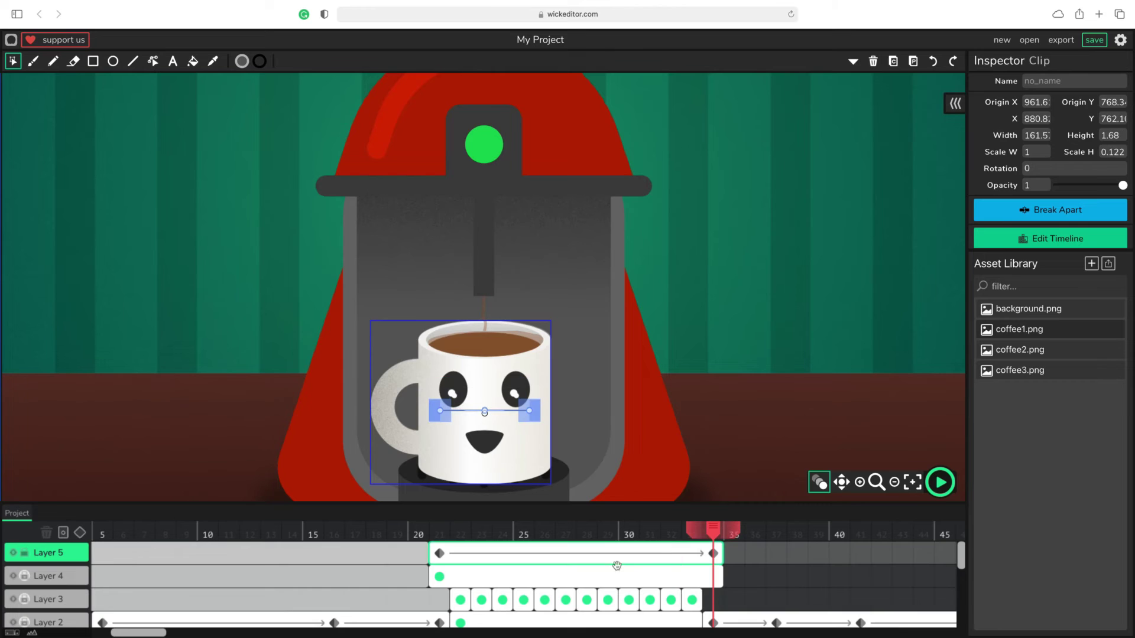
pyautogui.click(606, 530)
pyautogui.click(718, 541)
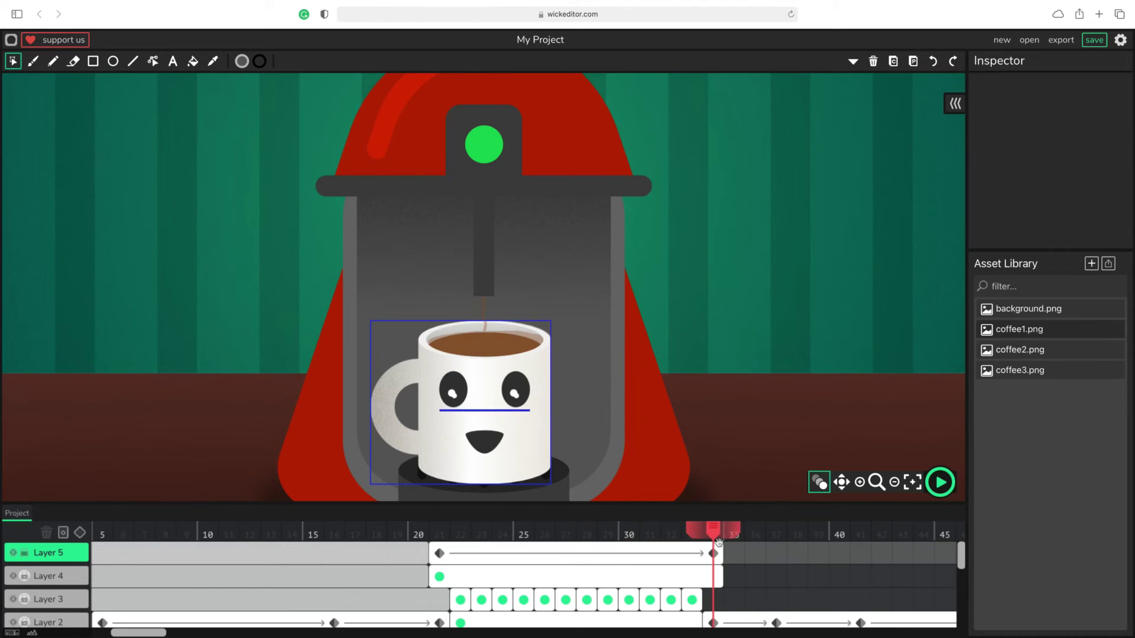
pyautogui.click(716, 554)
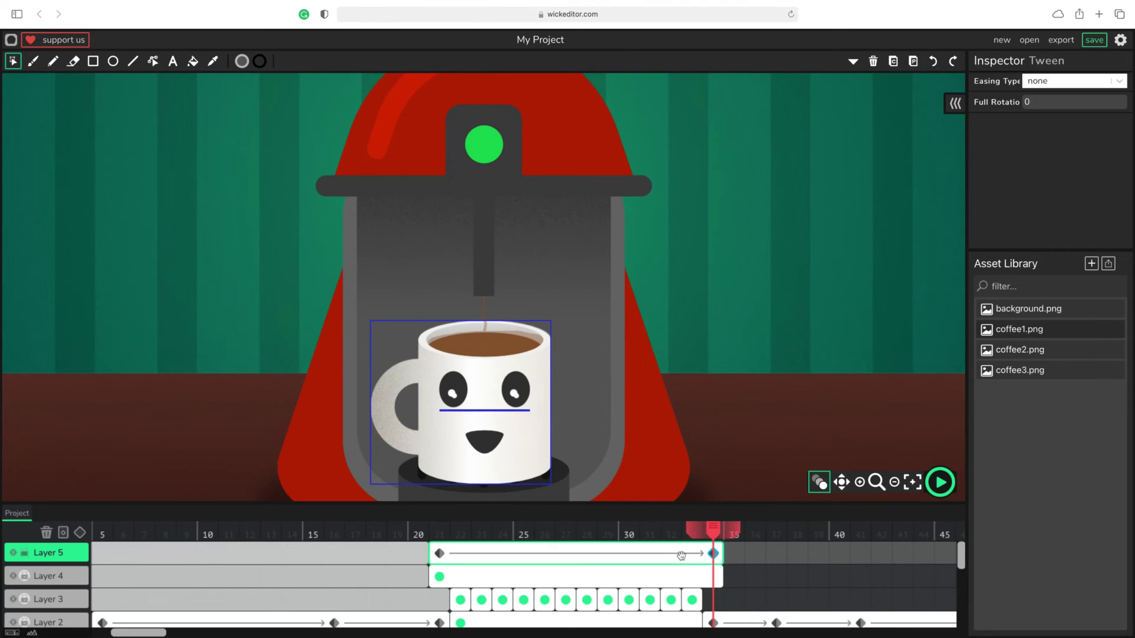
pyautogui.press('Delete')
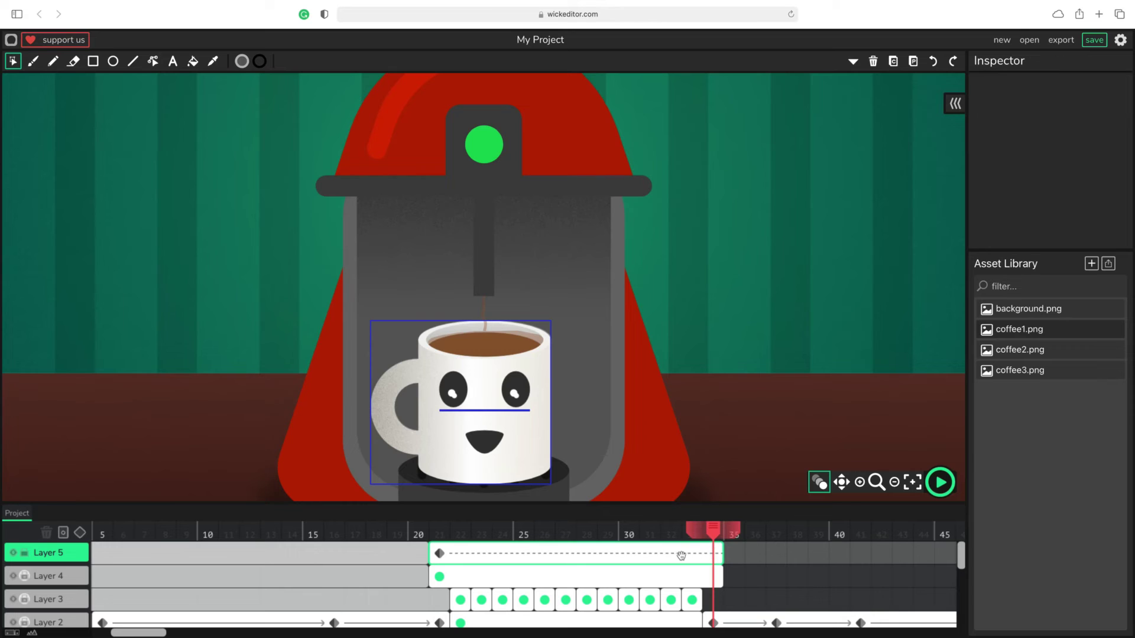
# Add a new Layer 5 tween keyframe at frame 34 and shrink the eyes clip there to about 140 px wide and 2.9 px high
pyautogui.click(442, 554)
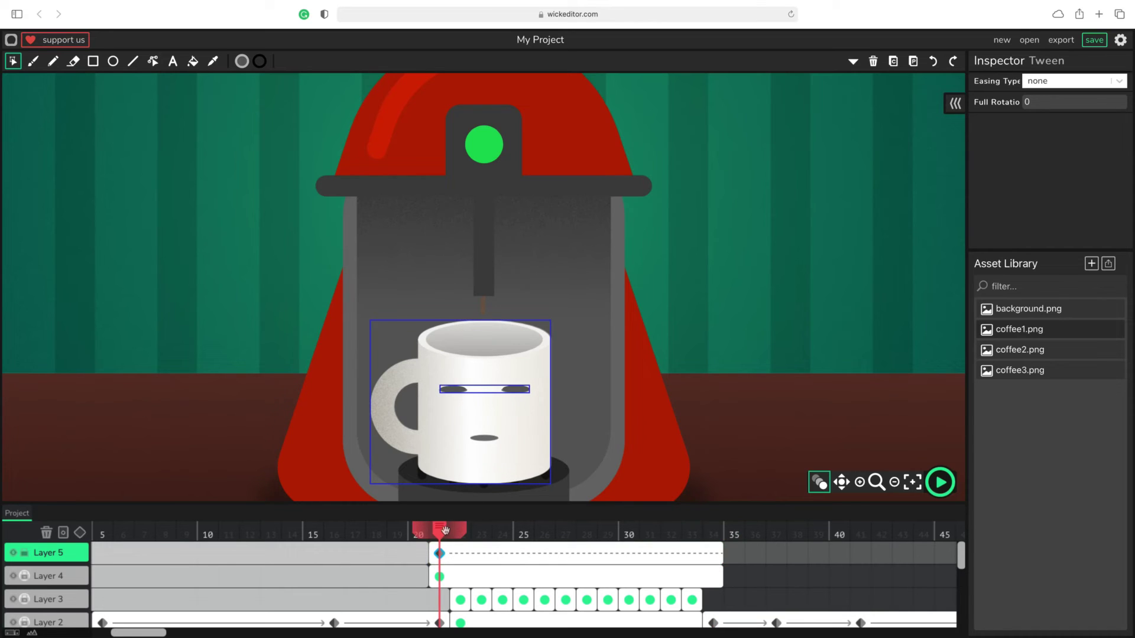
pyautogui.click(447, 554)
pyautogui.click(439, 553)
pyautogui.moveTo(440, 537)
pyautogui.mouseDown()
pyautogui.moveTo(606, 544)
pyautogui.moveTo(377, 547)
pyautogui.moveTo(431, 554)
pyautogui.mouseUp()
pyautogui.click(440, 554)
pyautogui.scroll(-2, 304, 603)
pyautogui.scroll(2, 304, 603)
pyautogui.moveTo(448, 533); pyautogui.dragTo(713, 534)
pyautogui.click(80, 532)
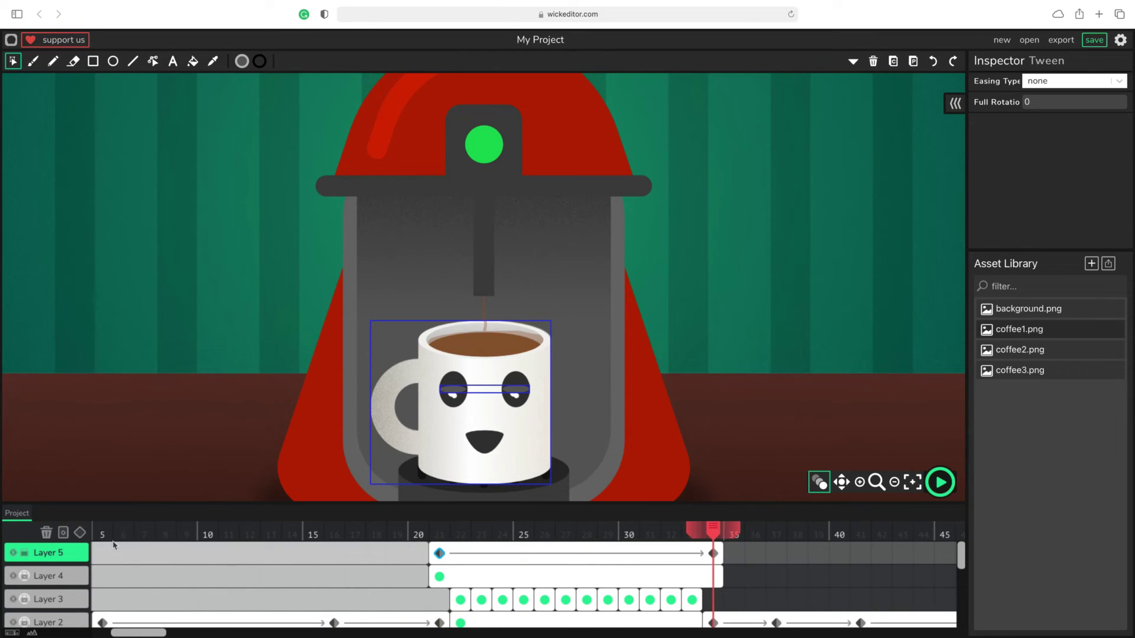
pyautogui.click(497, 385)
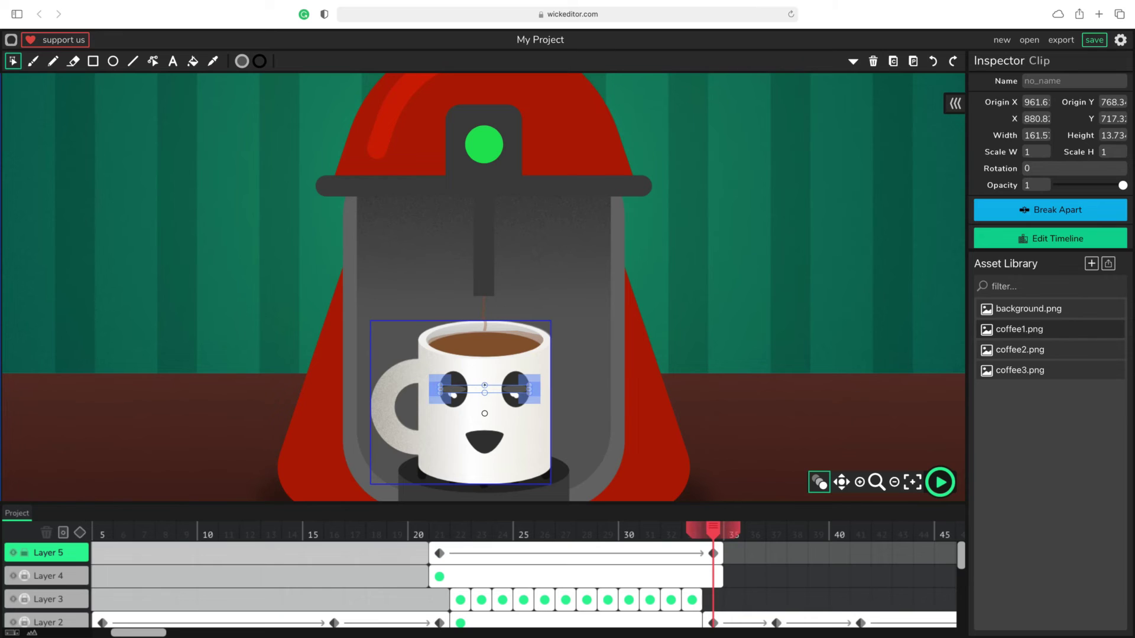
pyautogui.moveTo(515, 402); pyautogui.dragTo(515, 404)
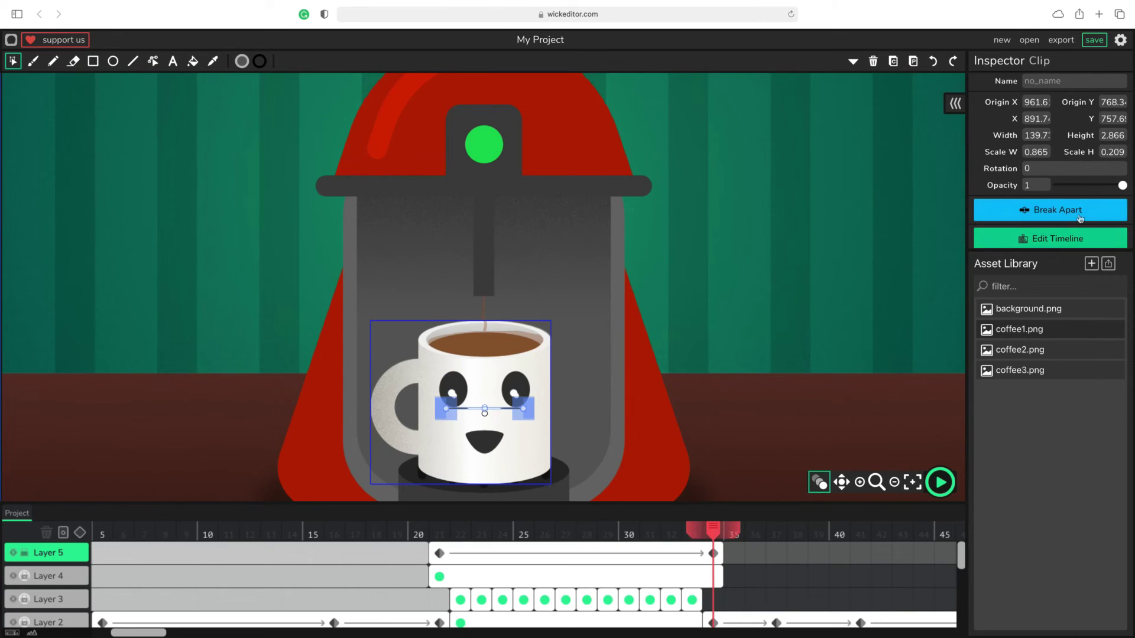
# Delete both tween keyframes on Layer 5, at frames 34 and 21
pyautogui.click(713, 554)
pyautogui.press('Delete')
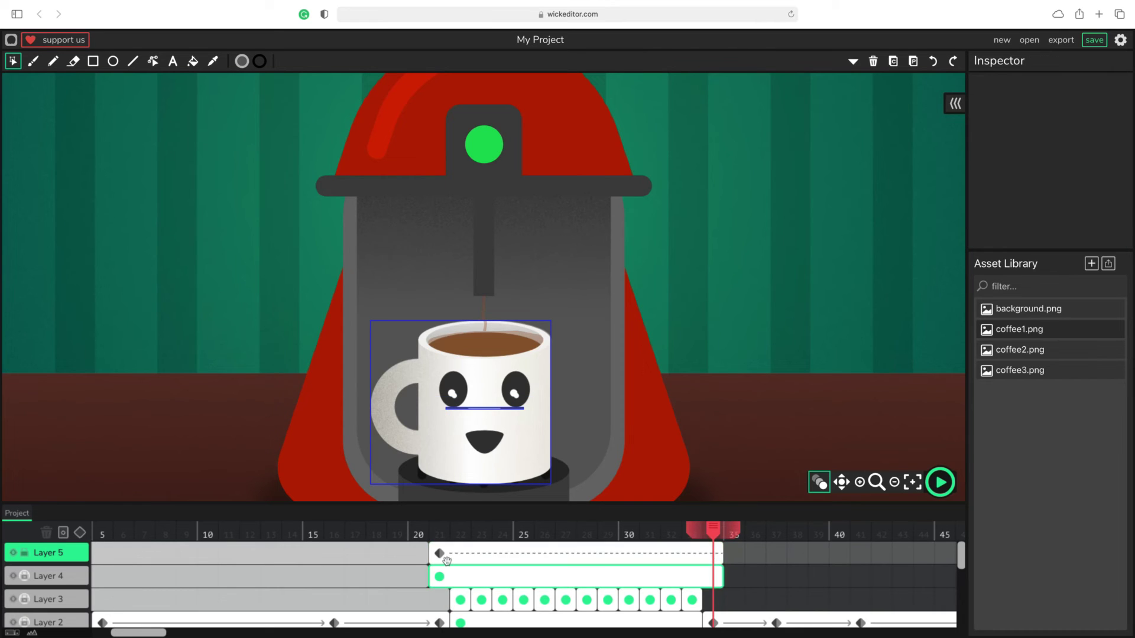
pyautogui.click(441, 554)
pyautogui.press('Delete')
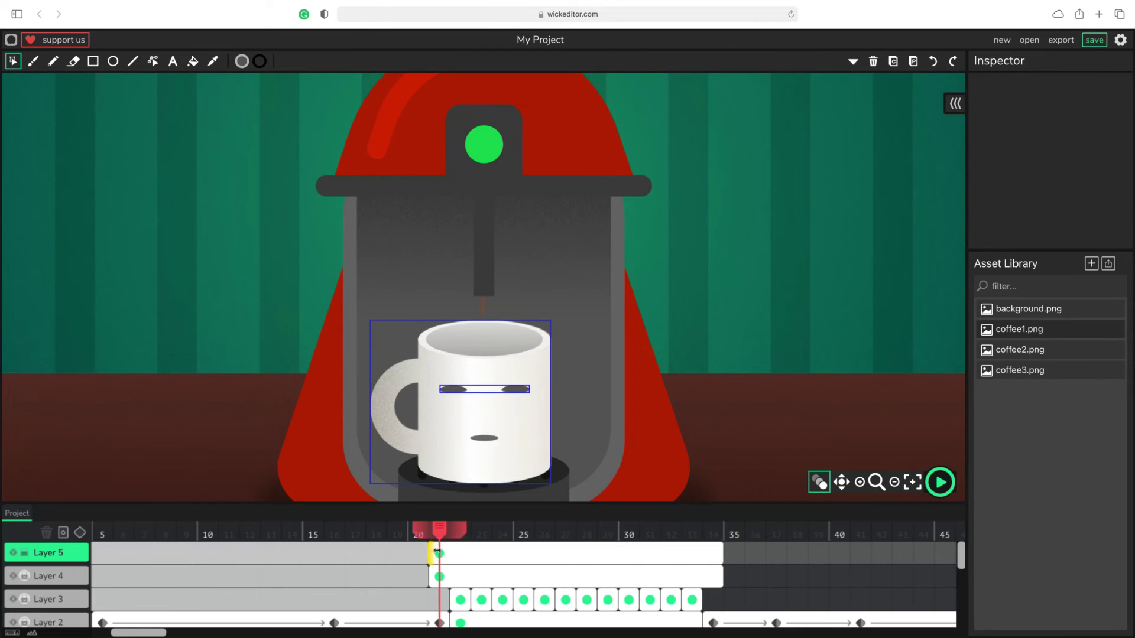
# Create a fresh tween on the Layer 5 frame with keyframes at frames 21 and 34
pyautogui.click(437, 553)
pyautogui.click(80, 532)
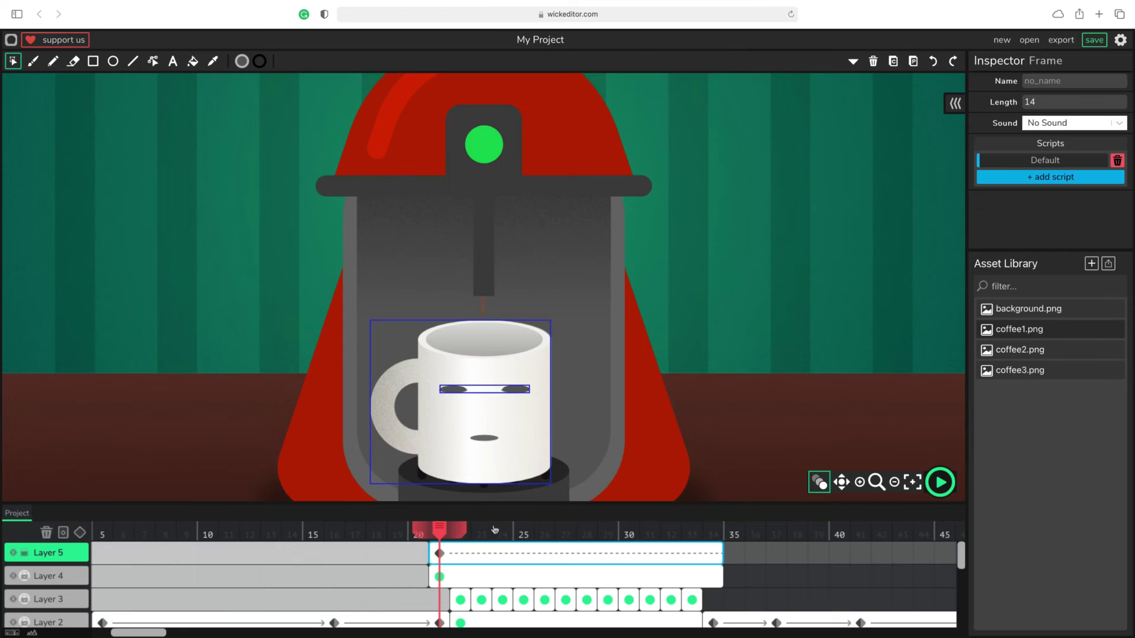
pyautogui.click(710, 554)
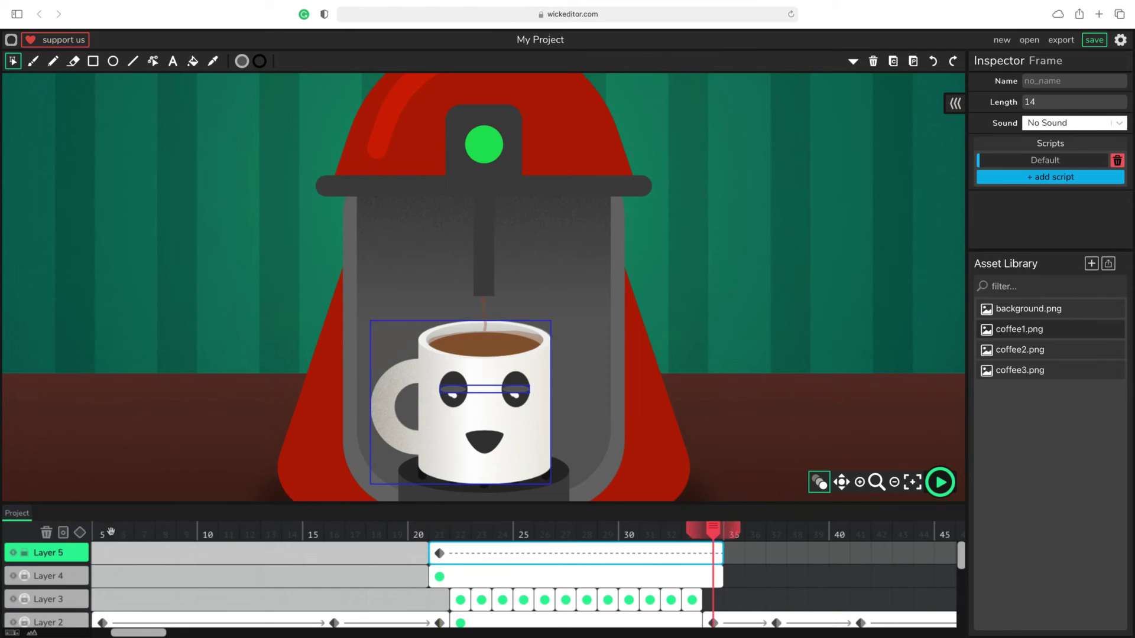
pyautogui.click(80, 532)
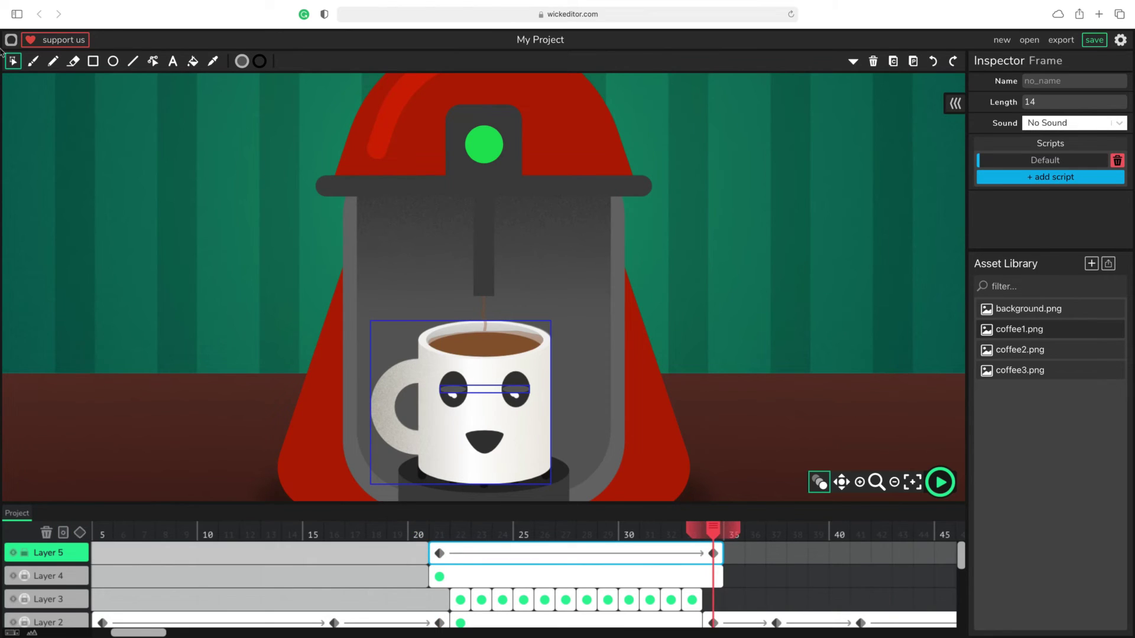
# Stretch the eyes clip vertically at the frame 34 keyframe so its ovals match the mug's open eyes
pyautogui.click(507, 384)
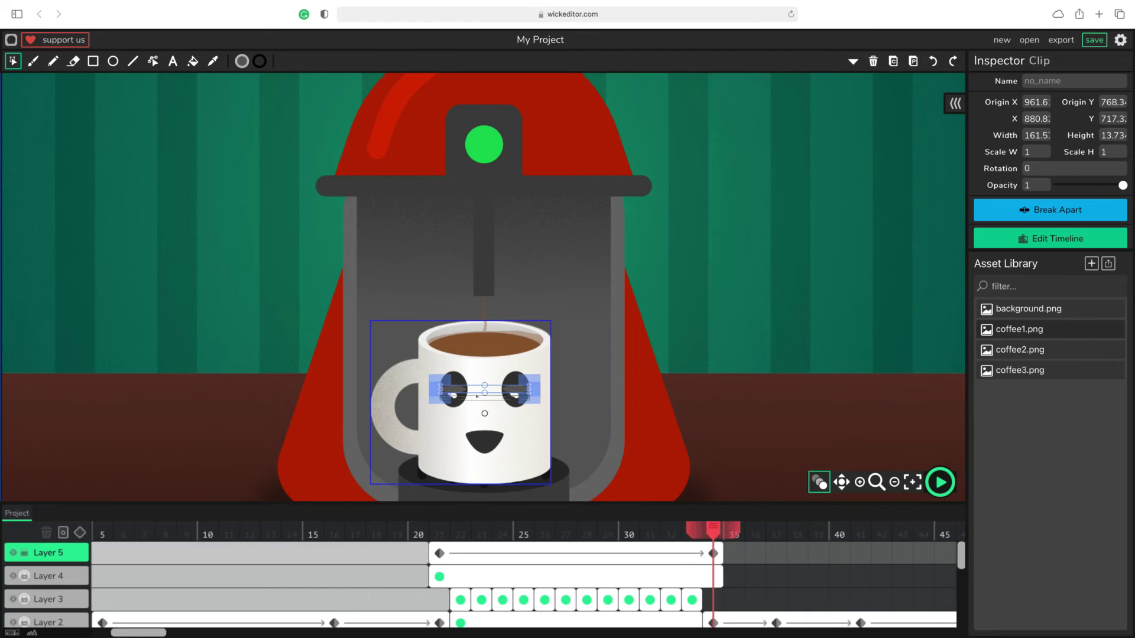
pyautogui.moveTo(477, 394); pyautogui.dragTo(482, 396)
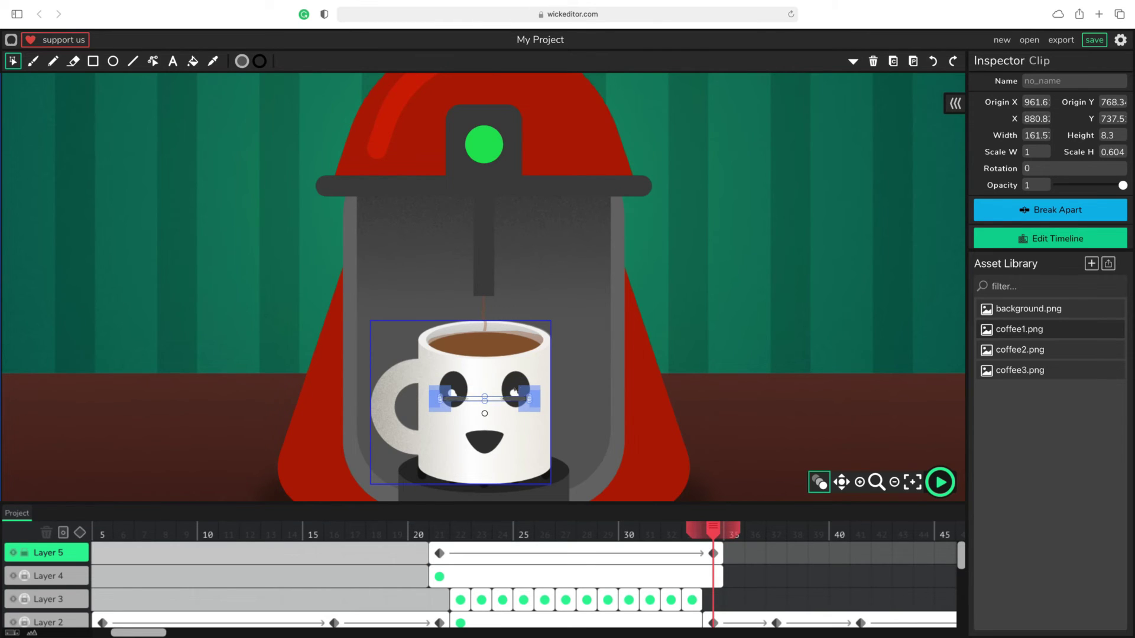
pyautogui.moveTo(521, 388); pyautogui.dragTo(524, 381)
pyautogui.click(860, 481)
pyautogui.click(860, 481)
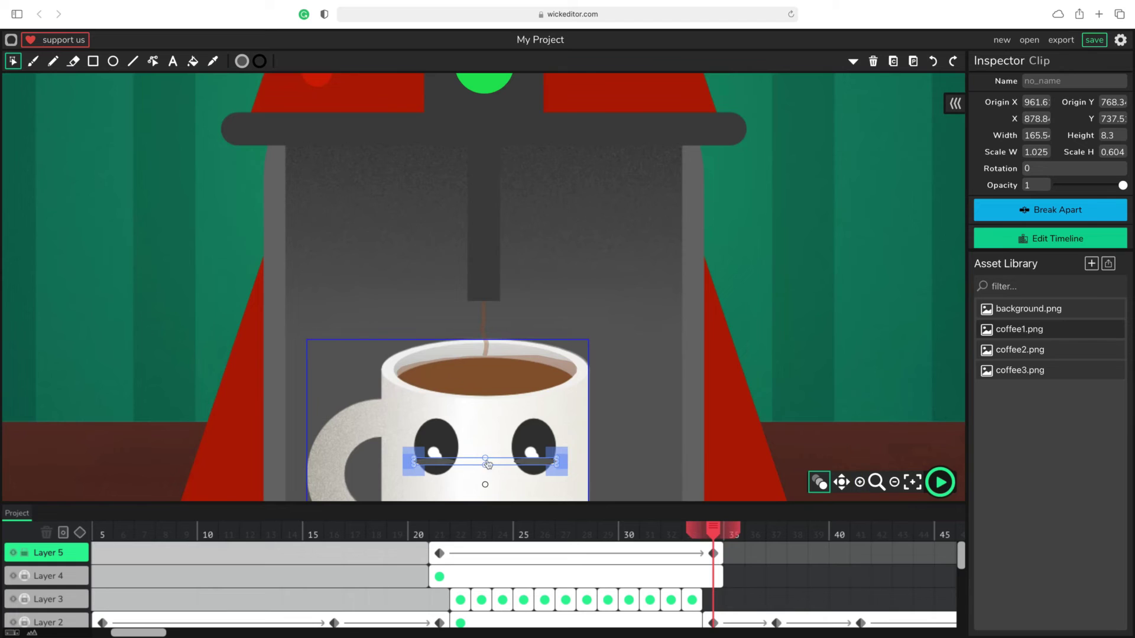
pyautogui.moveTo(478, 450); pyautogui.dragTo(484, 343)
pyautogui.moveTo(522, 304); pyautogui.dragTo(520, 434)
# Preview the animation from frame 19 with the whole scene in view to check the mug's eyes opening
pyautogui.moveTo(715, 536); pyautogui.dragTo(398, 541)
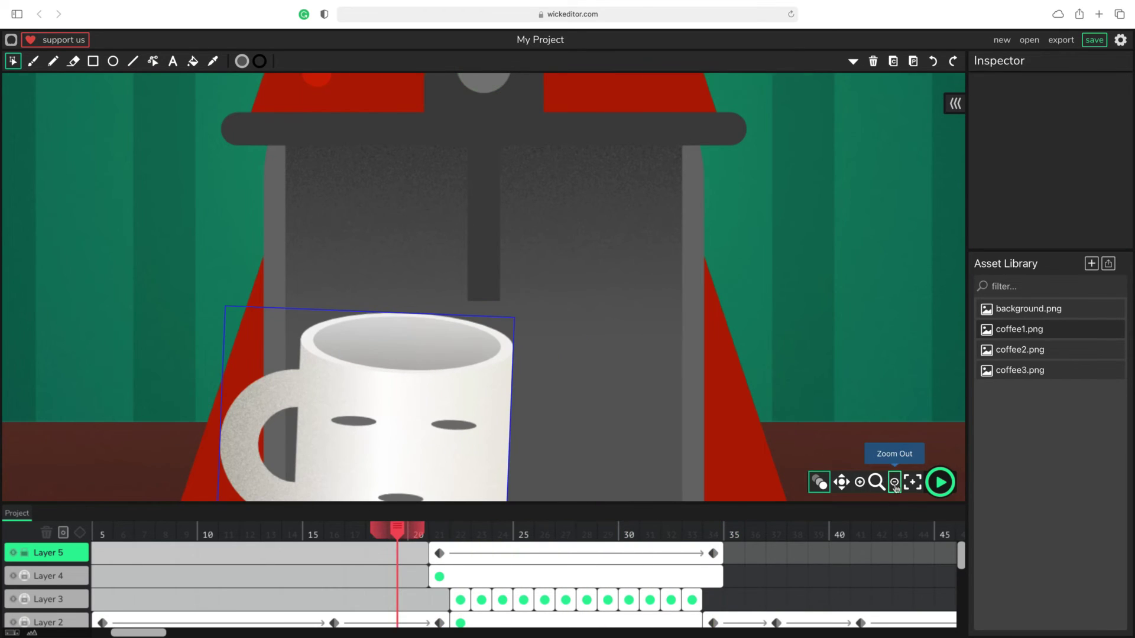
pyautogui.click(895, 482)
pyautogui.click(895, 483)
pyautogui.click(939, 482)
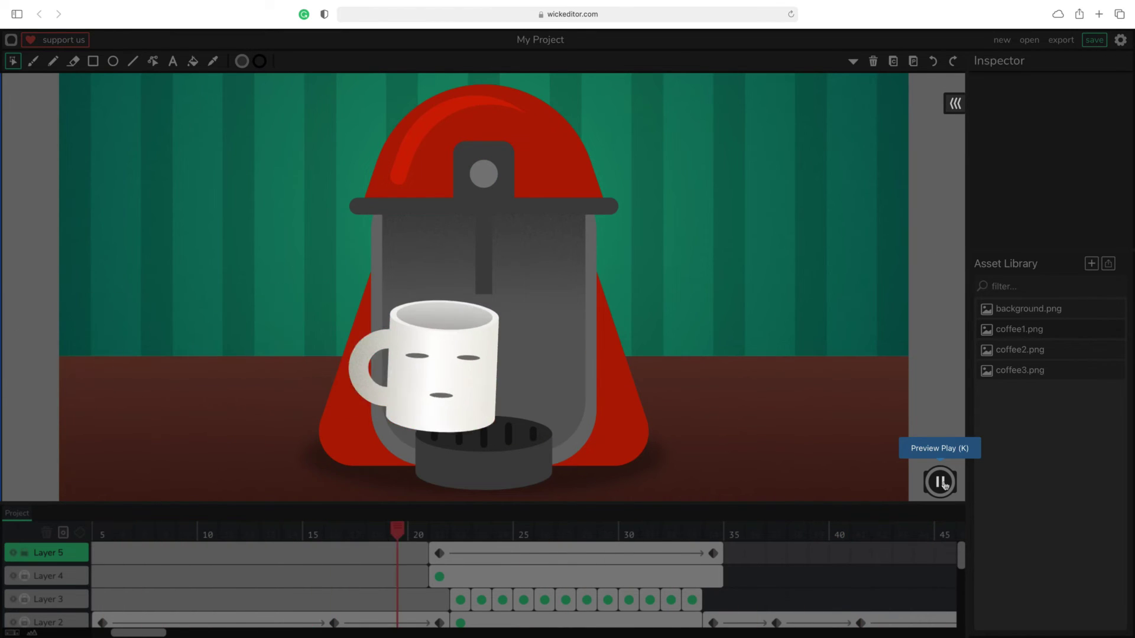
pyautogui.click(941, 482)
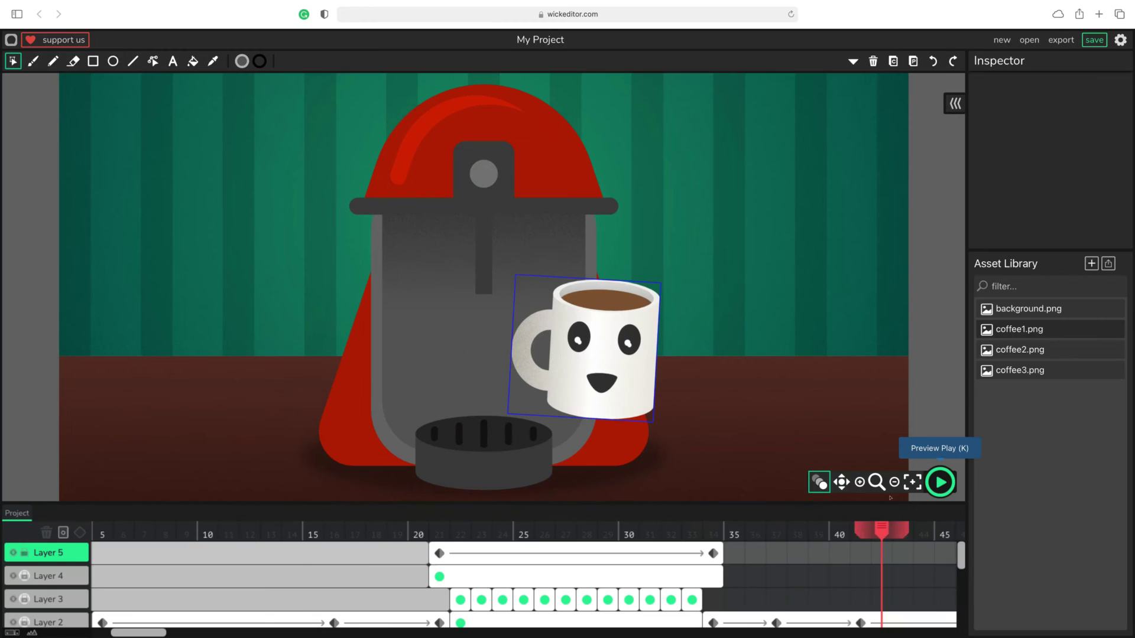
# Shorten the Layer 5 frame to a length of 13 so its tween ends at frame 33, and scrub back to frame 21
pyautogui.moveTo(714, 554)
pyautogui.mouseDown()
pyautogui.moveTo(692, 556)
pyautogui.moveTo(705, 559)
pyautogui.mouseUp()
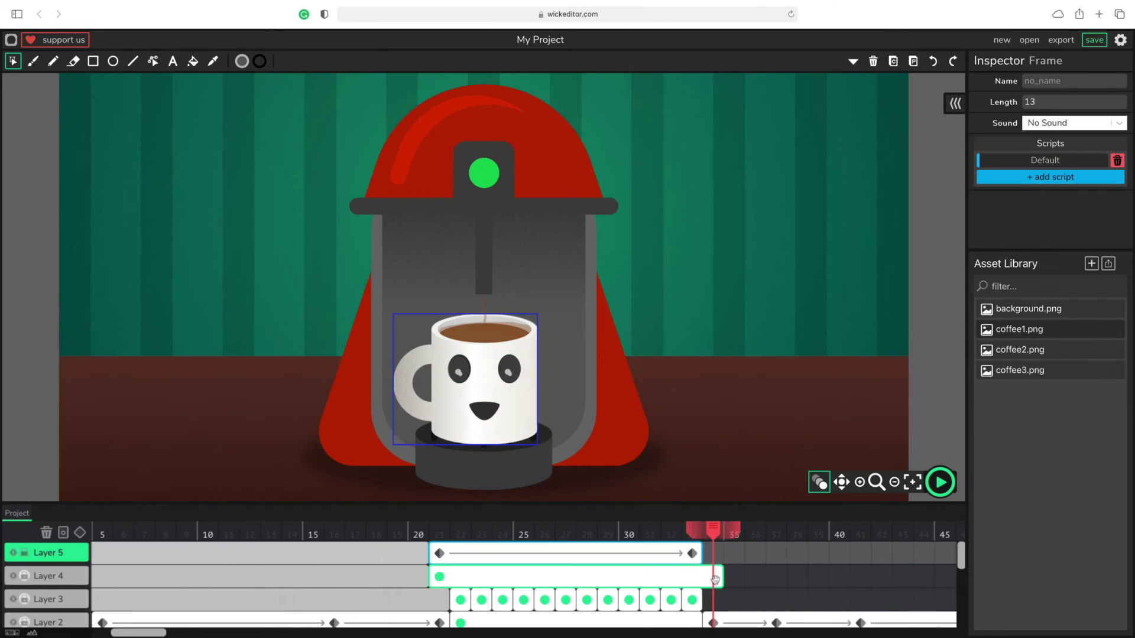
pyautogui.click(541, 572)
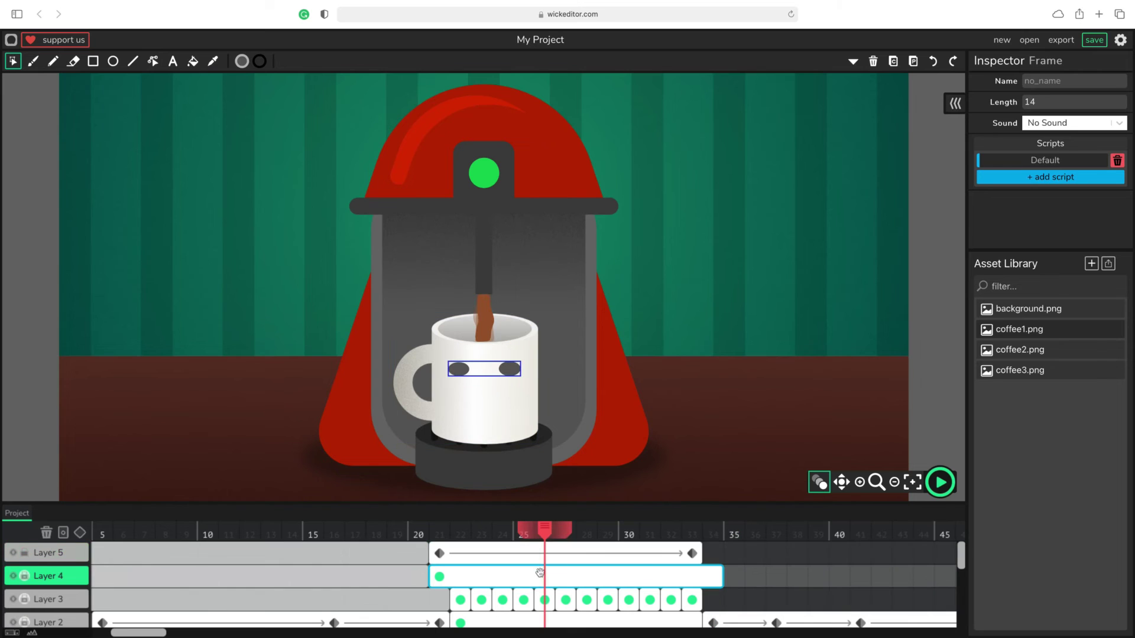
pyautogui.moveTo(543, 532); pyautogui.dragTo(441, 566)
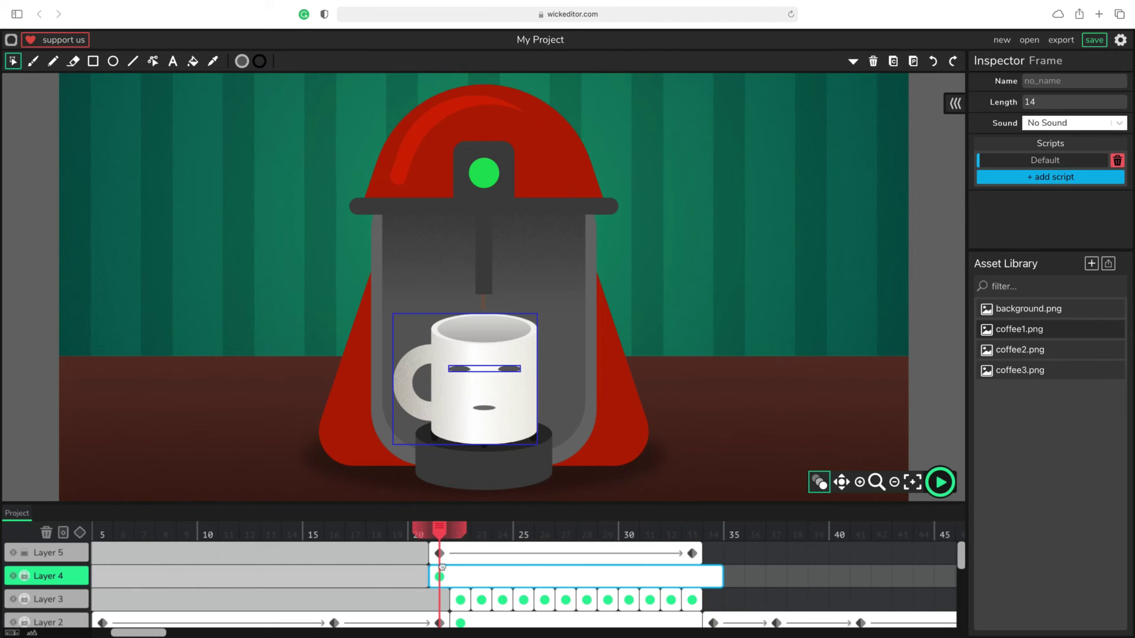
# Add a new layer at the very top of the layer stack and give it an empty one-frame-long frame at frame 22
pyautogui.moveTo(442, 567)
pyautogui.mouseDown()
pyautogui.moveTo(720, 577)
pyautogui.moveTo(397, 572)
pyautogui.moveTo(429, 578)
pyautogui.moveTo(454, 565)
pyautogui.mouseUp()
pyautogui.click(66, 554)
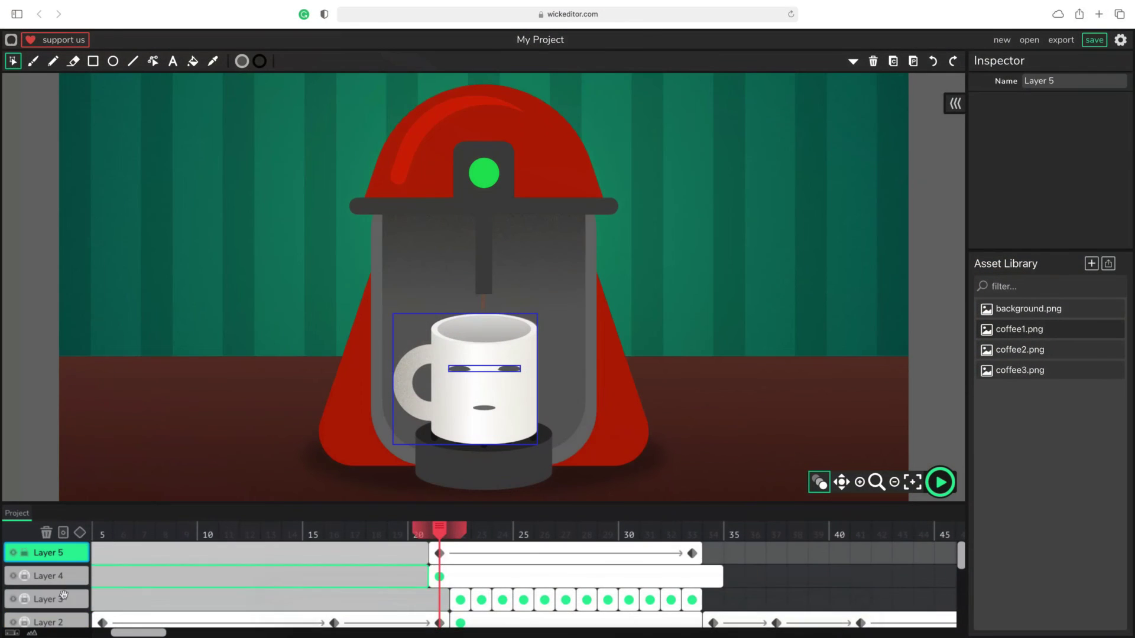
pyautogui.scroll(-5, 59, 600)
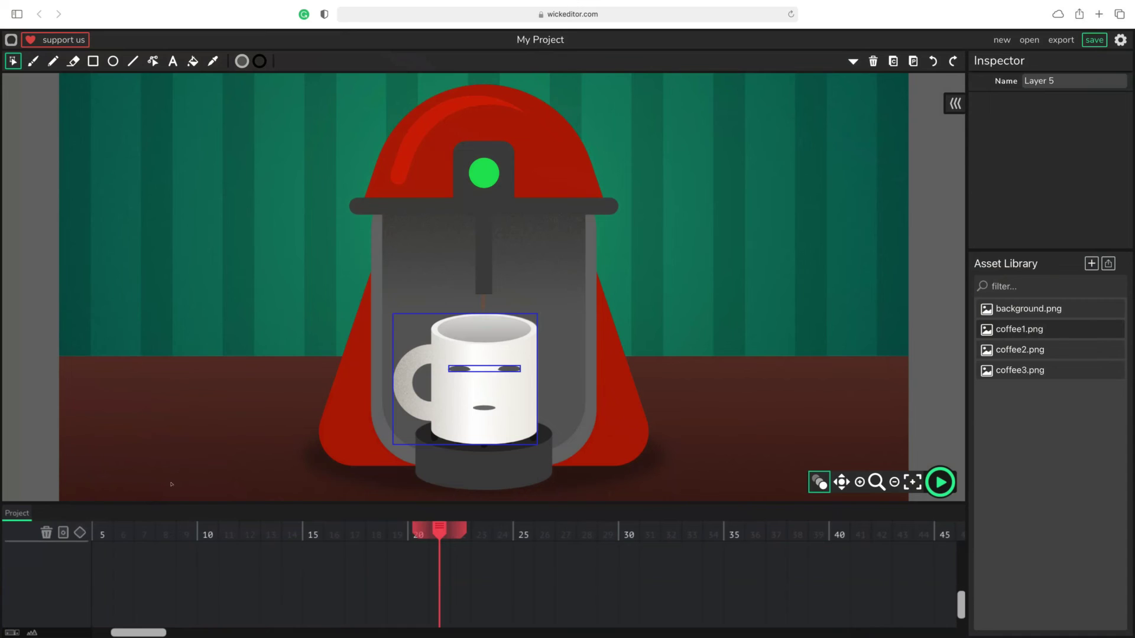
pyautogui.scroll(5, 44, 598)
pyautogui.click(65, 582)
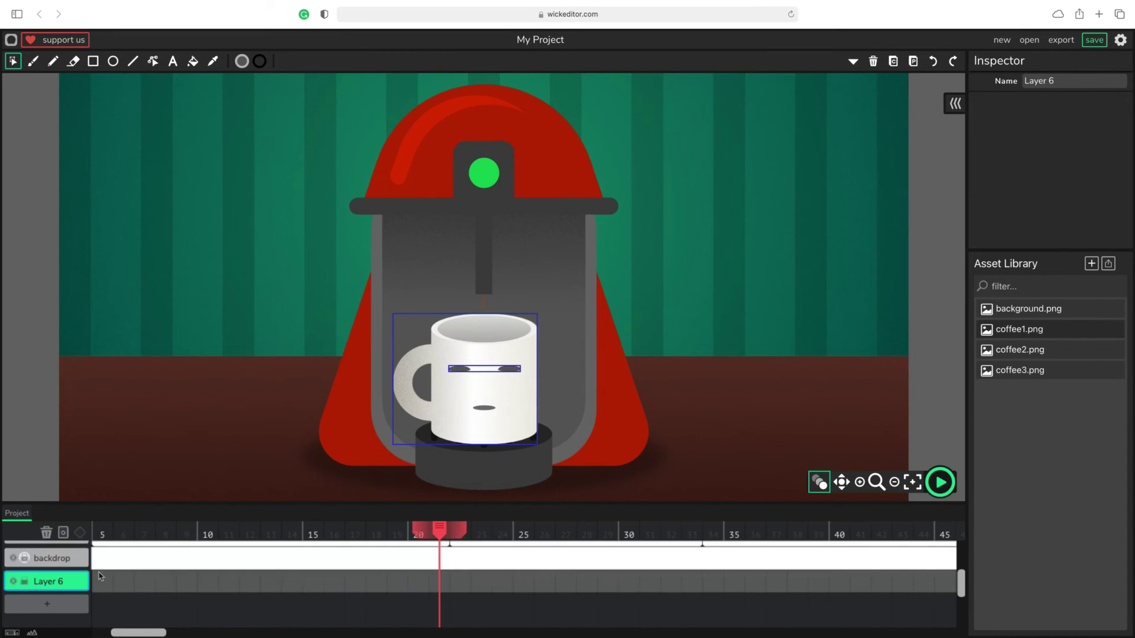
pyautogui.moveTo(71, 562); pyautogui.dragTo(70, 552)
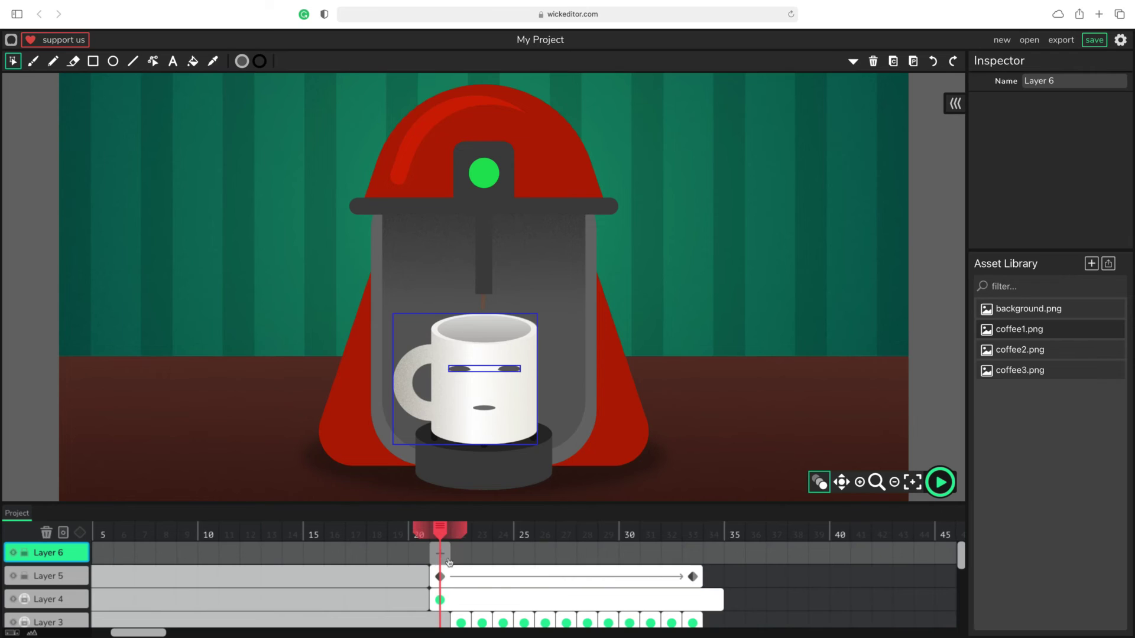
pyautogui.click(440, 553)
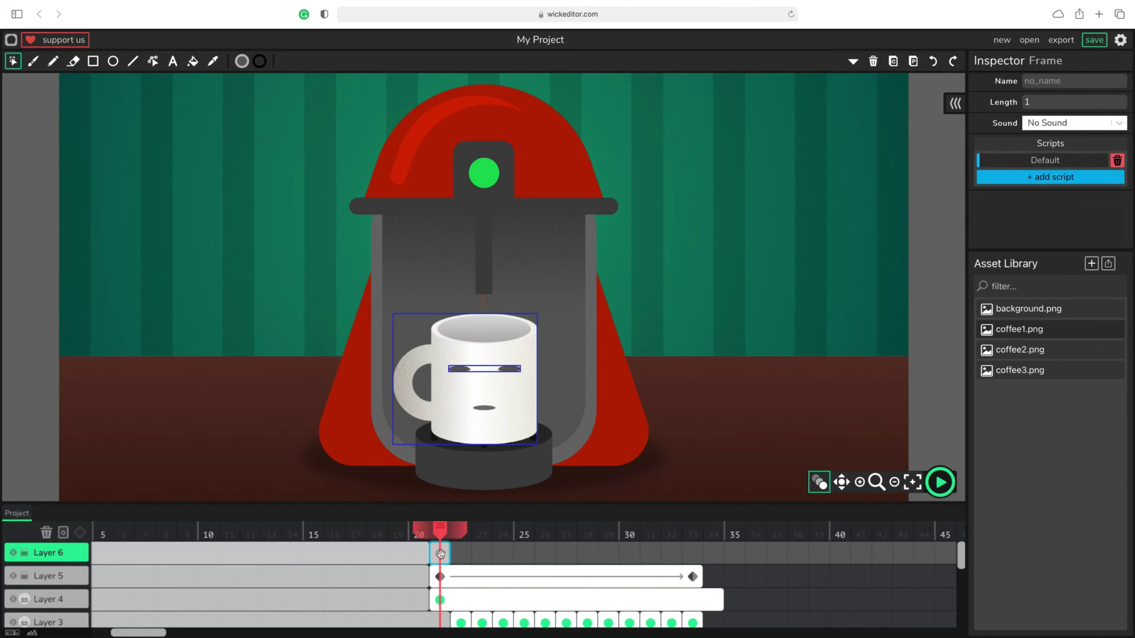
pyautogui.moveTo(439, 554); pyautogui.dragTo(461, 554)
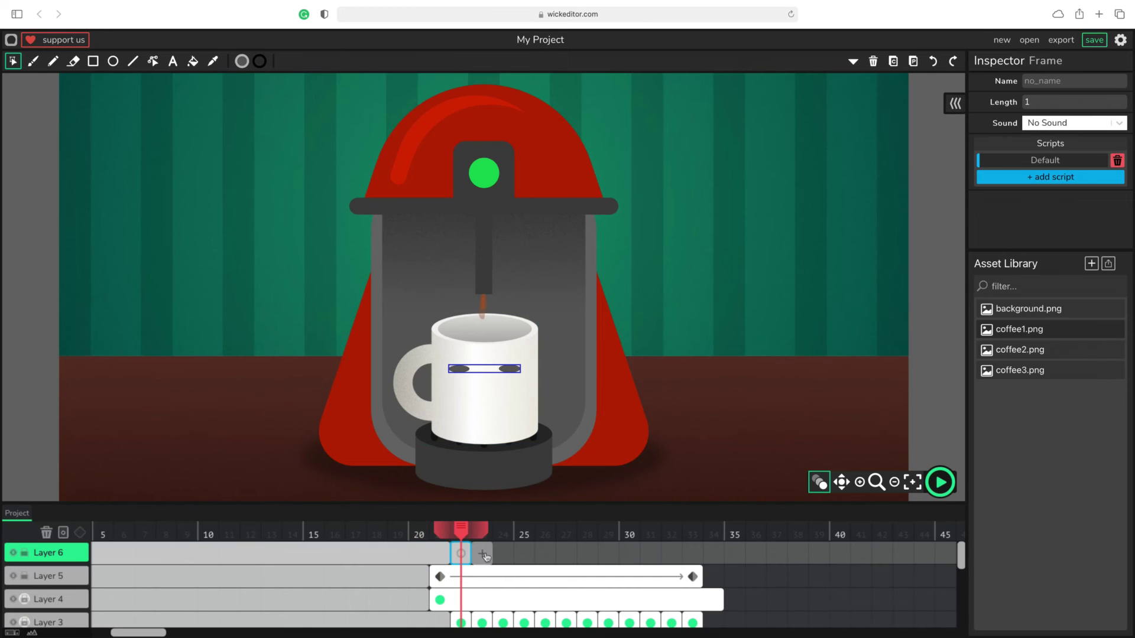
# Draw a small dark gray circle as an open mouth below the mug's eyes at frame 22 on Layer 6
pyautogui.click(113, 61)
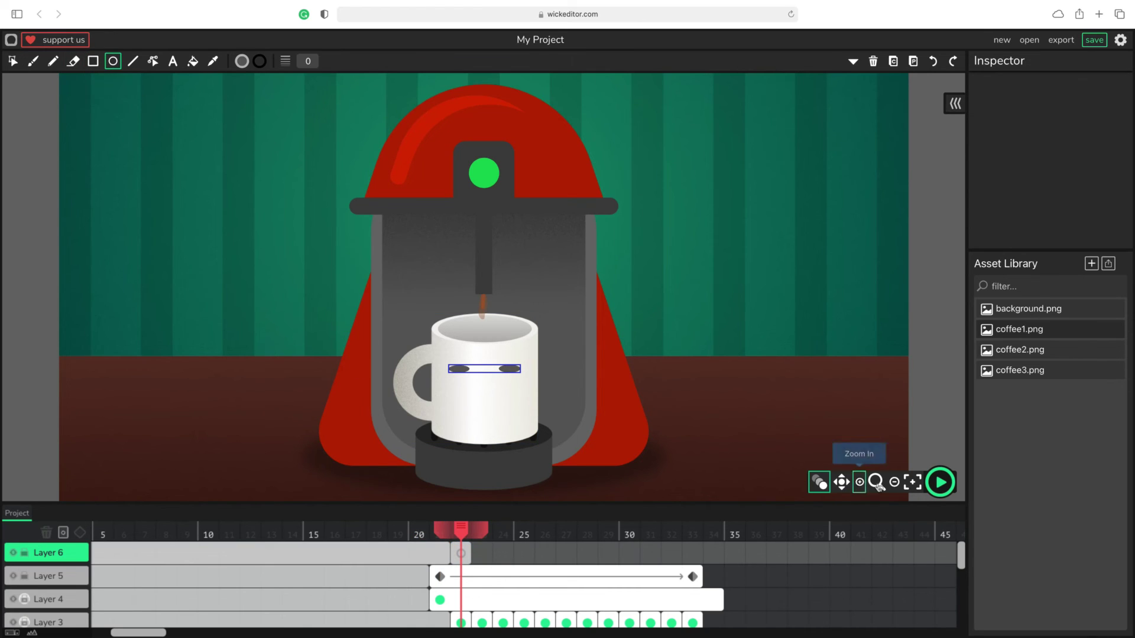
pyautogui.click(861, 482)
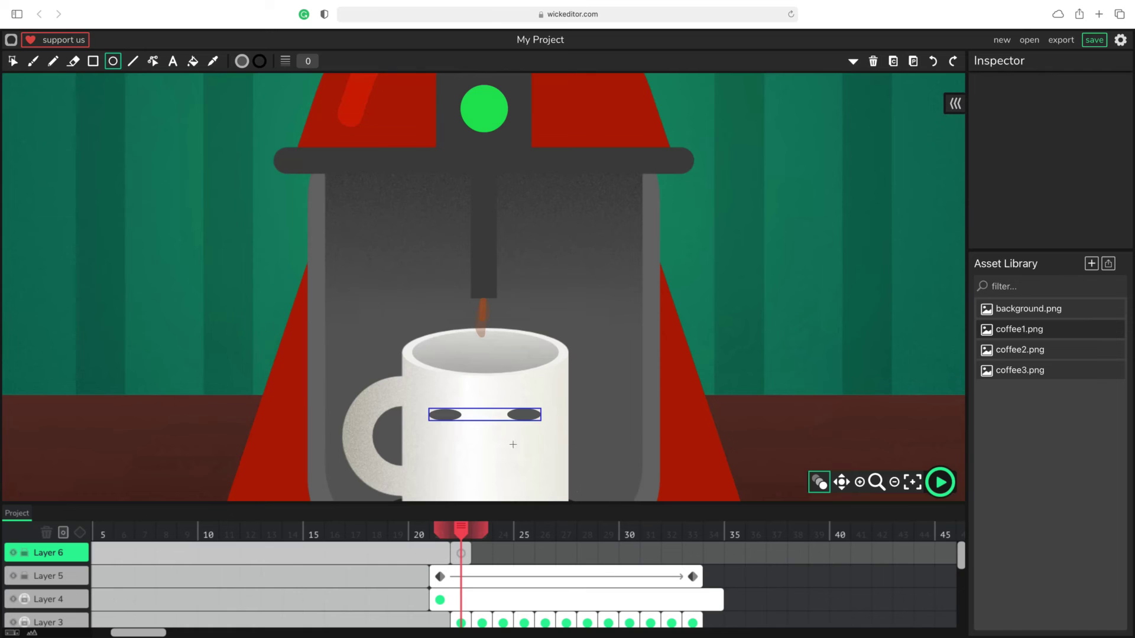
pyautogui.scroll(-2, 498, 445)
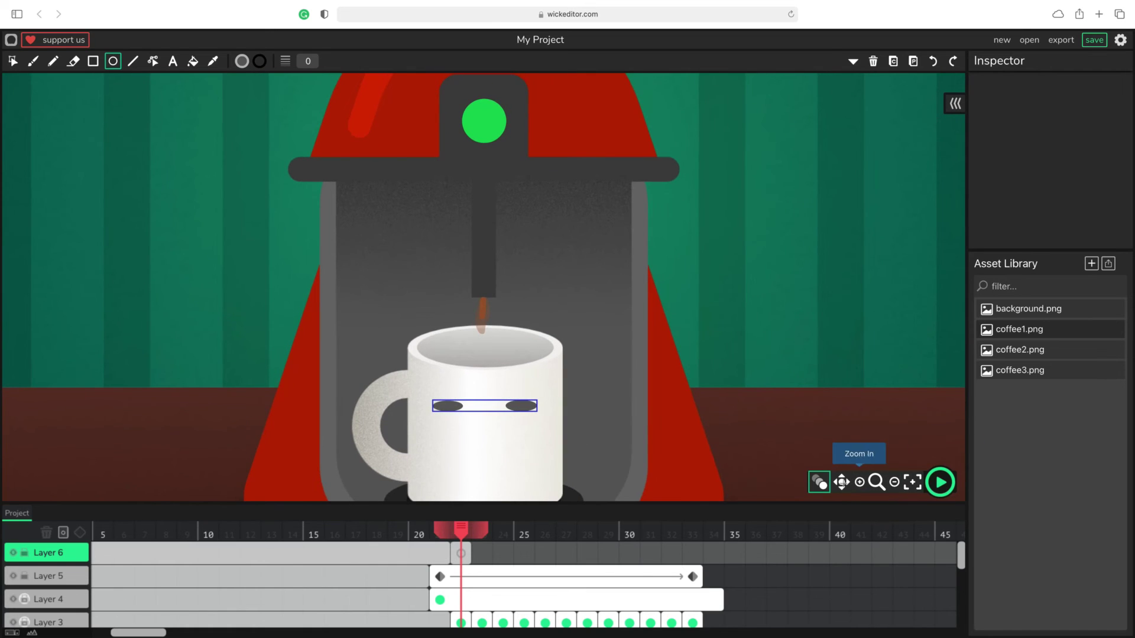
pyautogui.click(841, 483)
pyautogui.moveTo(524, 469); pyautogui.dragTo(533, 364)
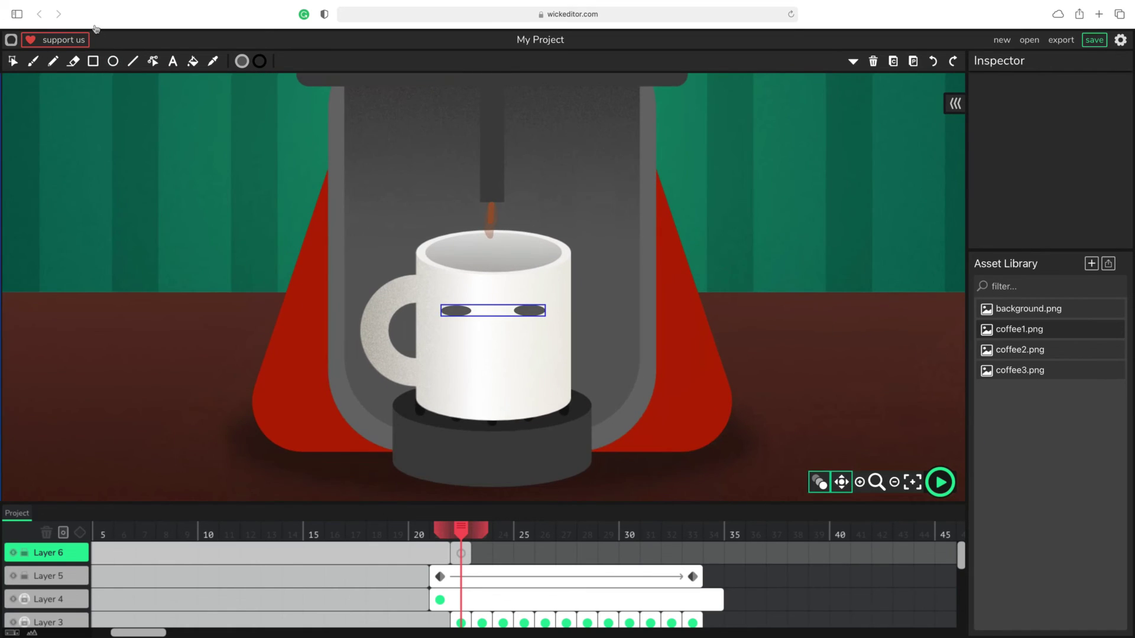
pyautogui.click(109, 62)
pyautogui.click(440, 532)
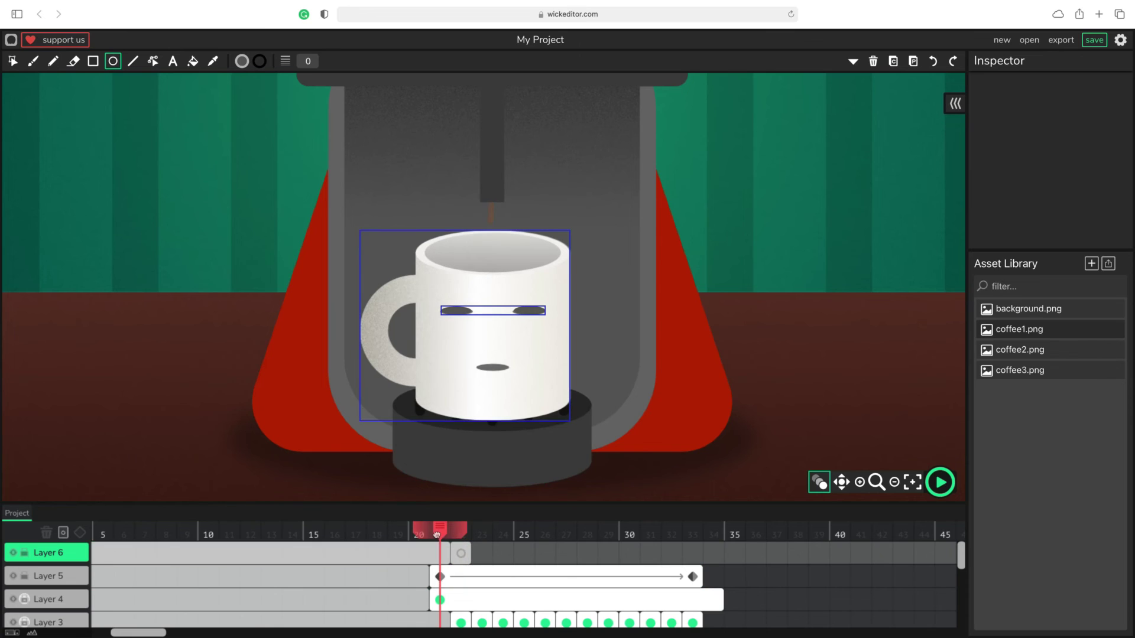
pyautogui.click(455, 535)
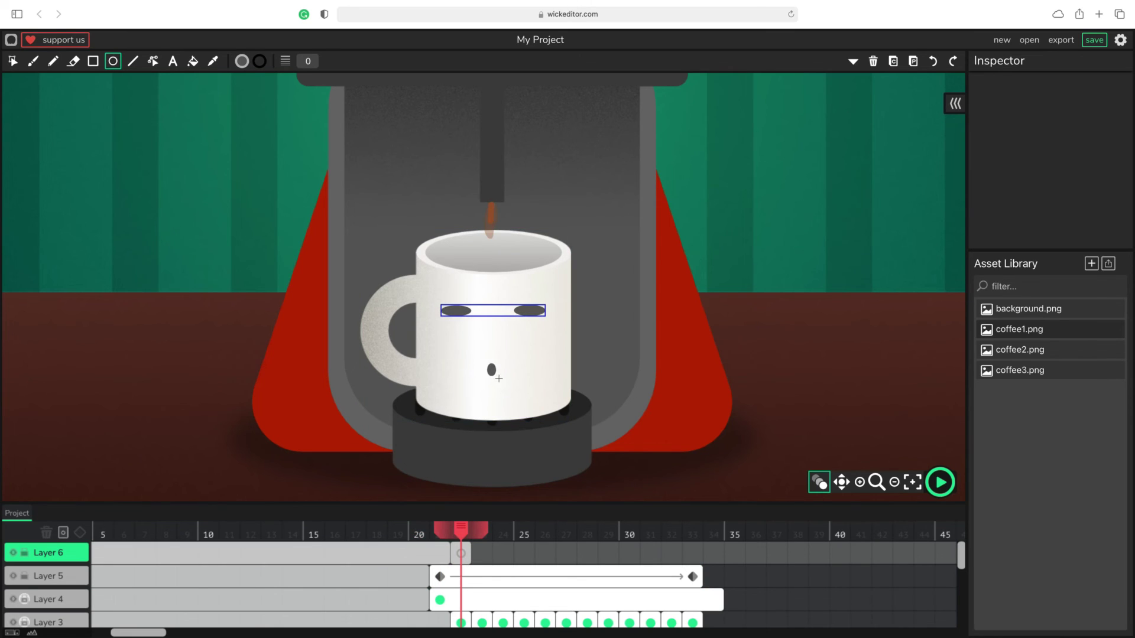
pyautogui.moveTo(487, 364); pyautogui.dragTo(503, 379)
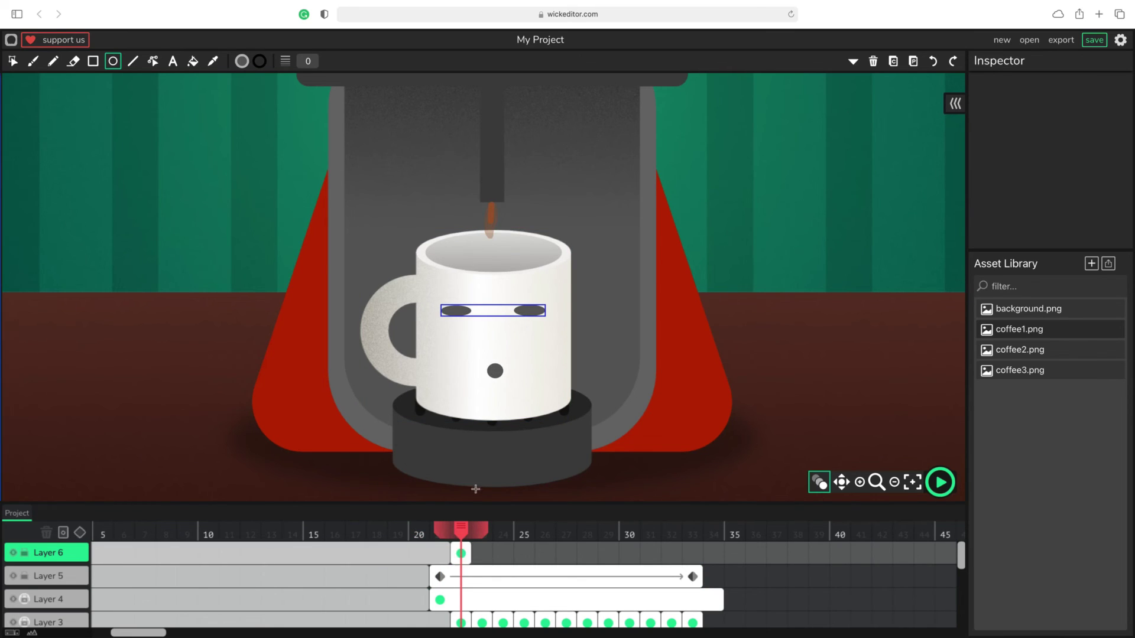
# Compare the new mouth with the preceding frame and extend the Layer 6 frame to a length of 12, ending at frame 33
pyautogui.click(425, 535)
pyautogui.click(460, 535)
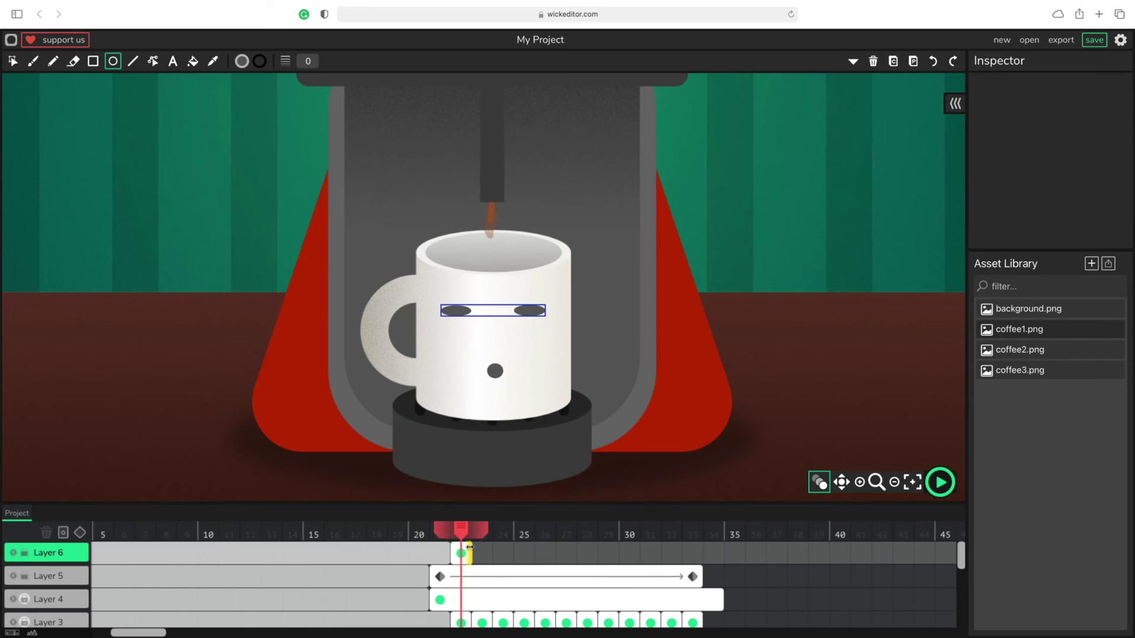
pyautogui.moveTo(469, 547); pyautogui.dragTo(702, 548)
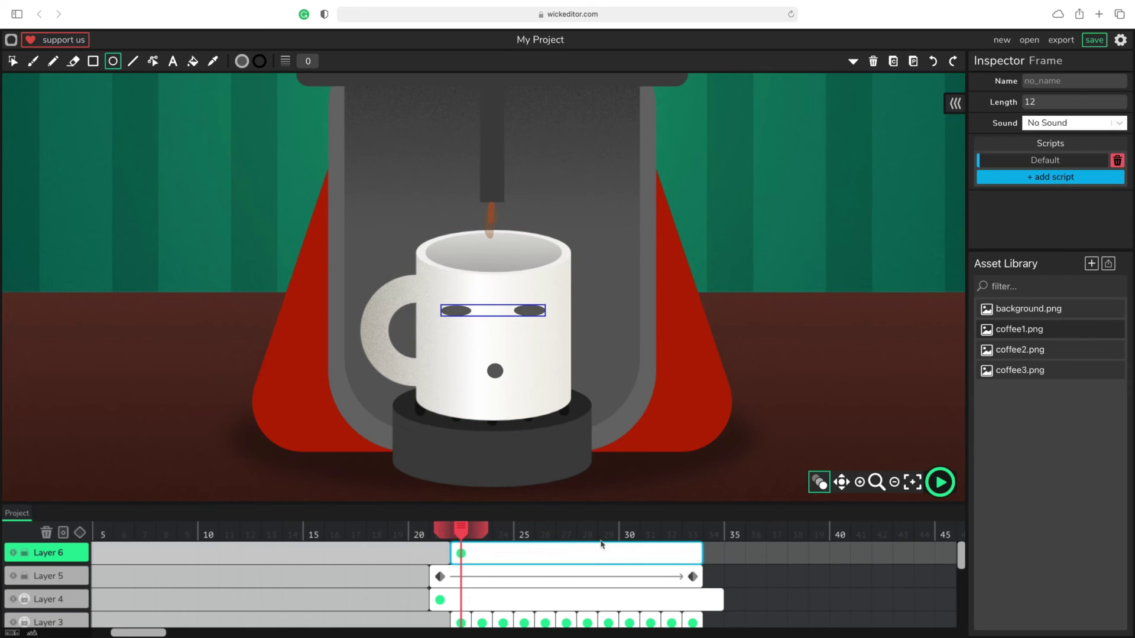
# Scrub through the frames and preview the animation with the whole scene in view to check the mug's round mouth
pyautogui.moveTo(459, 530); pyautogui.dragTo(791, 555)
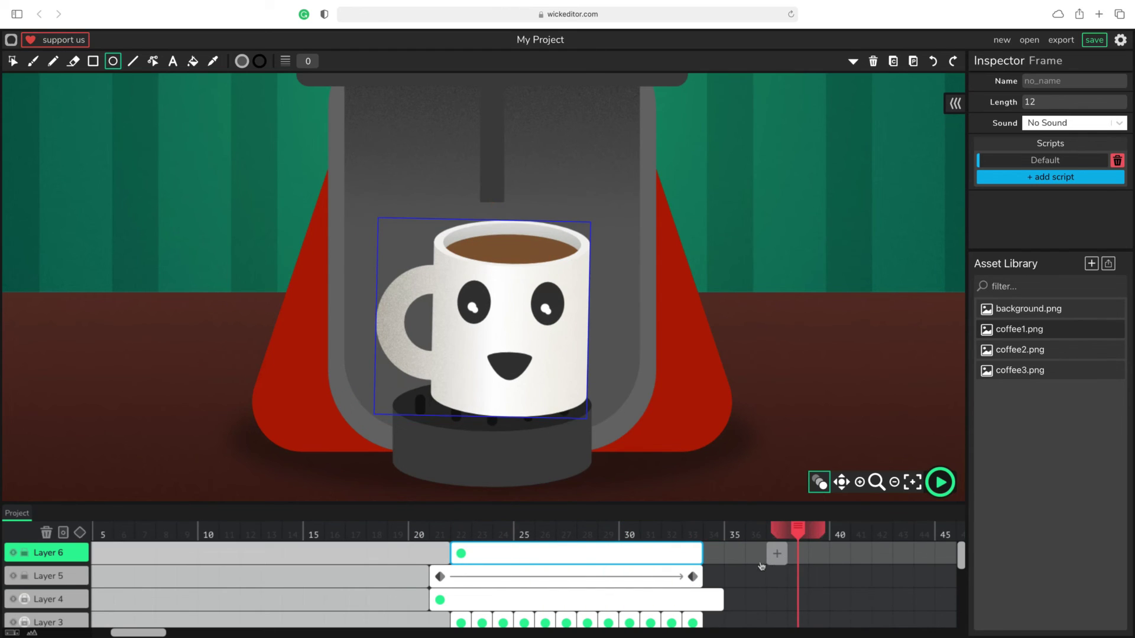
pyautogui.click(893, 482)
pyautogui.click(893, 482)
pyautogui.click(894, 482)
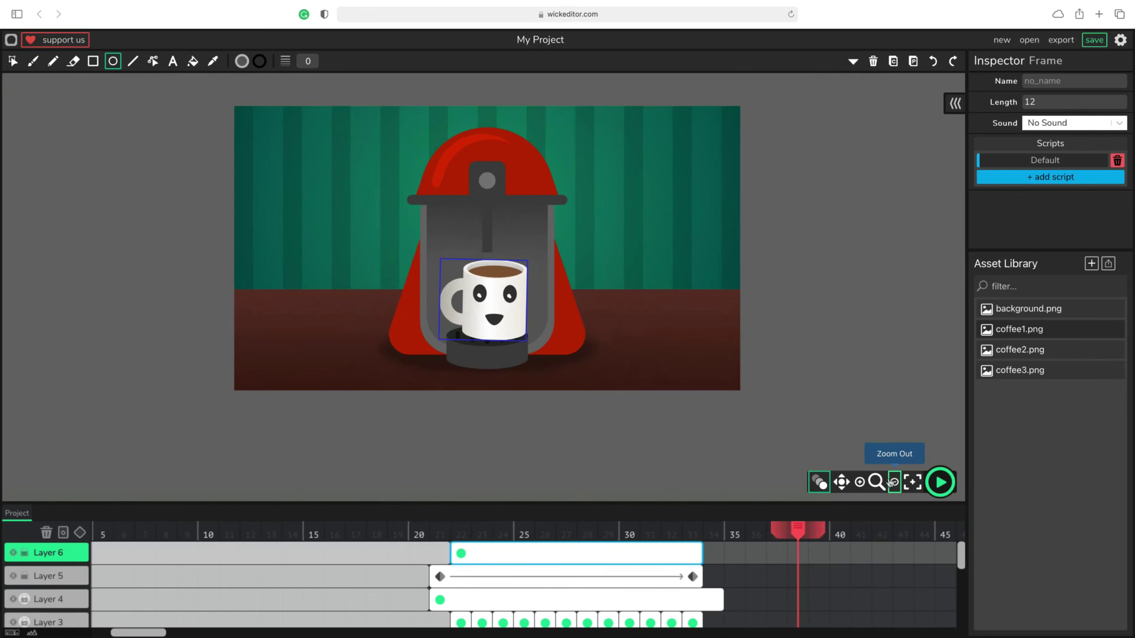
pyautogui.click(913, 483)
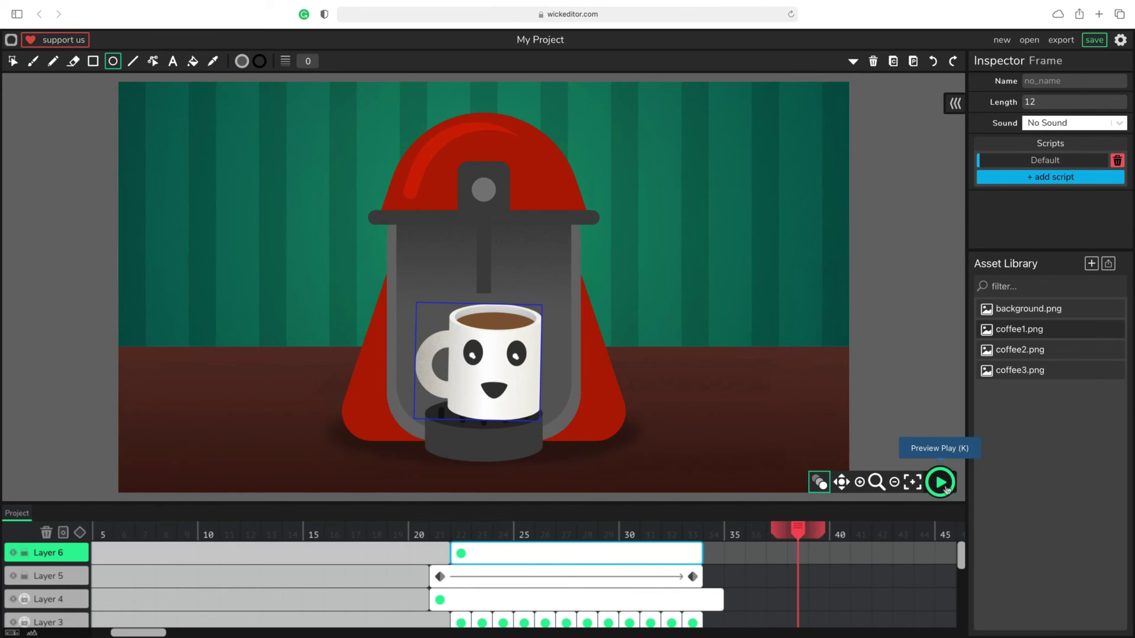
pyautogui.click(941, 482)
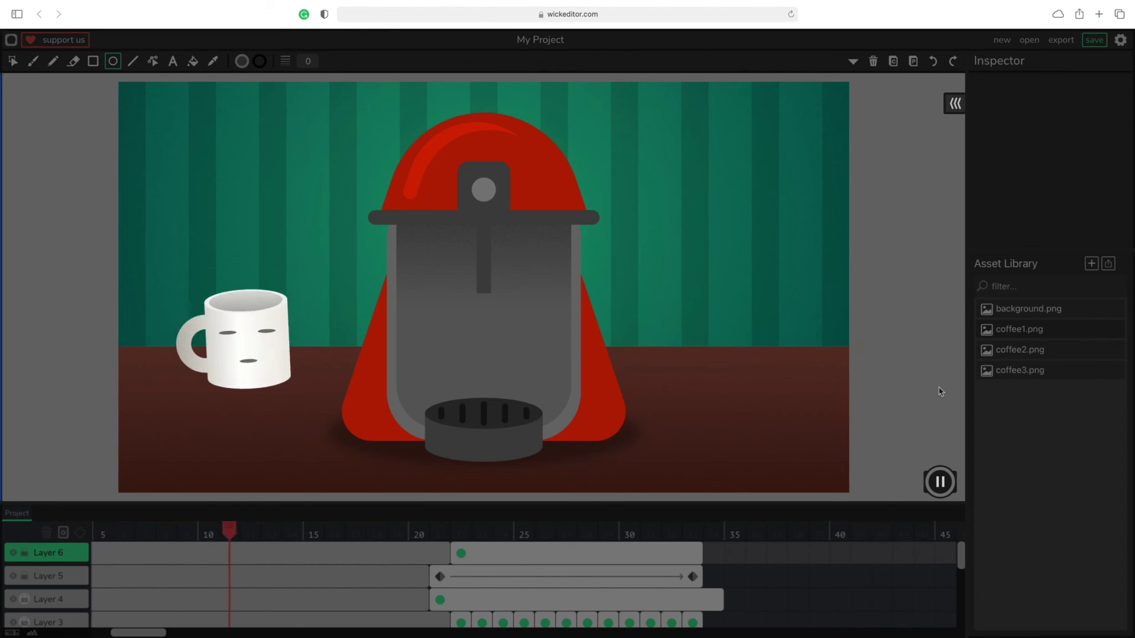
pyautogui.click(940, 482)
# Scrub to frame 37 and replay the whole animation to review how the filled mug leaves the machine
pyautogui.scroll(-2, 635, 540)
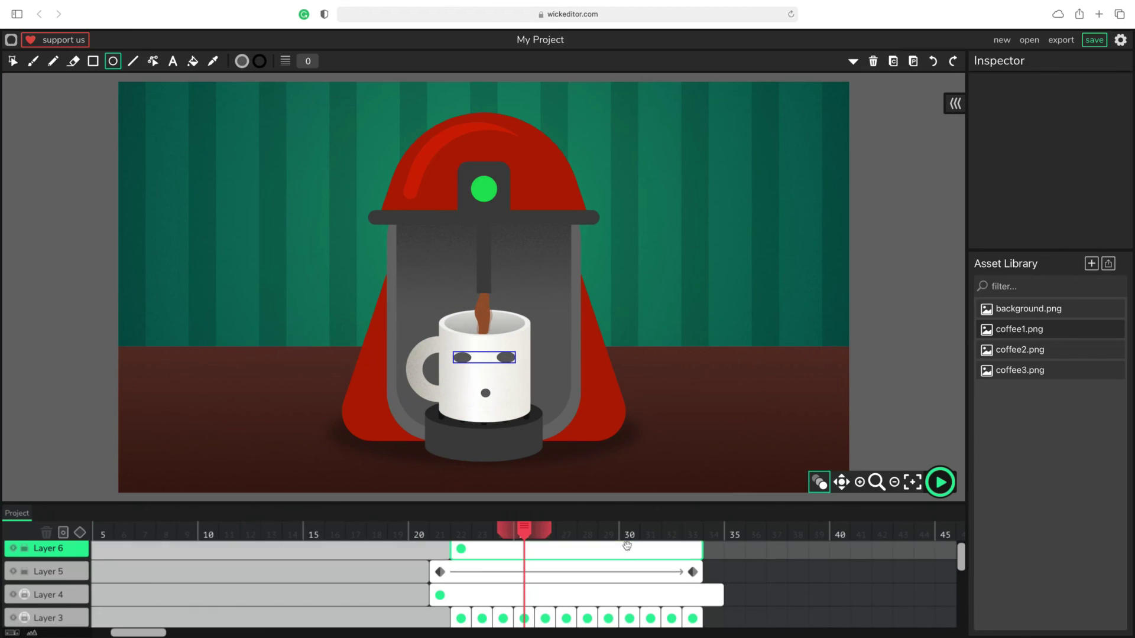
pyautogui.scroll(-2, 524, 589)
pyautogui.scroll(1, 523, 590)
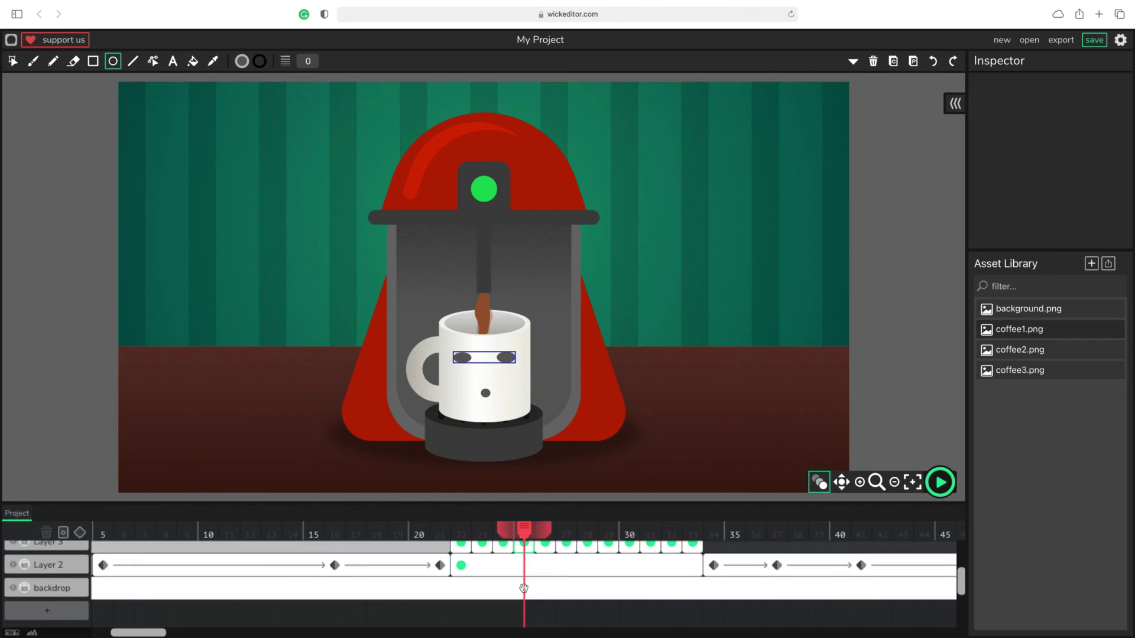
pyautogui.moveTo(319, 531); pyautogui.dragTo(776, 568)
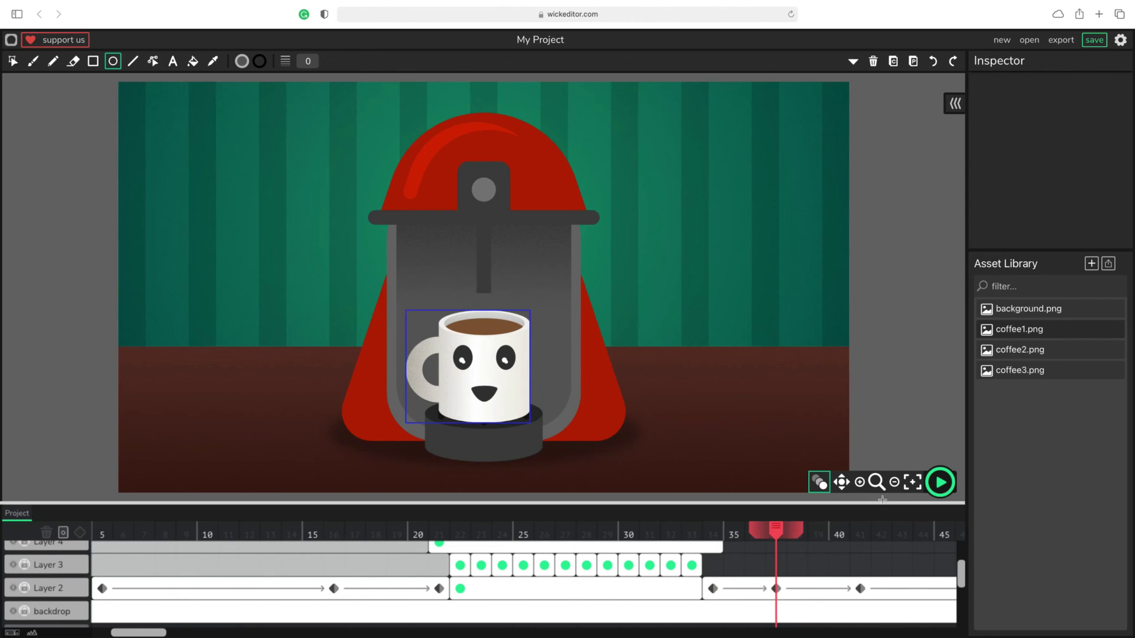
pyautogui.click(894, 484)
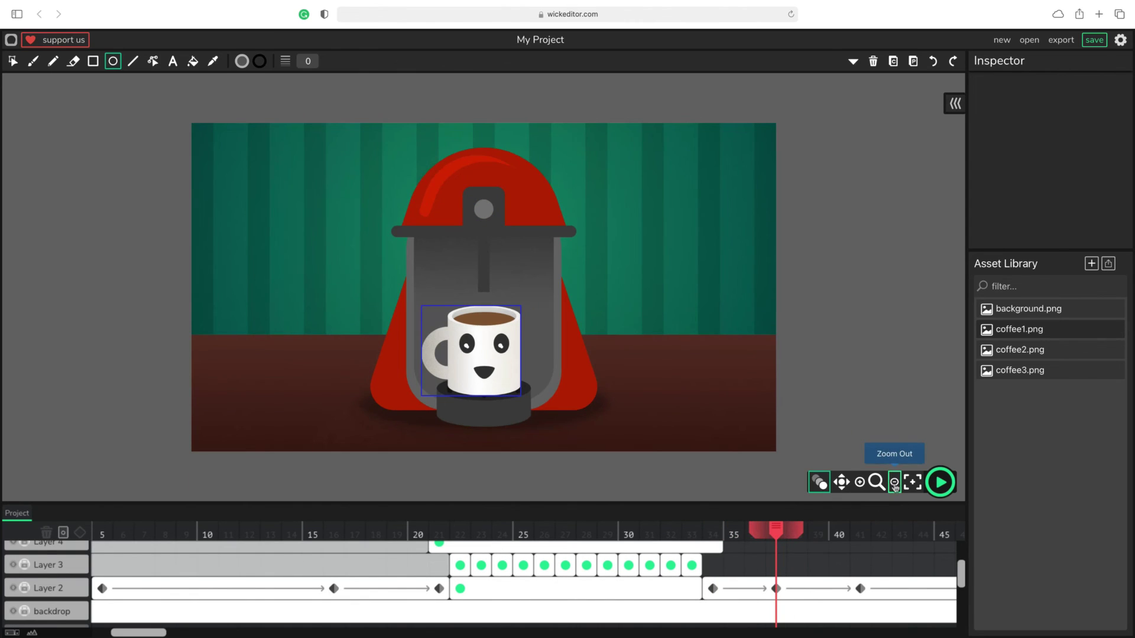
pyautogui.click(940, 482)
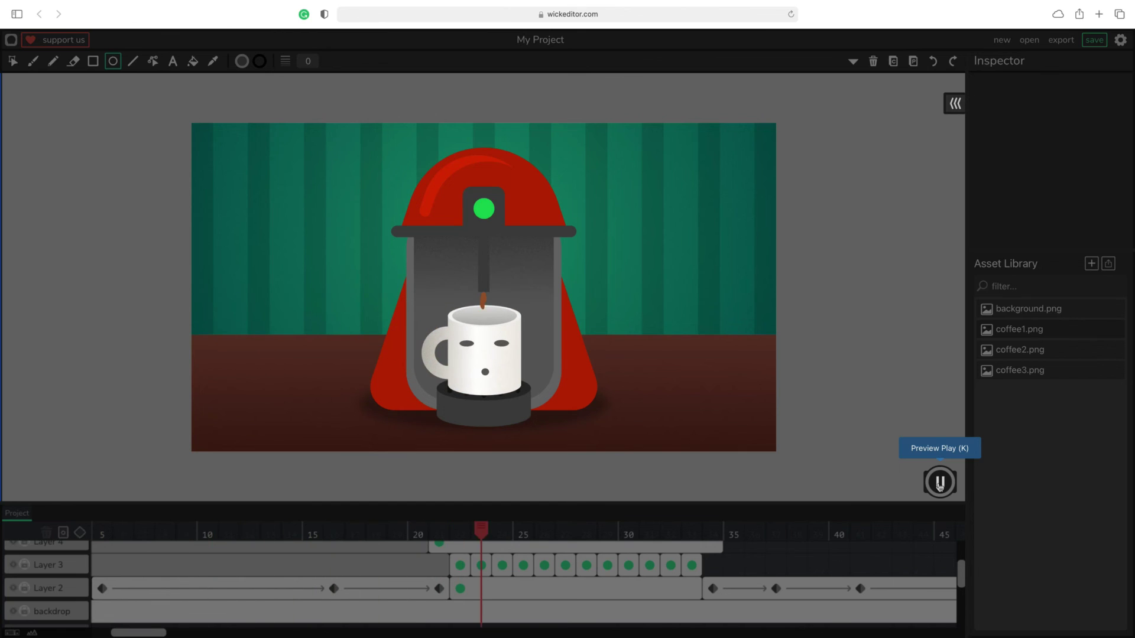
pyautogui.click(940, 483)
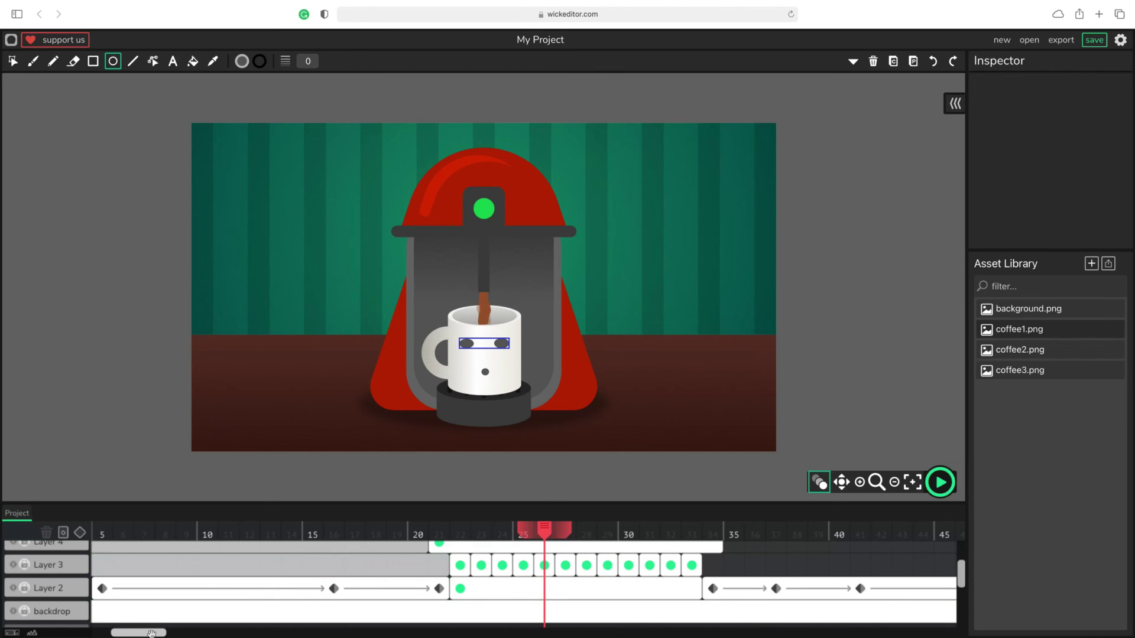
# Try trimming the backdrop frame to a length of 48, review the mug's exit frames, and extend the backdrop back to 52
pyautogui.moveTo(152, 634); pyautogui.dragTo(281, 633)
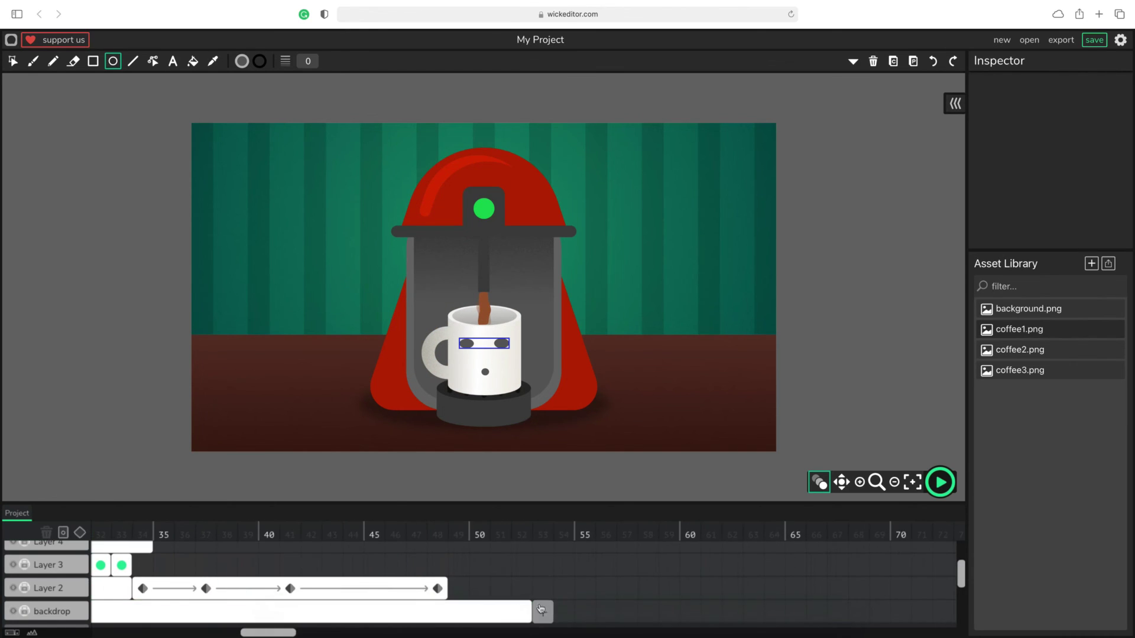
pyautogui.moveTo(529, 607); pyautogui.dragTo(448, 609)
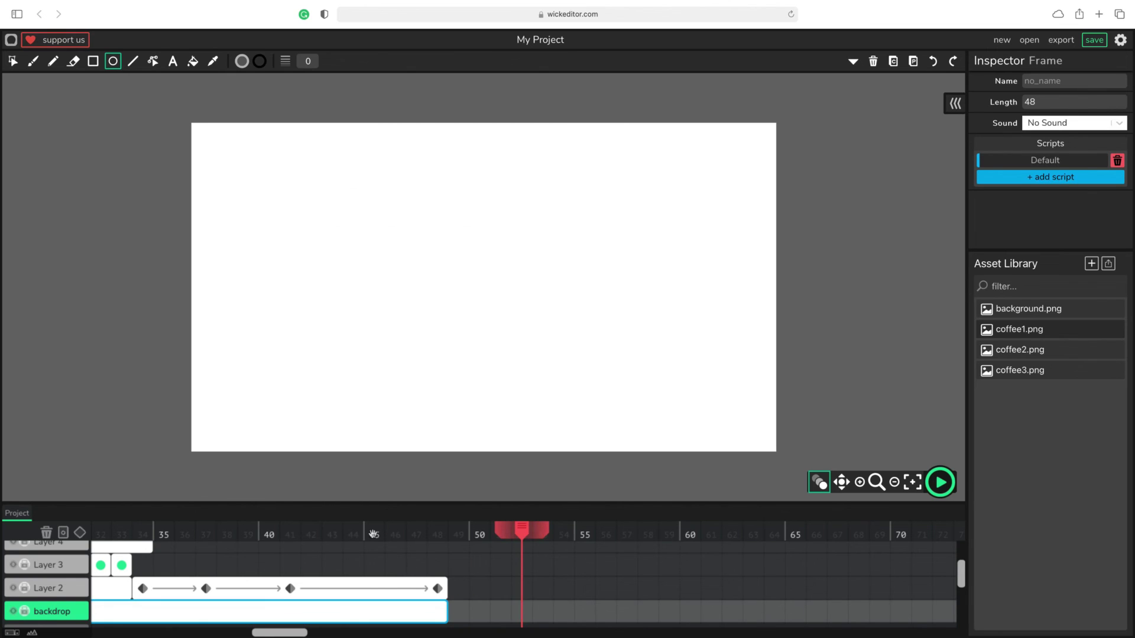
pyautogui.click(334, 532)
pyautogui.moveTo(334, 535); pyautogui.dragTo(374, 535)
pyautogui.moveTo(294, 557); pyautogui.dragTo(205, 558)
pyautogui.click(294, 591)
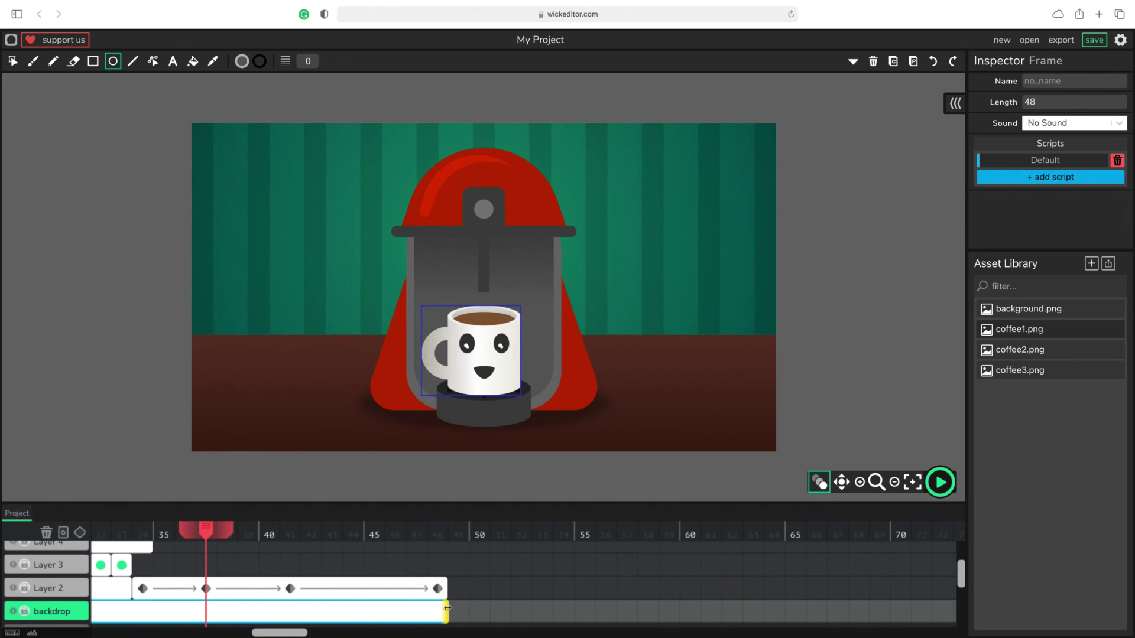
pyautogui.moveTo(447, 608); pyautogui.dragTo(530, 609)
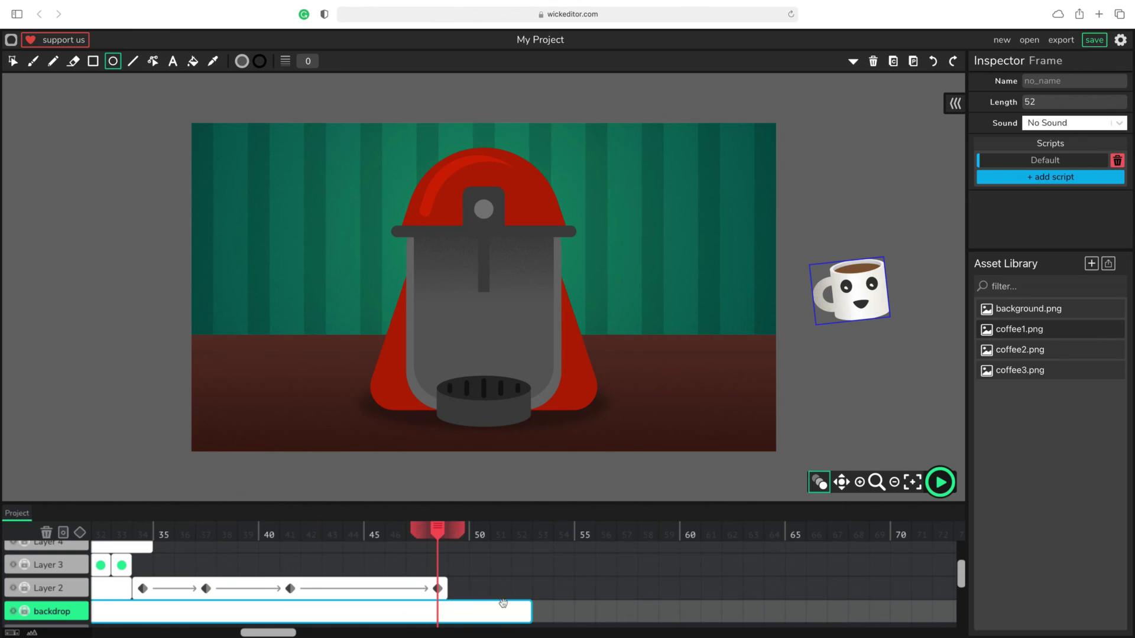
# Lengthen the mug's exit frame on Layer 2 to 19, ending at frame 52, and move its middle keyframes to frames 40 and 43
pyautogui.moveTo(440, 593); pyautogui.dragTo(520, 589)
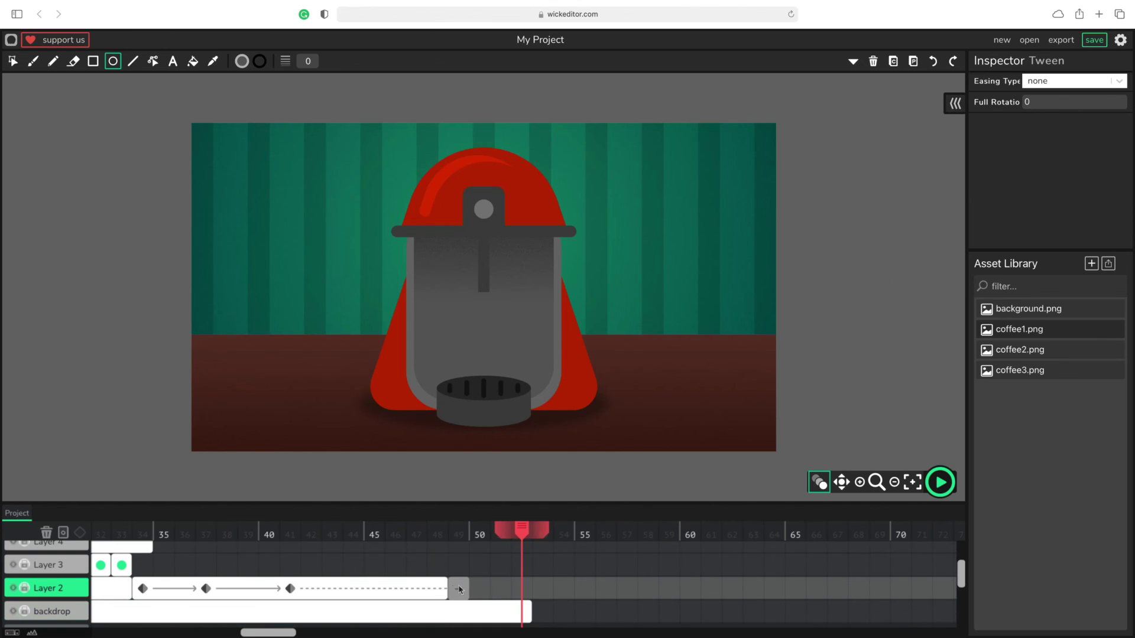
pyautogui.moveTo(448, 589); pyautogui.dragTo(531, 588)
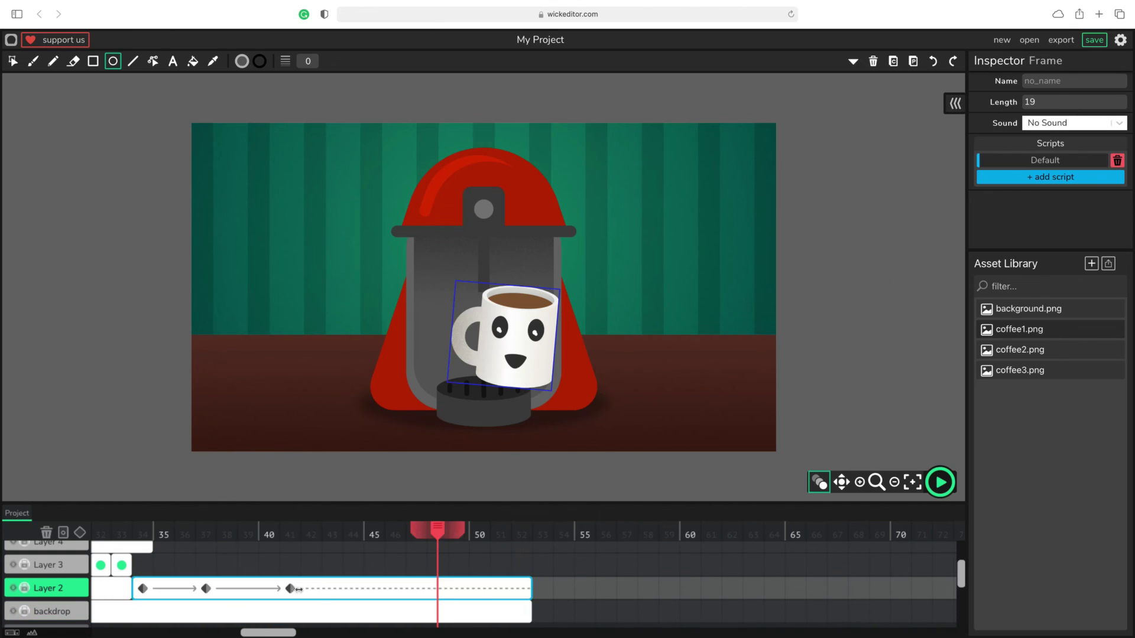
pyautogui.moveTo(291, 590); pyautogui.dragTo(336, 590)
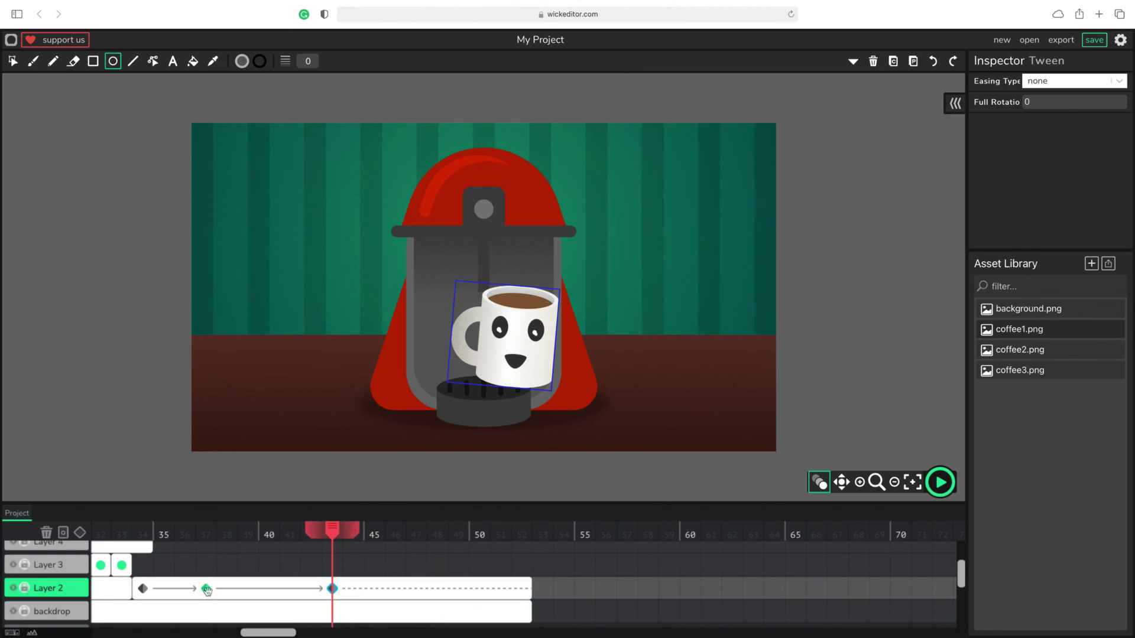
pyautogui.moveTo(207, 590); pyautogui.dragTo(269, 589)
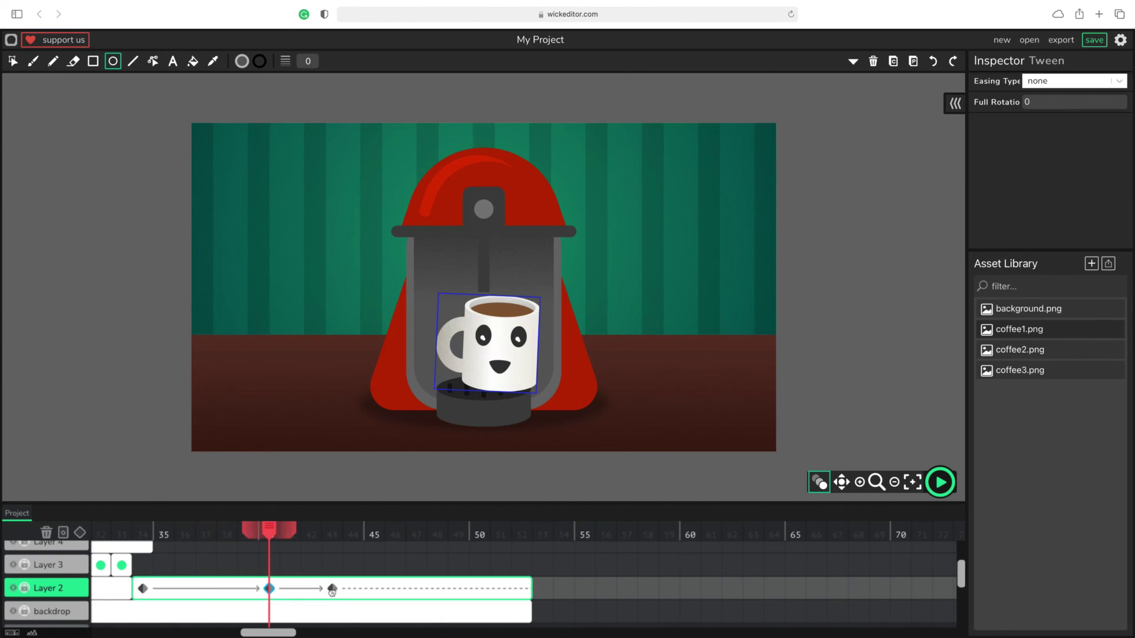
# Add a tween keyframe at frame 52 of Layer 2, unlock the layer, and move the mug off stage past the backdrop's right edge
pyautogui.click(521, 589)
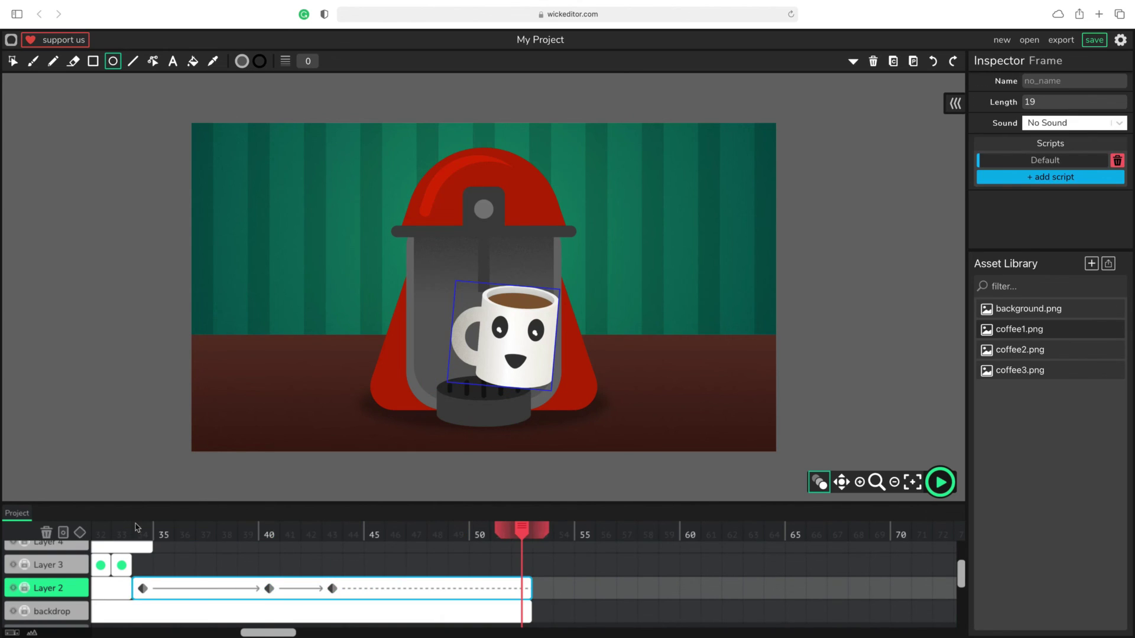
pyautogui.click(503, 344)
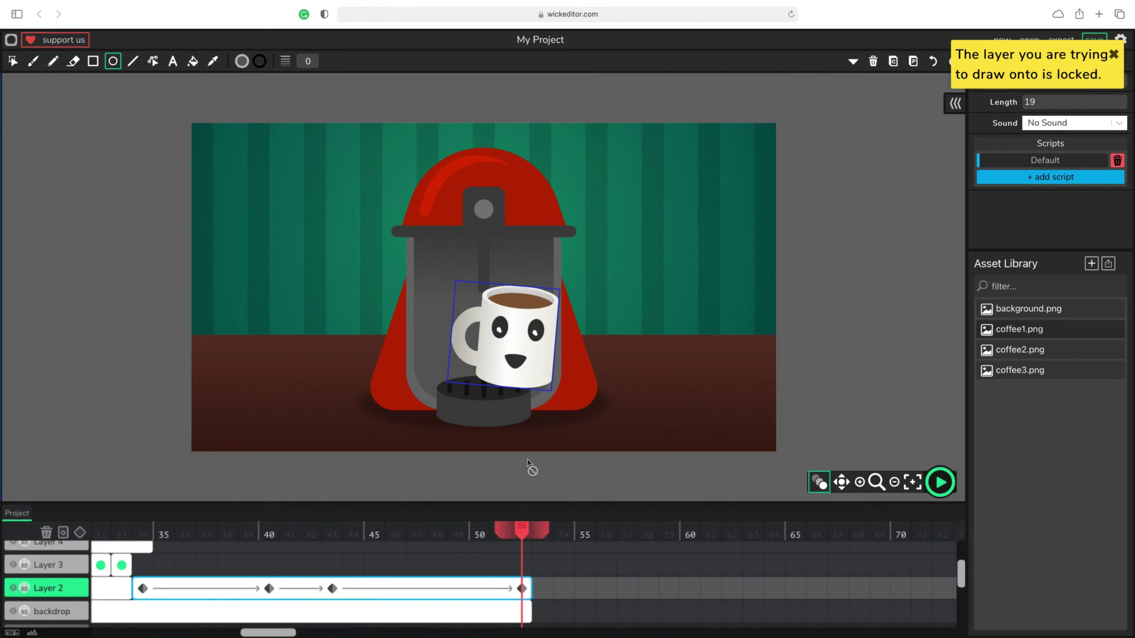
pyautogui.click(523, 589)
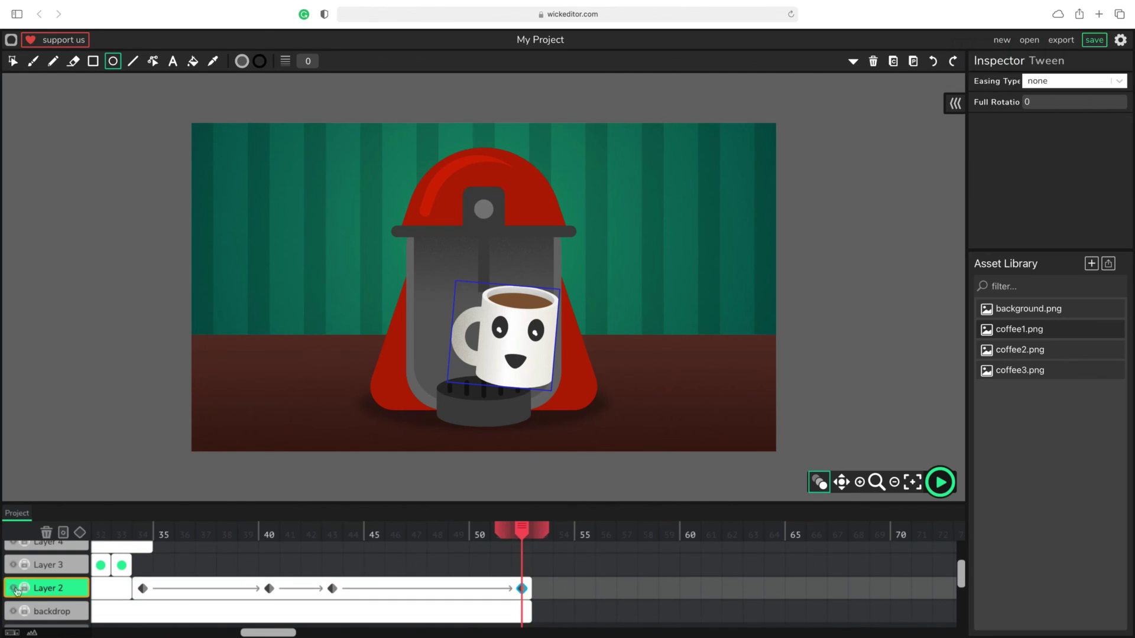
pyautogui.click(17, 589)
pyautogui.click(13, 61)
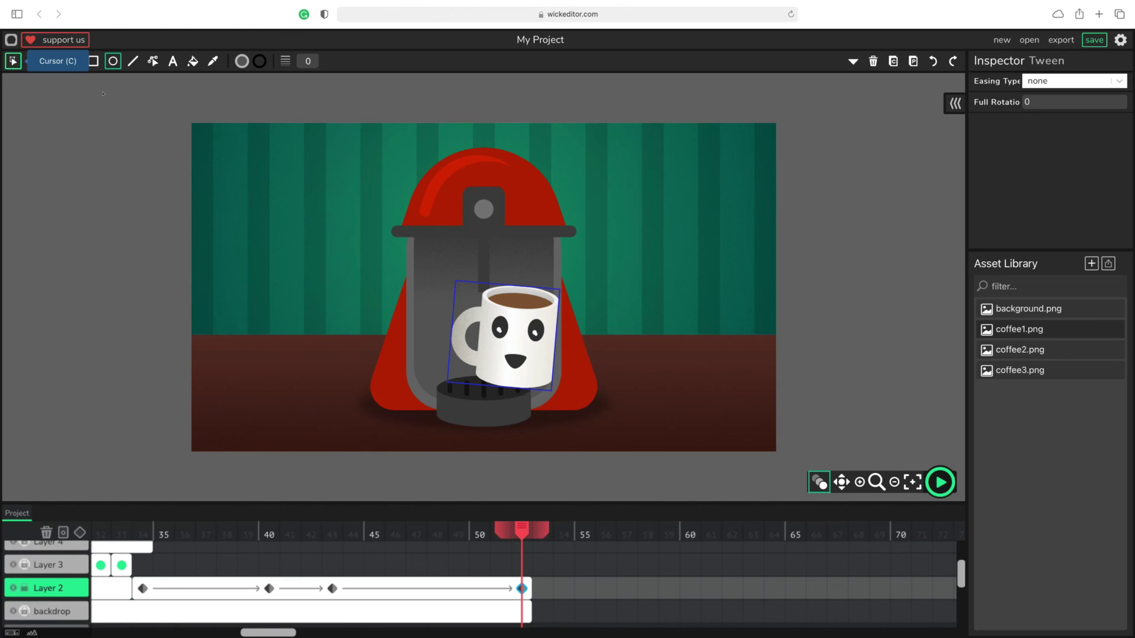
pyautogui.moveTo(516, 338); pyautogui.dragTo(831, 308)
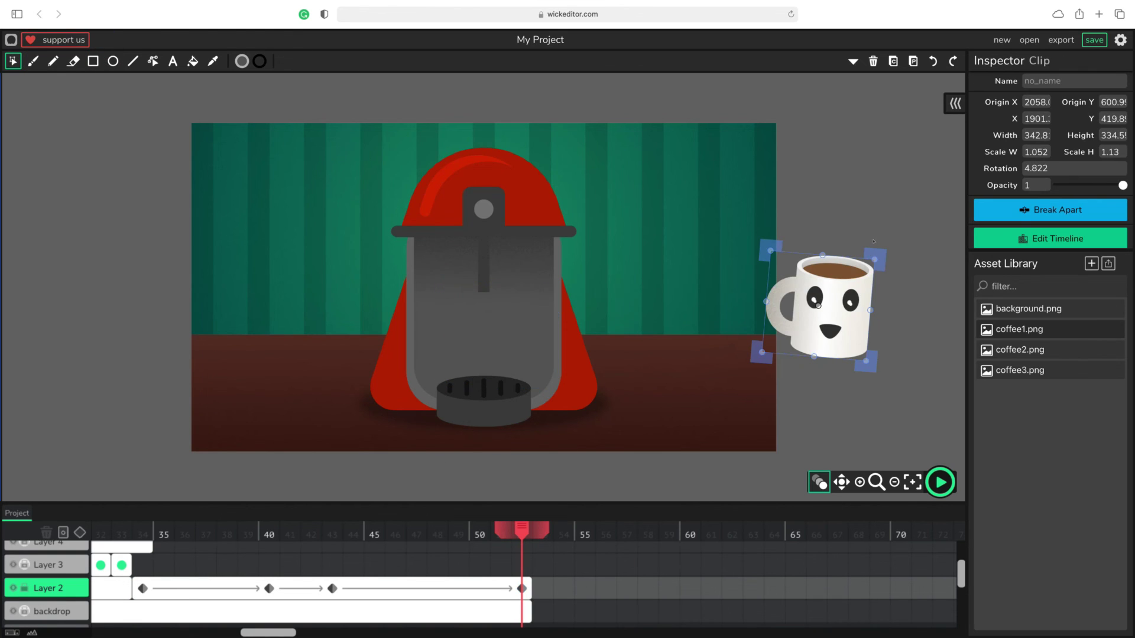
# Scale down the off-stage mug at frame 52 and tilt it counterclockwise
pyautogui.moveTo(871, 257); pyautogui.dragTo(857, 261)
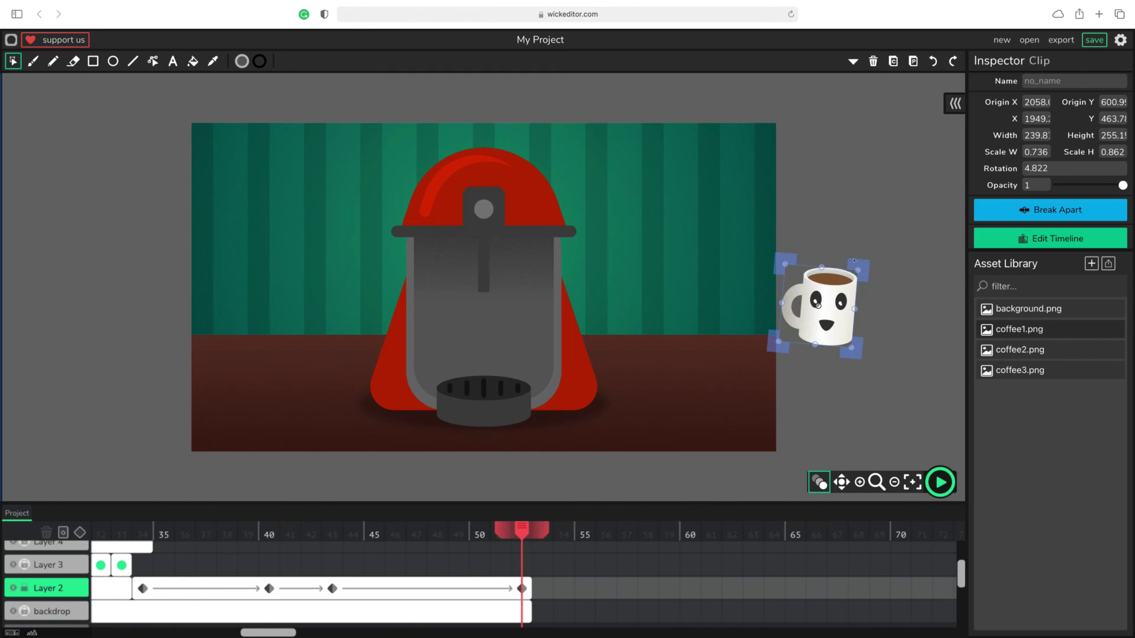
pyautogui.hotkey('ctrl', 'z')
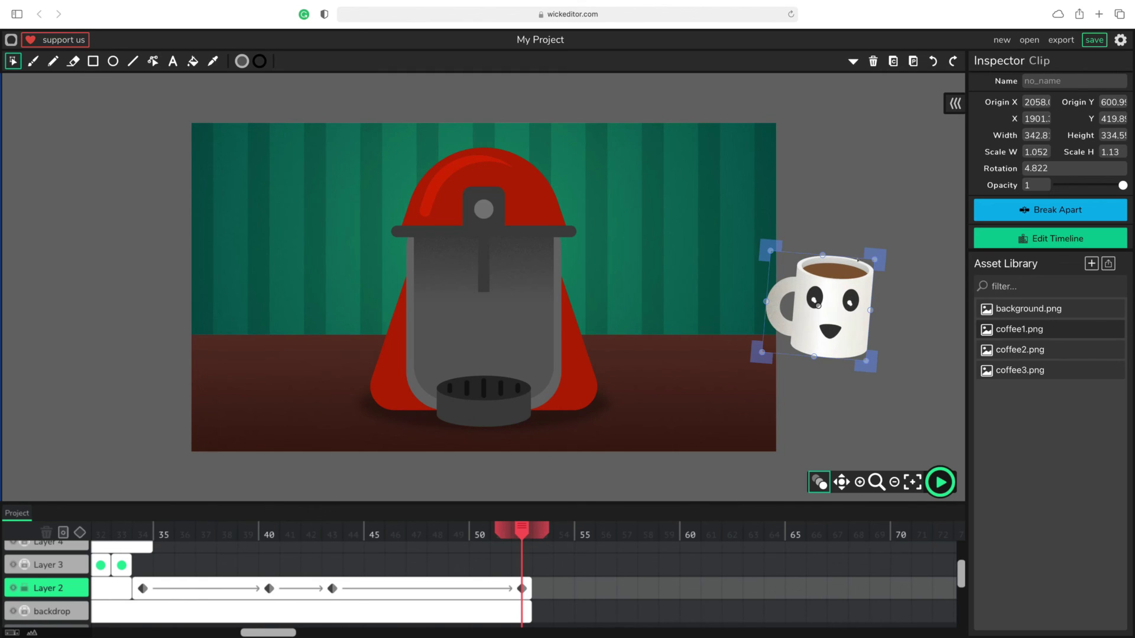
pyautogui.moveTo(866, 253); pyautogui.dragTo(849, 288)
# Scrub through the mug's exit frames and preview the whole animation to check how it leaves the stage
pyautogui.scroll(1, 718, 404)
pyautogui.moveTo(522, 531); pyautogui.dragTo(519, 573)
pyautogui.click(519, 574)
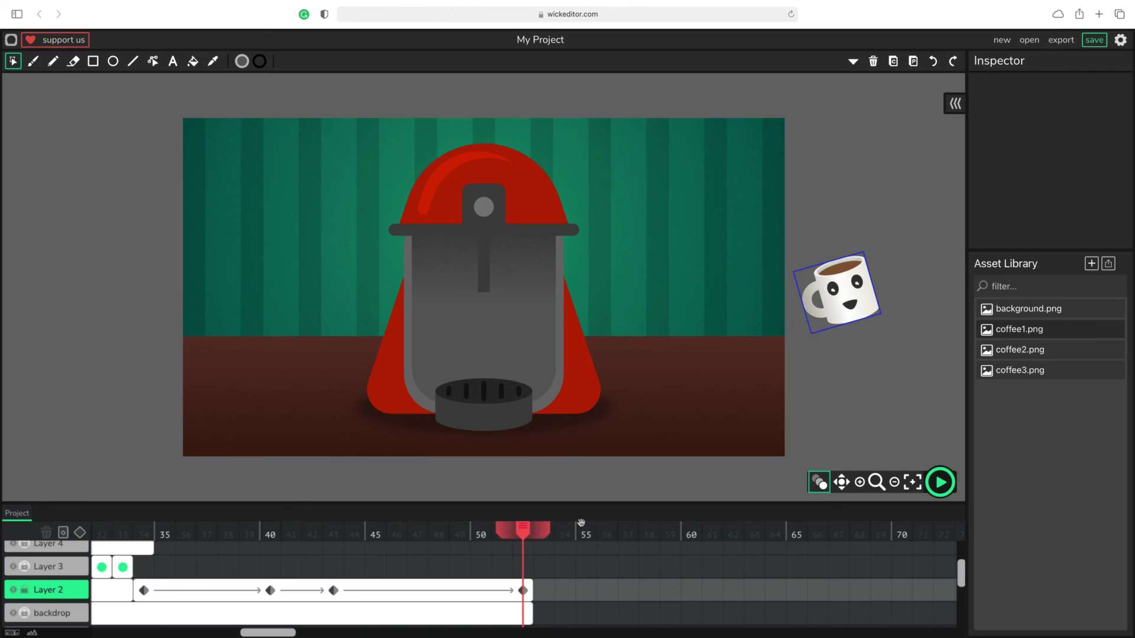
pyautogui.click(948, 488)
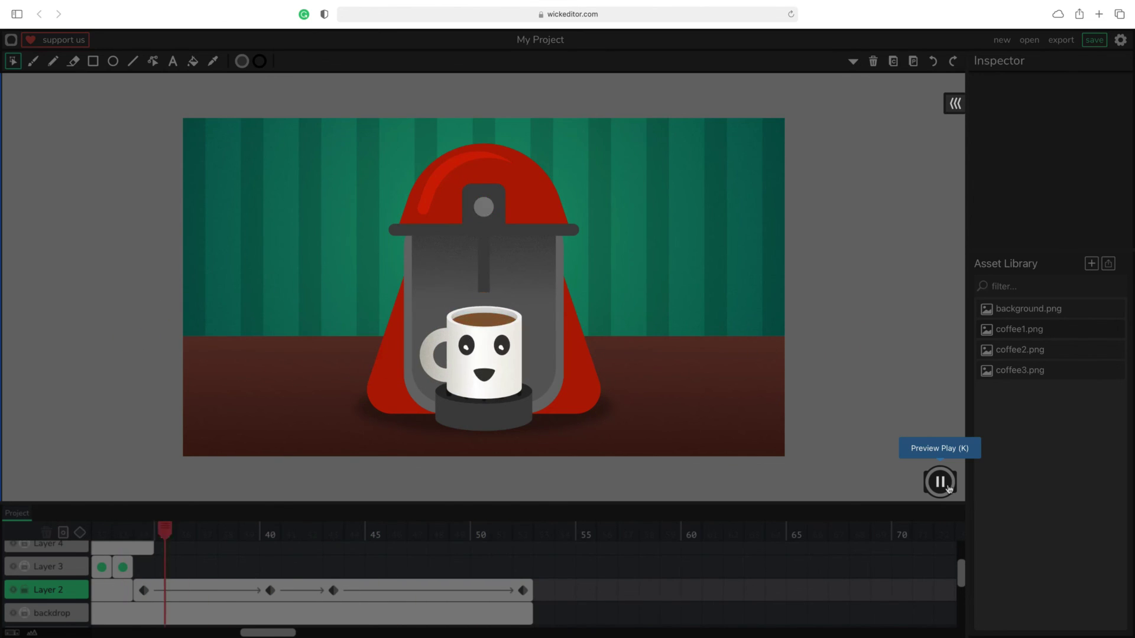
pyautogui.click(945, 486)
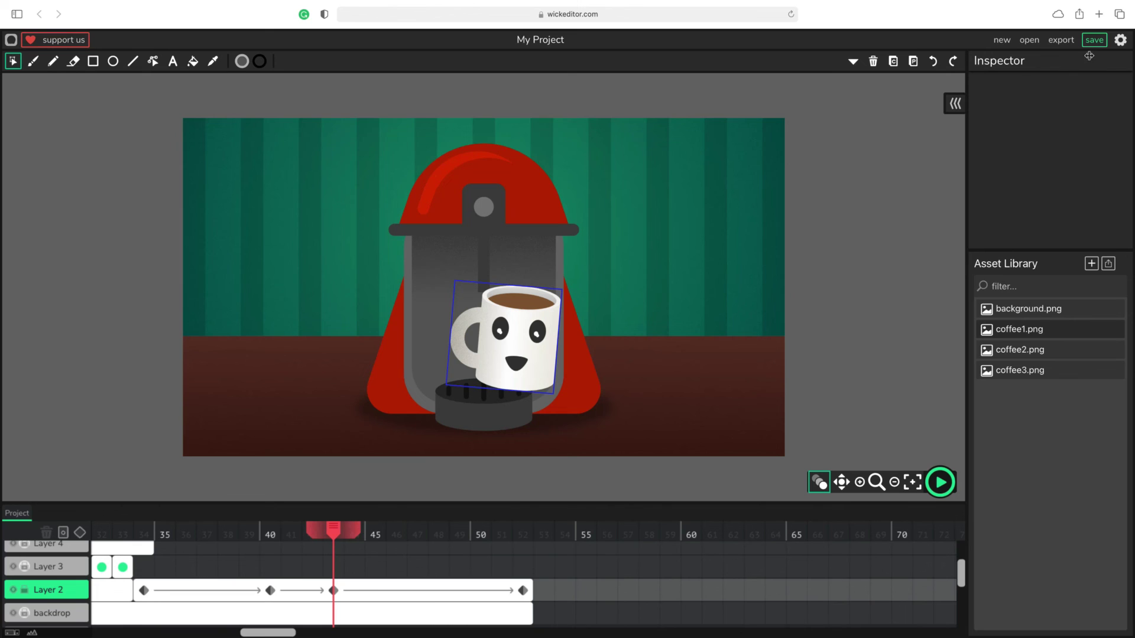
# Export the animation as an MP4 video named My Project
pyautogui.click(1063, 41)
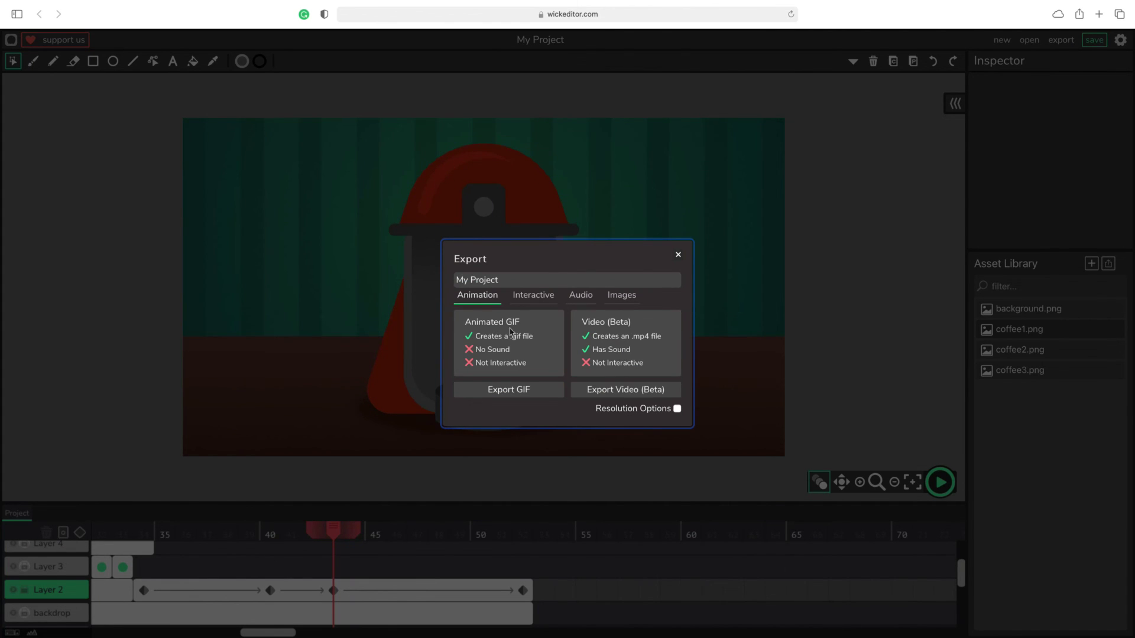
pyautogui.click(637, 391)
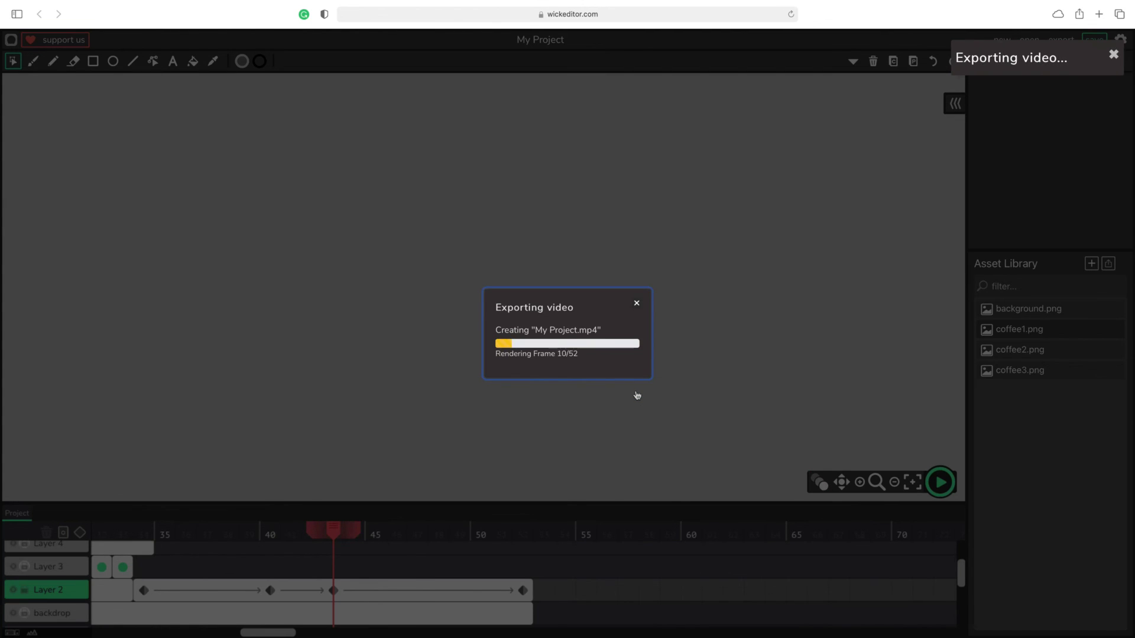